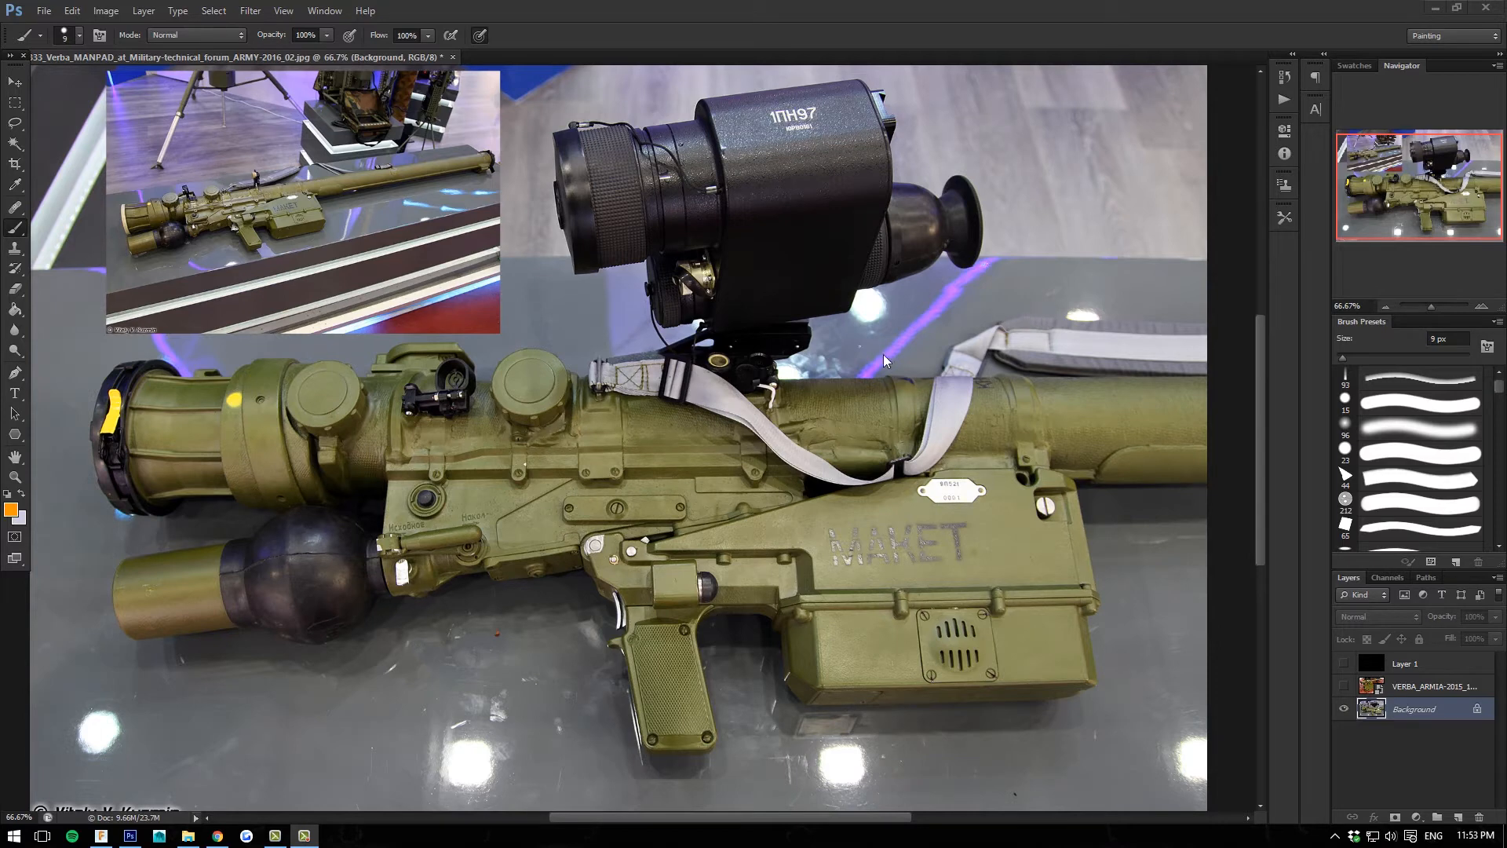
Show the dark overlay Layer 1 and add a new empty layer at the top of the layer stack.
left_click(1087, 287)
left_click(1347, 669)
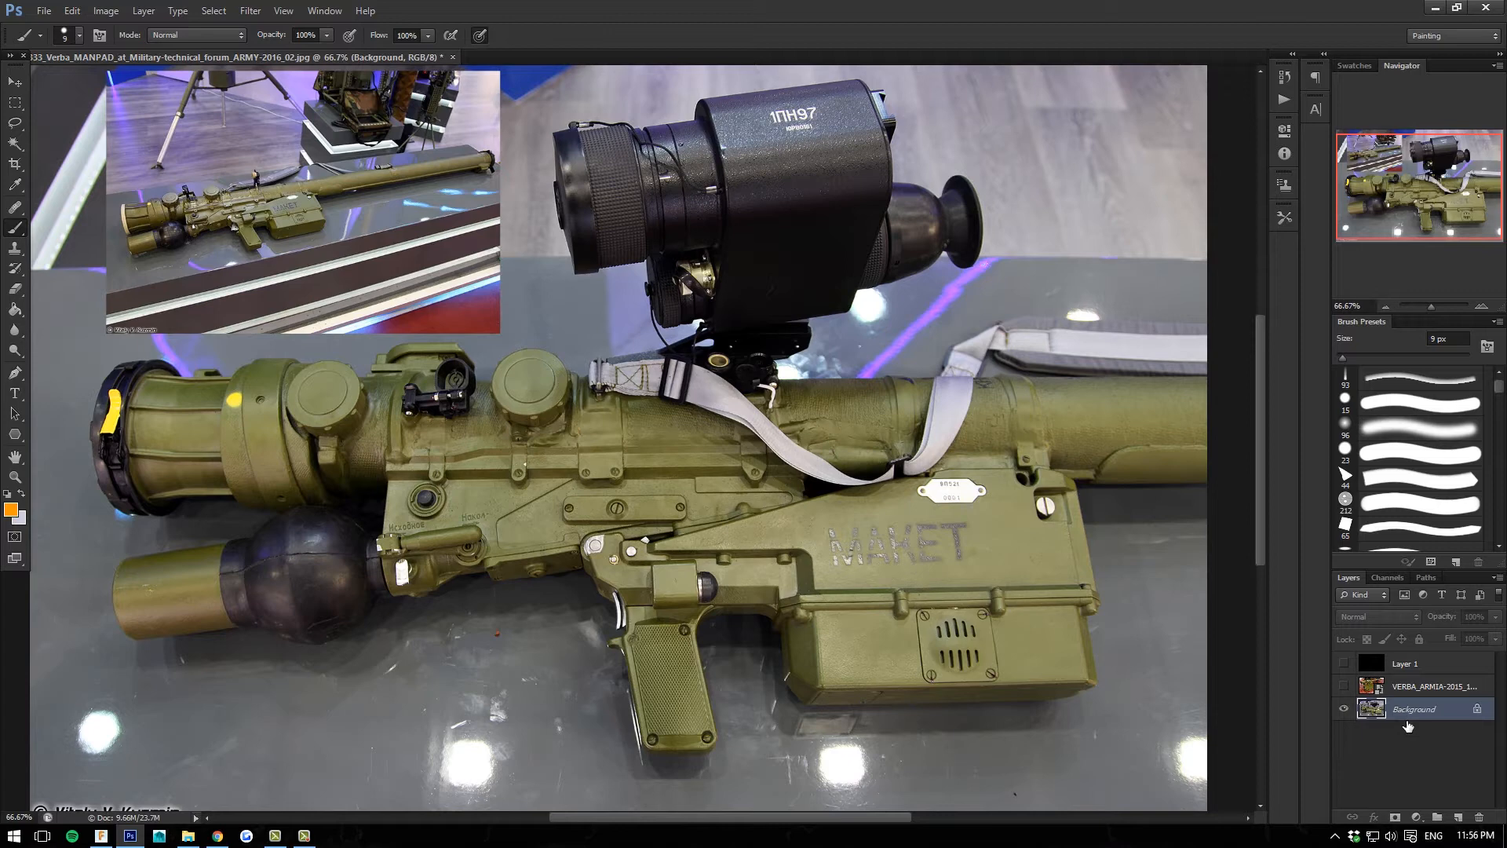
left_click(1344, 663)
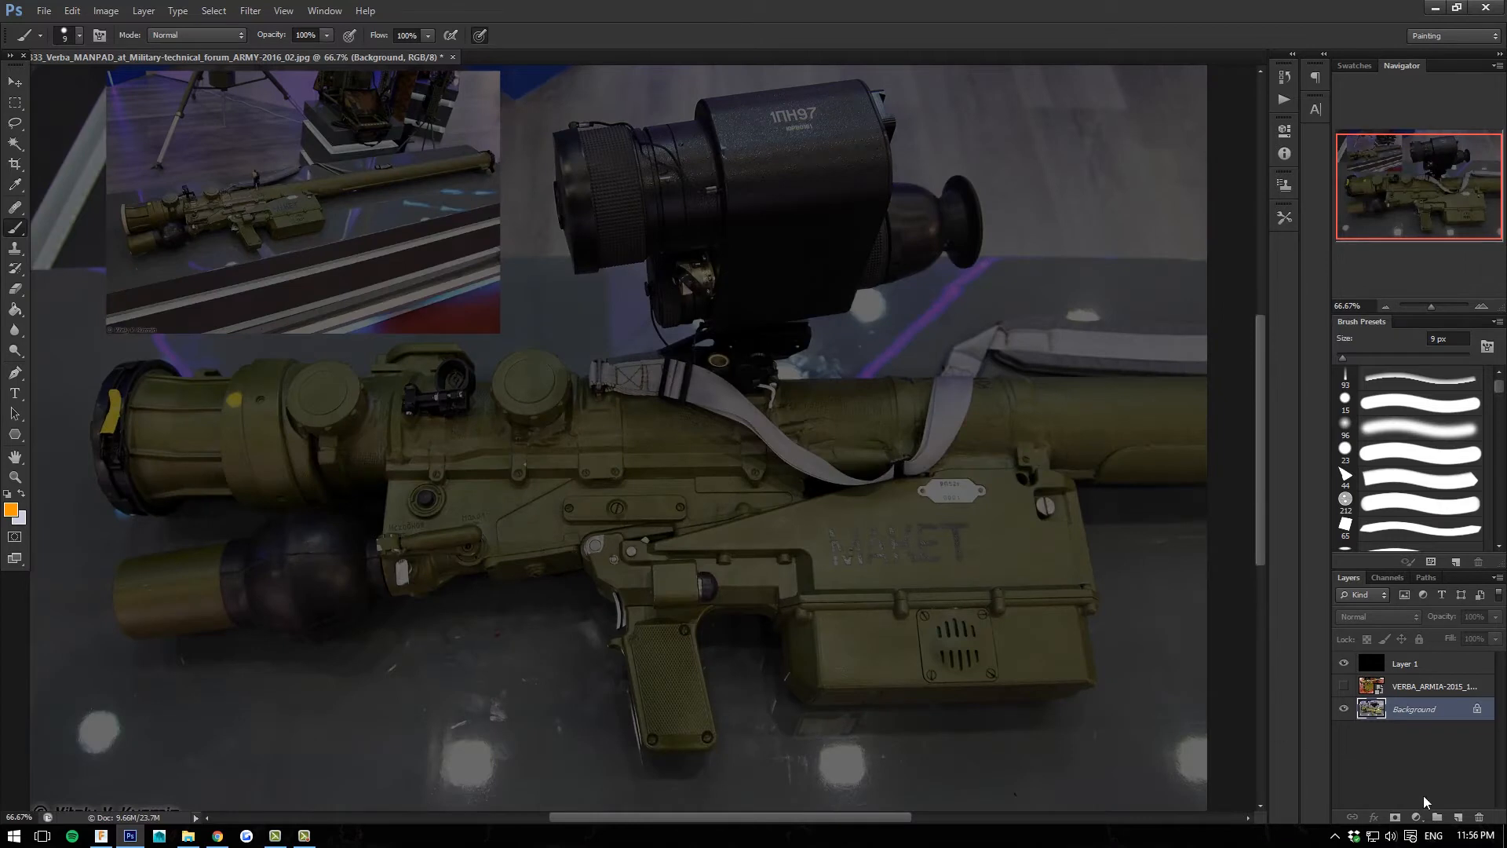
left_click(1458, 817)
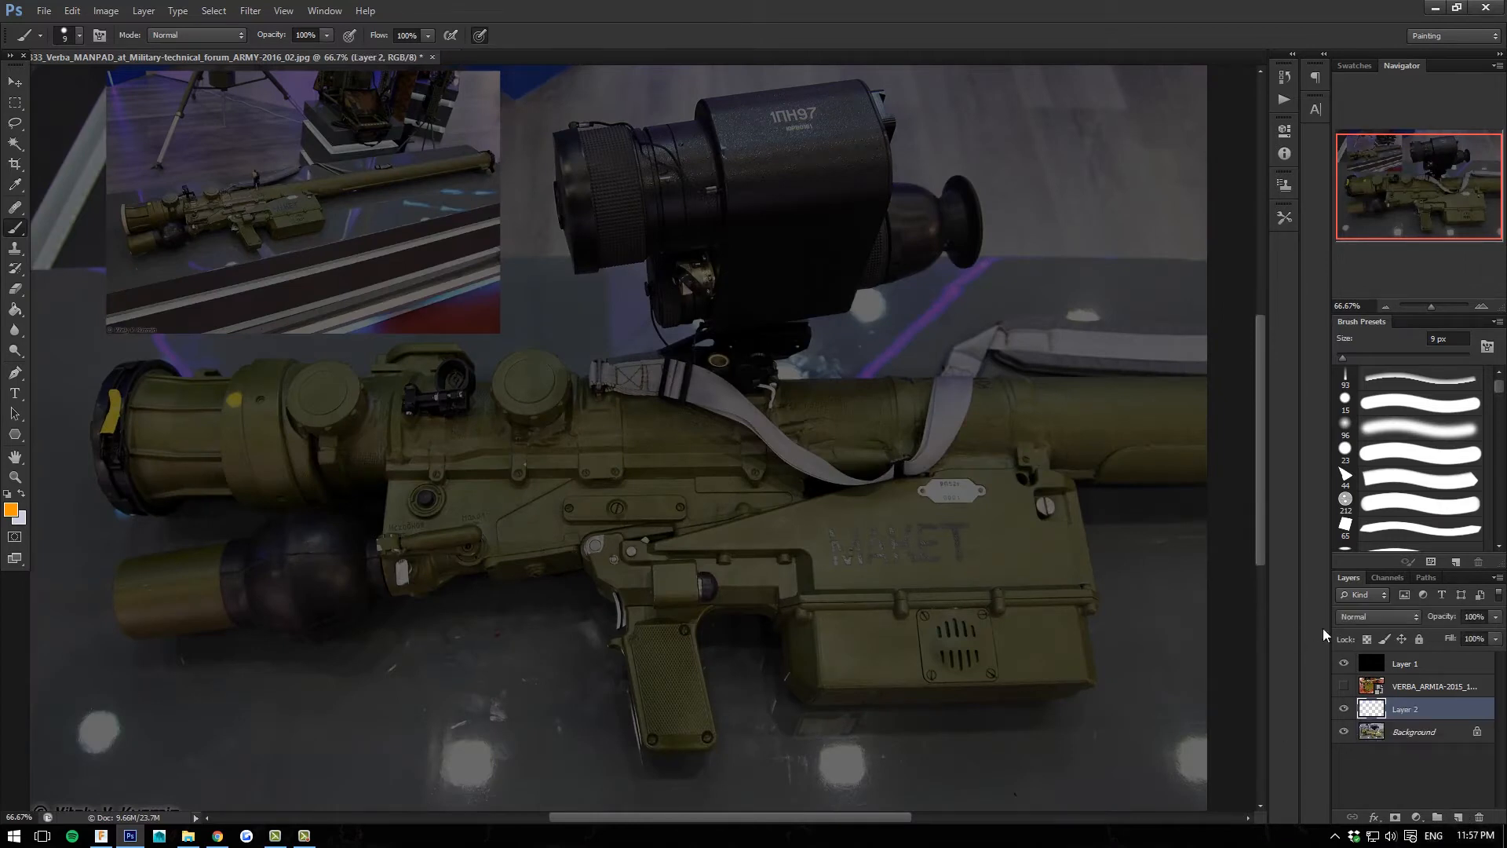
left_click_drag(1380, 716, 1344, 640)
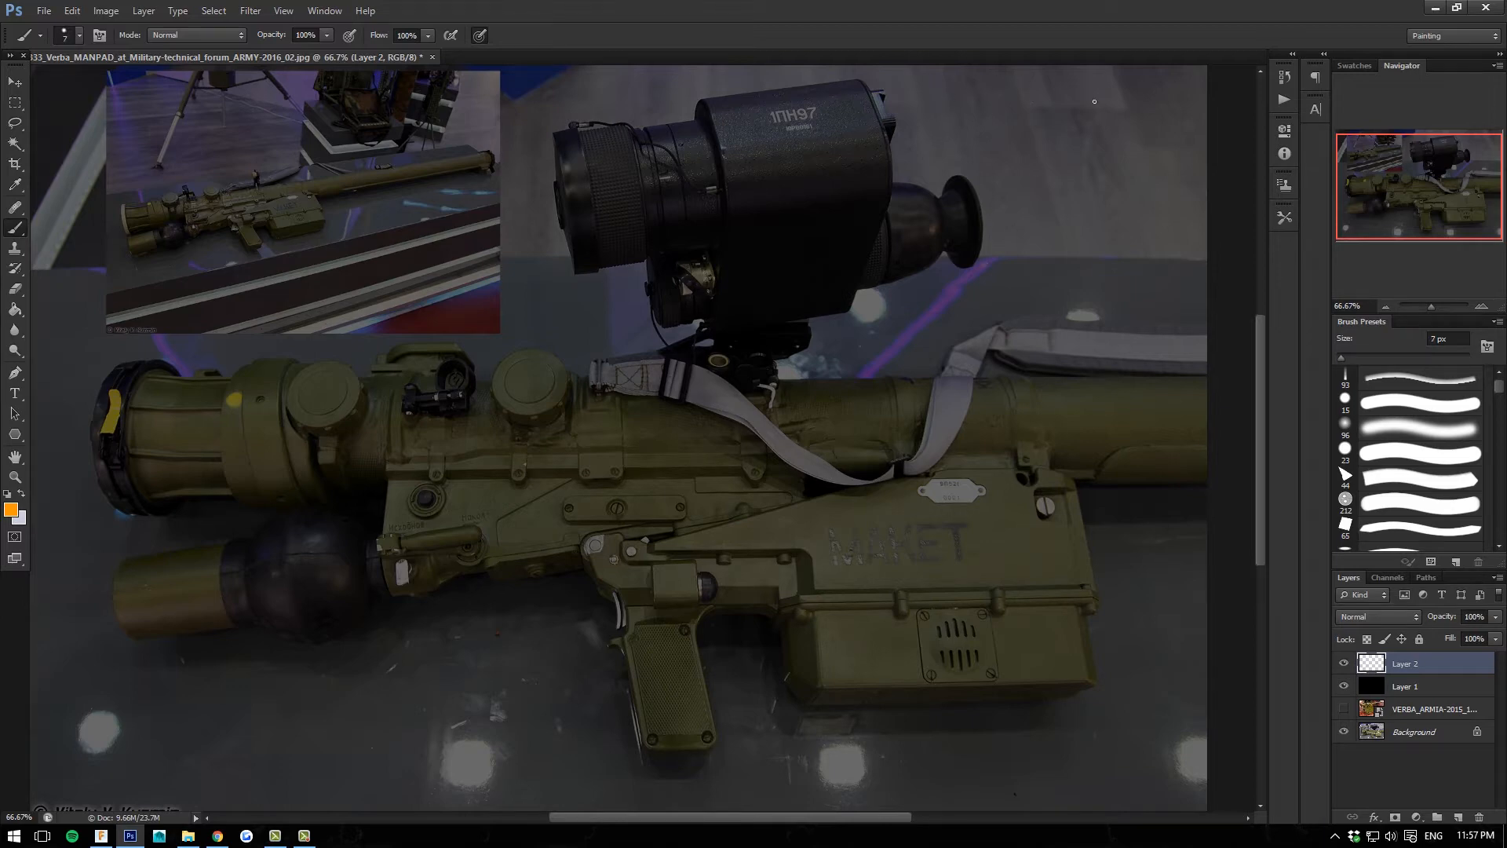
Draw a square bracket spanning the scope's height beside it and handwrite the label "Scope" next to it.
left_click_drag(1056, 102, 1065, 108)
left_click(1065, 309, "shift")
left_click(1032, 309, "shift")
left_click_drag(1041, 97, 1062, 100)
left_click_drag(1092, 159, 1142, 171)
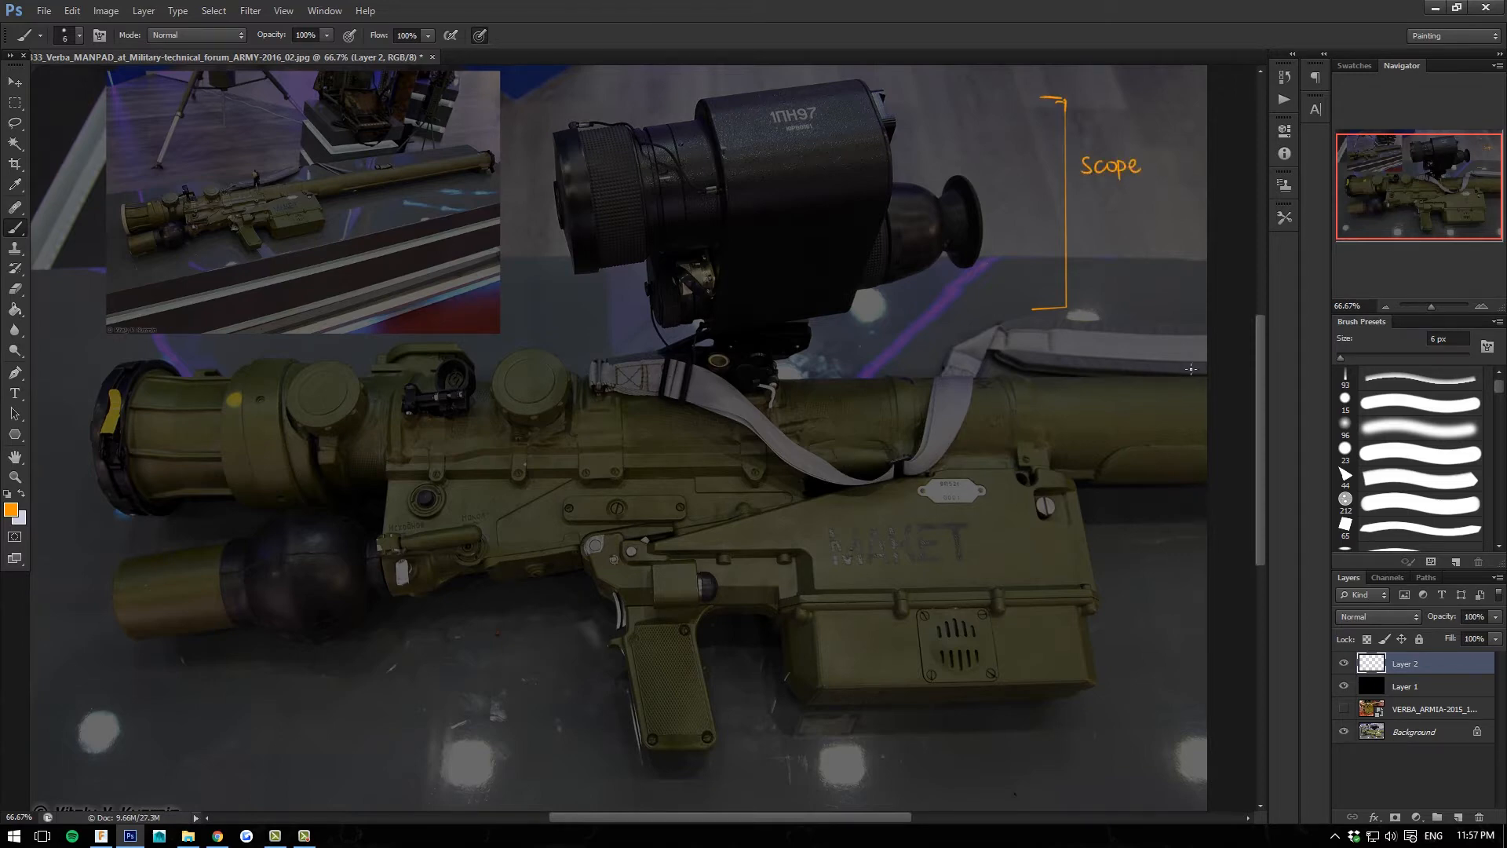
Draw two long straight 6 px lines along the upper and lower edges of the launch tube.
left_click_drag(1192, 358, 1207, 357)
left_click(340, 349, "shift")
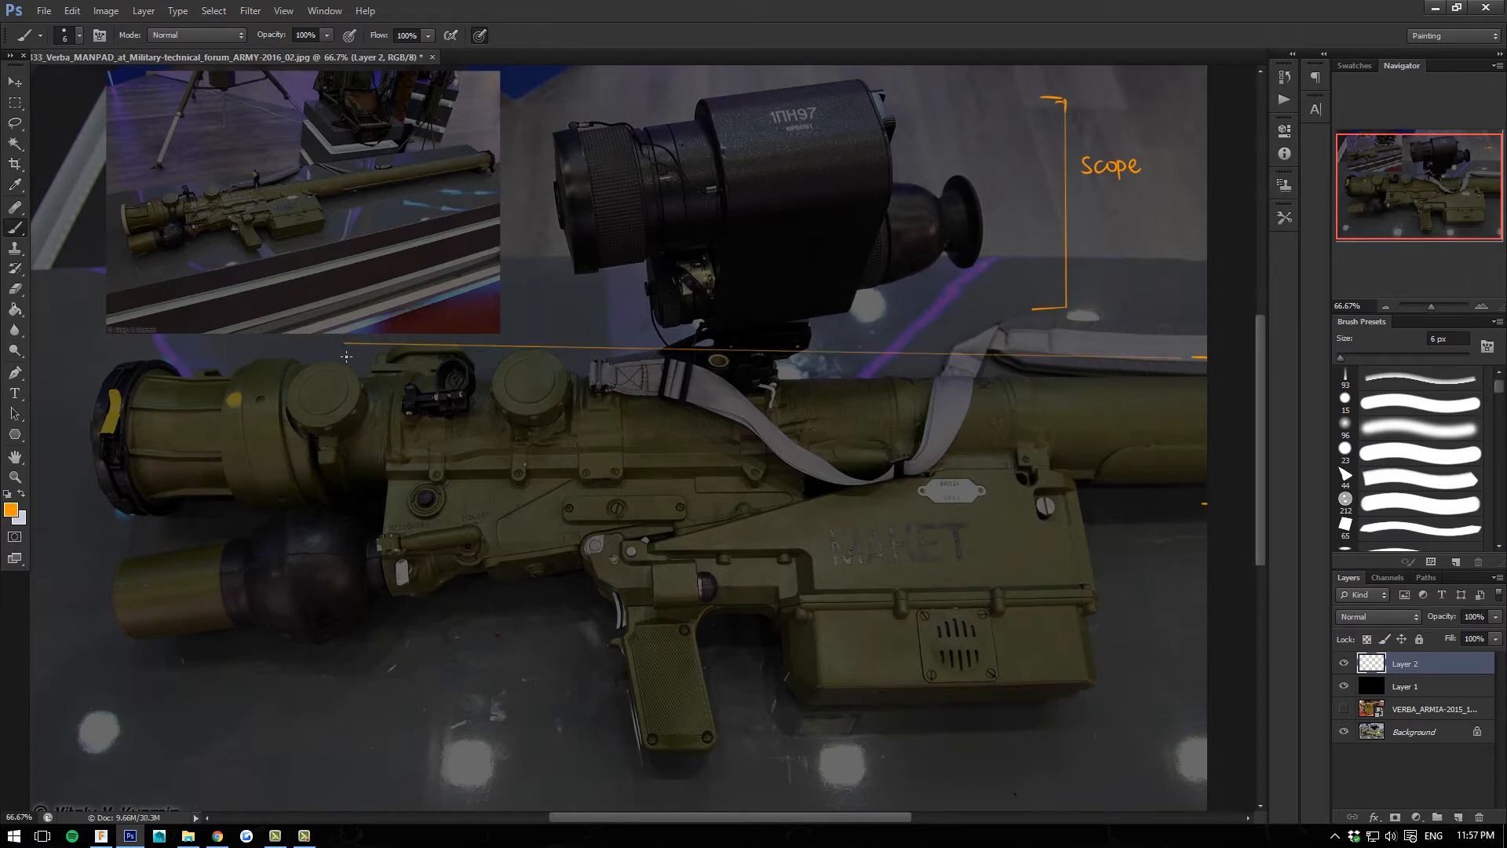
left_click_drag(346, 500, 357, 509)
left_click(1207, 505, "shift")
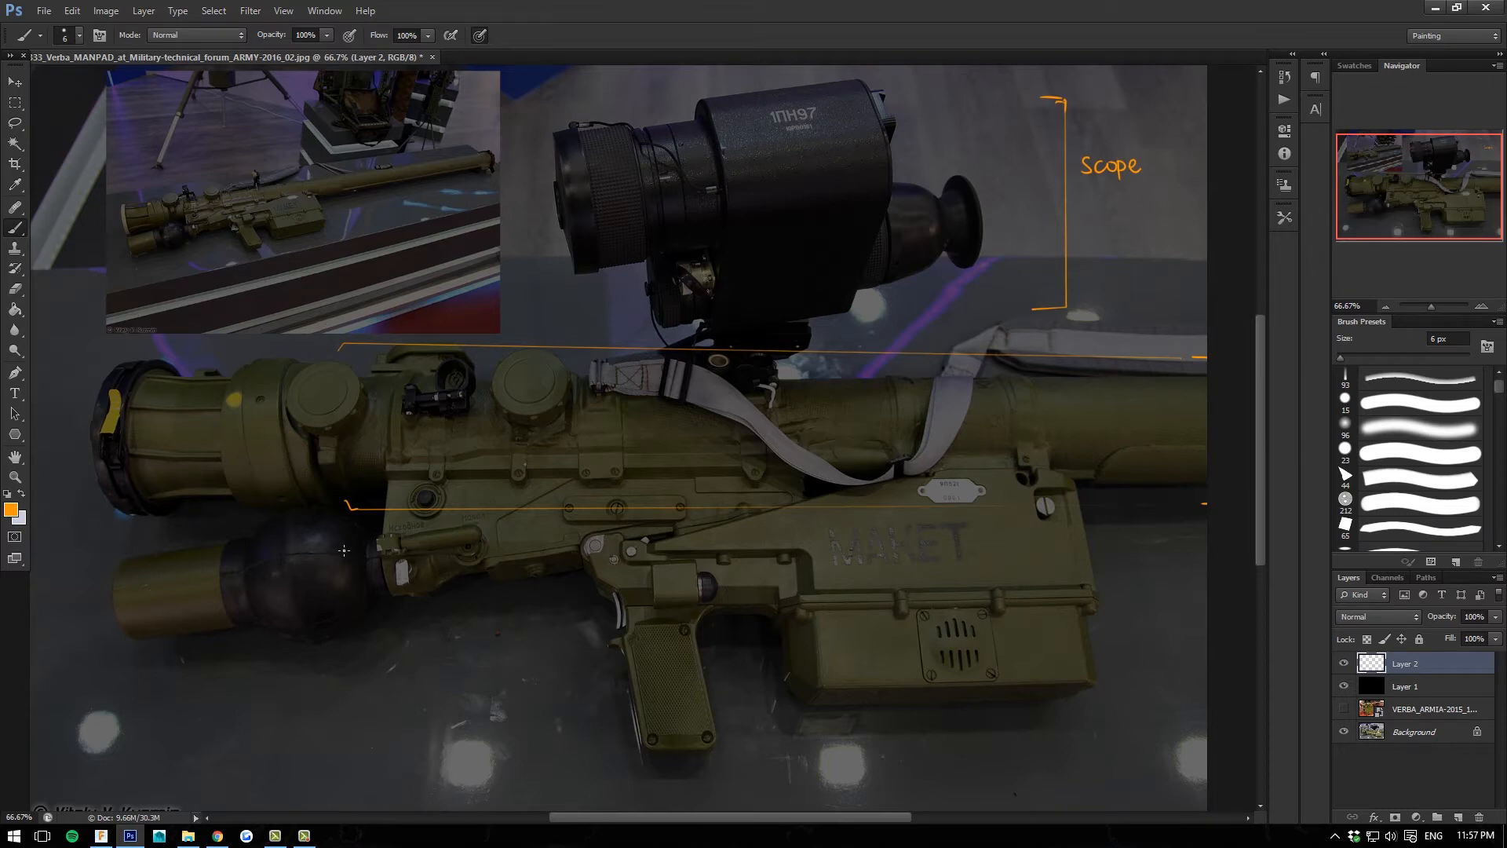
Outline the cylinder and black ball unit under the front of the tube with straight lines.
left_click_drag(362, 519, 349, 510)
left_click(314, 521, "shift")
left_click(391, 619)
left_click(136, 662, "shift")
left_click(124, 652)
Outline the central body section with marks at its rear corners, and trace around the front end section of the tube.
left_click(386, 369)
left_click(383, 518, "shift")
left_click(381, 559, "shift")
mouse_move(394, 593)
left_mouse_down()
mouse_move(482, 600)
mouse_move(452, 600)
mouse_move(497, 585)
left_mouse_up()
left_click_drag(587, 579, 582, 574)
left_click_drag(809, 485, 801, 503)
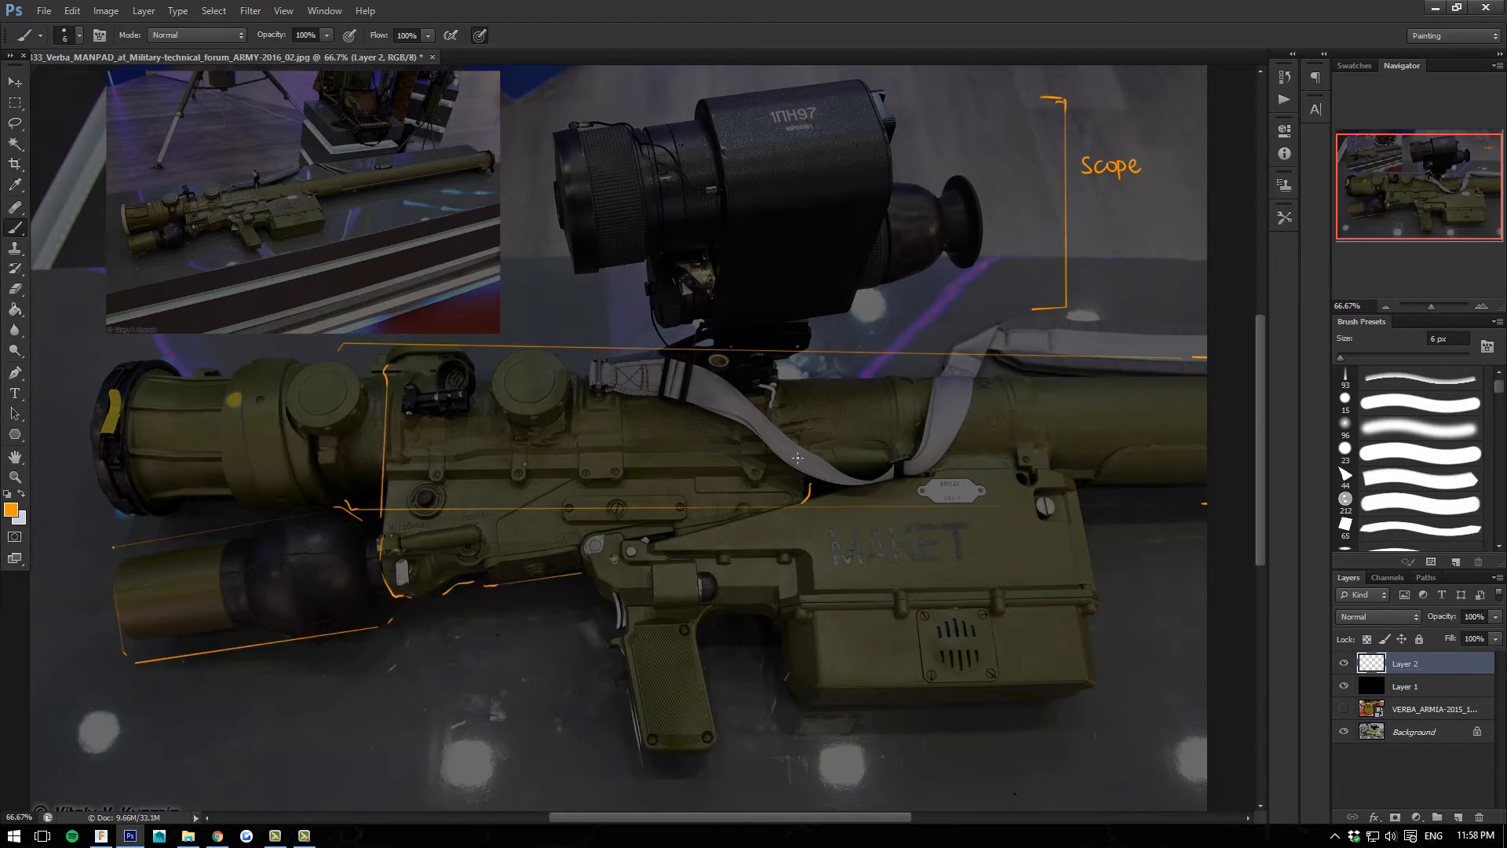
left_click_drag(793, 381, 803, 390)
left_click_drag(487, 376, 471, 378)
left_click_drag(324, 490, 158, 507)
mouse_move(313, 356)
left_mouse_down()
mouse_move(98, 372)
mouse_move(129, 370)
mouse_move(102, 427)
mouse_move(127, 510)
mouse_move(102, 445)
mouse_move(154, 510)
left_mouse_up()
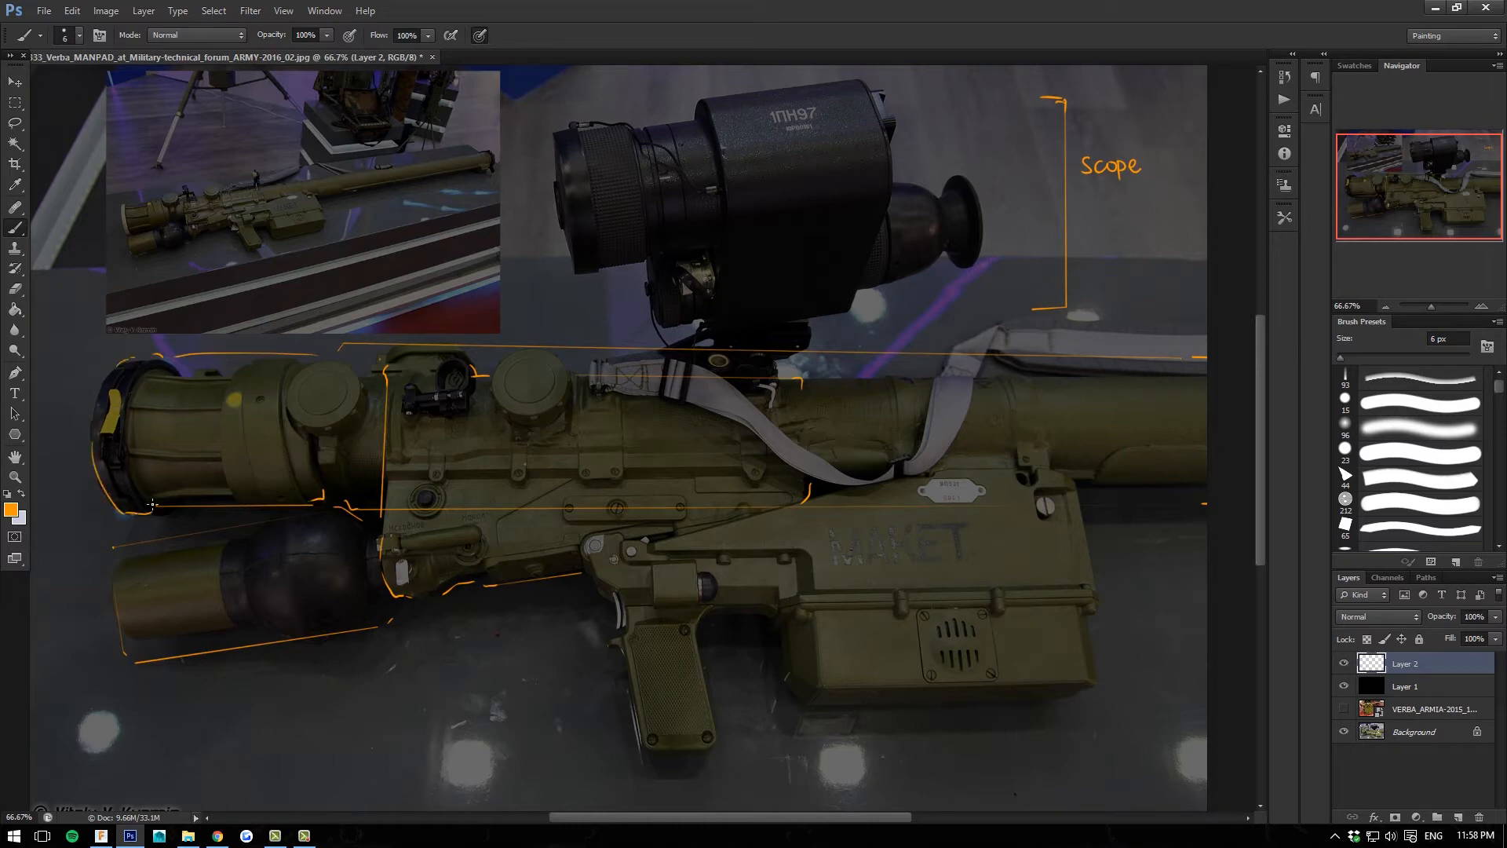
Trace a closed outline around the trigger grip and the large box housing behind it.
left_click_drag(582, 576, 595, 536)
mouse_move(585, 579)
left_mouse_down()
mouse_move(636, 675)
mouse_move(652, 770)
mouse_move(653, 756)
mouse_move(726, 760)
mouse_move(717, 624)
mouse_move(783, 620)
mouse_move(813, 710)
left_mouse_up()
left_click(1091, 701, "shift")
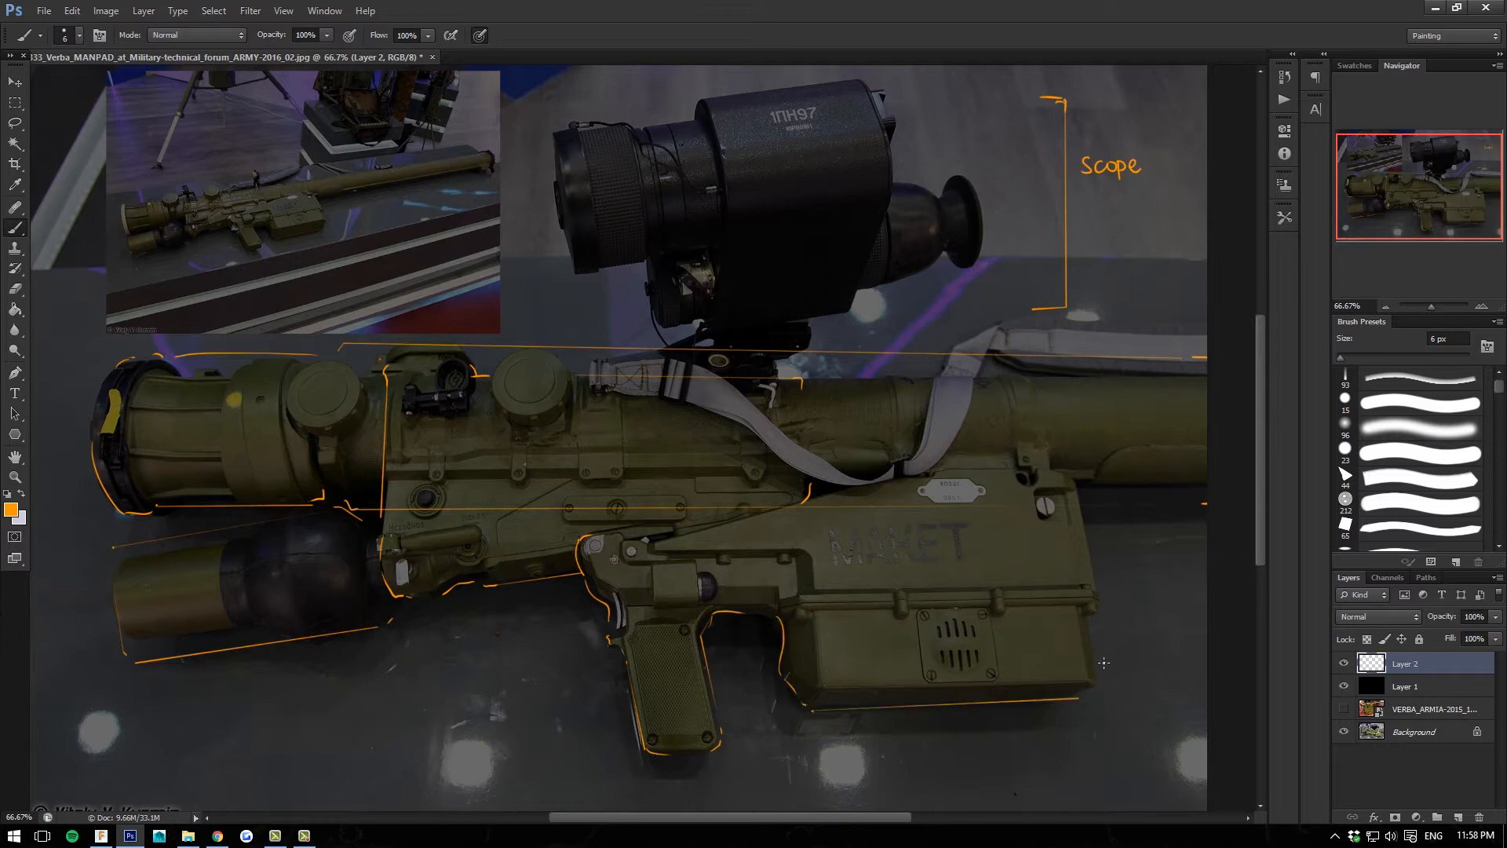
mouse_move(1091, 624)
left_mouse_down()
mouse_move(1080, 491)
mouse_move(1054, 471)
left_mouse_up()
left_click(915, 473, "shift")
left_click(670, 539, "shift")
left_click_drag(655, 538, 616, 543)
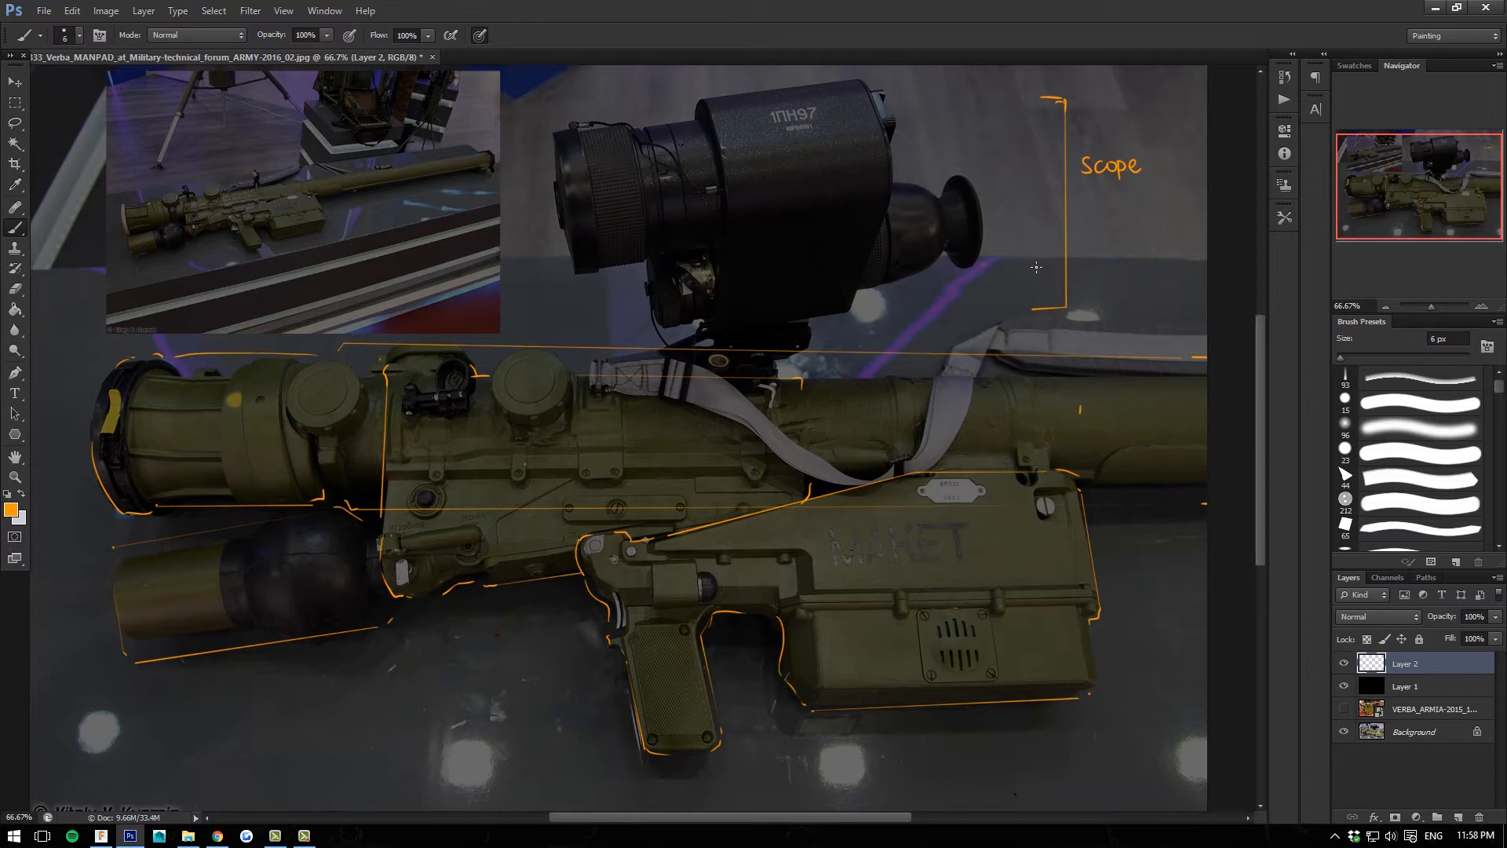
Number the scope 2, central body 3, grip housing 4, lower front cylinder 5 and front tube end 6.
left_click_drag(1027, 263, 1034, 270)
left_click_drag(536, 486, 535, 495)
left_click_drag(919, 563, 925, 579)
left_click_drag(208, 589, 201, 598)
left_click_drag(255, 436, 252, 447)
Draw an arrow pointing at the launcher in the inset photo and corner marks around both of its ends.
left_click_drag(436, 323, 385, 255)
left_click_drag(488, 143, 494, 161)
left_click_drag(162, 265, 124, 257)
left_click_drag(128, 193, 115, 223)
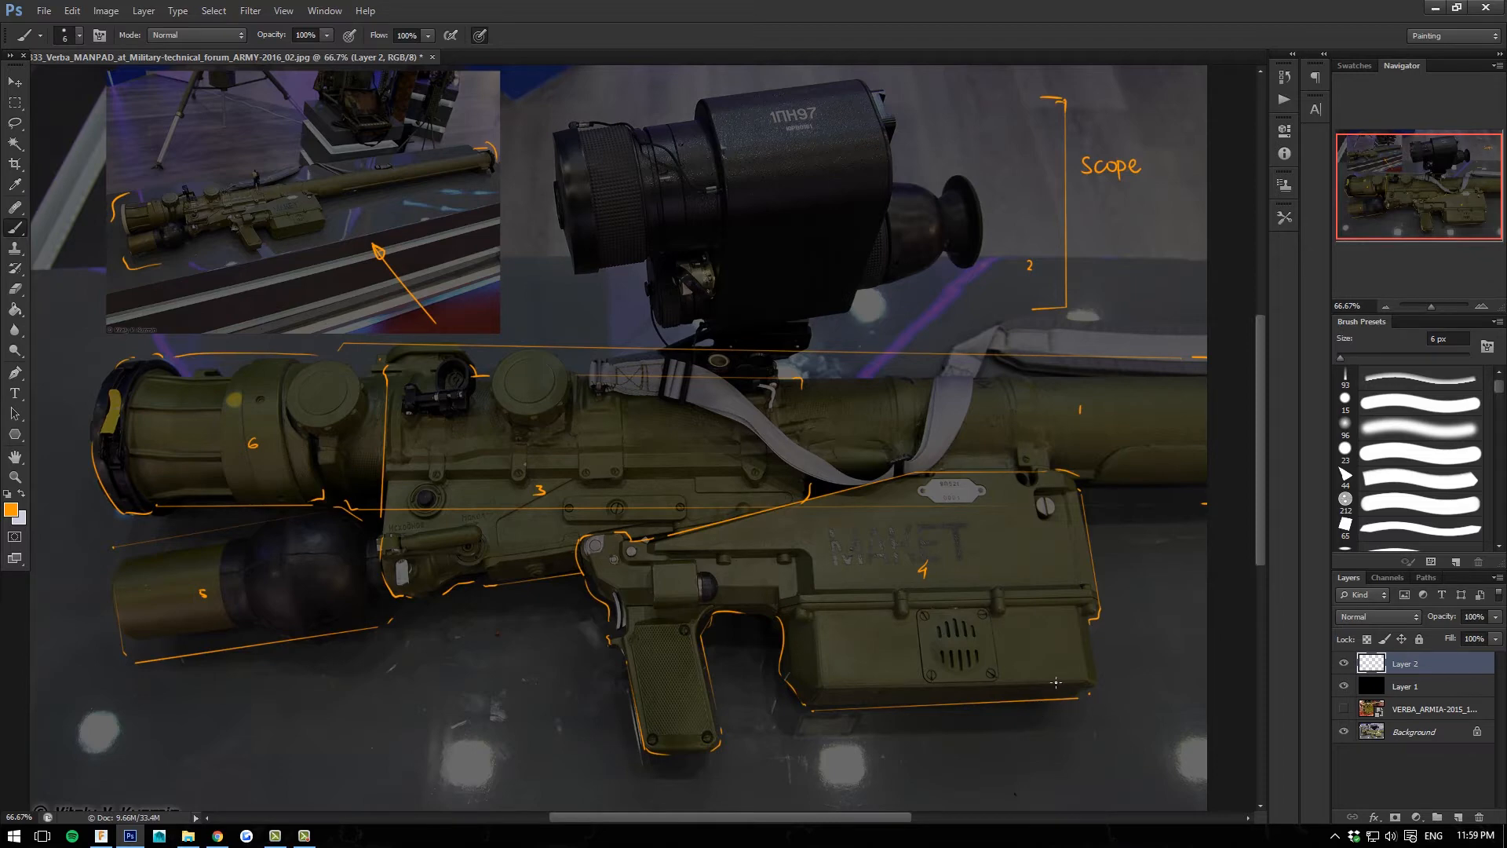
Handwrite "GROUP" below the grip housing and beside the scope, and add short marks along the grip housing's edges.
mouse_move(1016, 719)
left_mouse_down()
mouse_move(1005, 730)
mouse_move(1054, 725)
mouse_move(1057, 755)
left_mouse_up()
left_click_drag(1051, 719, 1050, 727)
left_click_drag(1096, 242, 1099, 262)
left_click_drag(1098, 245, 1113, 256)
left_click_drag(1121, 246, 1130, 253)
mouse_move(1132, 245)
left_mouse_down()
mouse_move(1135, 271)
mouse_move(1135, 256)
left_mouse_up()
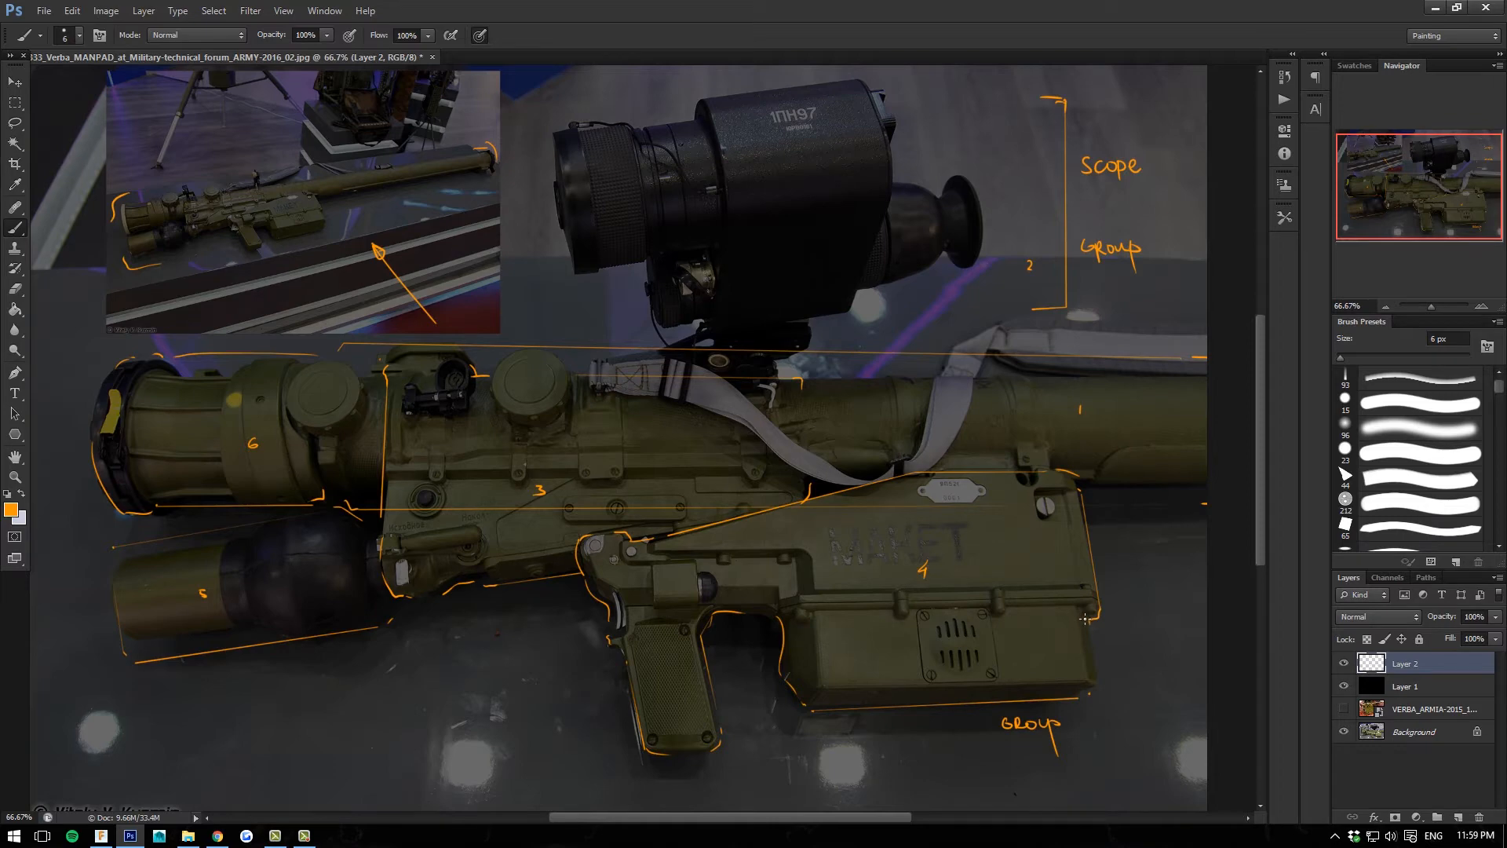
left_click_drag(1089, 619, 1072, 603)
mouse_move(789, 605)
left_mouse_down()
mouse_move(690, 595)
mouse_move(698, 565)
mouse_move(651, 554)
left_mouse_up()
Lower the opacity of the annotation Layer 2 and add a new layer above it.
left_click(1494, 617)
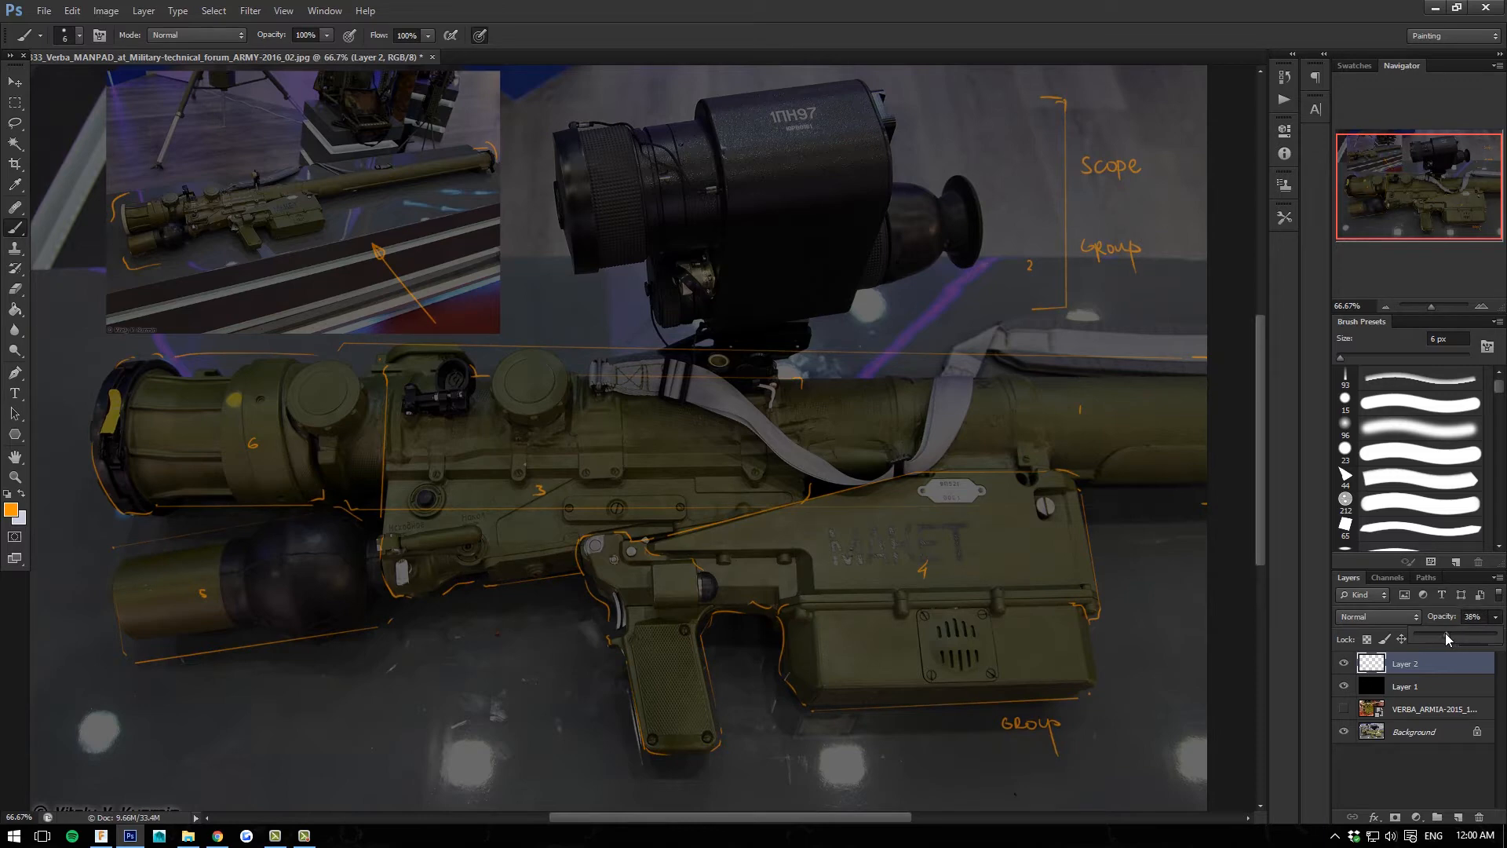
left_click(1458, 818)
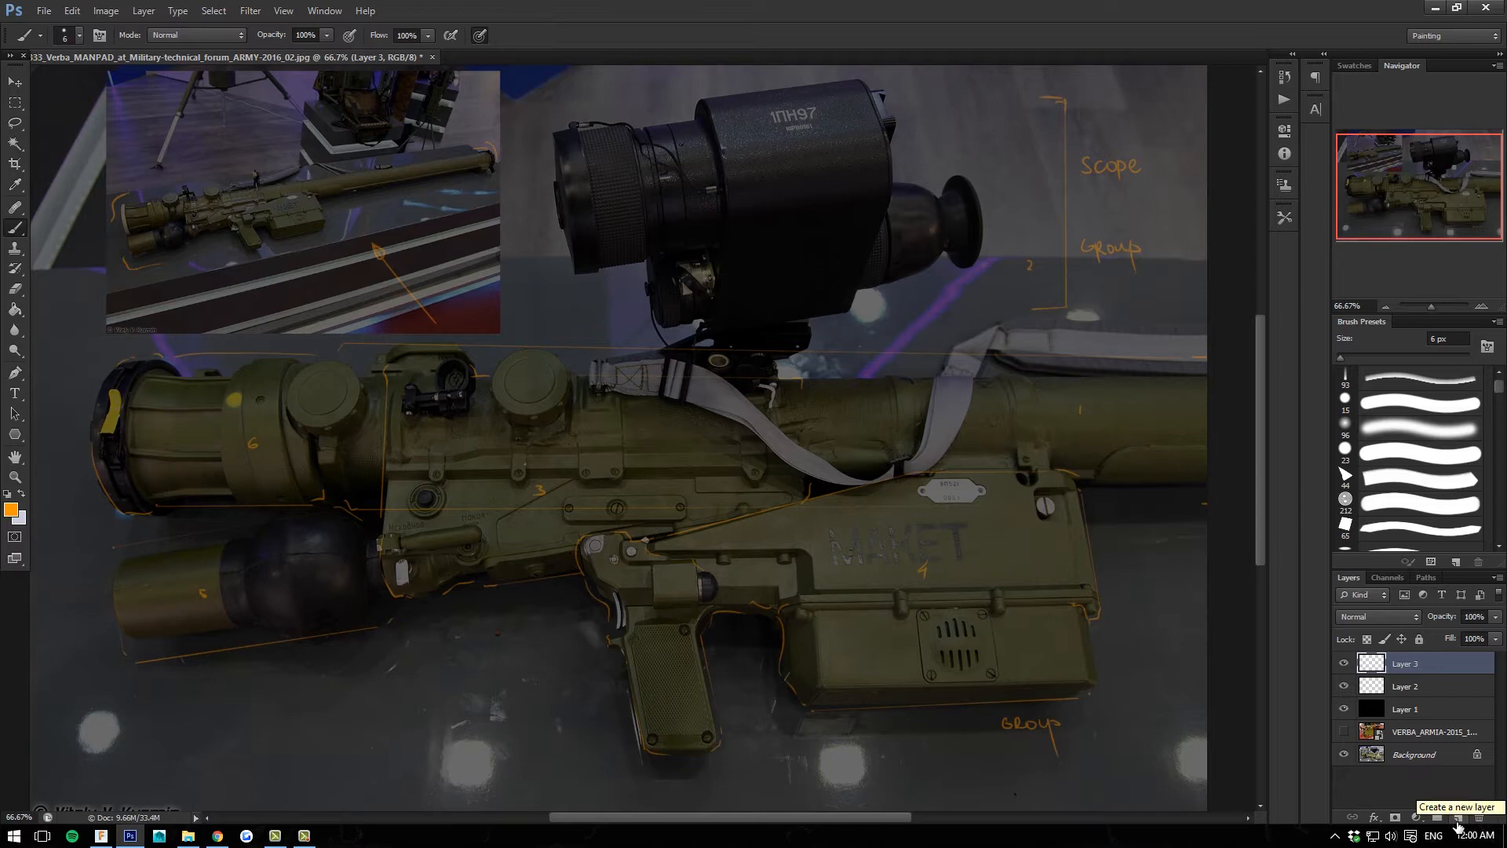
Try outlining the upper block of the grip housing with straight lines using a 9 px brush.
key("ctrl+plus")
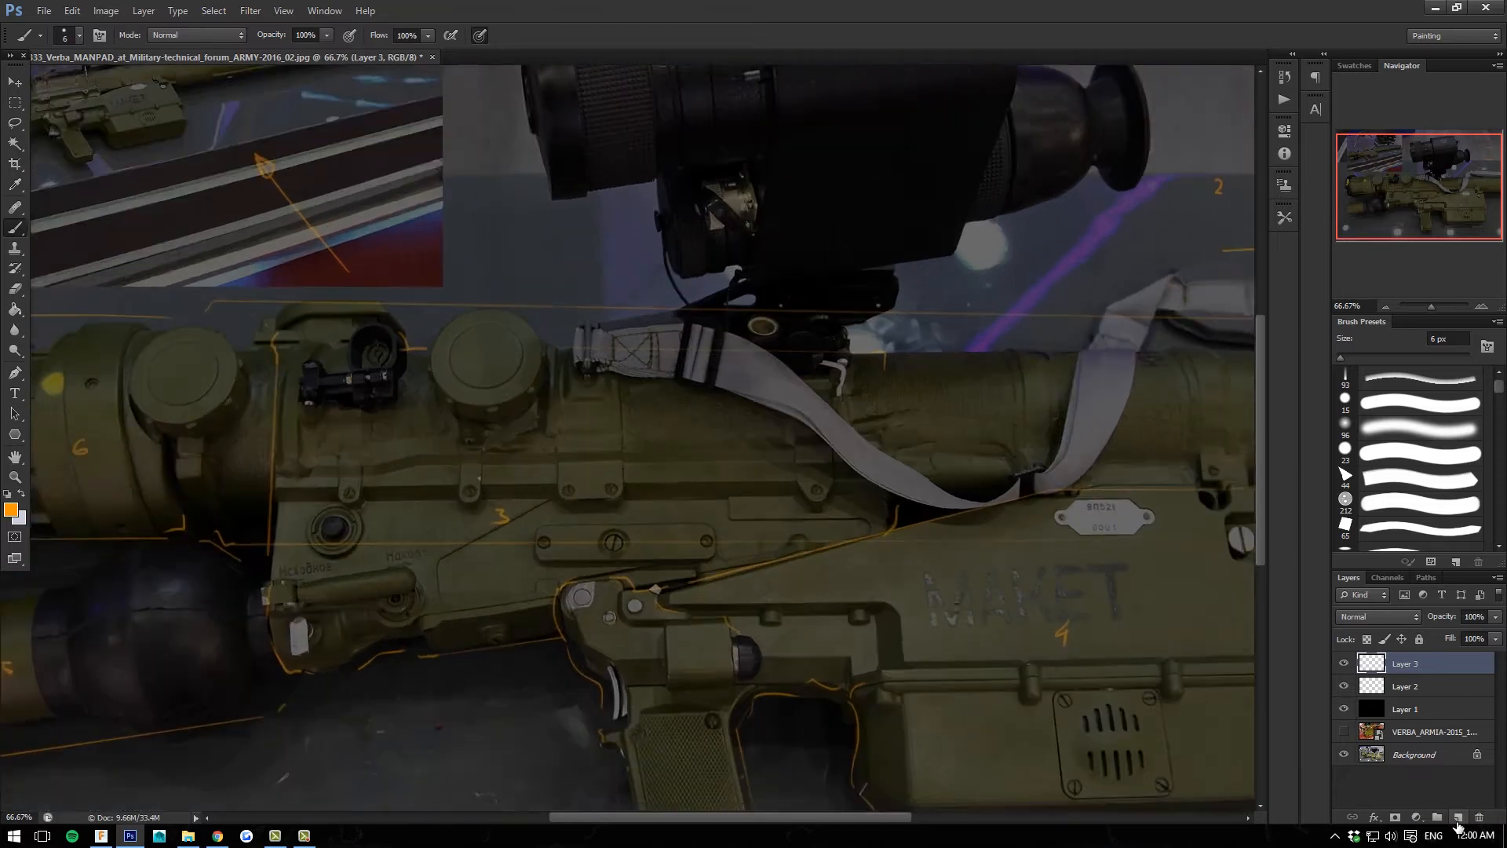
left_click_drag(558, 570, 364, 467)
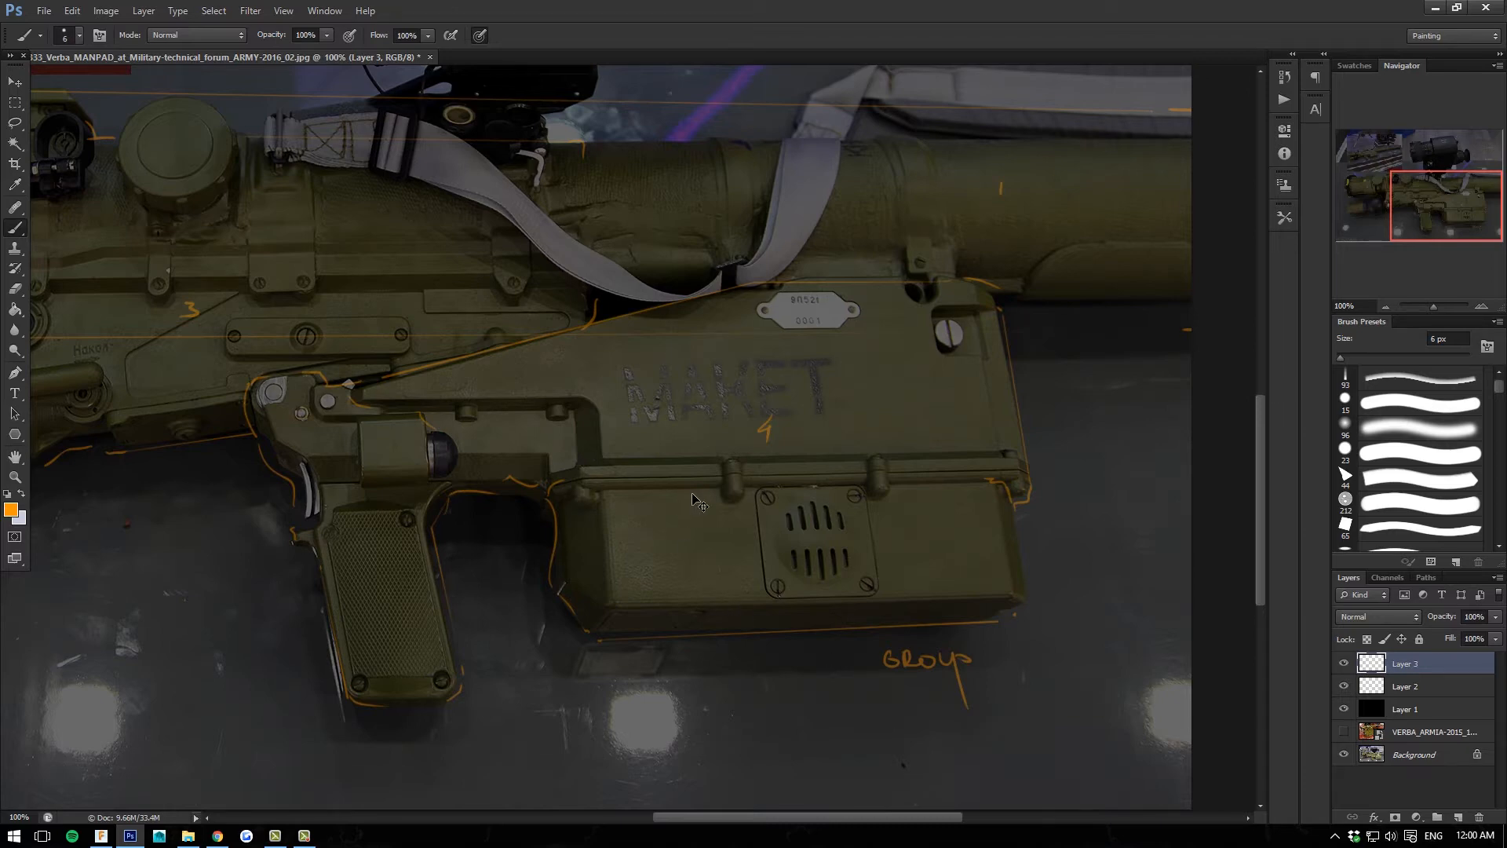
key("ctrl+plus")
key("ctrl+minus")
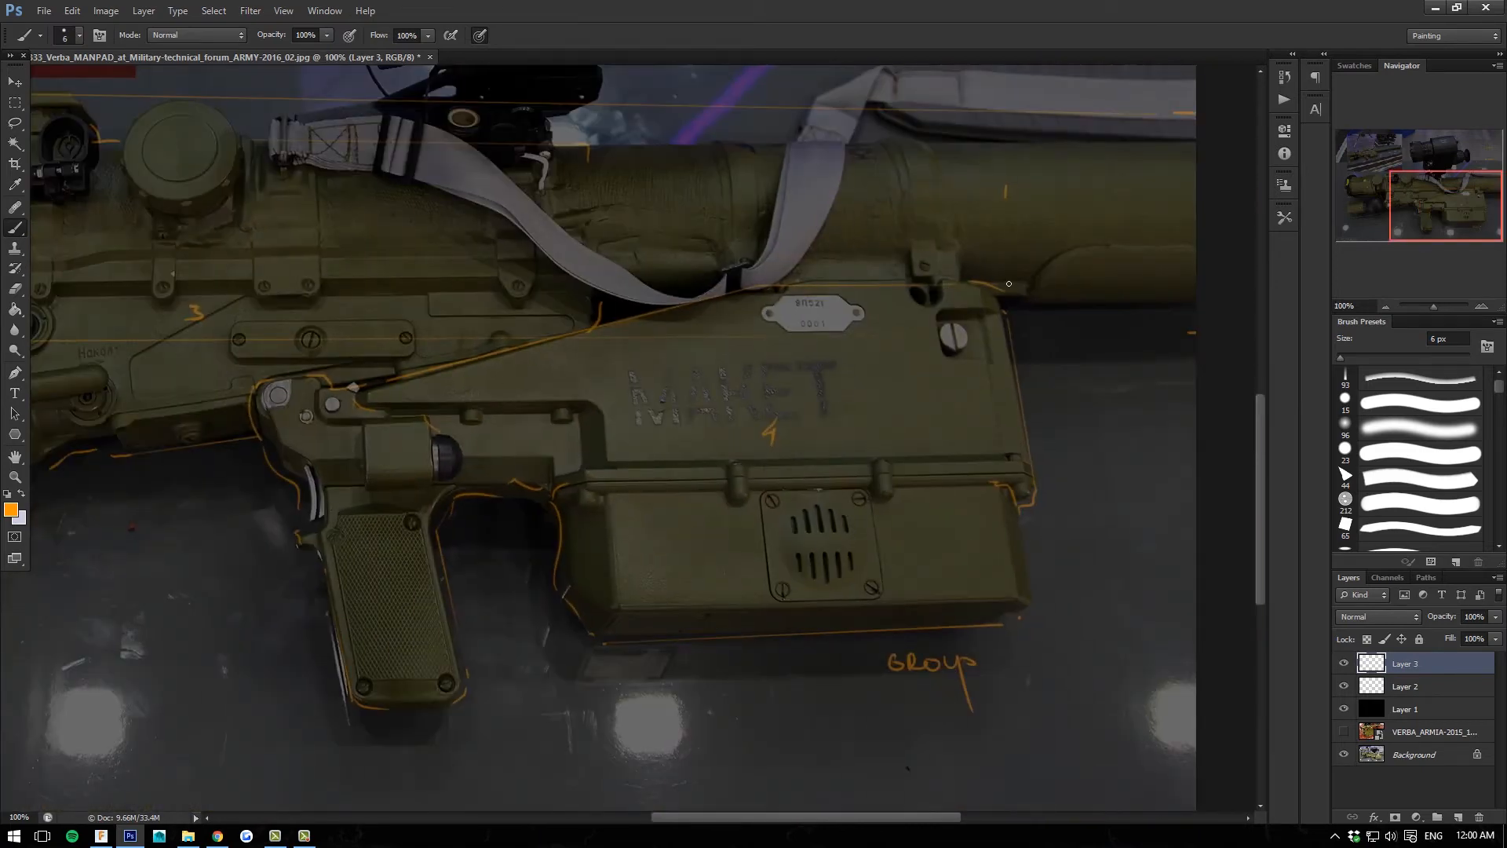
key("bracketright")
key("bracketright")
left_click_drag(981, 285, 992, 291)
left_click(1028, 459, "shift")
left_click_drag(1025, 468, 1036, 455)
left_click(368, 492, "shift")
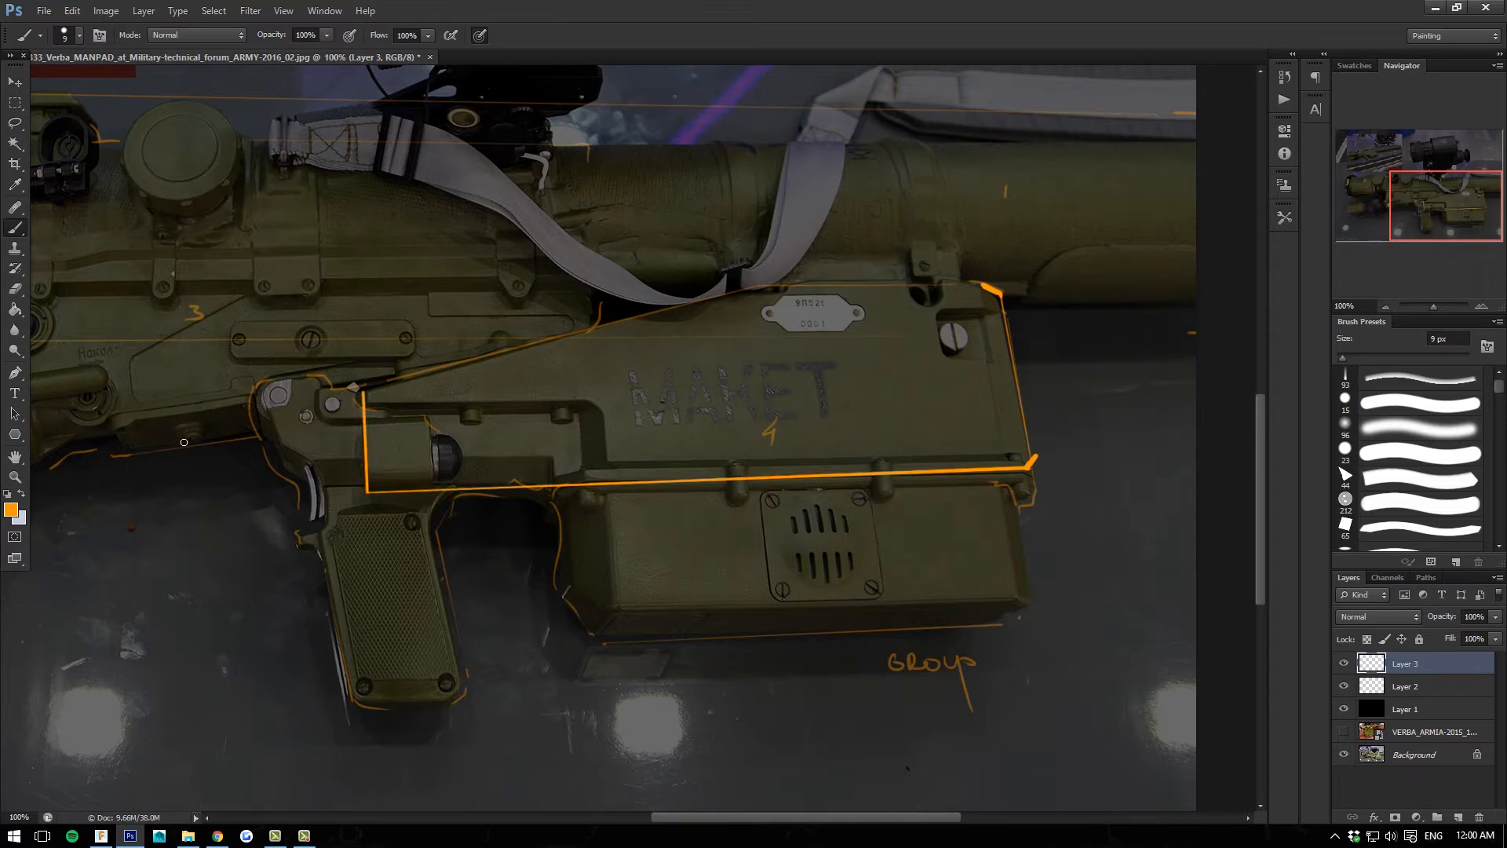
Try adding 5 px guide lines through the block's front corner and along its sloped upper edge.
key("bracketleft")
key("bracketleft")
key("bracketleft")
left_click_drag(358, 398, 356, 297)
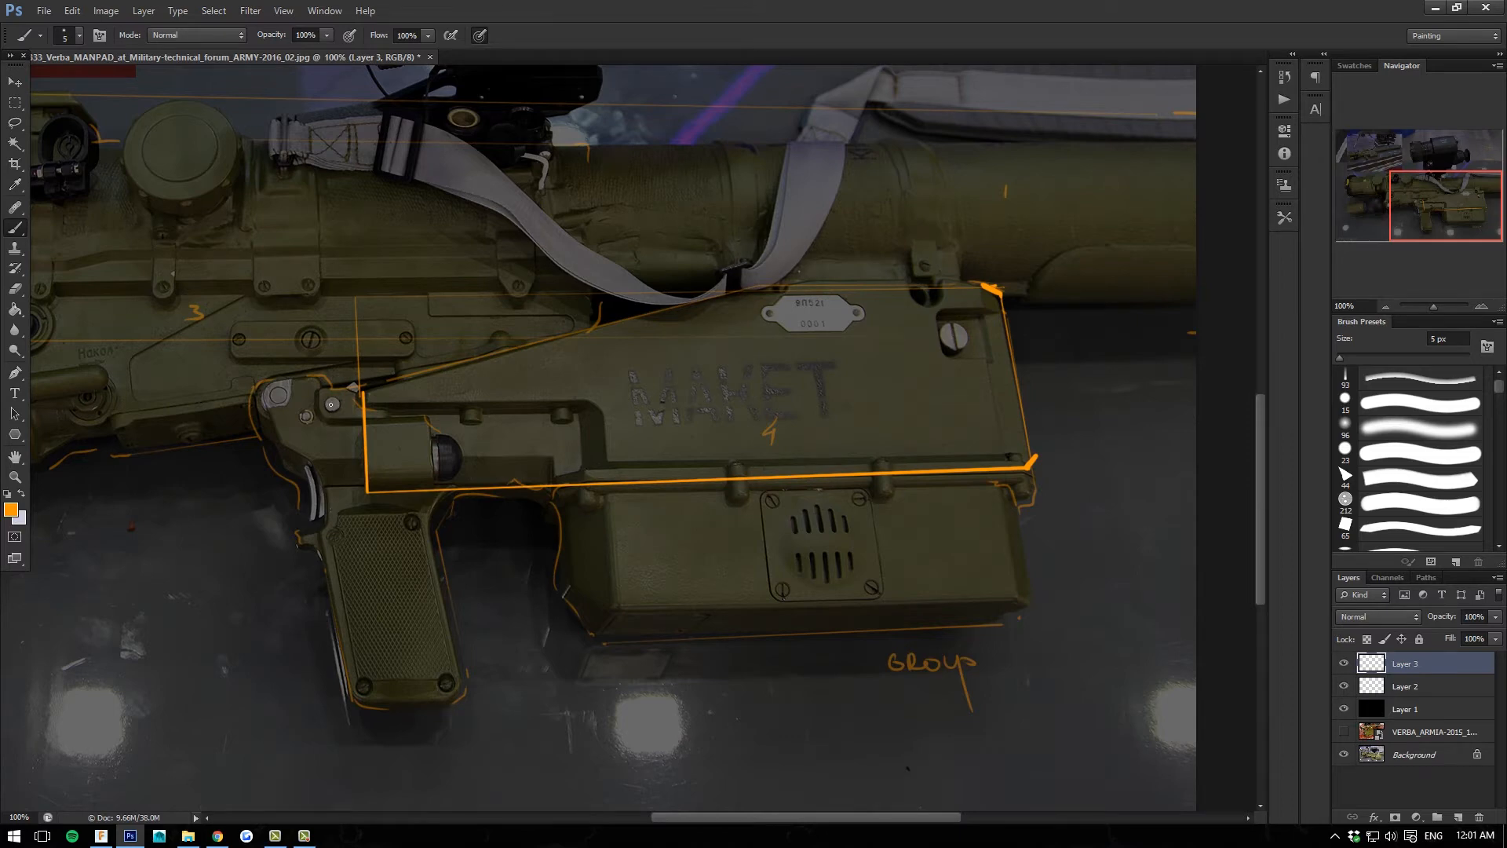
left_click_drag(328, 400, 801, 271)
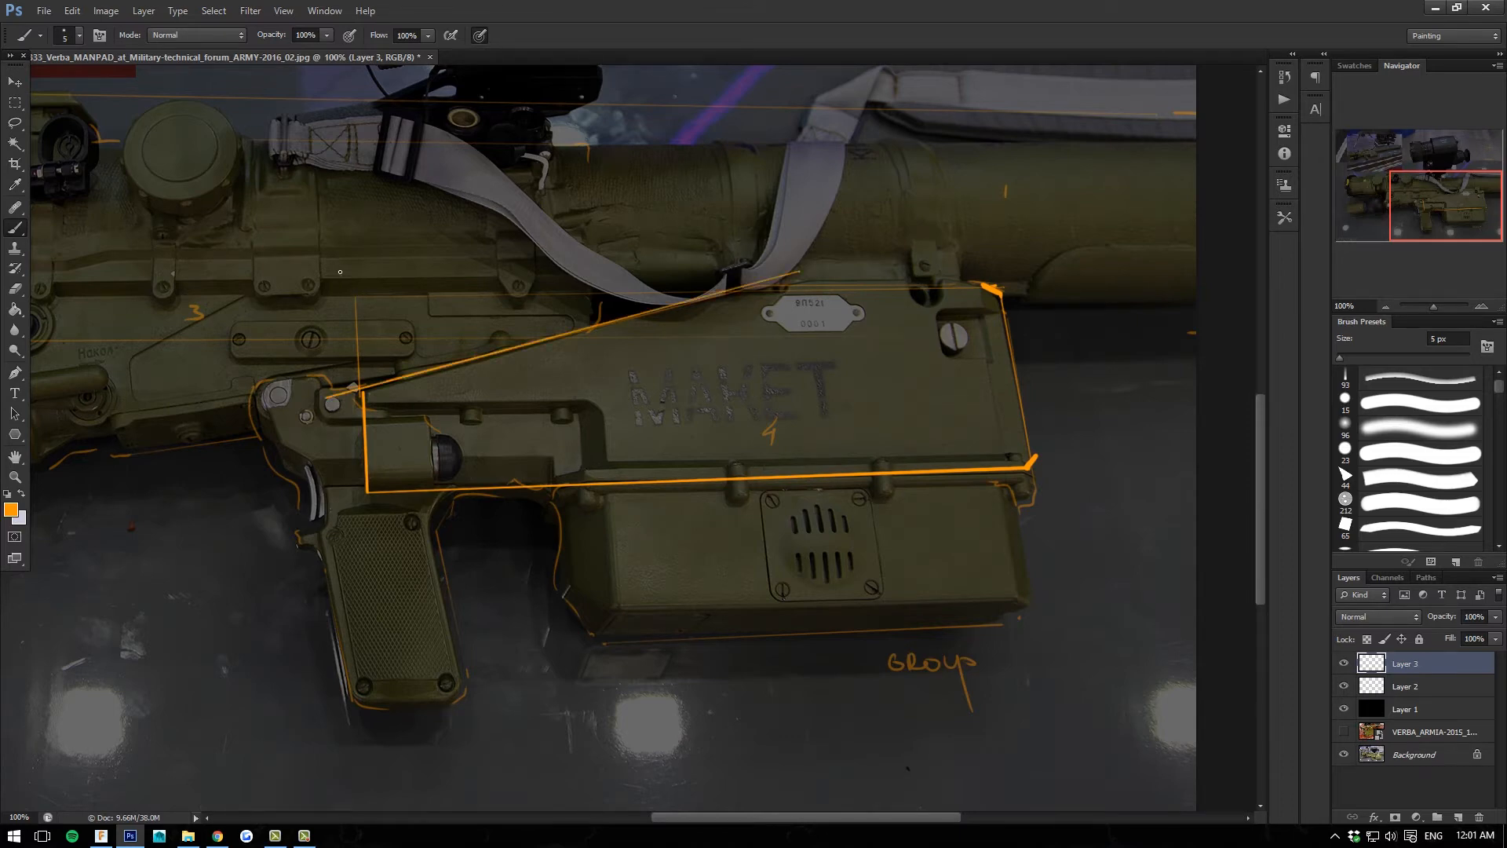
left_click_drag(328, 262, 350, 293)
Undo all the outline and guide strokes drawn on the grip housing on the new layer.
key("ctrl+alt+z")
key("ctrl+alt+z")
key("ctrl+alt+z")
key("ctrl+alt+z")
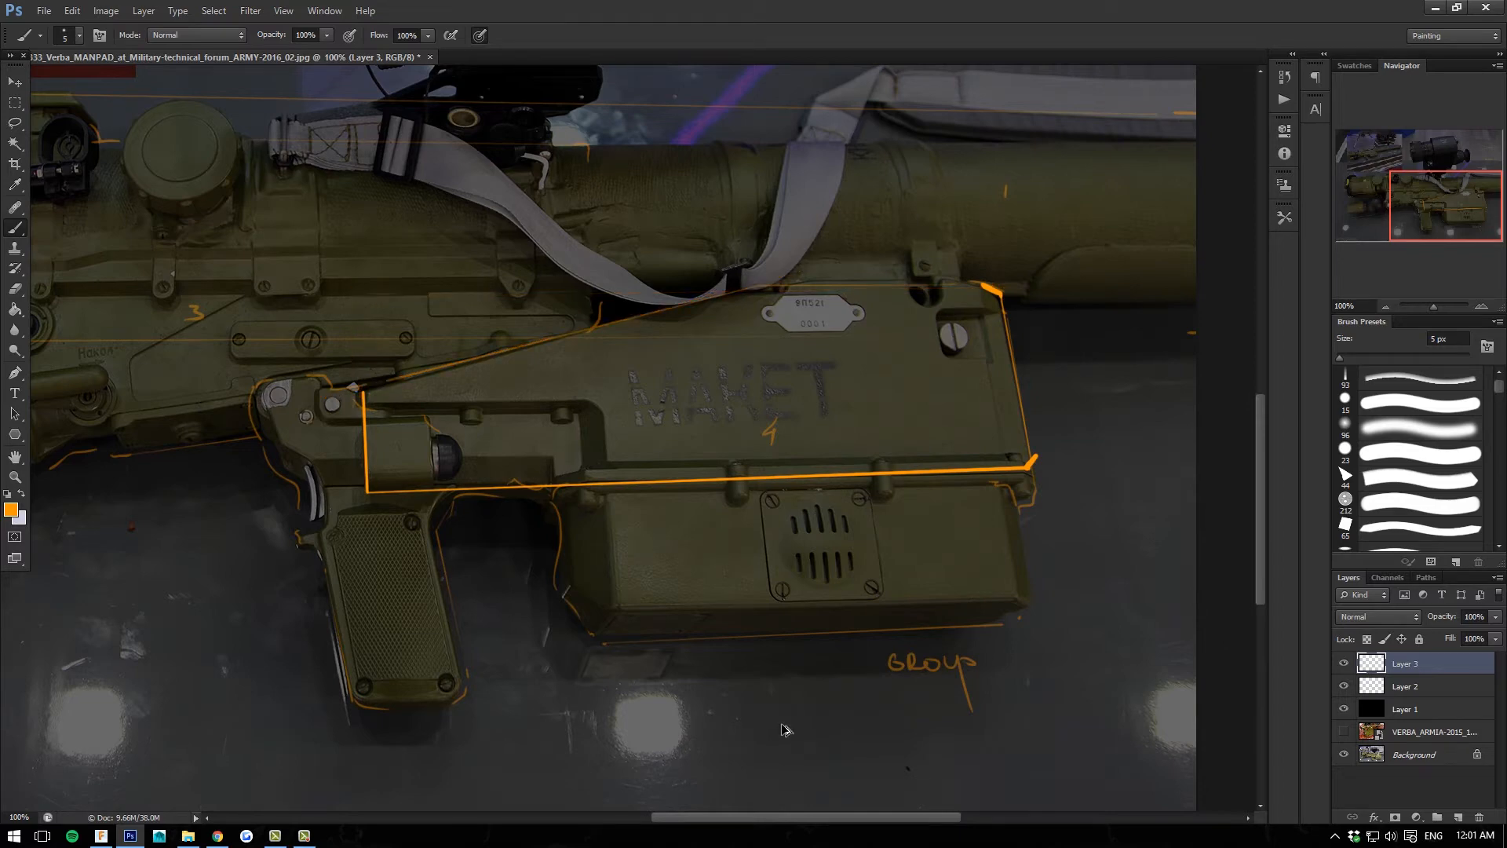
key("ctrl+alt+z")
key("ctrl+alt+z")
key("ctrl+alt+z")
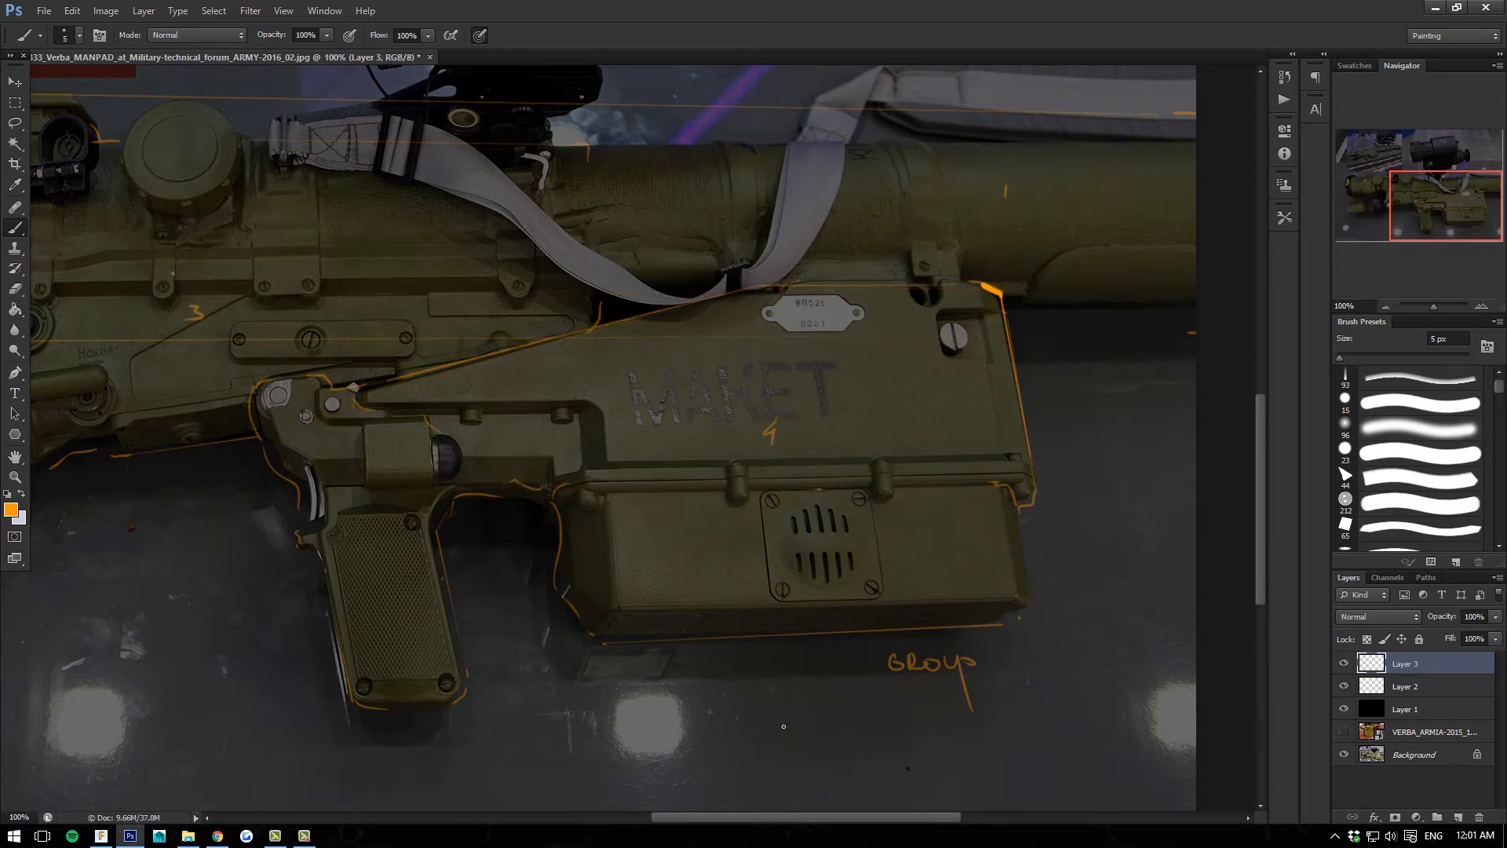
key("ctrl+alt+z")
key("ctrl+alt+z")
Draw a small square on the tube and outline the upper block of the grip housing with straight 5 px lines.
mouse_move(1045, 238)
left_mouse_down()
mouse_move(1025, 257)
mouse_move(1054, 259)
left_mouse_up()
left_click(1027, 457, "shift")
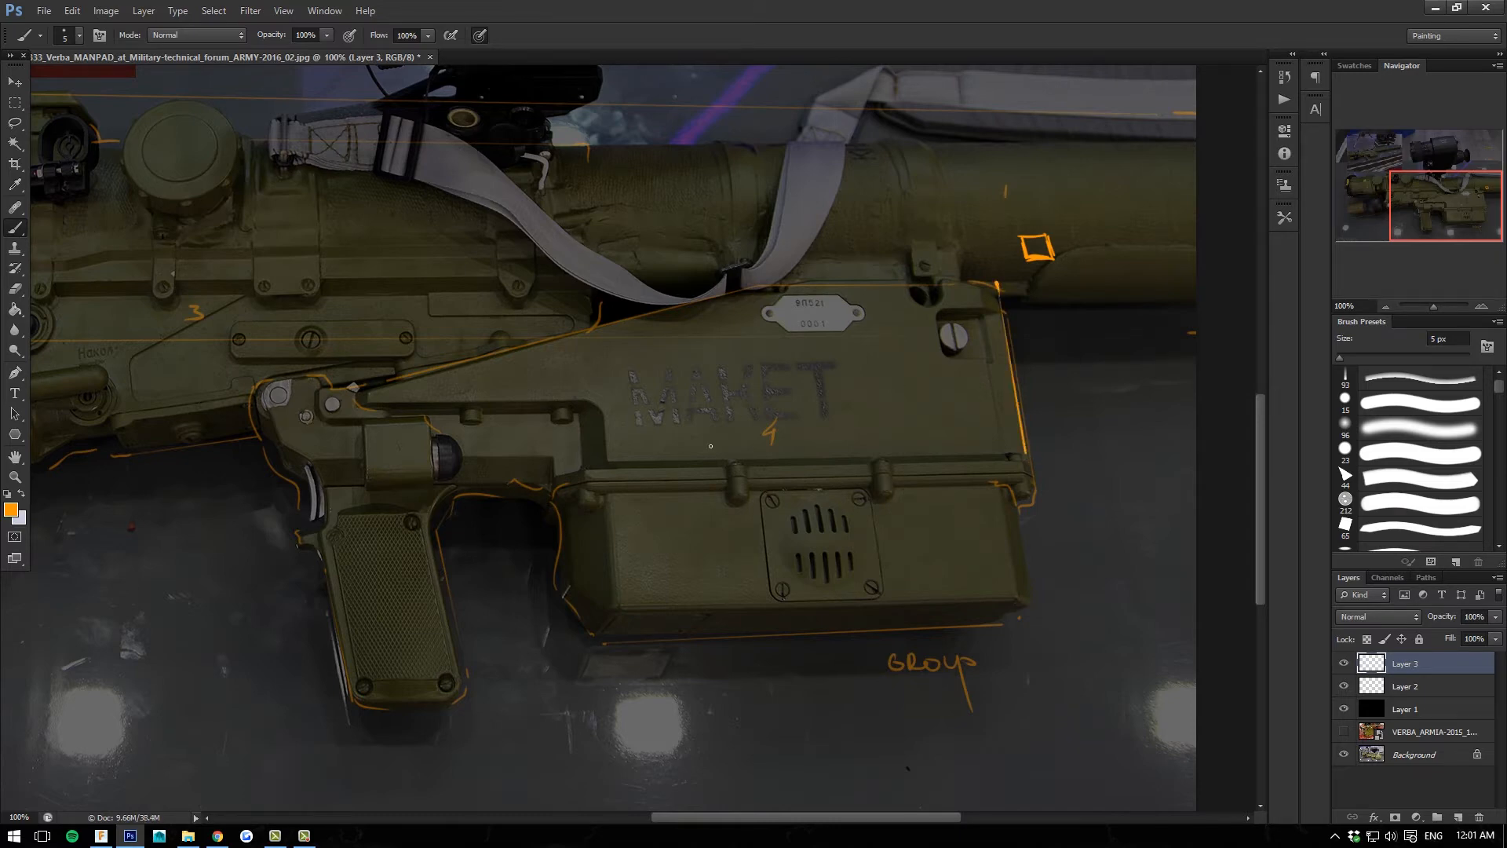
left_click(595, 468, "shift")
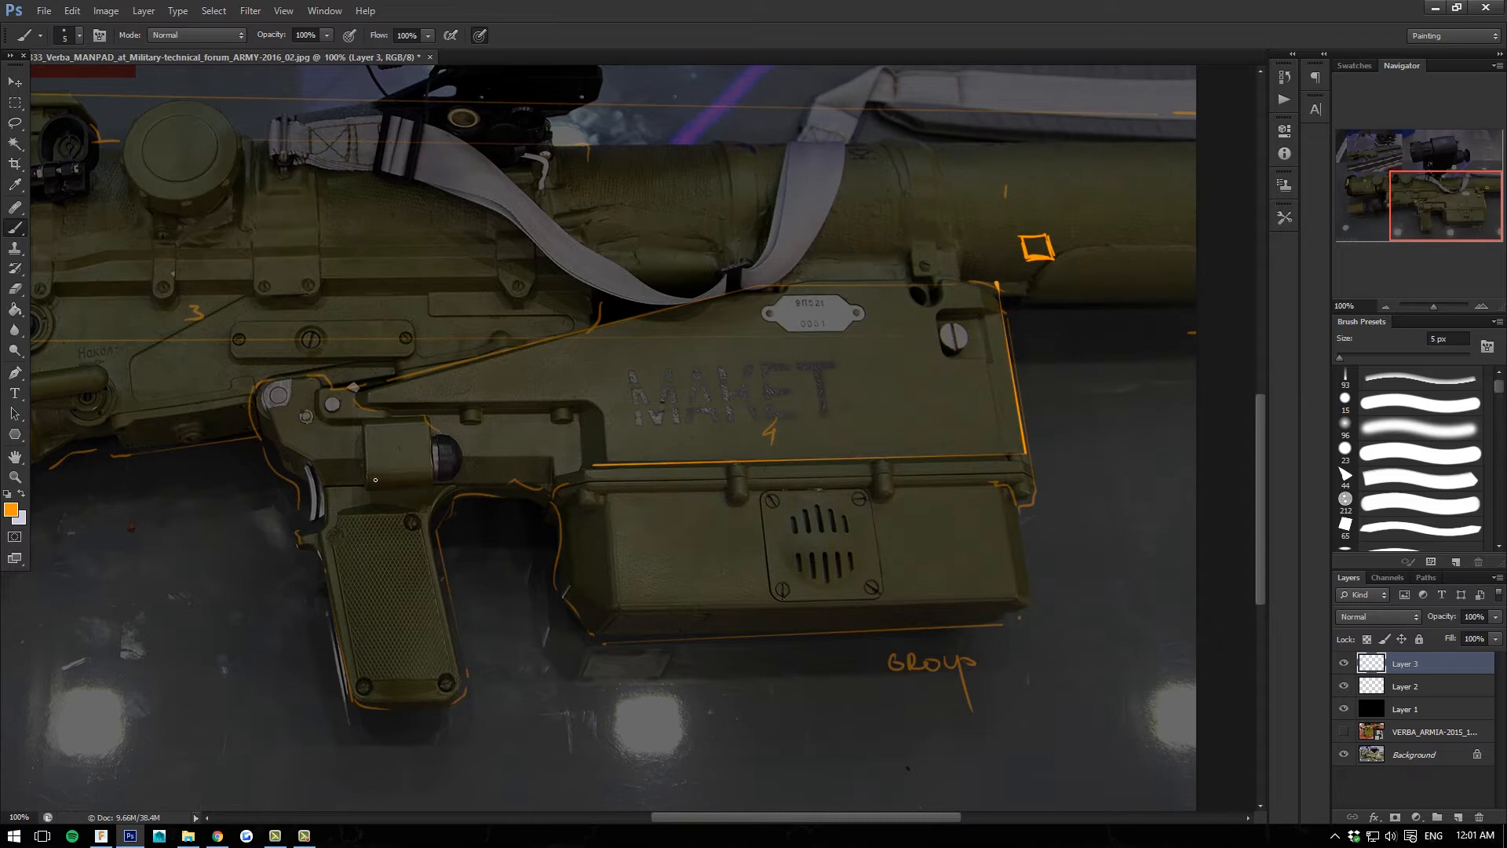
left_click(375, 480, "shift")
left_click(369, 387, "shift")
left_click(378, 388, "shift")
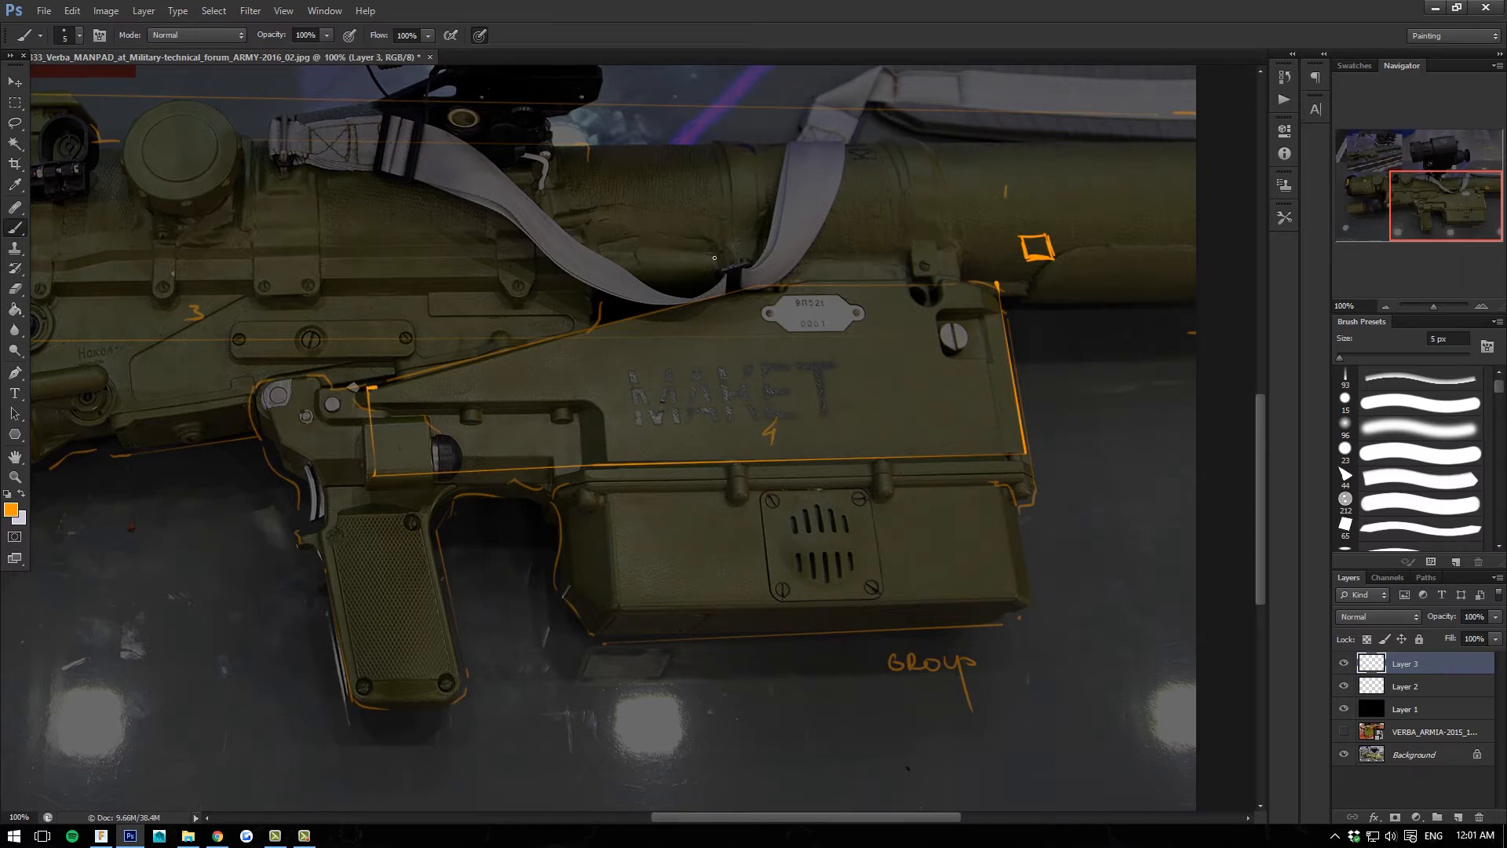
left_click(763, 289, "shift")
left_click(1005, 286, "shift")
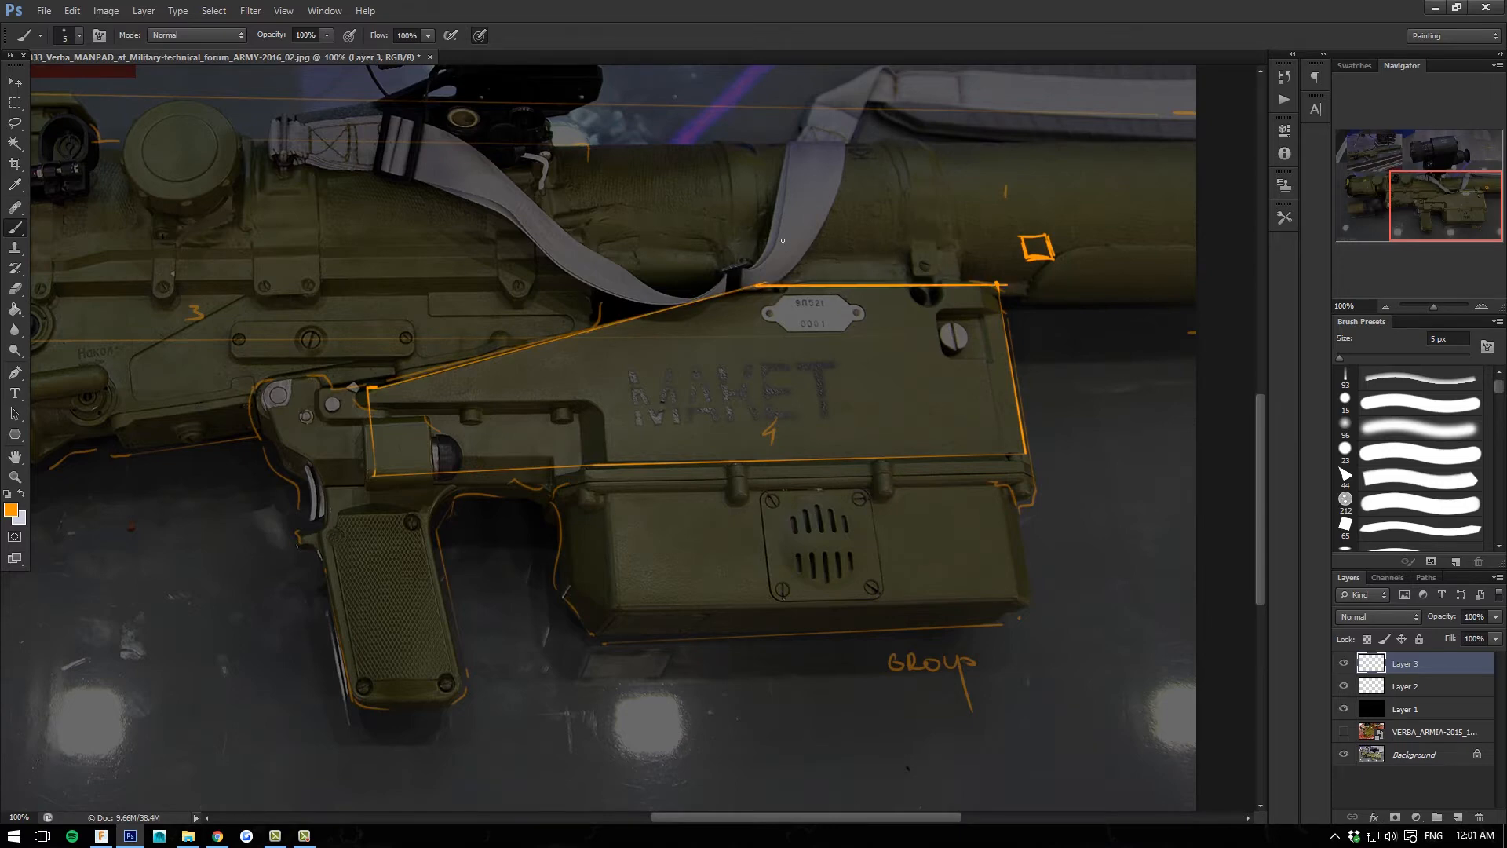
Reinforce the block outline's upper, rear, lower and front edges with overlapping lines that run past its corners.
left_click(727, 289, "shift")
left_click(1017, 464, "shift")
left_click(356, 473, "shift")
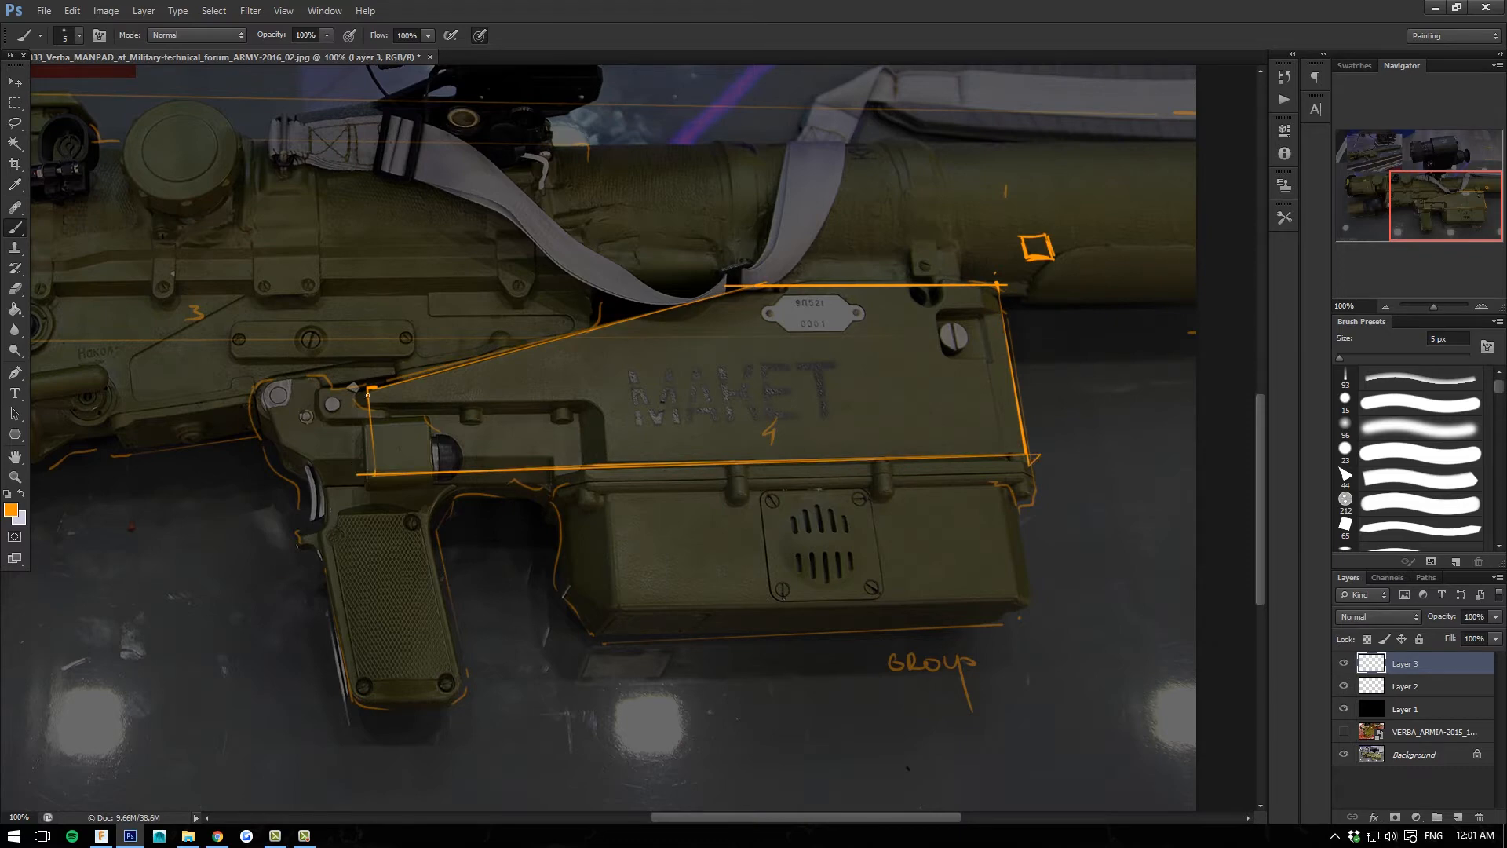
left_click_drag(367, 394, 374, 483)
Fill the outlined block with diagonal 3 px hatching and add an arrow pointing at its rear edge.
key("bracketleft")
key("bracketleft")
mouse_move(981, 341)
left_mouse_down()
mouse_move(870, 450)
mouse_move(831, 451)
left_mouse_up()
left_click_drag(873, 352, 773, 461)
mouse_move(773, 325)
left_mouse_down()
mouse_move(636, 469)
mouse_move(589, 464)
left_mouse_up()
left_click_drag(680, 320, 528, 463)
left_click_drag(606, 334, 473, 461)
left_click_drag(530, 357, 438, 450)
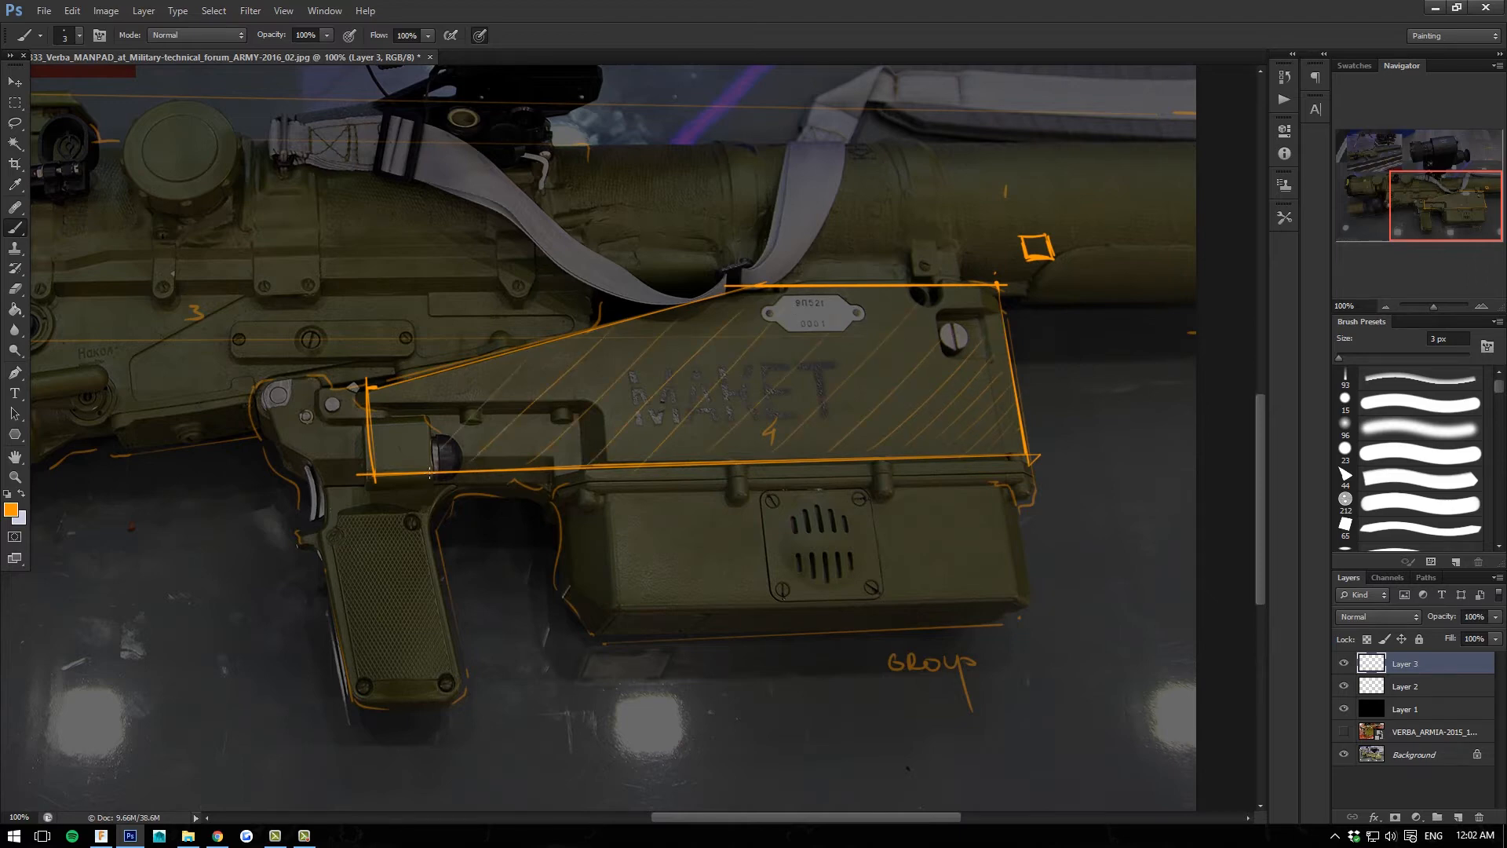
left_click_drag(473, 375, 384, 461)
left_click_drag(426, 379, 377, 424)
key("bracketright")
mouse_move(1075, 329)
left_mouse_down()
mouse_move(1039, 370)
mouse_move(1075, 328)
left_mouse_up()
Outline the narrow strip under the block between grip and lower box, and hatch it with short diagonal strokes.
left_click_drag(554, 508, 377, 508)
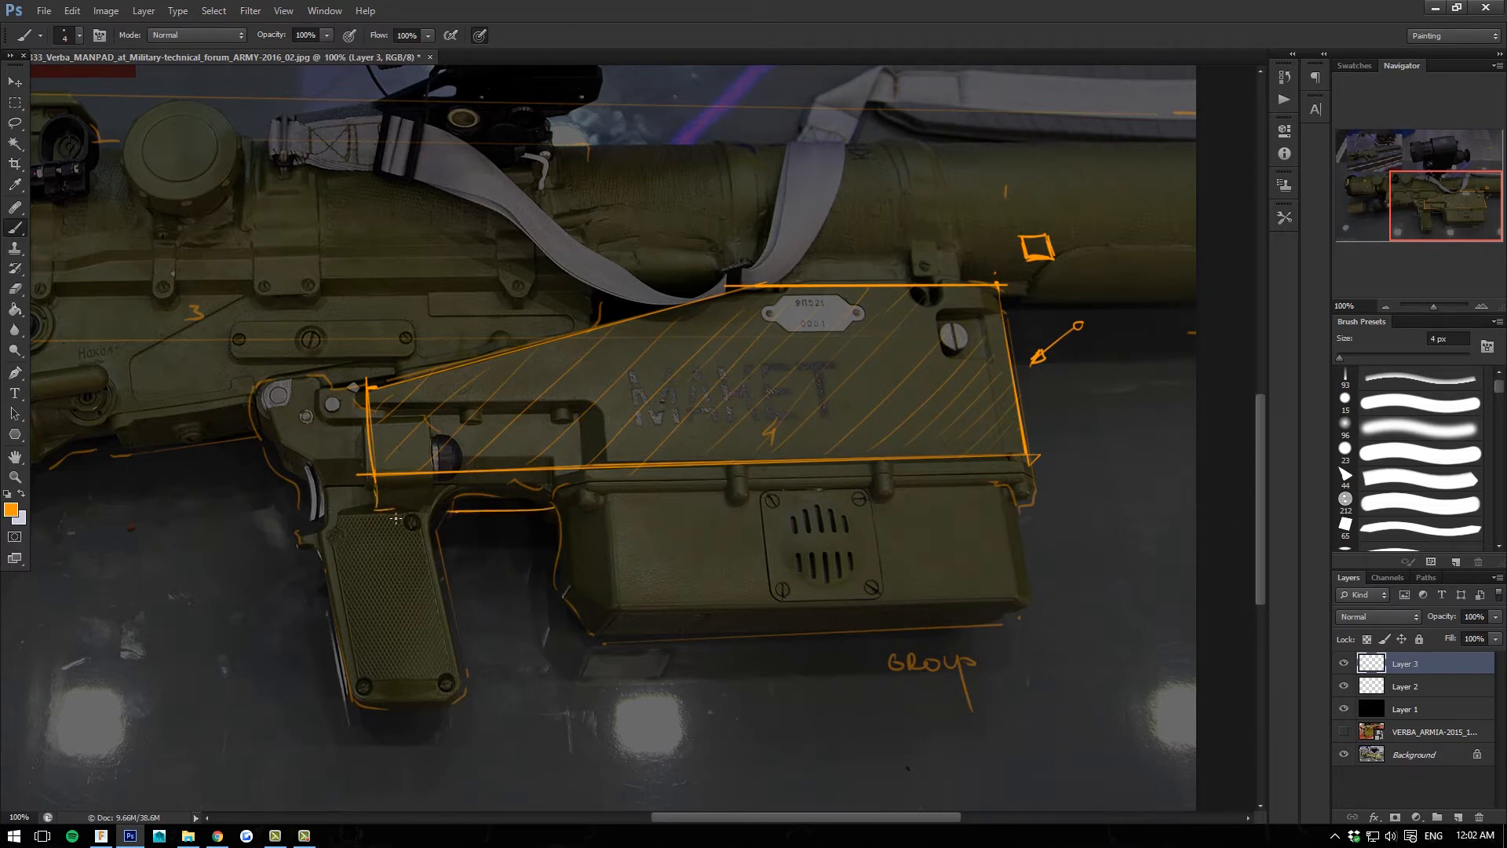
left_click_drag(538, 476, 570, 493)
mouse_move(519, 481)
left_mouse_down()
mouse_move(559, 501)
mouse_move(540, 500)
left_mouse_up()
left_click_drag(467, 478, 500, 496)
left_click_drag(440, 482, 488, 497)
Mark off the recessed area above the grip with a vertical and a horizontal 5 px line meeting at its corner.
key("bracketright")
left_click_drag(606, 432, 613, 488)
left_click_drag(606, 401, 605, 445)
mouse_move(344, 403)
left_mouse_down()
mouse_move(573, 401)
mouse_move(604, 418)
mouse_move(604, 438)
left_mouse_up()
Fill the recessed area above the grip with dense curved hatching toward its front end.
mouse_move(521, 408)
left_mouse_down()
mouse_move(585, 457)
mouse_move(522, 454)
left_mouse_up()
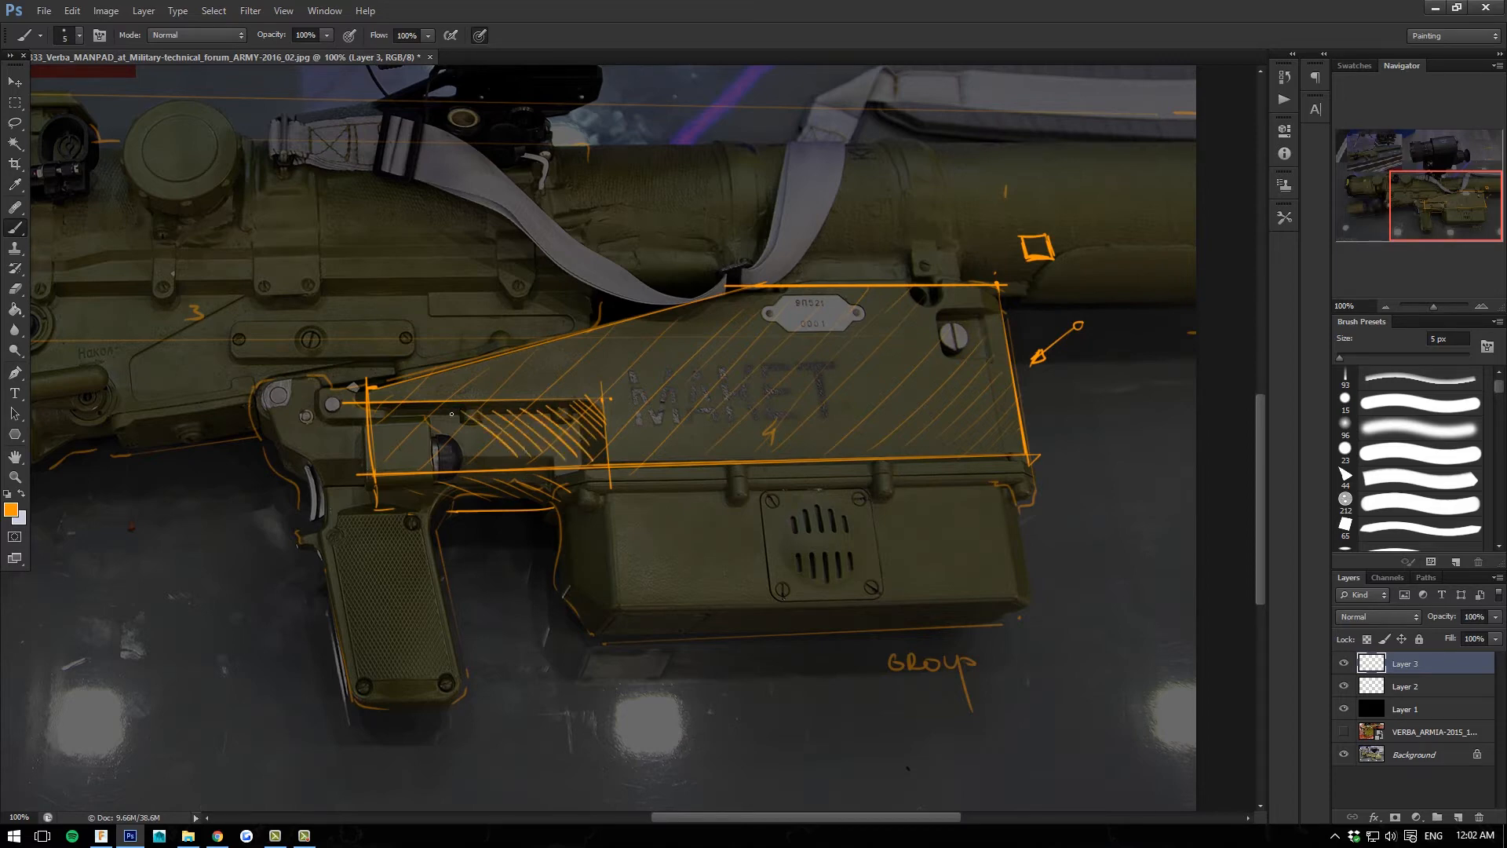
left_click_drag(444, 412, 490, 455)
mouse_move(397, 418)
left_mouse_down()
mouse_move(439, 461)
mouse_move(407, 463)
left_mouse_up()
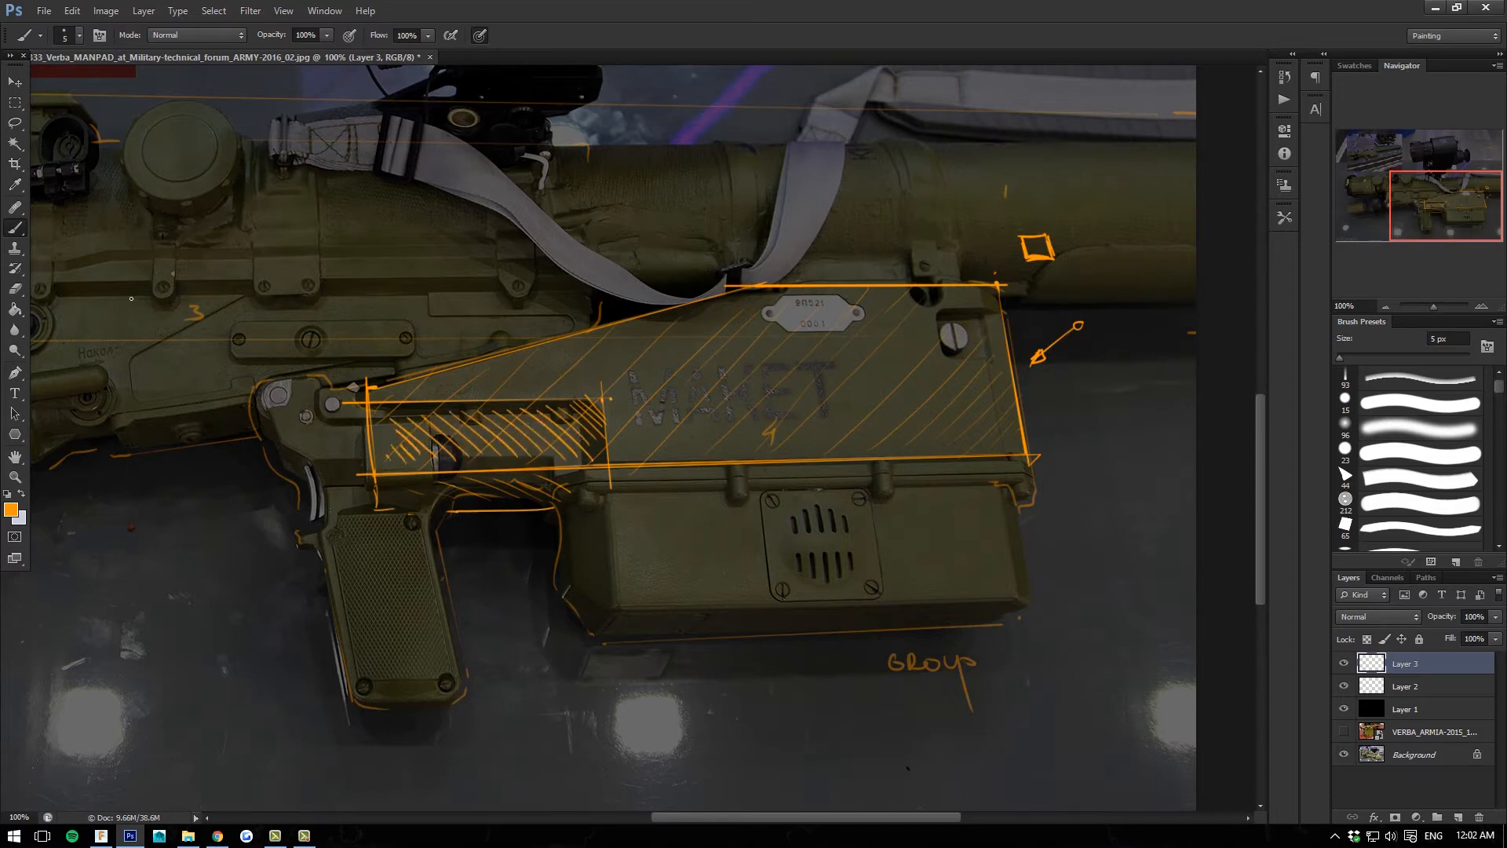
Add an arrow at the recess's upper rear corner and outline a thin band along its lower edge.
left_click_drag(594, 364, 581, 385)
left_click_drag(609, 466, 581, 474)
left_click_drag(376, 490, 579, 475)
left_click_drag(376, 489, 371, 474)
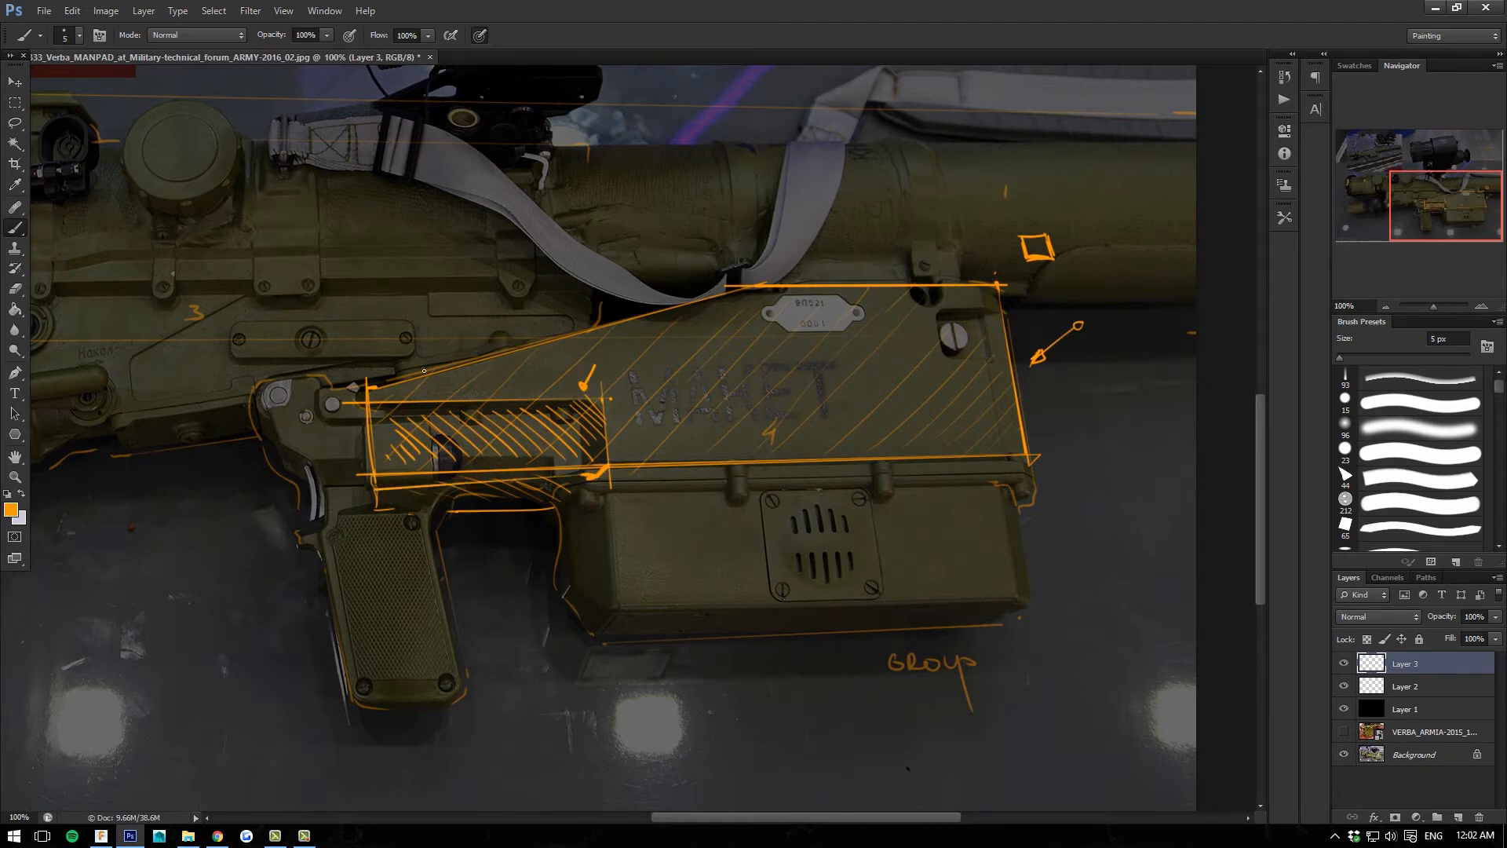
Undo the arrow, the lower band and most of the hatching drawn in the recess.
key("ctrl+alt+z")
key("ctrl+alt+z")
key("ctrl+alt+z")
key("ctrl+alt+z")
key("ctrl+alt+z")
key("ctrl+alt+z")
key("ctrl+alt+z")
key("ctrl+alt+z")
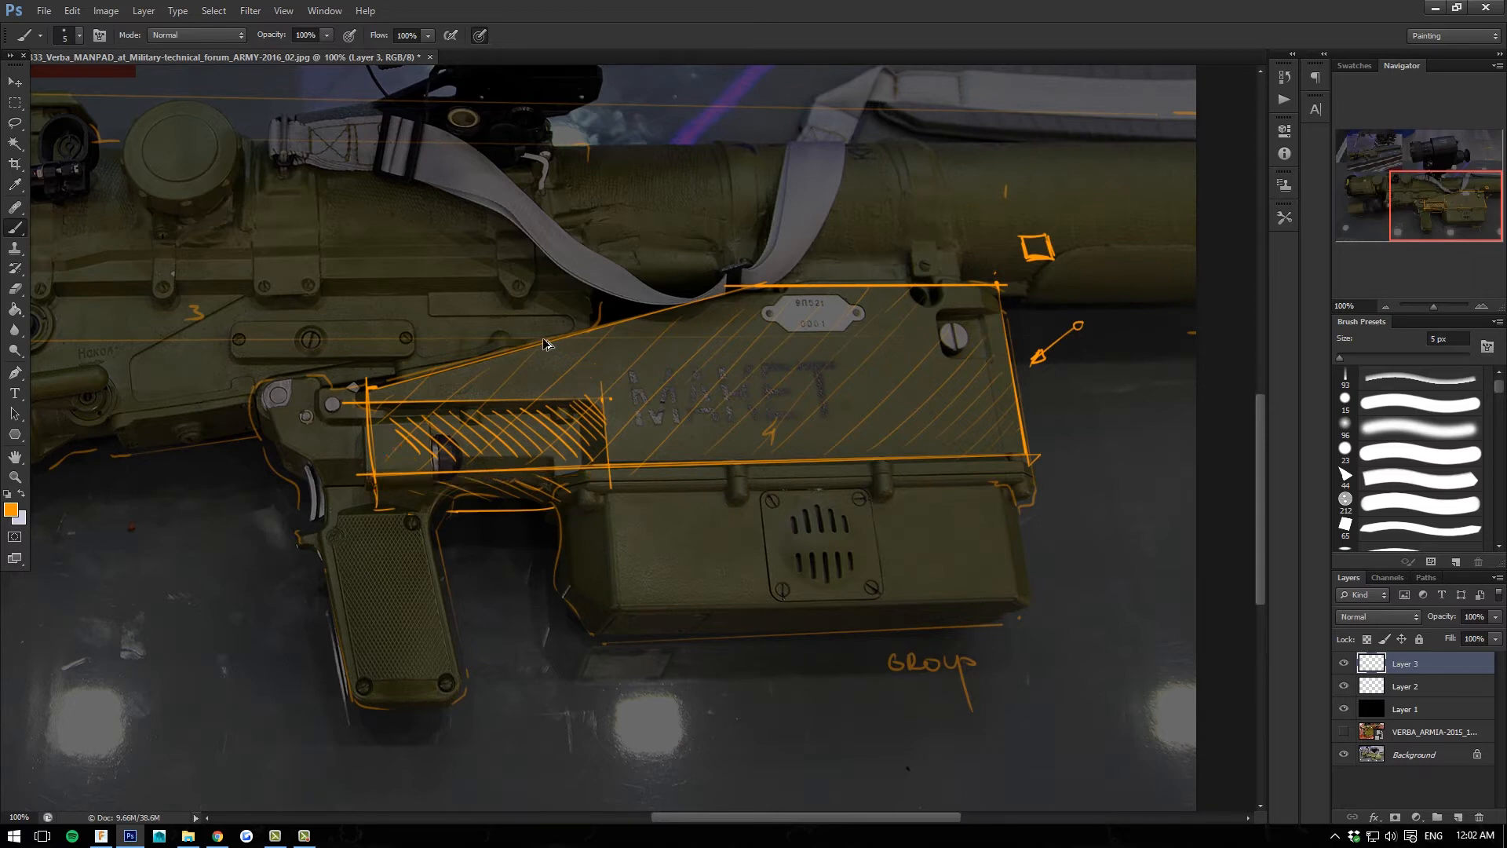
key("ctrl+alt+z")
key("ctrl+alt+z")
key("ctrl+alt+z")
key("ctrl+alt+z")
key("ctrl+alt+z")
key("ctrl+alt+z")
key("ctrl+alt+z")
key("ctrl+alt+z")
key("ctrl+alt+z")
key("ctrl+alt+z")
key("ctrl+alt+z")
key("ctrl+alt+z")
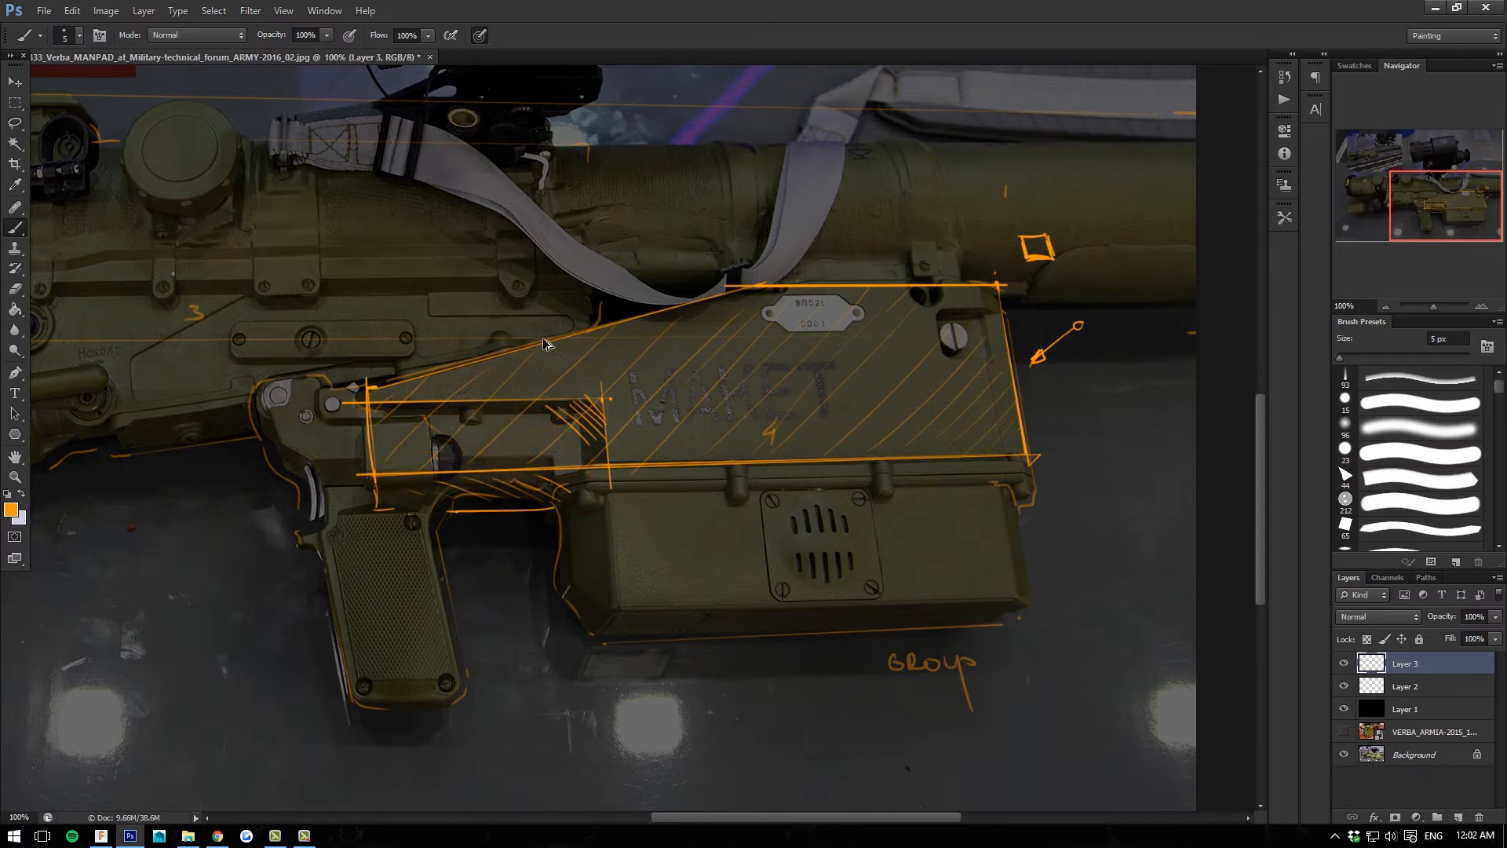
Undo the remaining hatching in the recess and draw a short 6 px diagonal at its lower corner beside the numbered body.
key("ctrl+alt+z")
key("ctrl+alt+z")
key("ctrl+alt+z")
left_click_drag(609, 466, 597, 480)
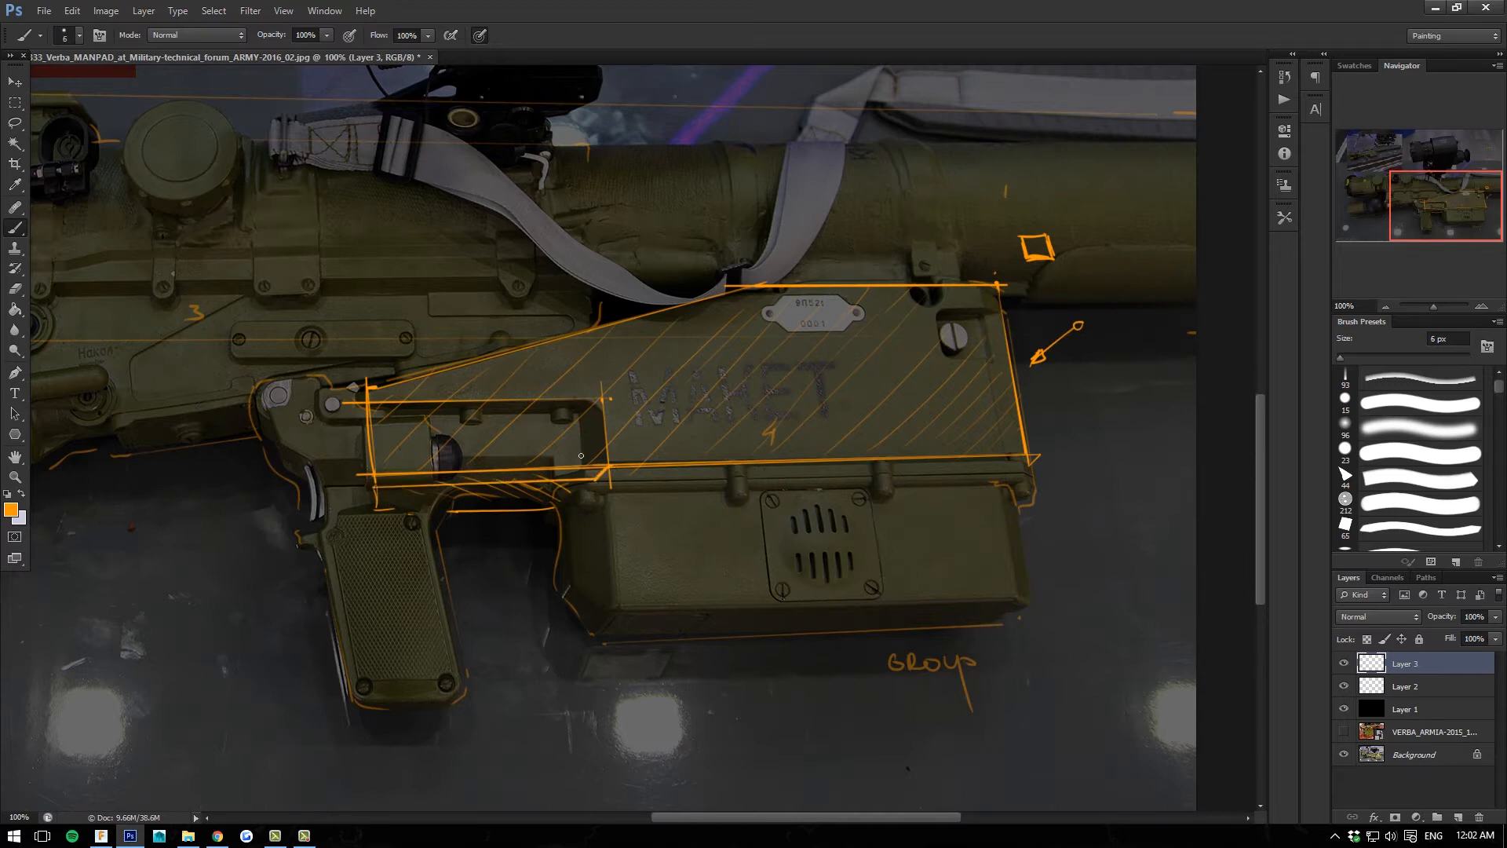
Erase the surplus horizontal line just above the recess's lower edge with a 40 px eraser.
left_click(14, 288)
key("bracketleft")
key("bracketleft")
key("bracketleft")
key("bracketleft")
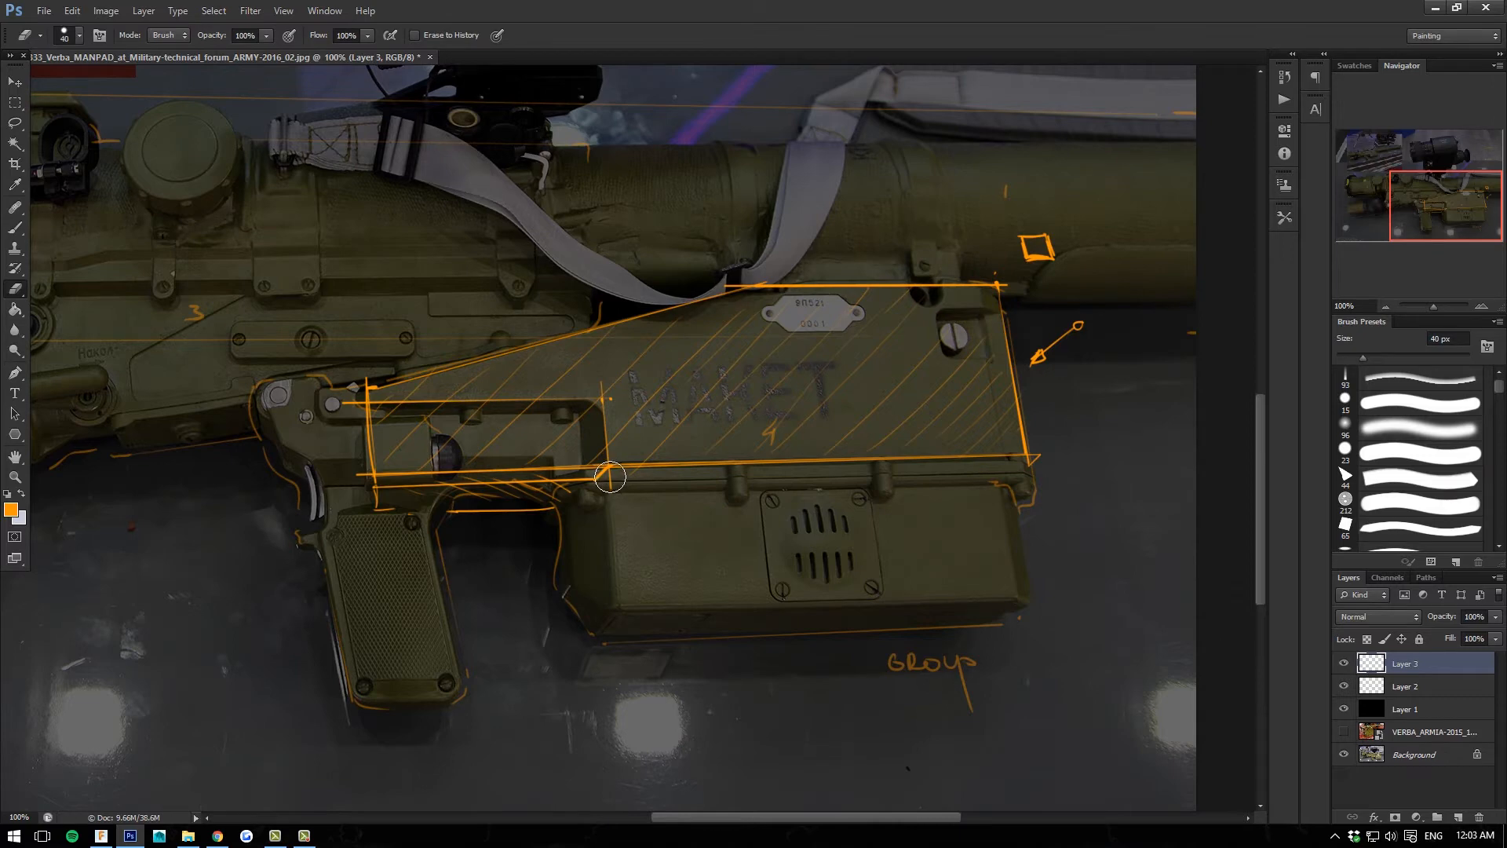
left_click_drag(606, 471, 373, 474)
left_click(23, 228)
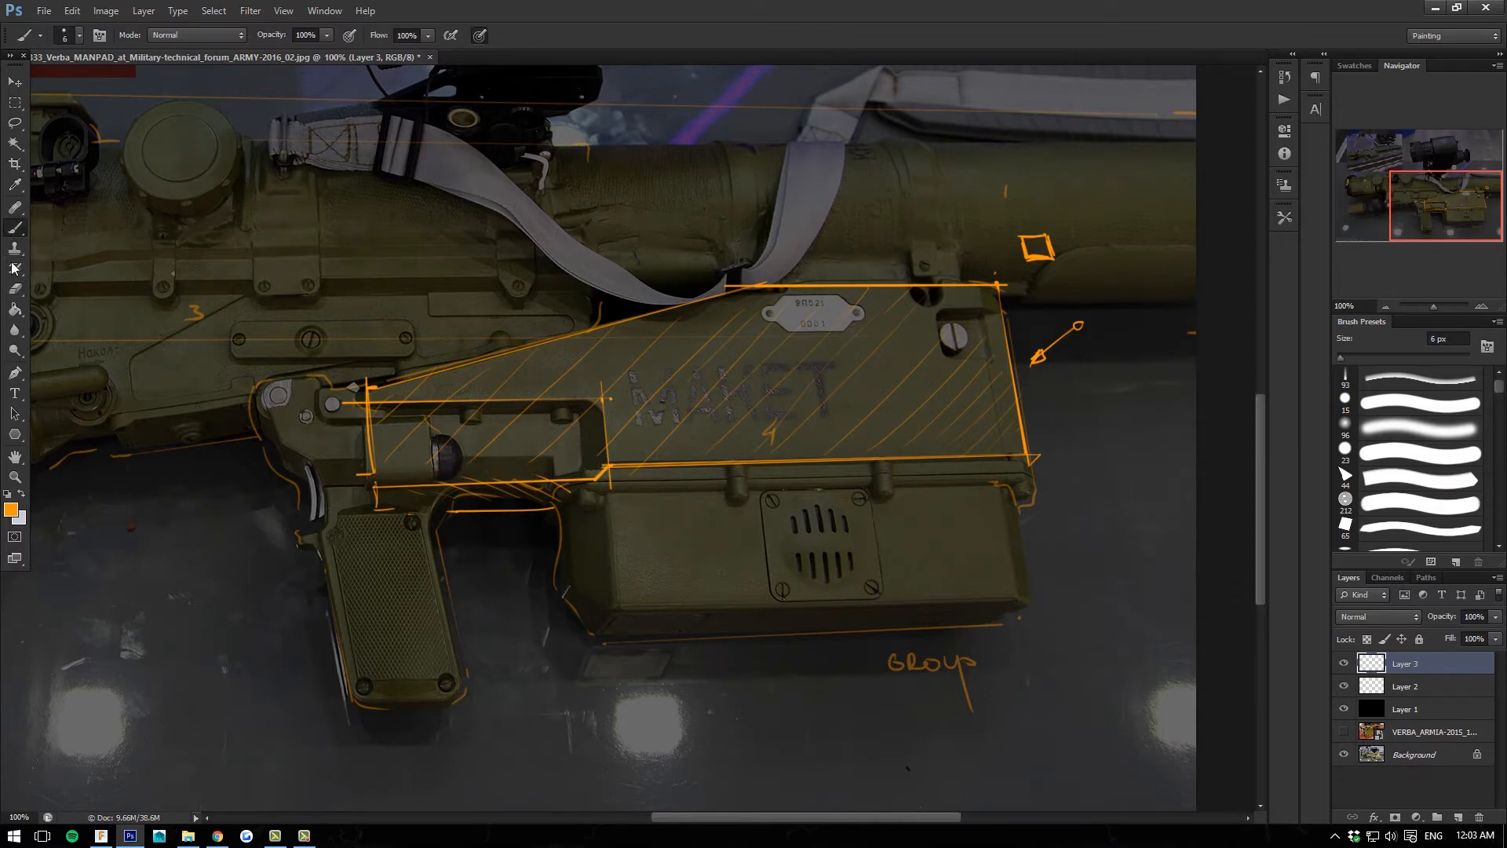
Draw inner vertical and horizontal lines parallel to the recess outline, joined to its upper corner by a short diagonal.
left_click_drag(588, 398, 589, 474)
mouse_move(601, 393)
left_mouse_down()
mouse_move(609, 464)
mouse_move(584, 408)
left_mouse_up()
mouse_move(370, 398)
left_mouse_down()
mouse_move(575, 408)
mouse_move(379, 417)
left_mouse_up()
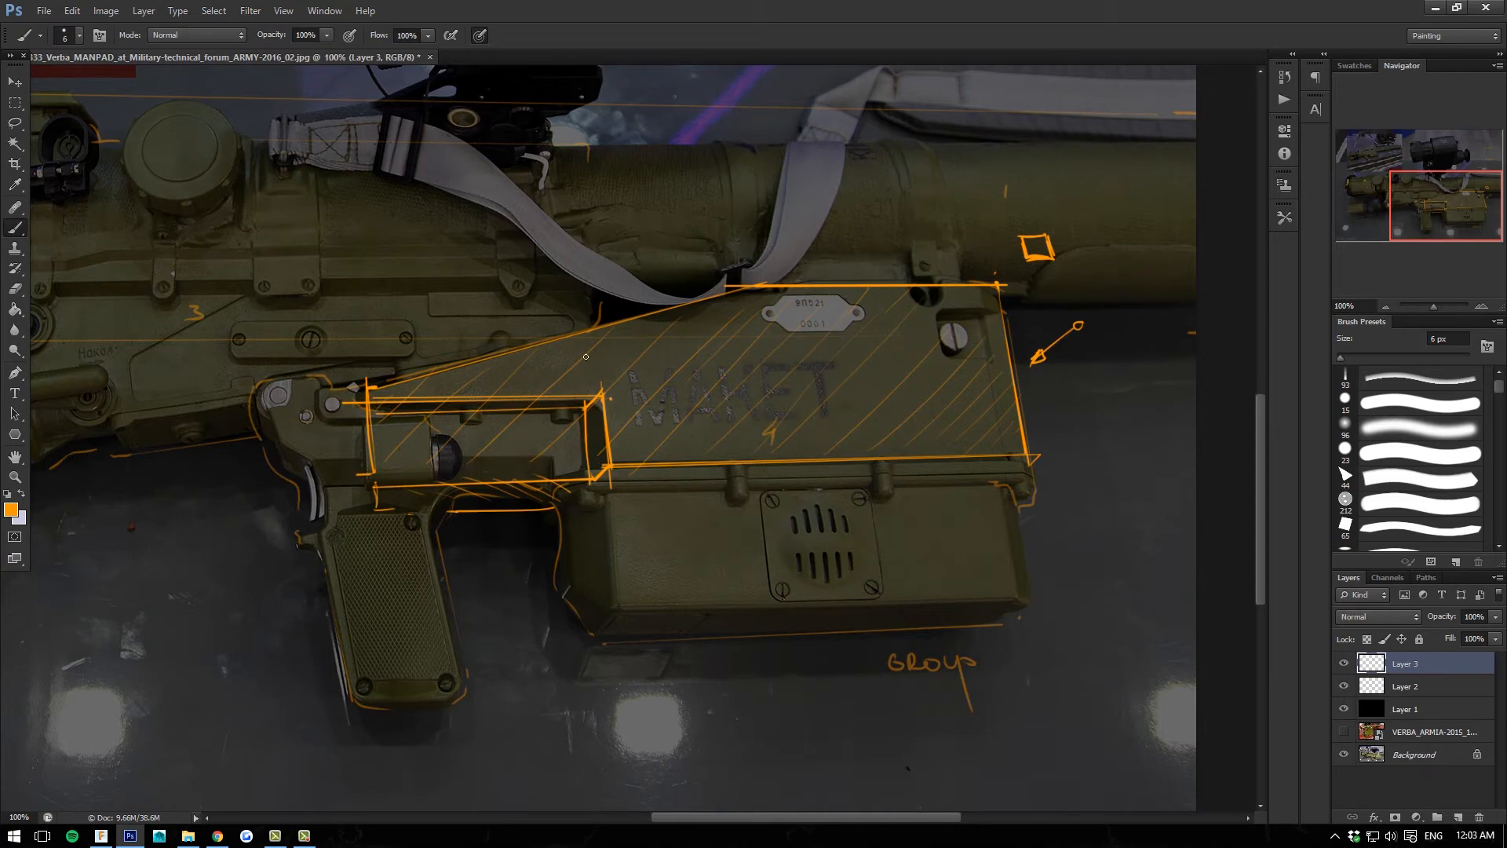
left_click_drag(604, 392, 586, 409)
Erase and redraw the recess's upper corner as a rounded bend, and sketch cylinders over the two pegs along its upper edge.
left_click(14, 288)
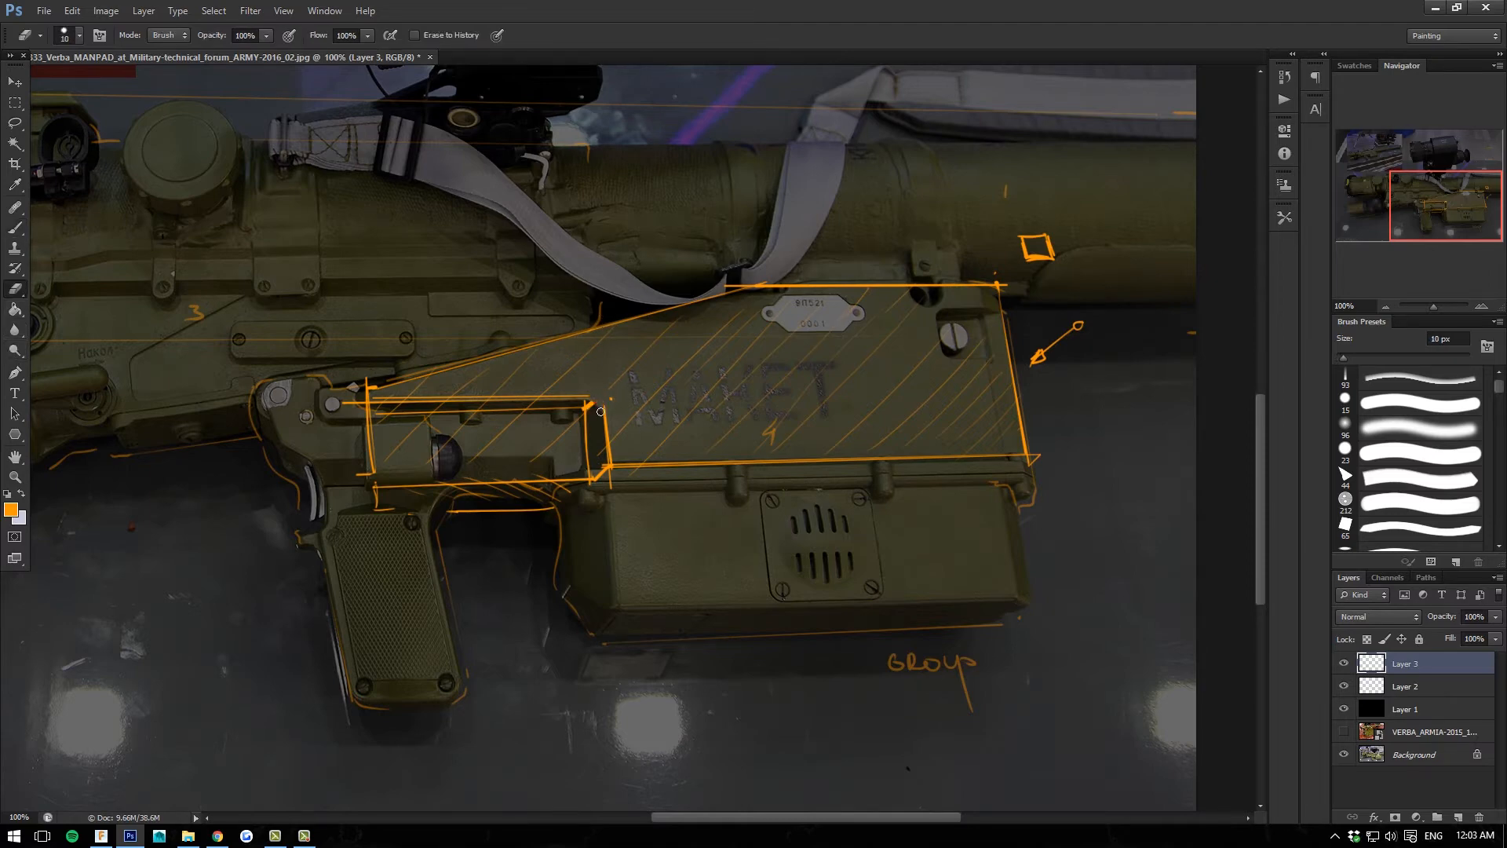
left_click_drag(600, 412, 585, 418)
key("b")
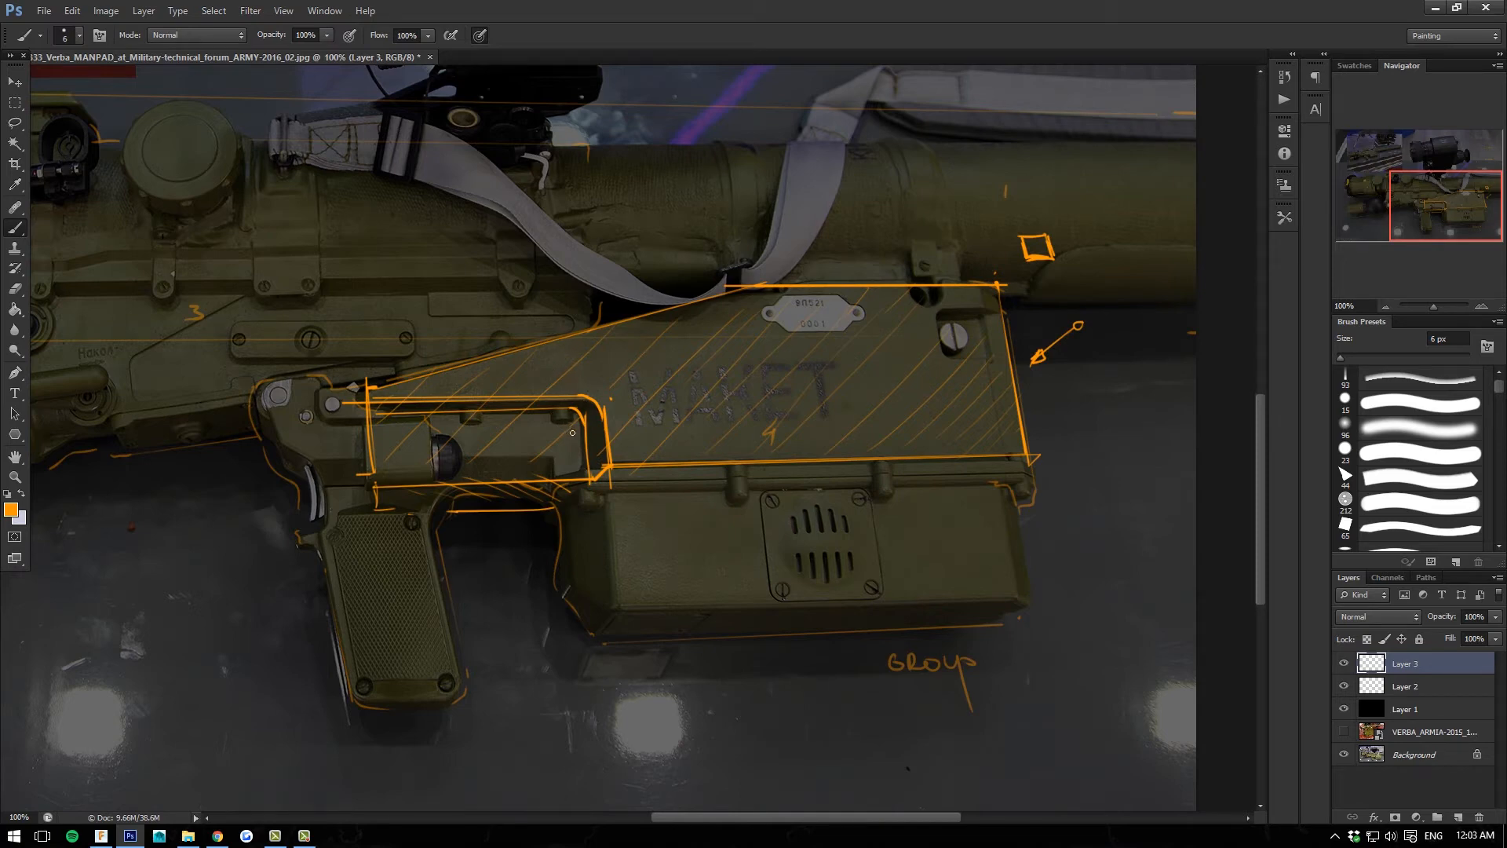
mouse_move(573, 432)
left_mouse_down()
mouse_move(554, 428)
mouse_move(575, 431)
mouse_move(568, 395)
mouse_move(554, 425)
mouse_move(463, 426)
mouse_move(484, 429)
left_mouse_up()
mouse_move(458, 395)
left_mouse_down()
mouse_move(469, 429)
mouse_move(479, 397)
left_mouse_up()
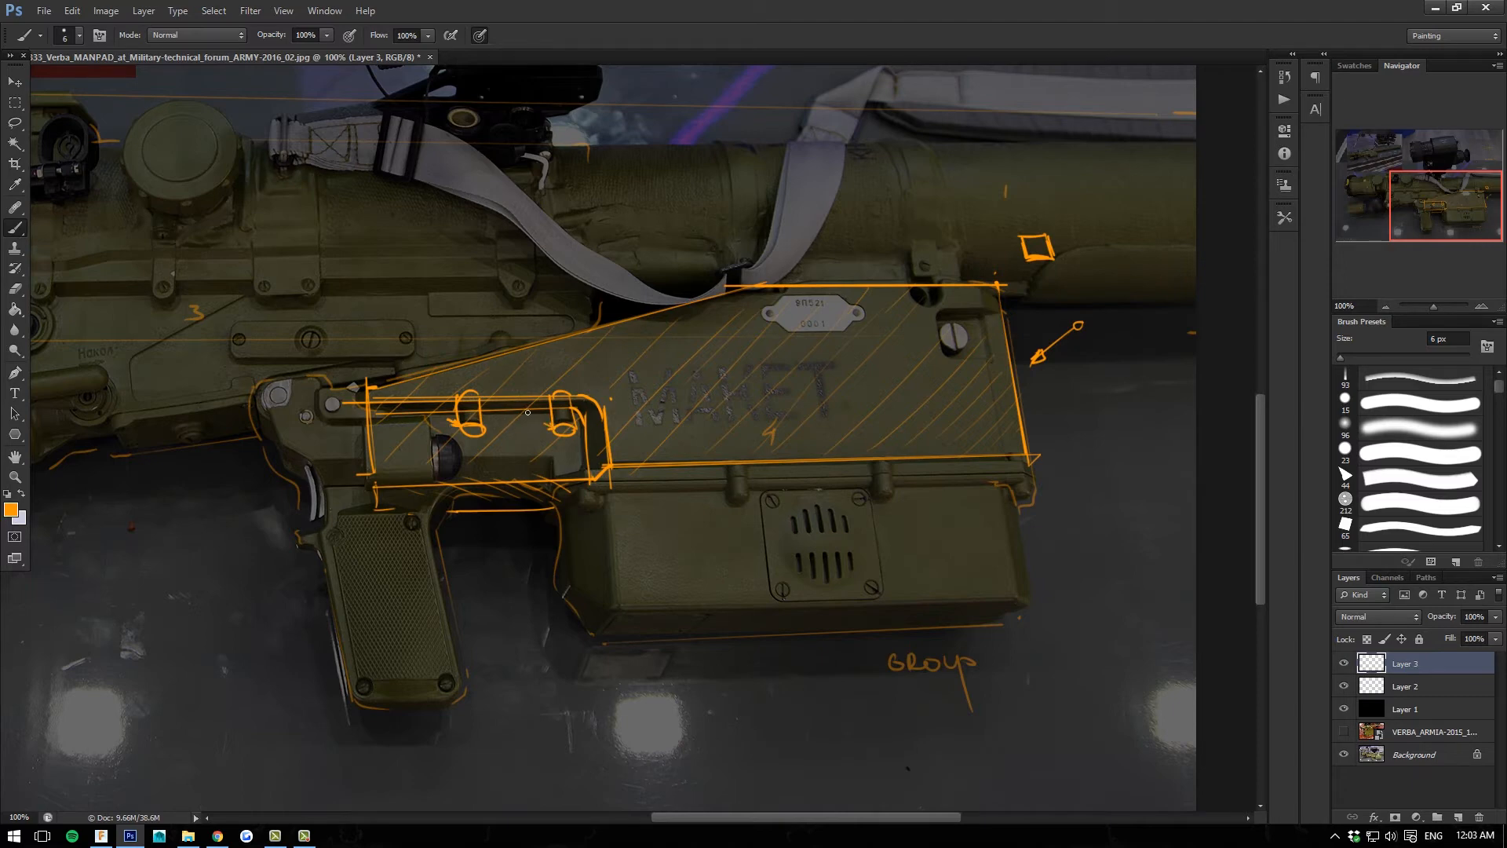
Sketch a cylinder over the peg above the vented plate, on the lower box's rim, with a 2 px brush.
key("ctrl+plus")
key("ctrl+plus")
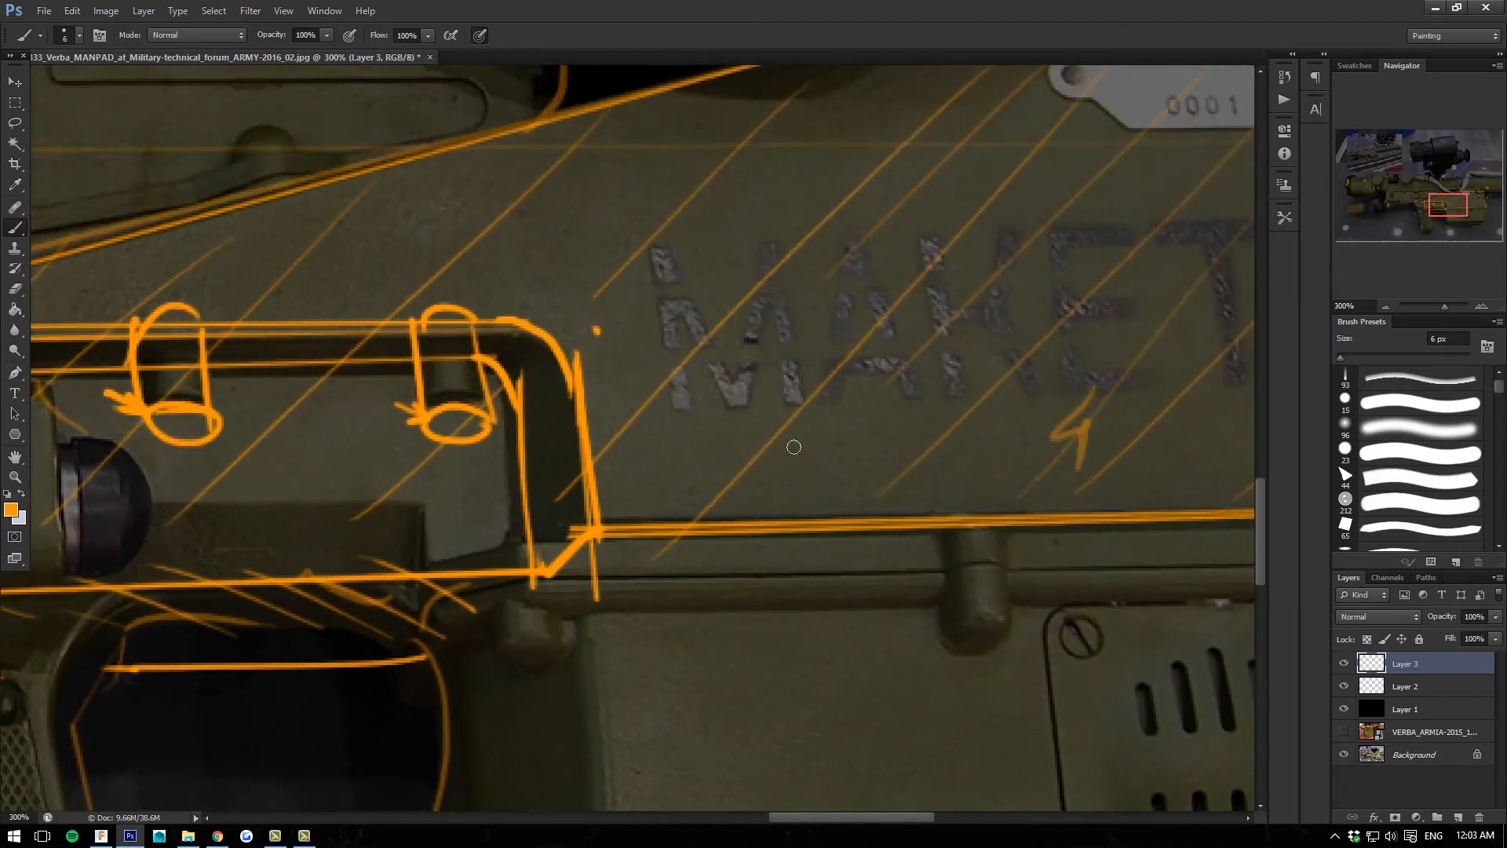
left_click_drag(871, 555, 673, 523)
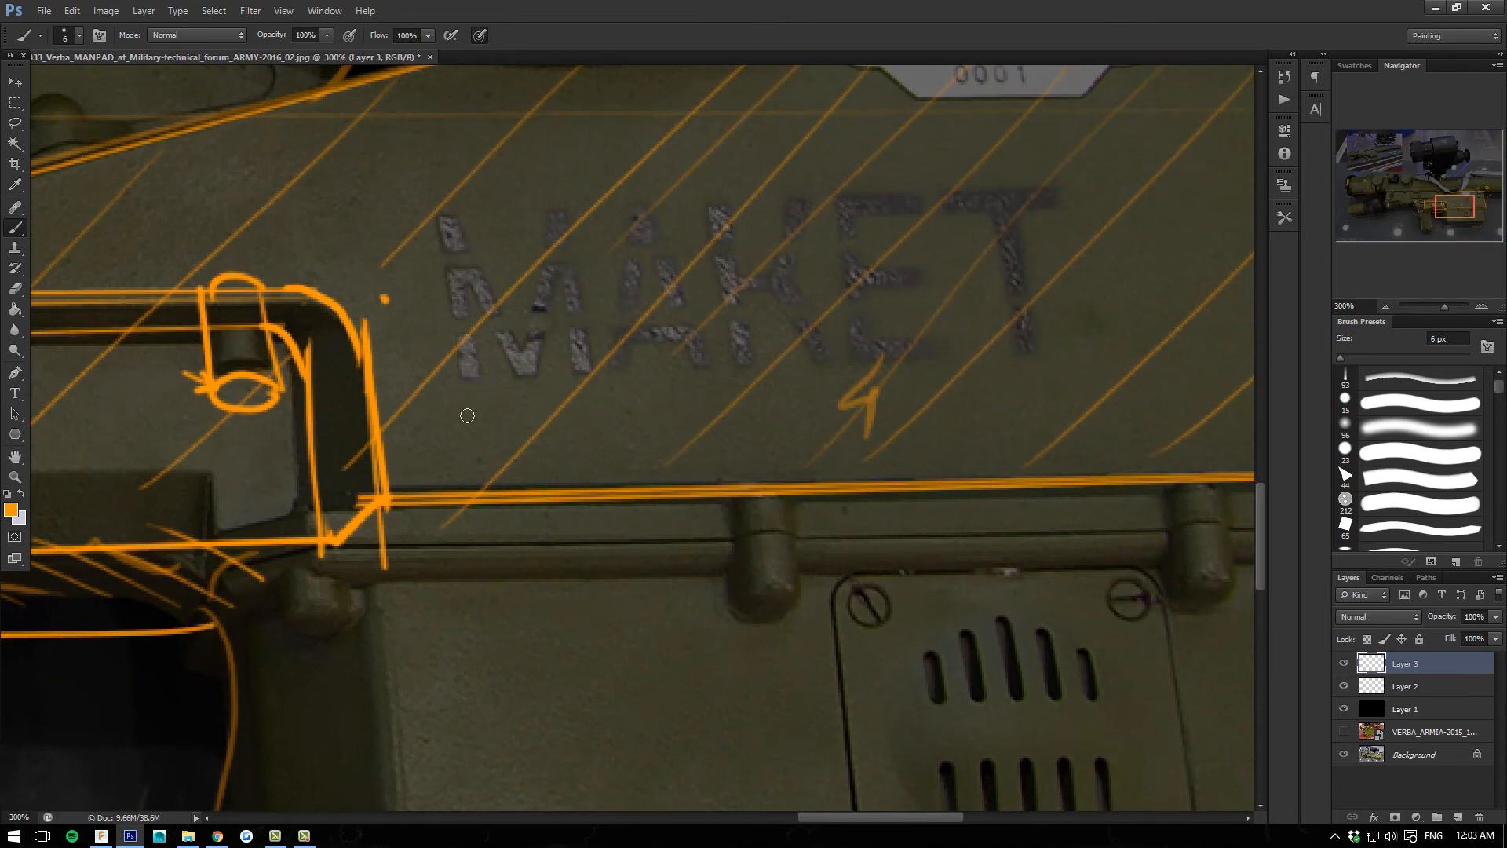
key("bracketleft")
key("bracketleft")
key("bracketleft")
mouse_move(791, 469)
left_mouse_down()
mouse_move(798, 595)
mouse_move(785, 459)
mouse_move(727, 459)
mouse_move(781, 450)
mouse_move(728, 457)
mouse_move(733, 549)
left_mouse_up()
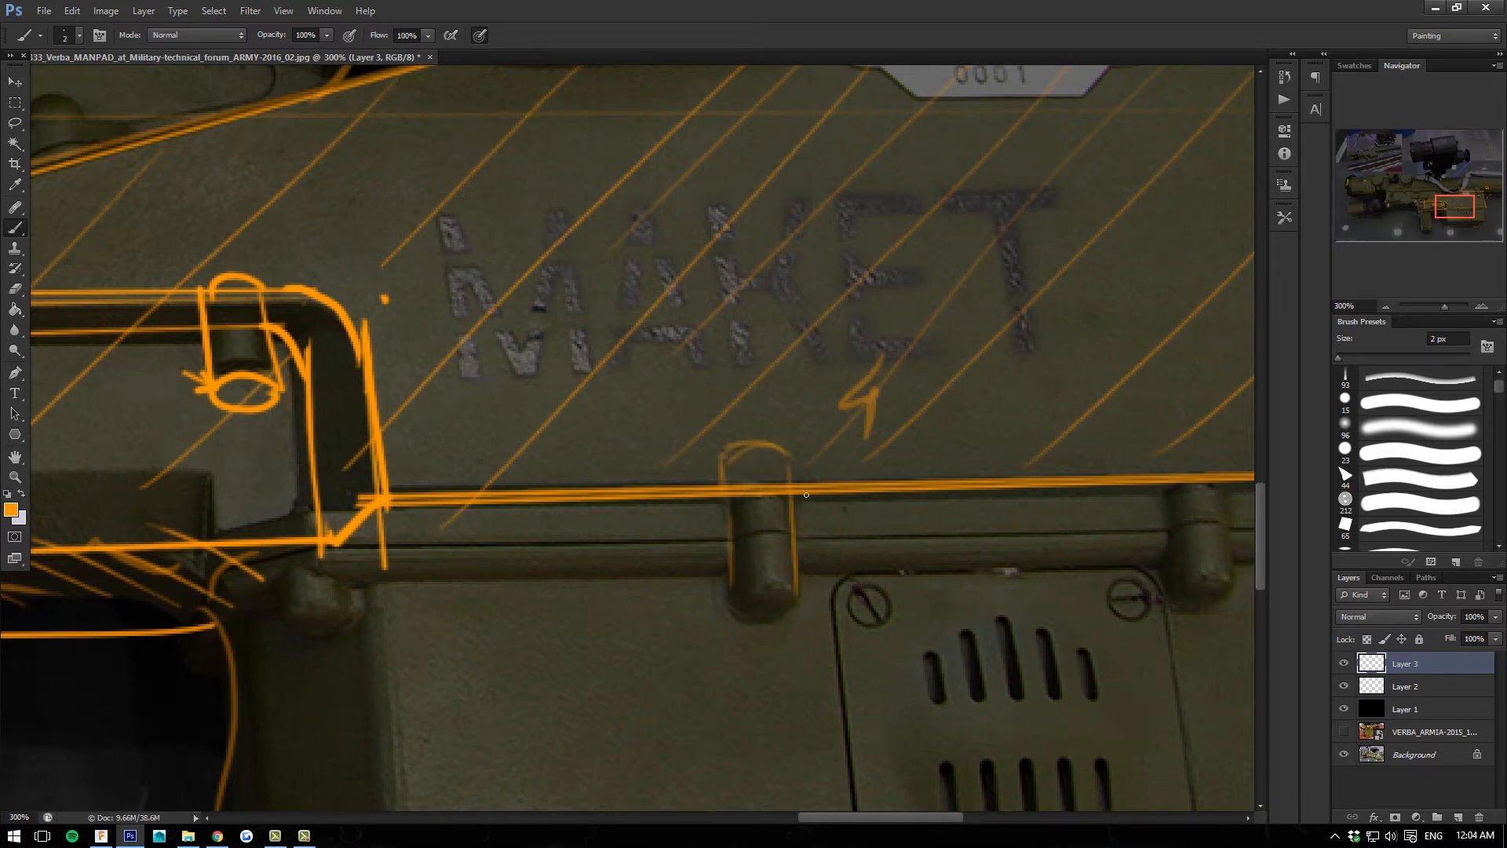
mouse_move(799, 605)
left_mouse_down()
mouse_move(768, 616)
mouse_move(785, 623)
mouse_move(795, 604)
mouse_move(740, 604)
mouse_move(797, 584)
mouse_move(744, 586)
mouse_move(806, 594)
mouse_move(732, 601)
left_mouse_up()
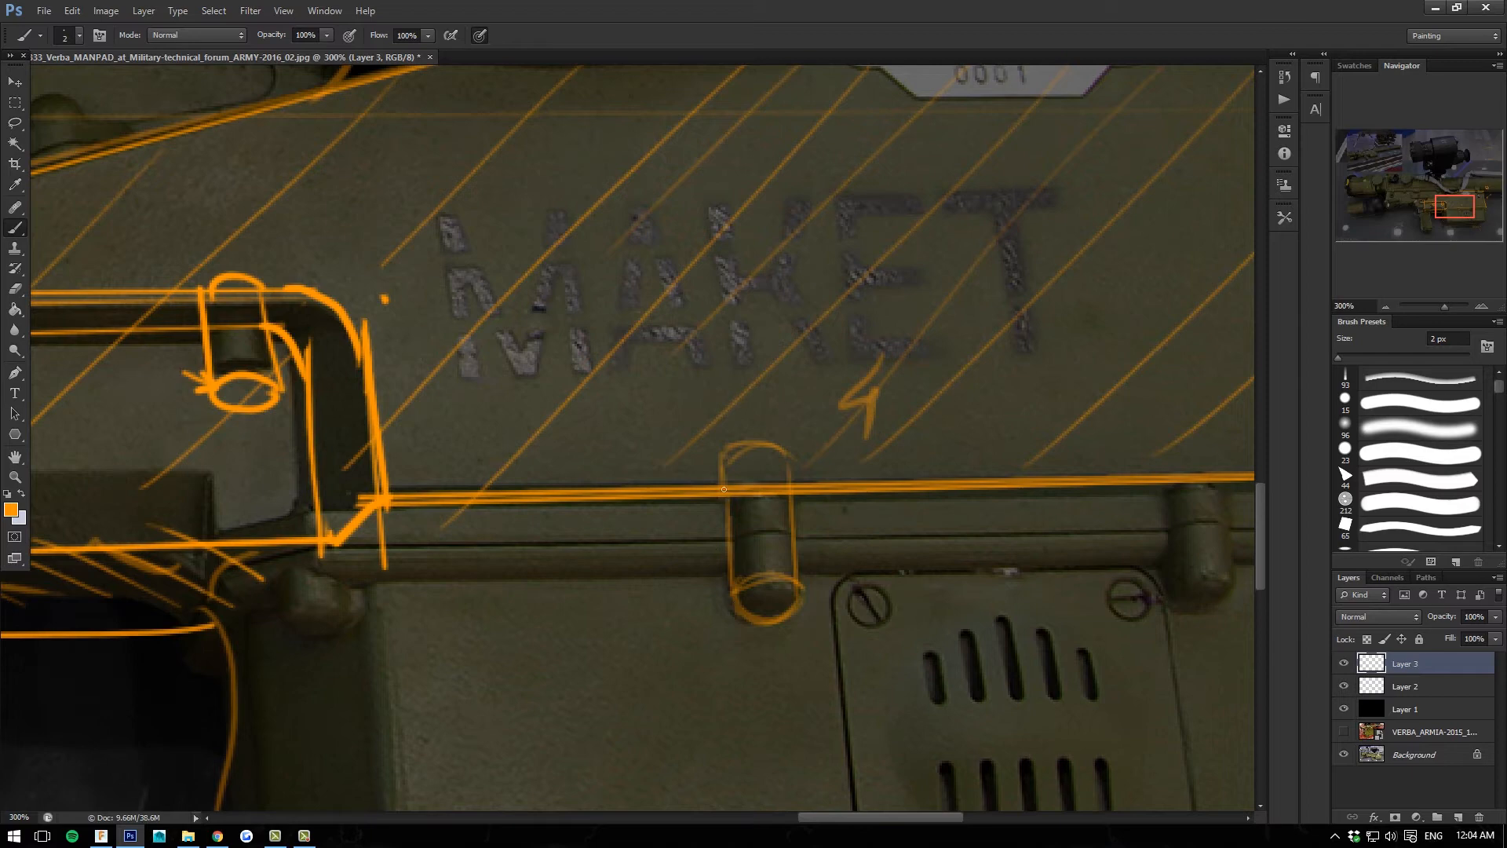
left_click_drag(727, 502, 730, 590)
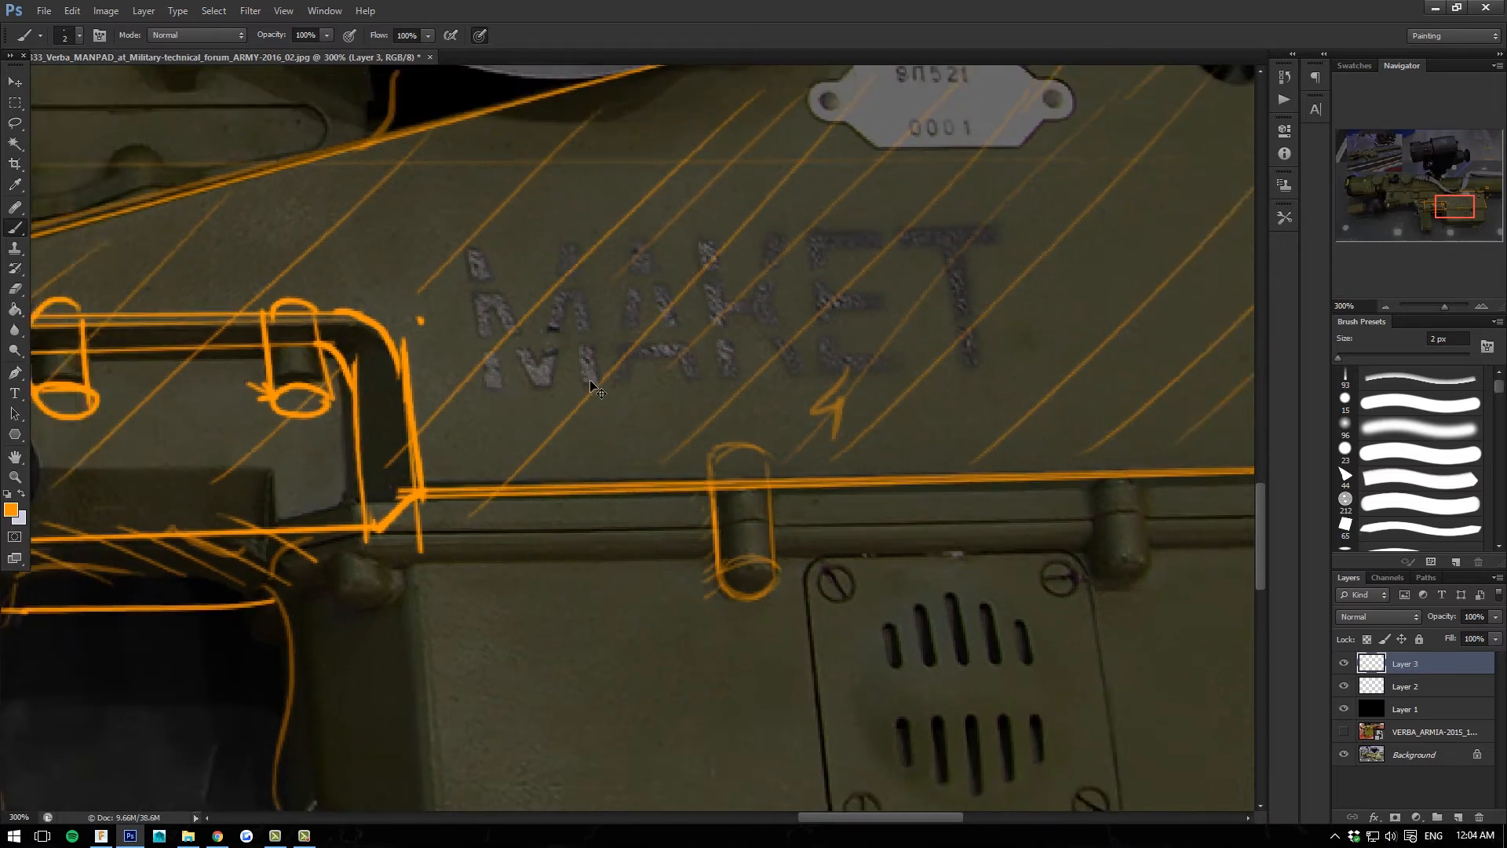
Outline the rectangular pocket around the large screw with a 3 px brush and extend thin guide lines along its edges.
scroll(605, 396, "down", 2)
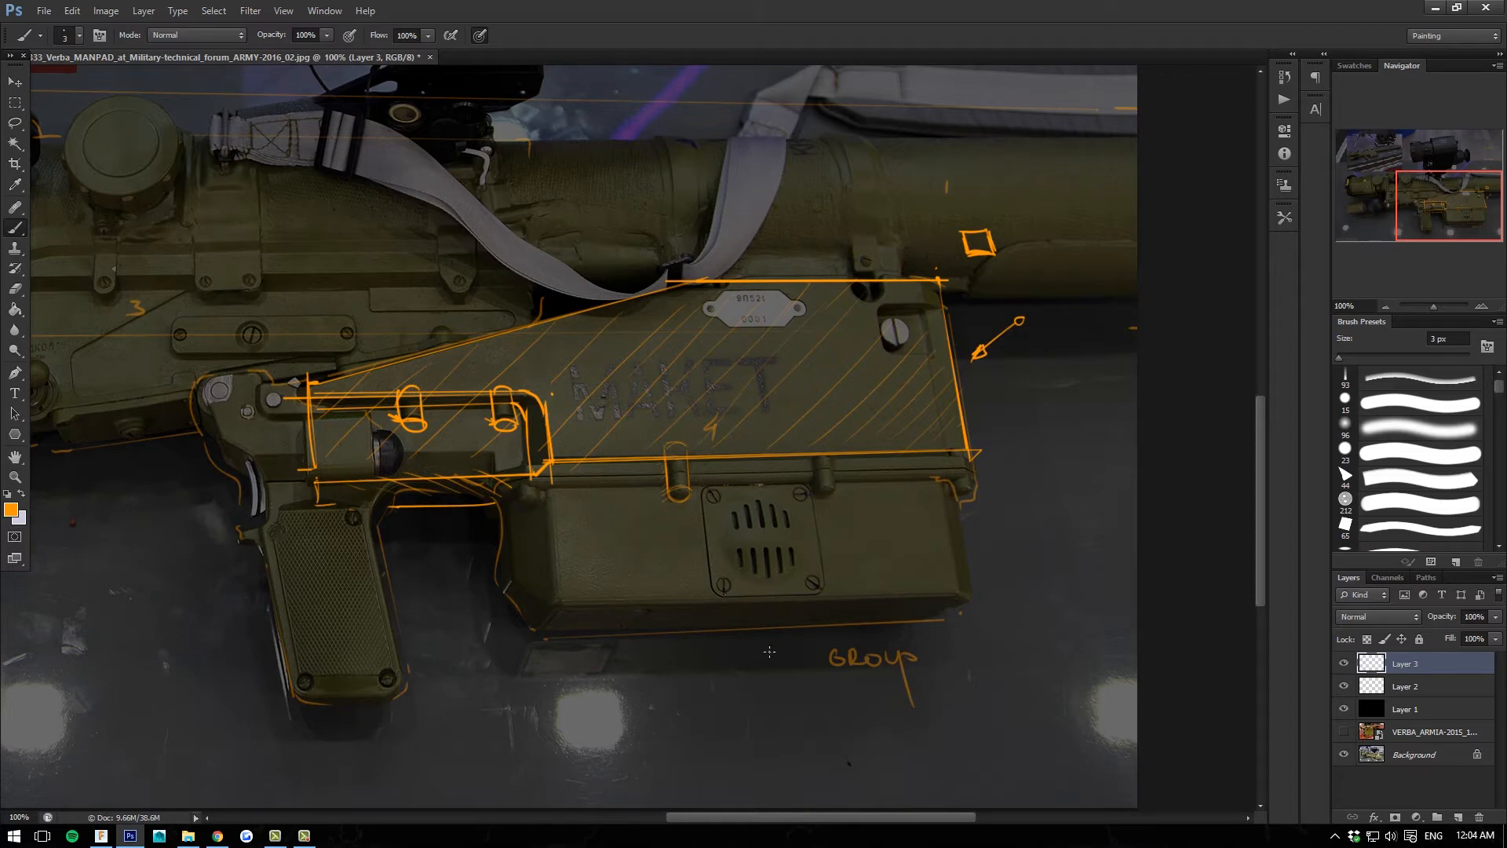
key("ctrl+plus")
key("ctrl+minus")
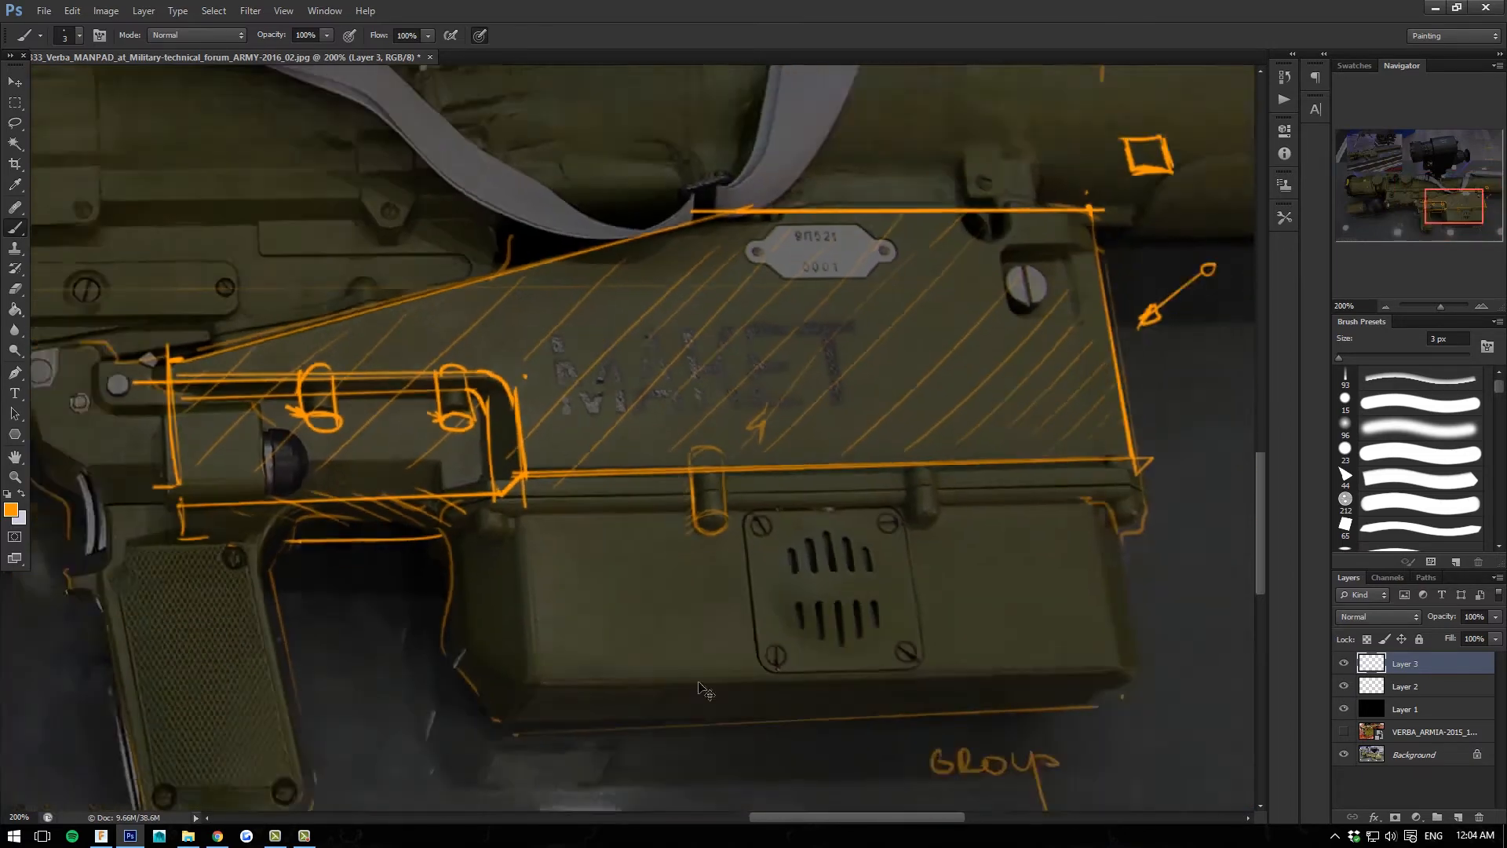
left_click_drag(621, 608, 501, 748)
key("ctrl+plus")
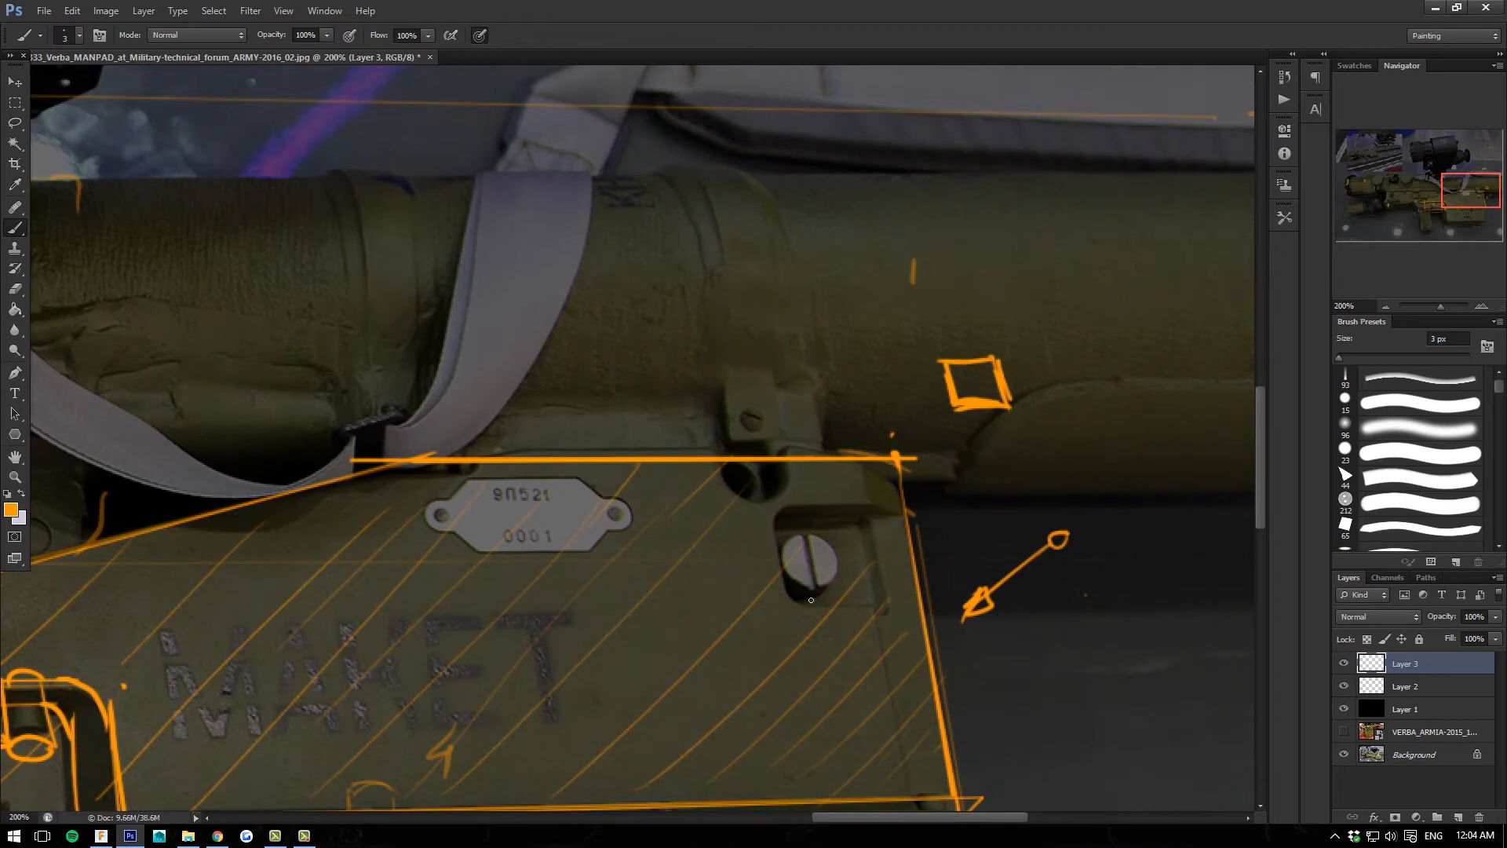
mouse_move(964, 601)
left_mouse_down()
mouse_move(797, 609)
mouse_move(783, 587)
left_mouse_up()
left_click_drag(778, 527, 790, 505)
left_click_drag(783, 588, 778, 521)
left_click(1081, 498, "shift")
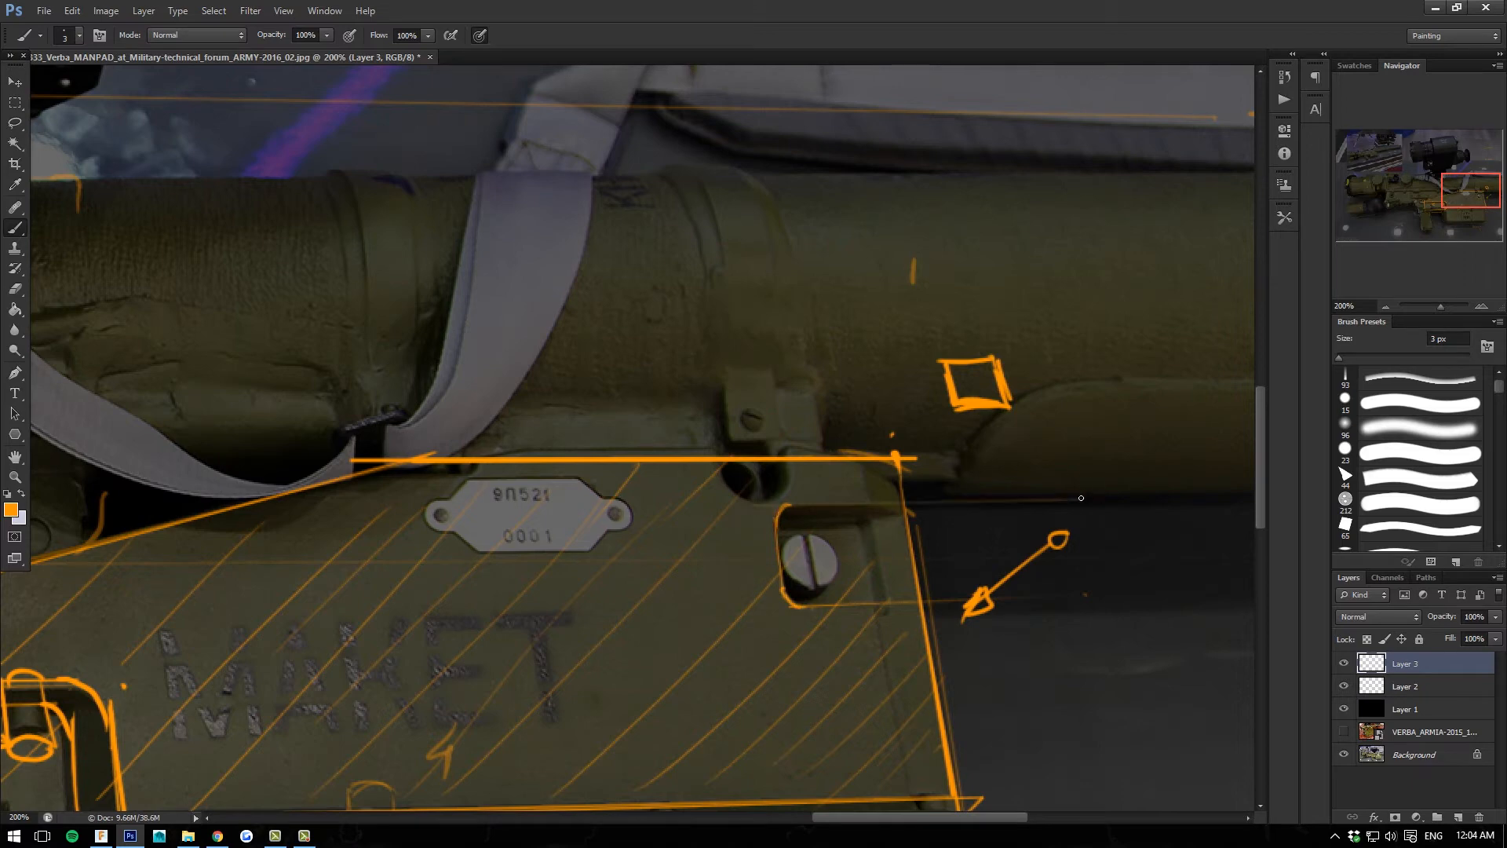
left_click(770, 487)
left_click_drag(789, 652, 764, 467)
left_click_drag(817, 646, 740, 497)
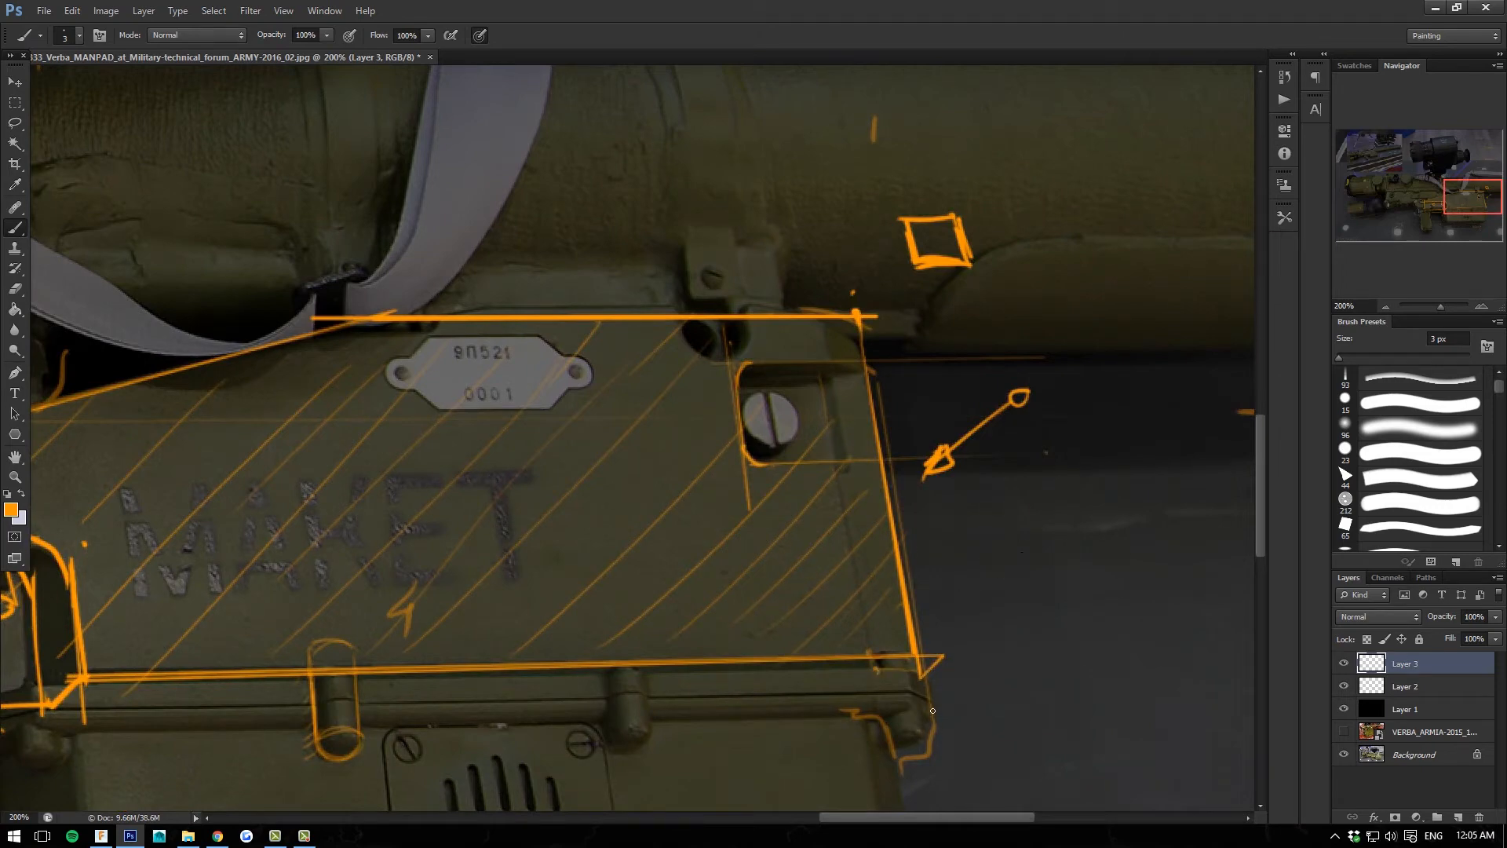
Trace the rounded peg at the rim's end and both side edges of the lower box with a 6 px brush.
key("ctrl+minus")
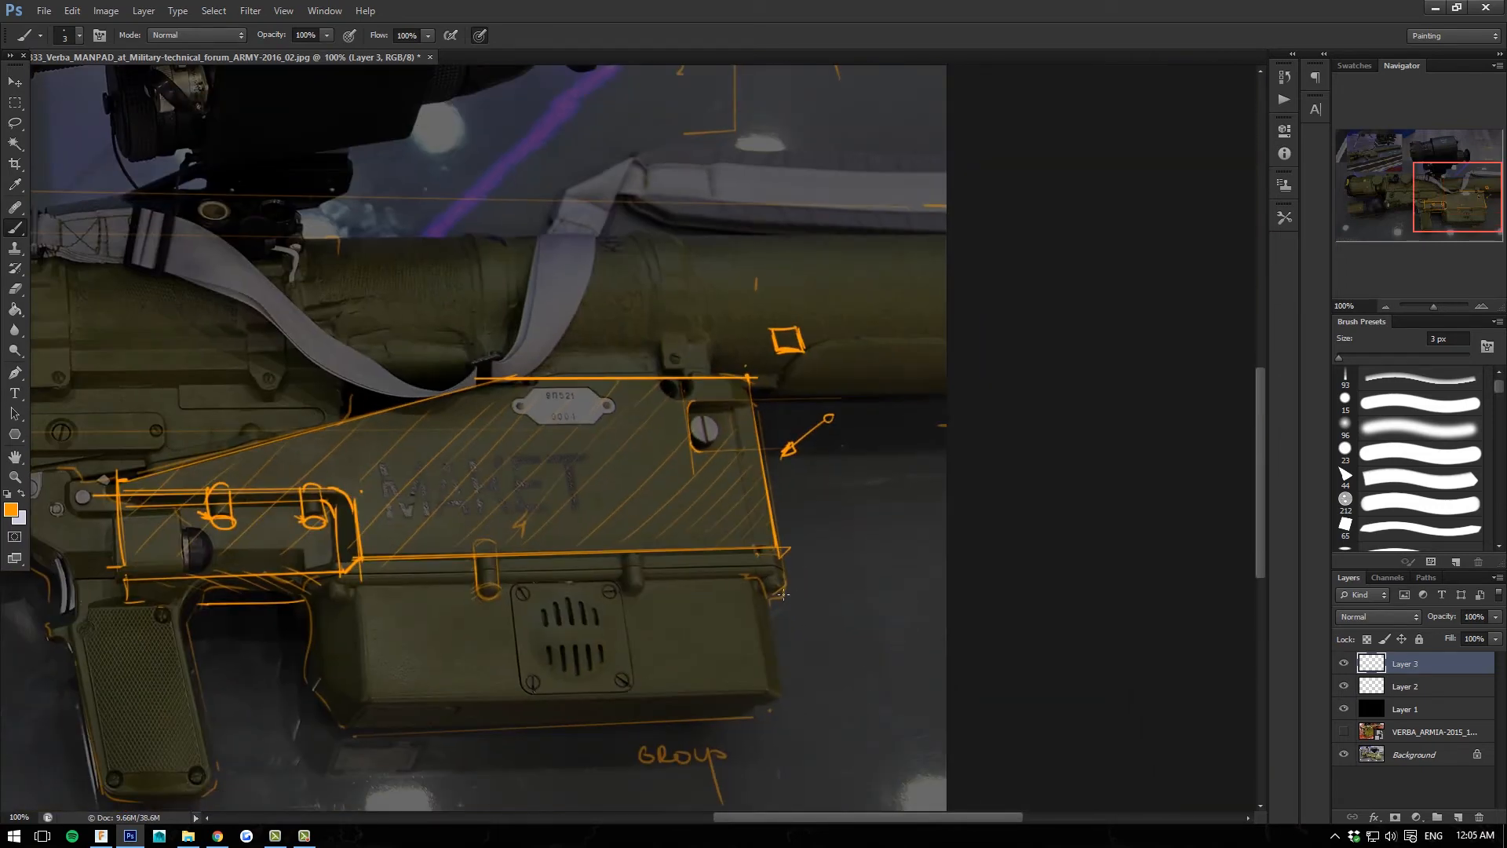
key("bracketright")
key("bracketright")
left_click_drag(771, 566, 785, 576)
mouse_move(759, 556)
left_mouse_down()
mouse_move(783, 695)
mouse_move(751, 708)
left_mouse_up()
mouse_move(363, 704)
left_mouse_down()
mouse_move(341, 728)
mouse_move(344, 575)
mouse_move(376, 567)
left_mouse_up()
Draw two parallel horizontal lines marking the rim strip between the numbered body and the lower box.
left_click_drag(756, 557, 363, 562)
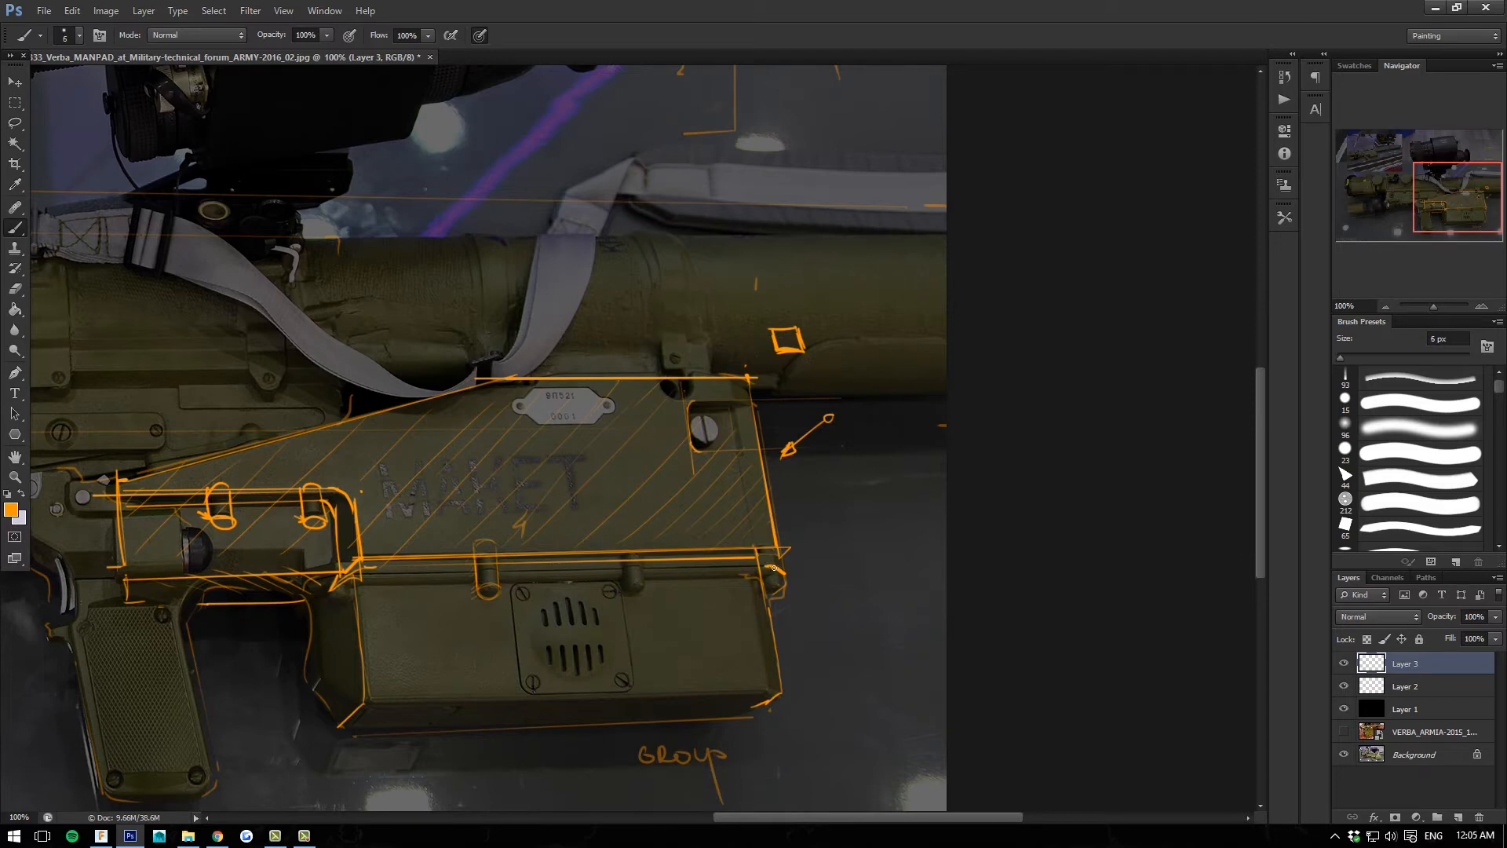
key("bracketright")
key("bracketright")
left_click(367, 578, "shift")
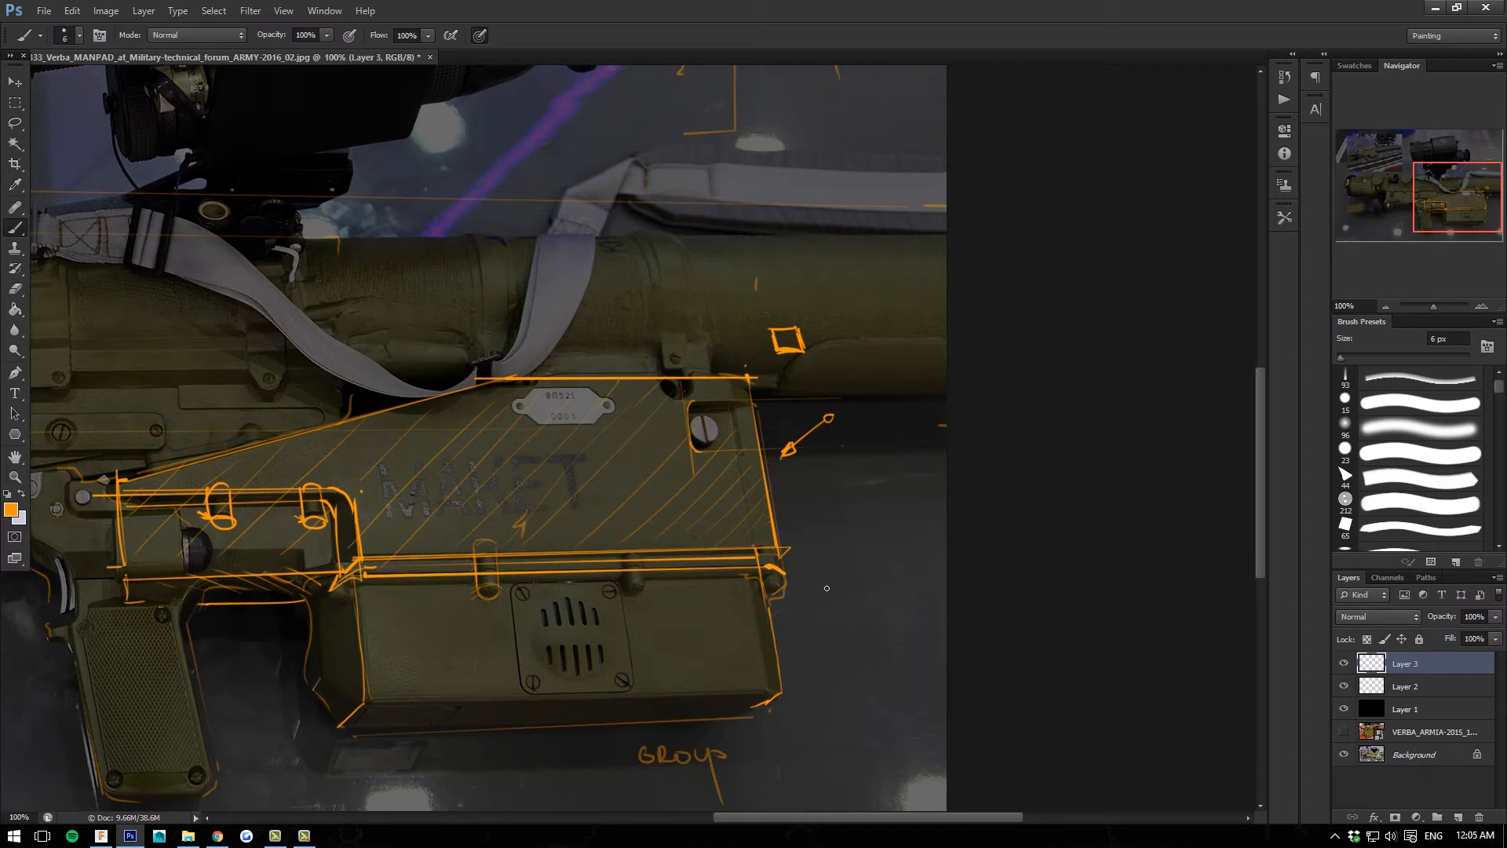
Label the rim's end "chamfer" and the screw pocket's lower corner "fillet", each with a small arrow.
mouse_move(823, 586)
left_mouse_down()
mouse_move(800, 574)
mouse_move(831, 602)
mouse_move(860, 575)
mouse_move(868, 595)
mouse_move(879, 583)
left_mouse_up()
key("ctrl+plus")
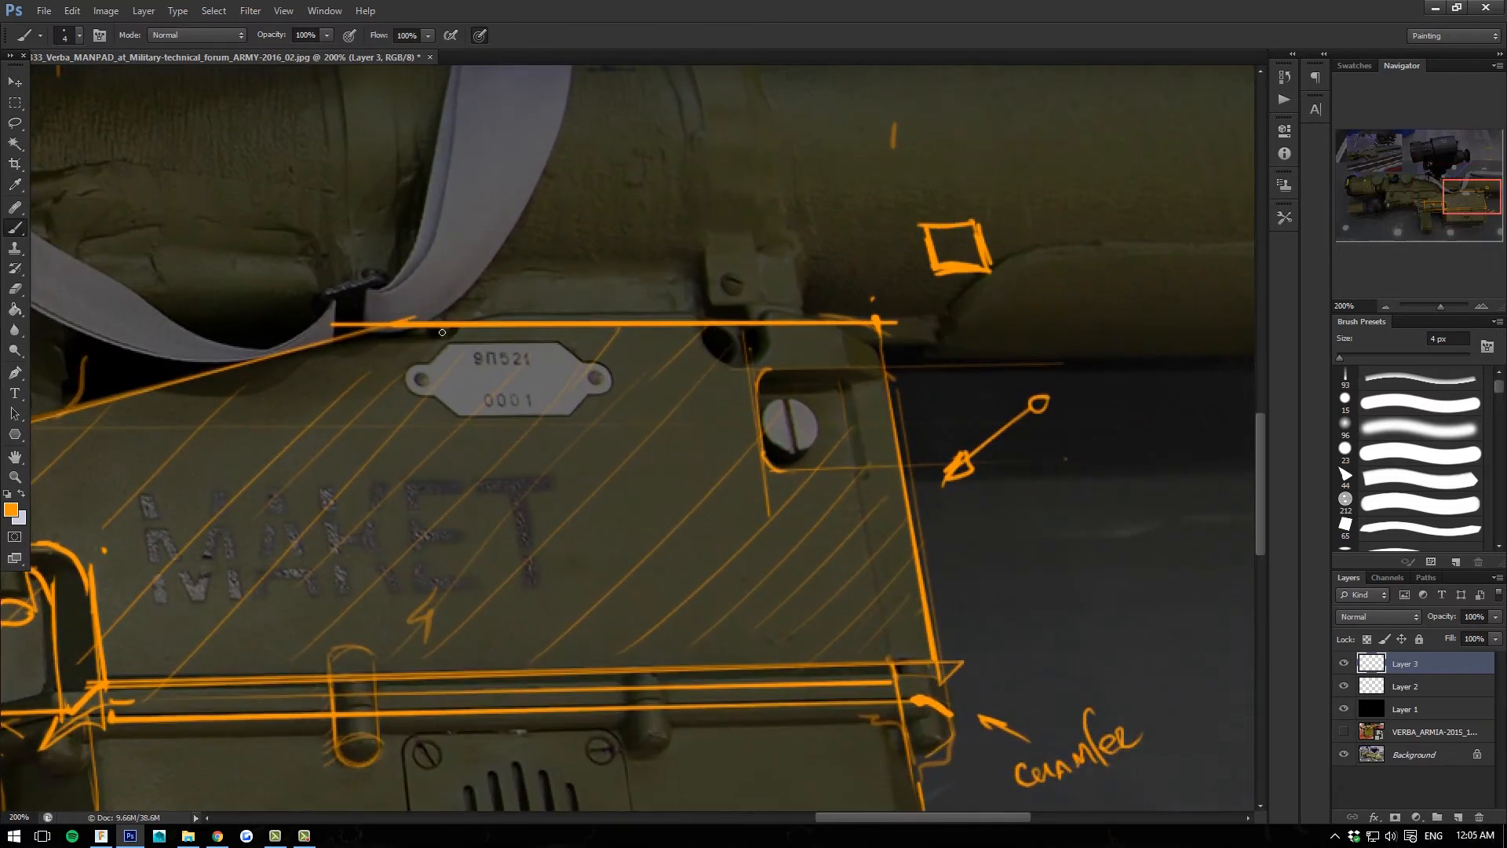
left_click_drag(685, 496, 637, 595)
key("bracketleft")
mouse_move(749, 624)
left_mouse_down()
mouse_move(737, 588)
mouse_move(790, 628)
mouse_move(839, 628)
left_mouse_up()
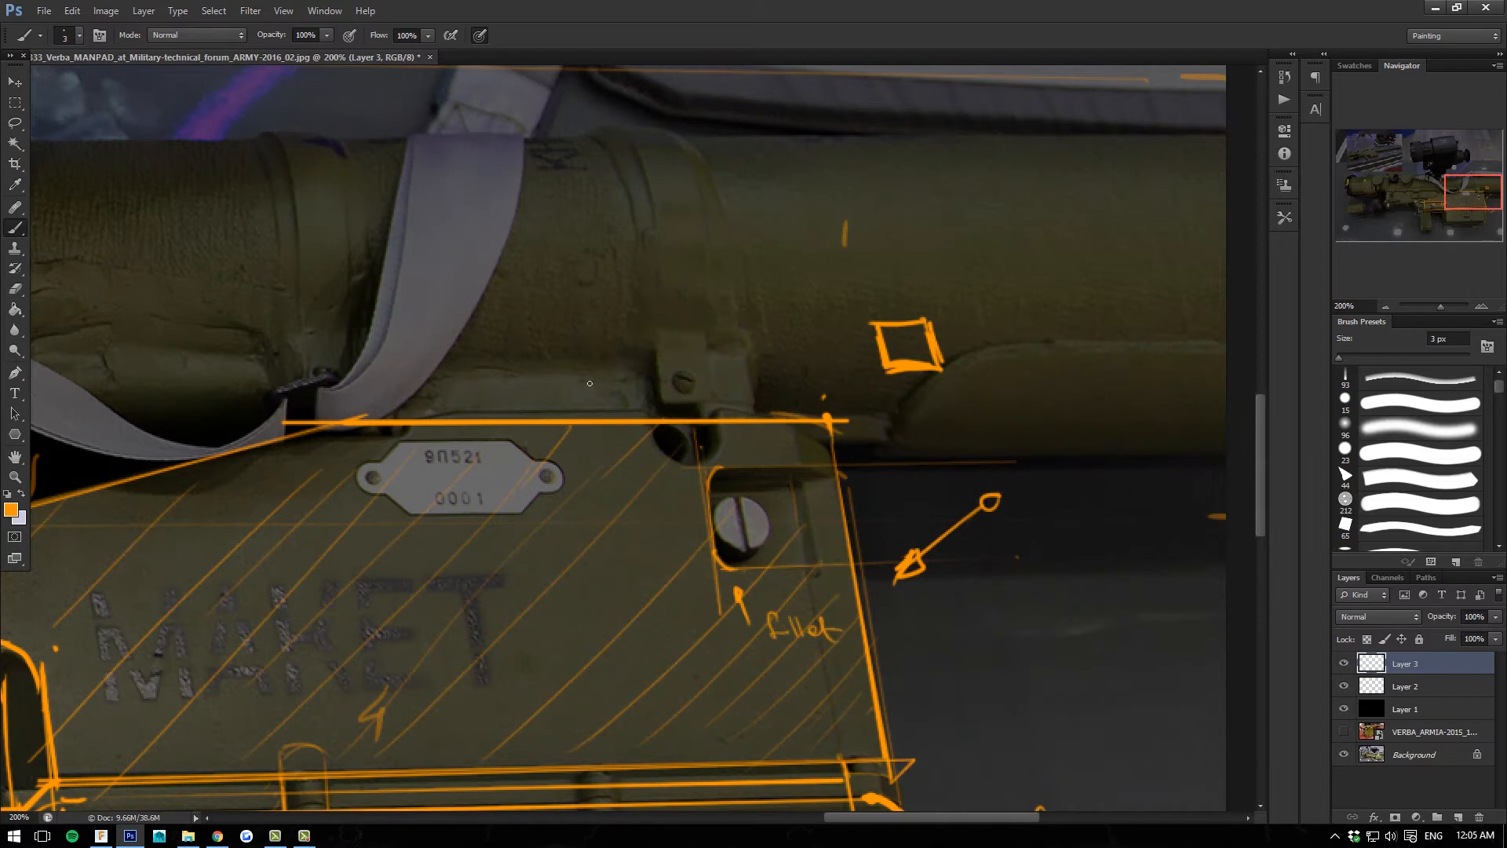
Sketch a slanted cylinder through the round hole at the body's upper edge with a 3 px brush.
mouse_move(589, 383)
left_mouse_down()
mouse_move(650, 599)
mouse_move(718, 564)
left_mouse_up()
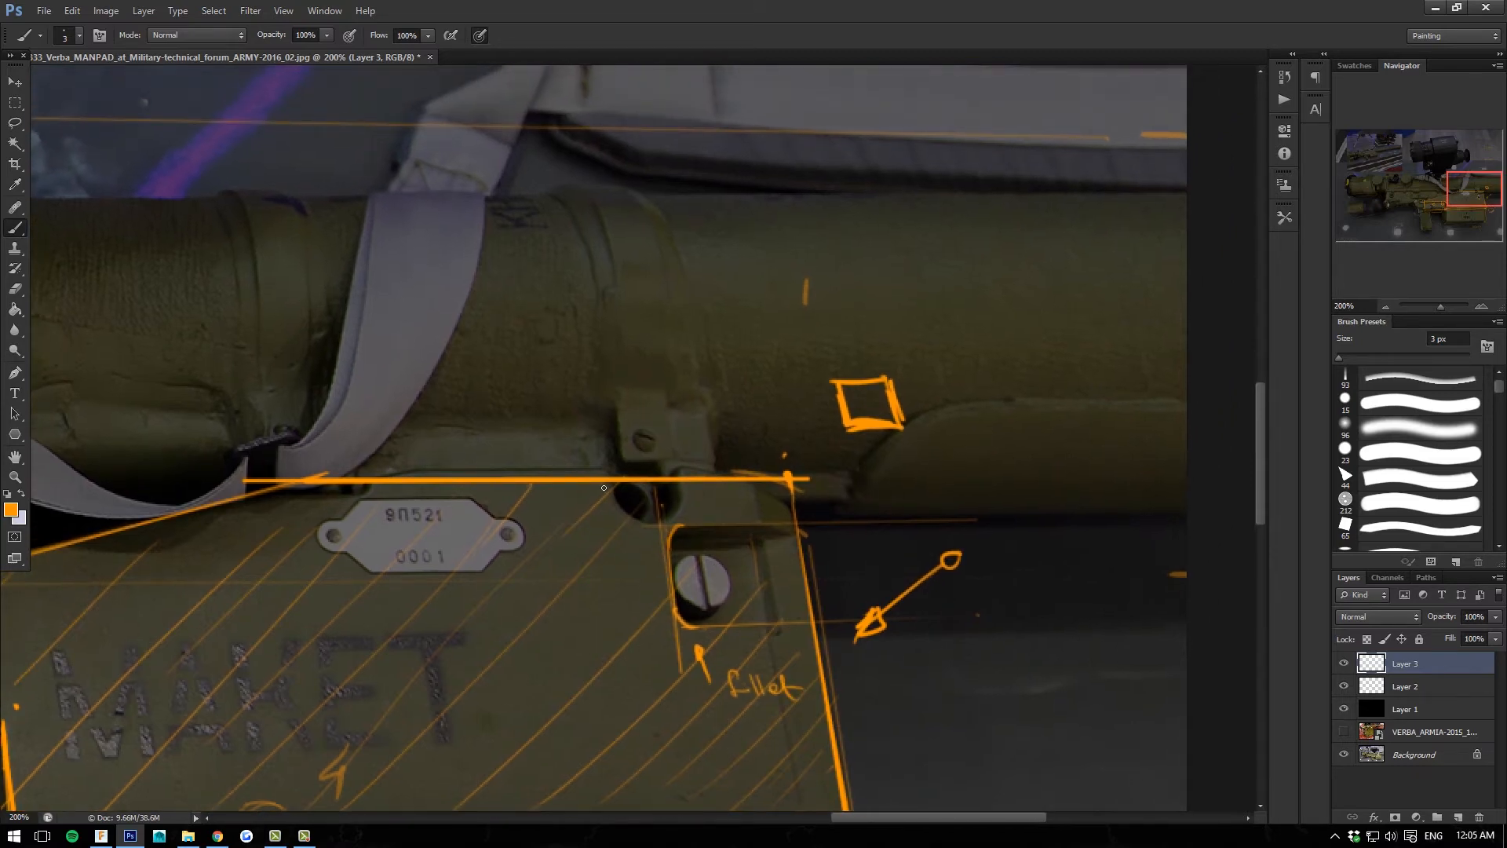
mouse_move(670, 449)
left_mouse_down()
mouse_move(668, 523)
mouse_move(626, 449)
mouse_move(674, 516)
mouse_move(663, 446)
left_mouse_up()
left_click_drag(668, 521, 611, 550)
mouse_move(632, 448)
left_mouse_down()
mouse_move(567, 511)
mouse_move(650, 529)
left_mouse_up()
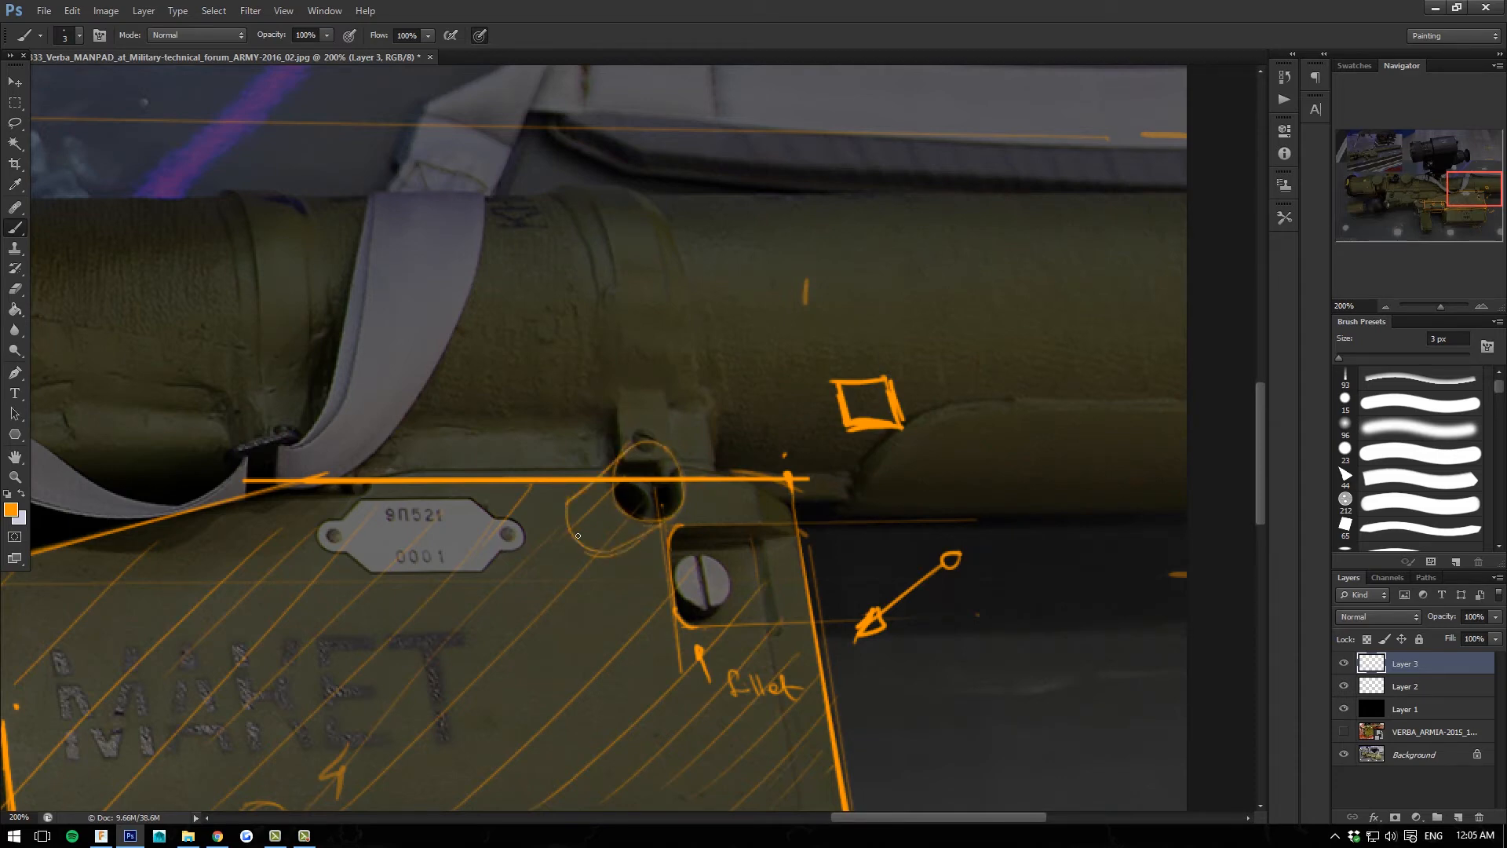
left_click_drag(566, 504, 593, 555)
left_click_drag(679, 466, 606, 476)
left_click_drag(602, 416, 603, 346)
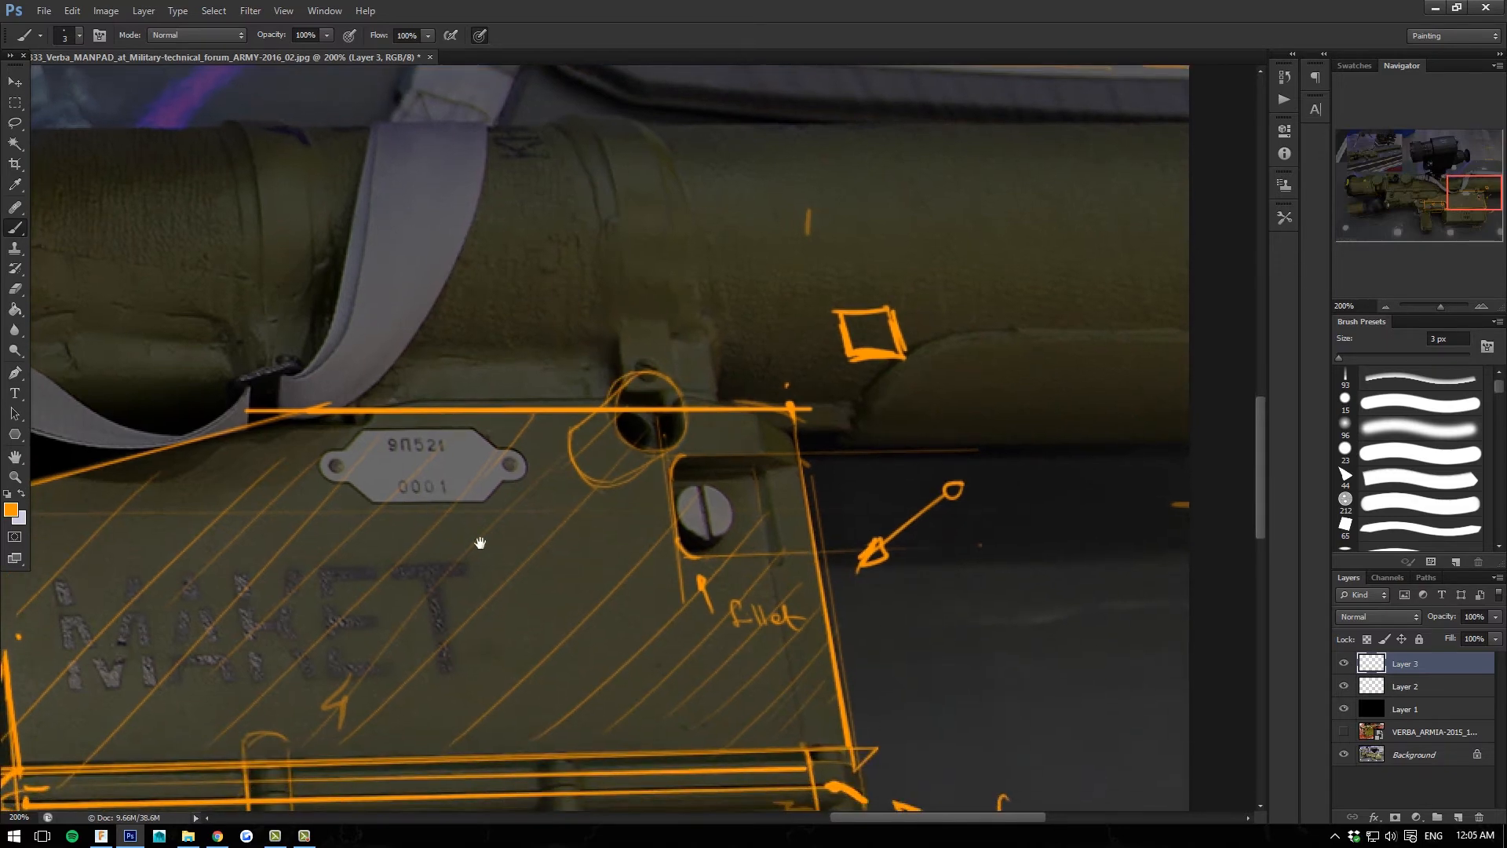
mouse_move(652, 561)
left_mouse_down()
mouse_move(667, 569)
mouse_move(649, 582)
left_mouse_up()
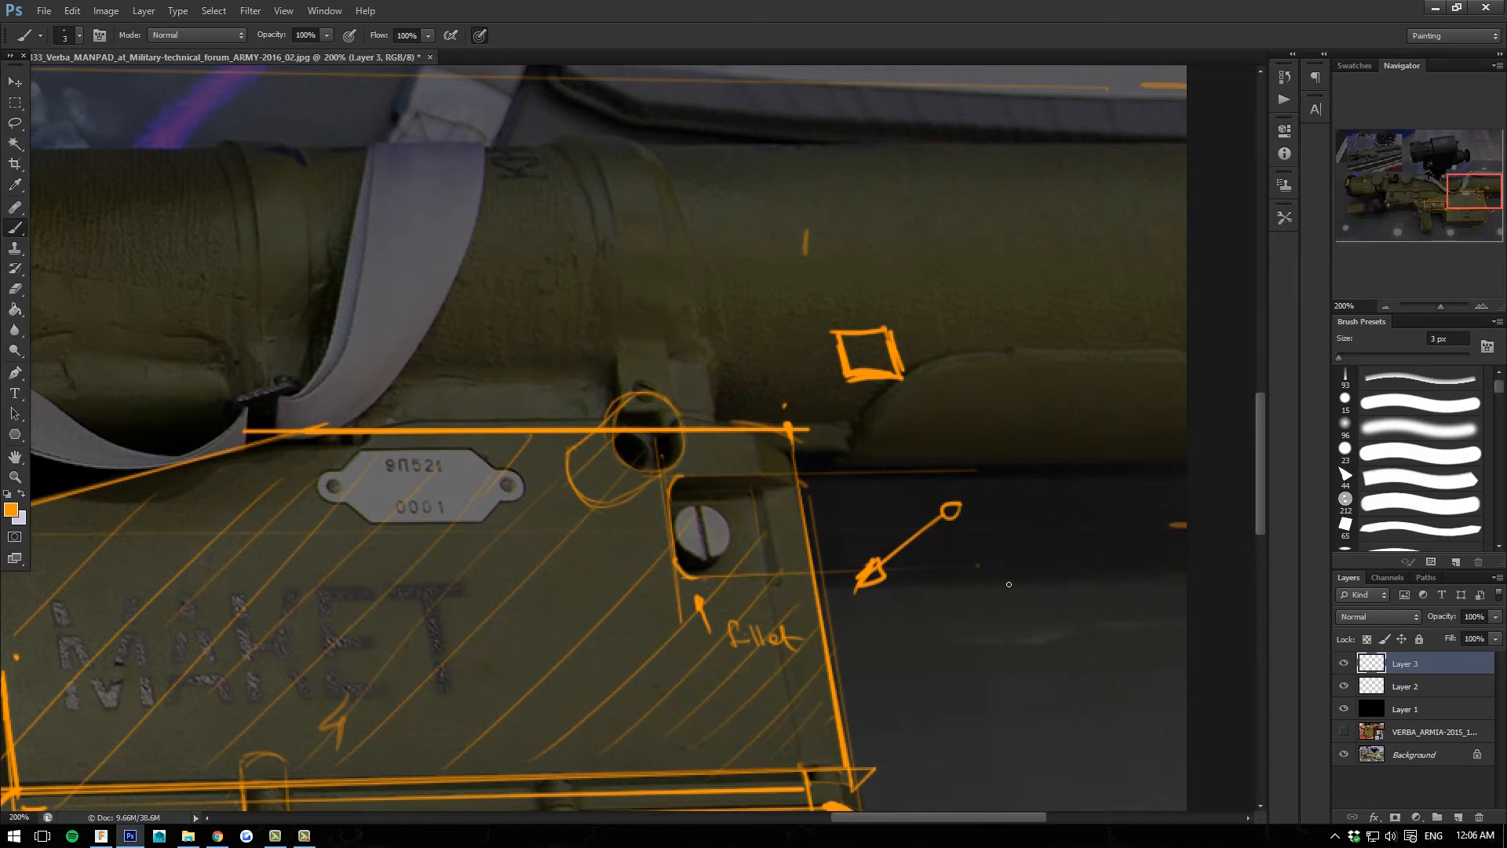
Draw a double circle for the screw head beside the body and extend horizontal guide lines from the body's lower edge.
mouse_move(999, 641)
left_mouse_down()
mouse_move(940, 613)
mouse_move(929, 641)
mouse_move(977, 663)
mouse_move(936, 667)
left_mouse_up()
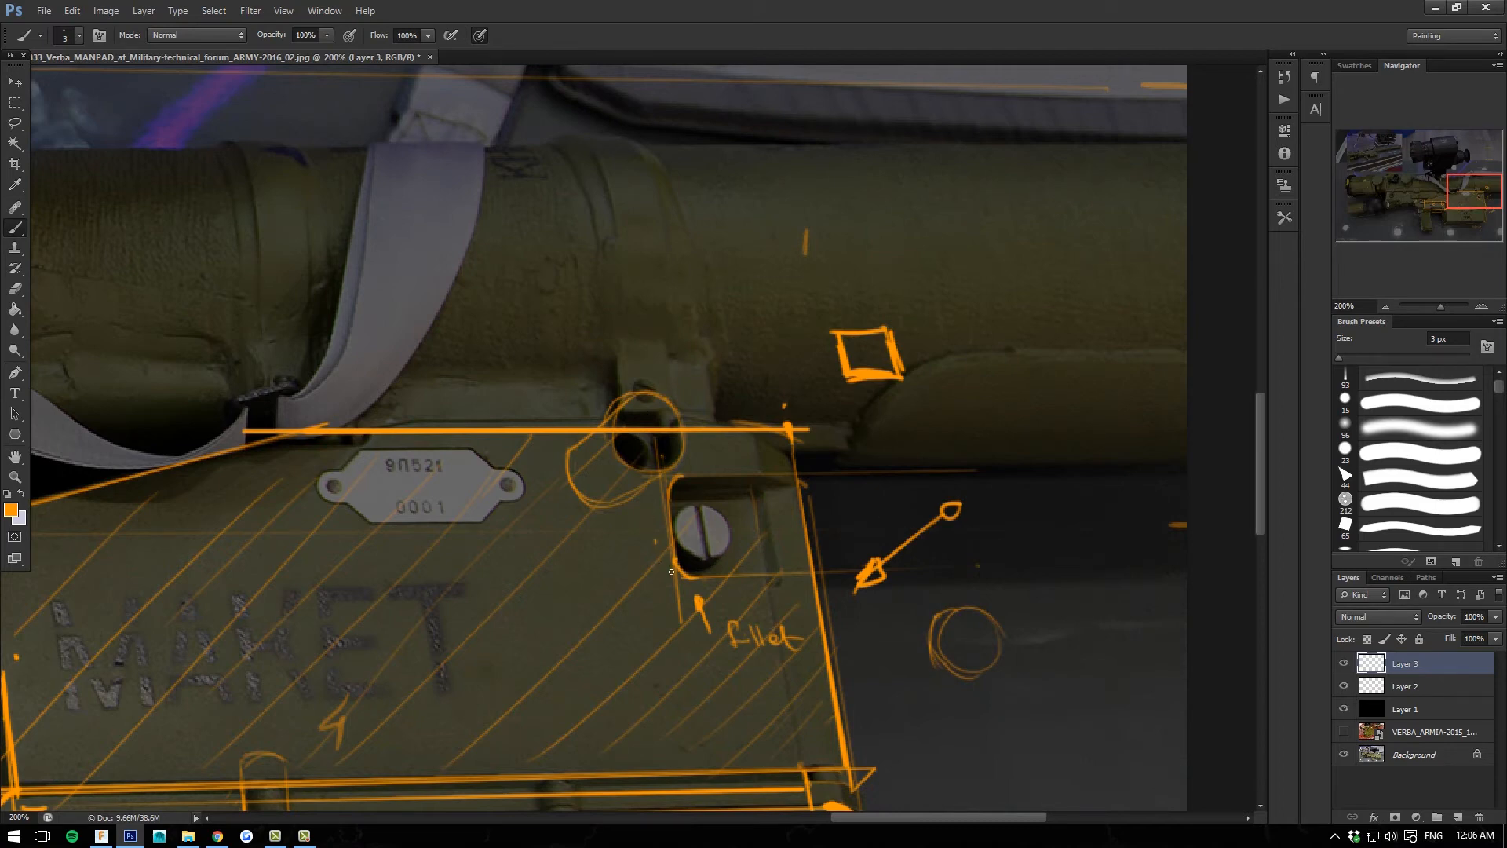
left_click_drag(671, 572, 666, 595)
left_click_drag(939, 624, 951, 674)
left_click_drag(996, 627, 990, 669)
left_click_drag(928, 768, 878, 768)
left_click_drag(1099, 786, 860, 784)
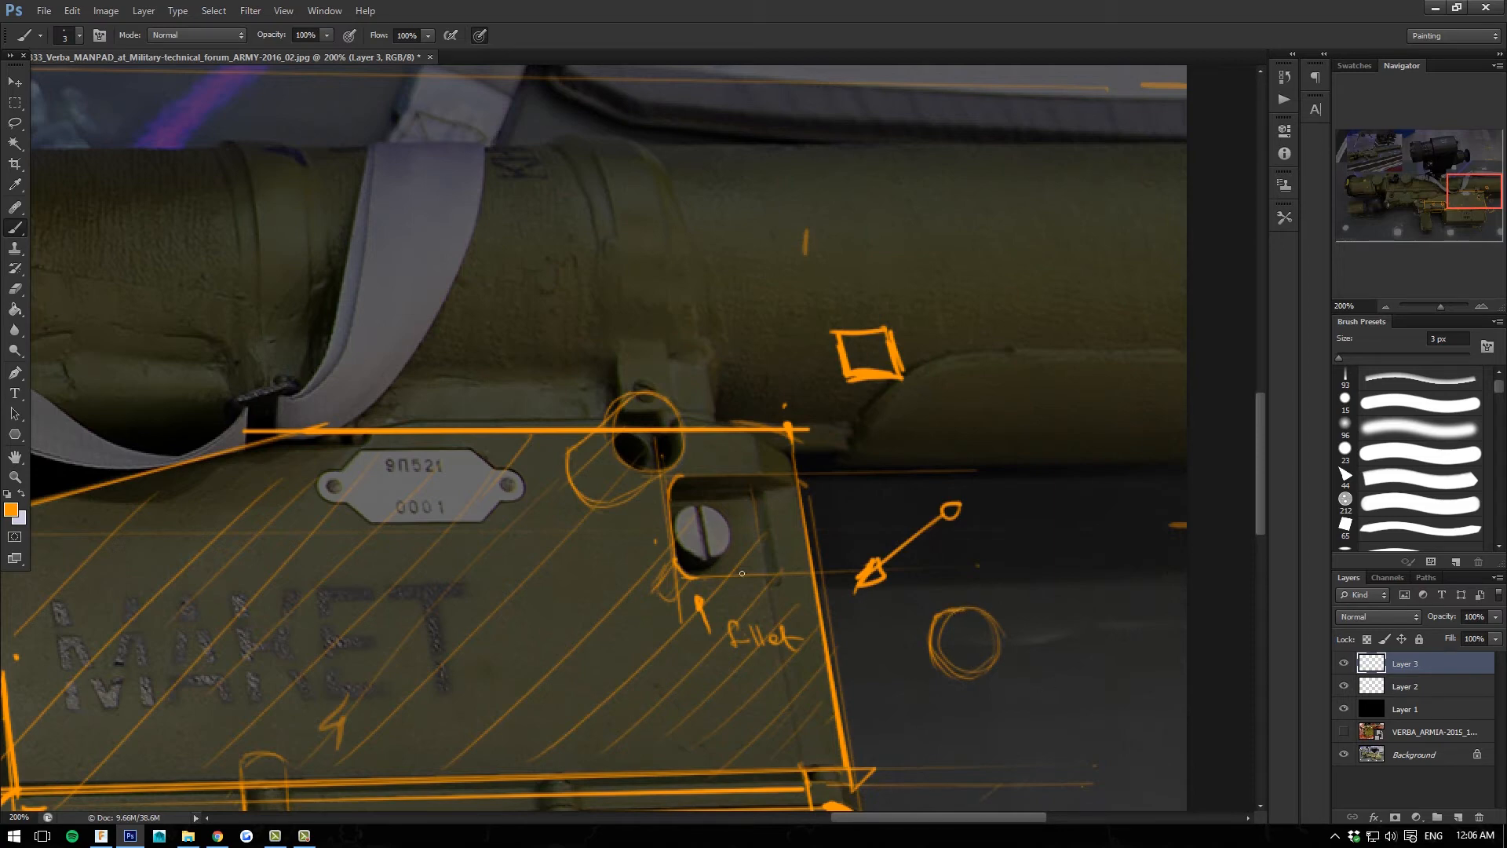
Outline the slot on the screw head and draw a narrow slot block through the side circle with a 4 px brush.
key("bracketleft")
left_click_drag(699, 503, 709, 564)
key("bracketright")
key("bracketright")
left_click_drag(983, 686, 974, 690)
left_click_drag(959, 637, 953, 578)
mouse_move(975, 649)
left_mouse_down()
mouse_move(970, 586)
mouse_move(966, 701)
left_mouse_up()
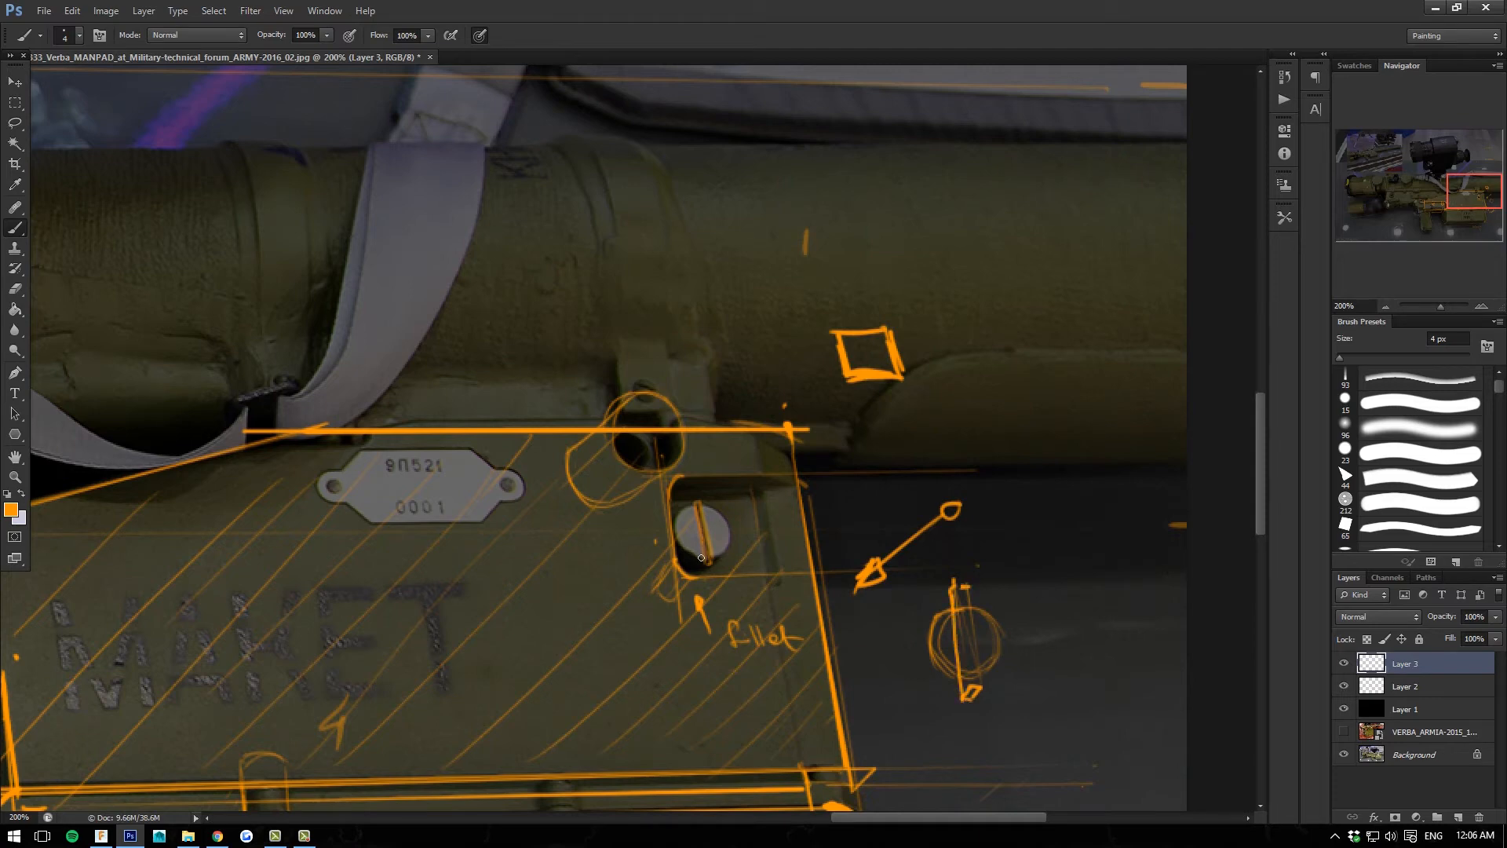
Mark both ends of the ledge above the nameplate with short slanted 4 px strokes.
left_click_drag(598, 584, 716, 572)
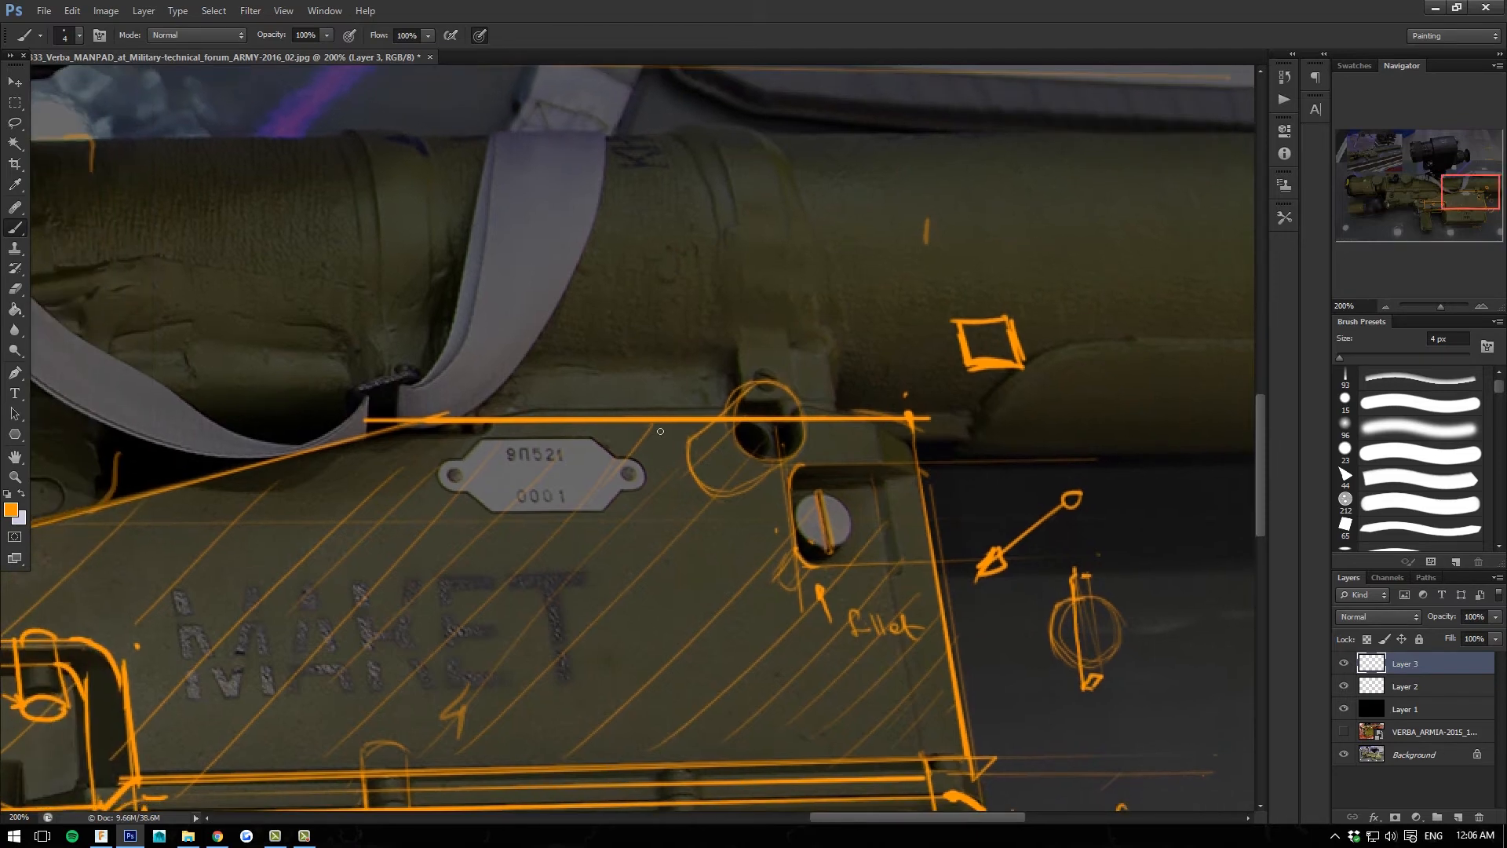
left_click_drag(488, 551, 719, 649)
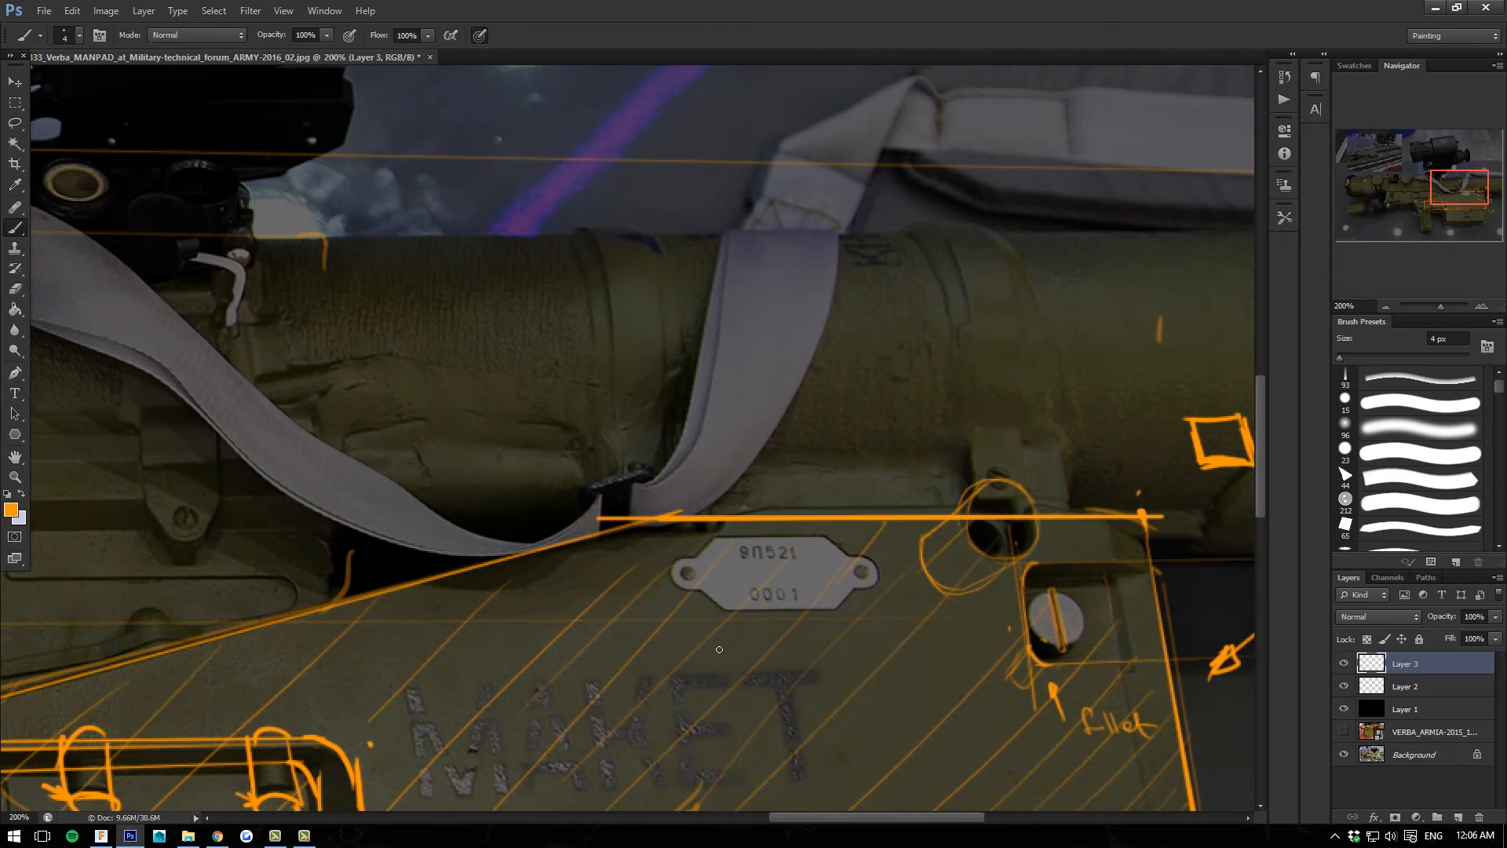
key("ctrl+minus")
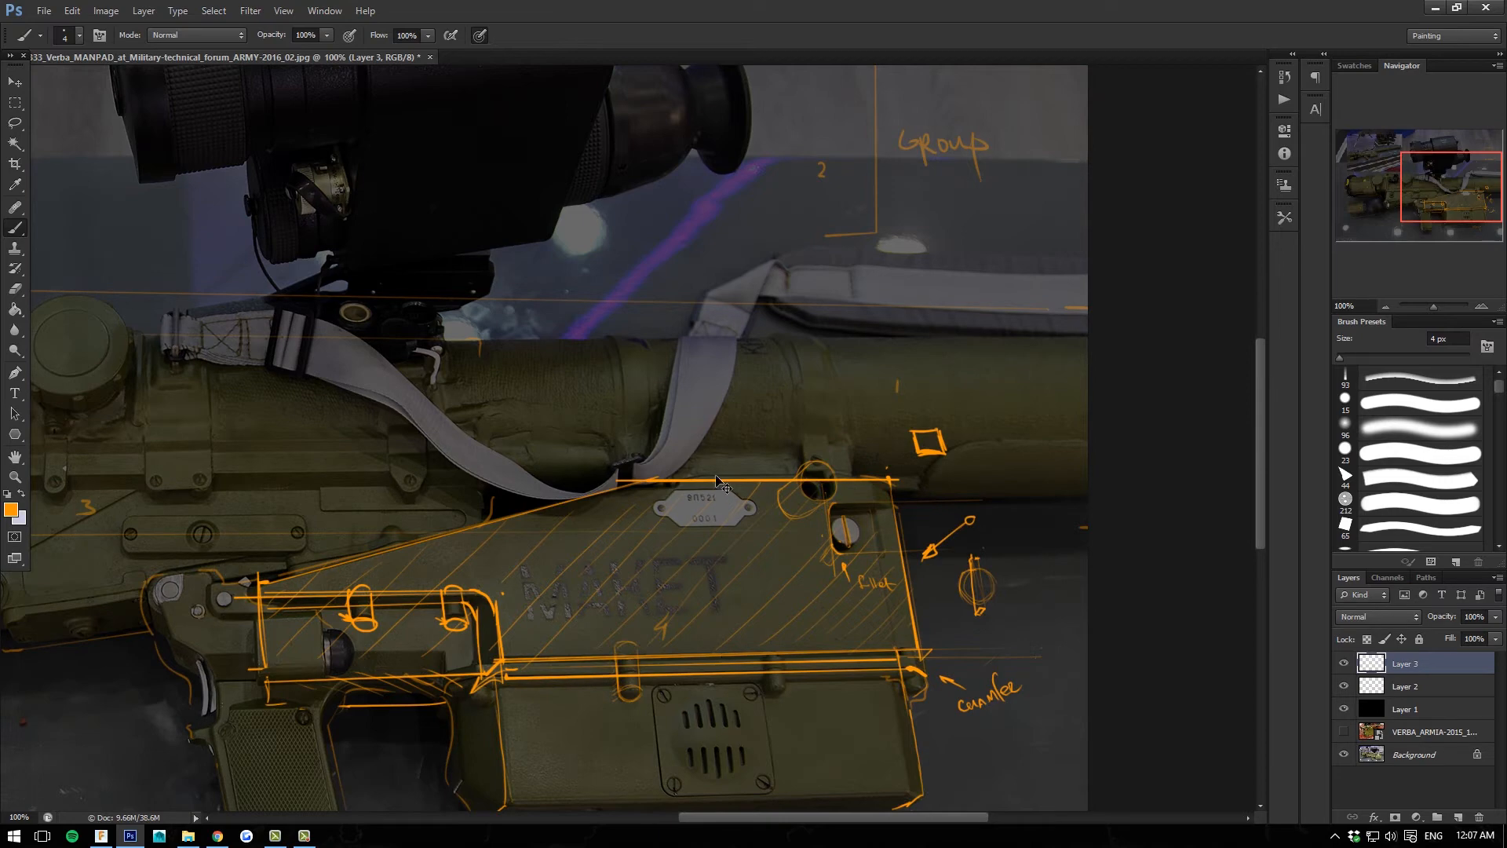
key("ctrl+plus")
mouse_move(636, 610)
left_mouse_down()
mouse_move(679, 561)
mouse_move(601, 581)
left_mouse_up()
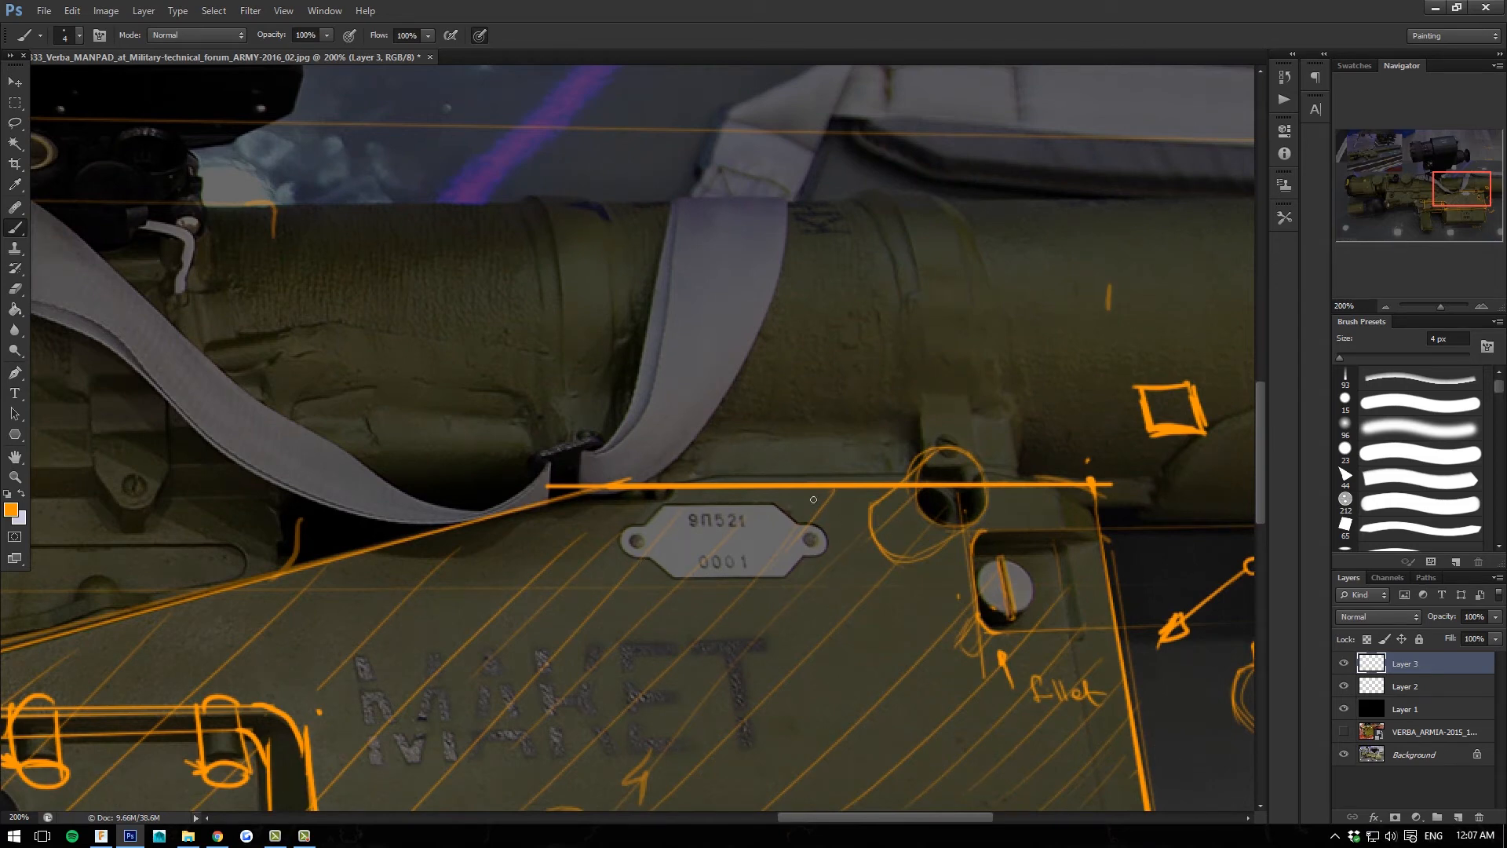
left_click_drag(806, 418, 821, 482)
left_click_drag(575, 428, 591, 481)
Outline the nameplate's angled body and its two end tabs, squaring off the tab corners.
key("[")
key("ctrl+plus")
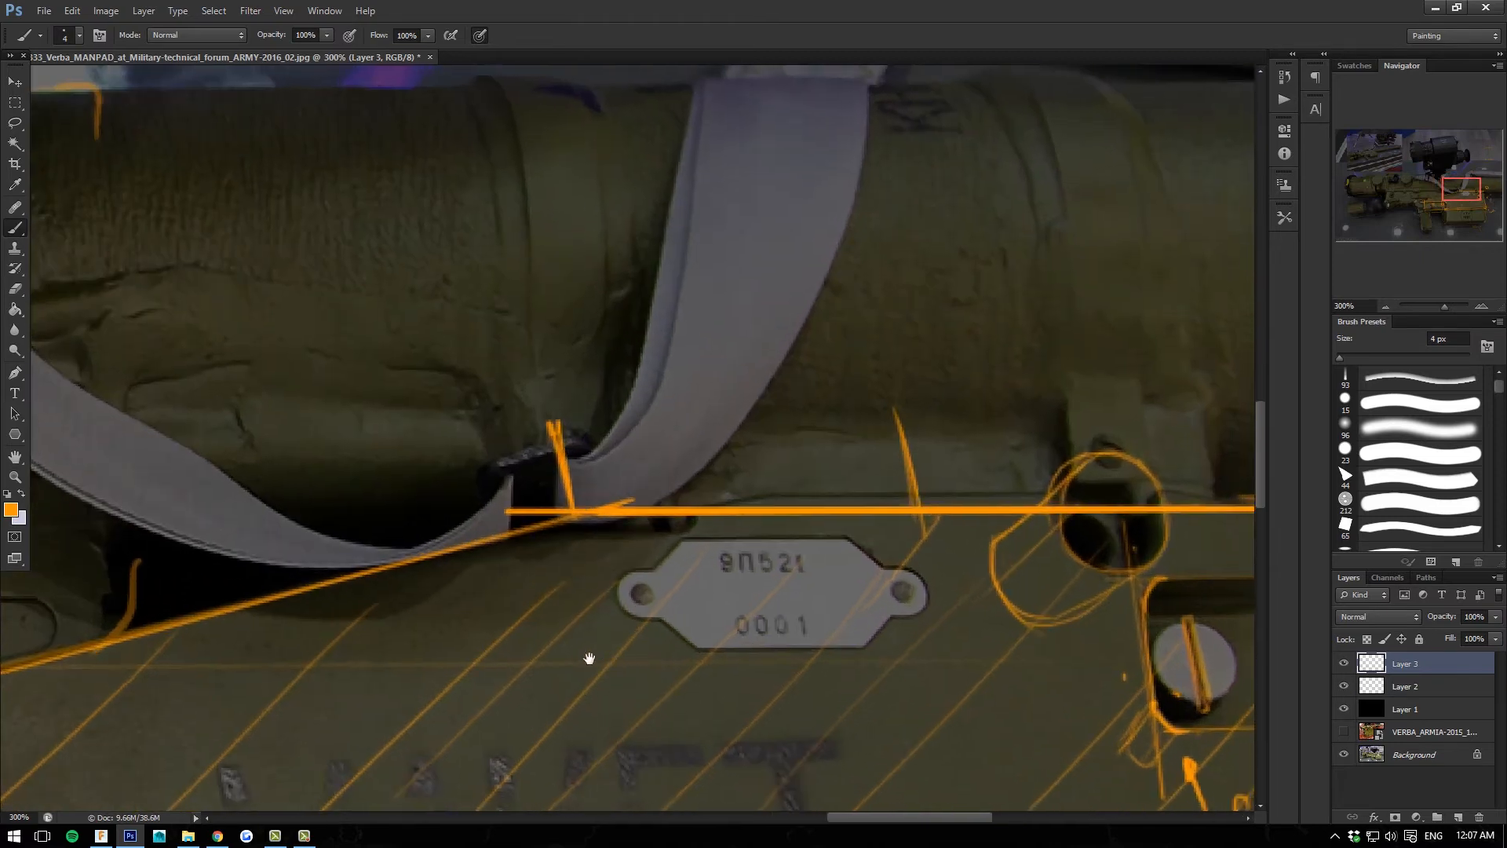
left_click_drag(589, 657, 524, 640)
key("[")
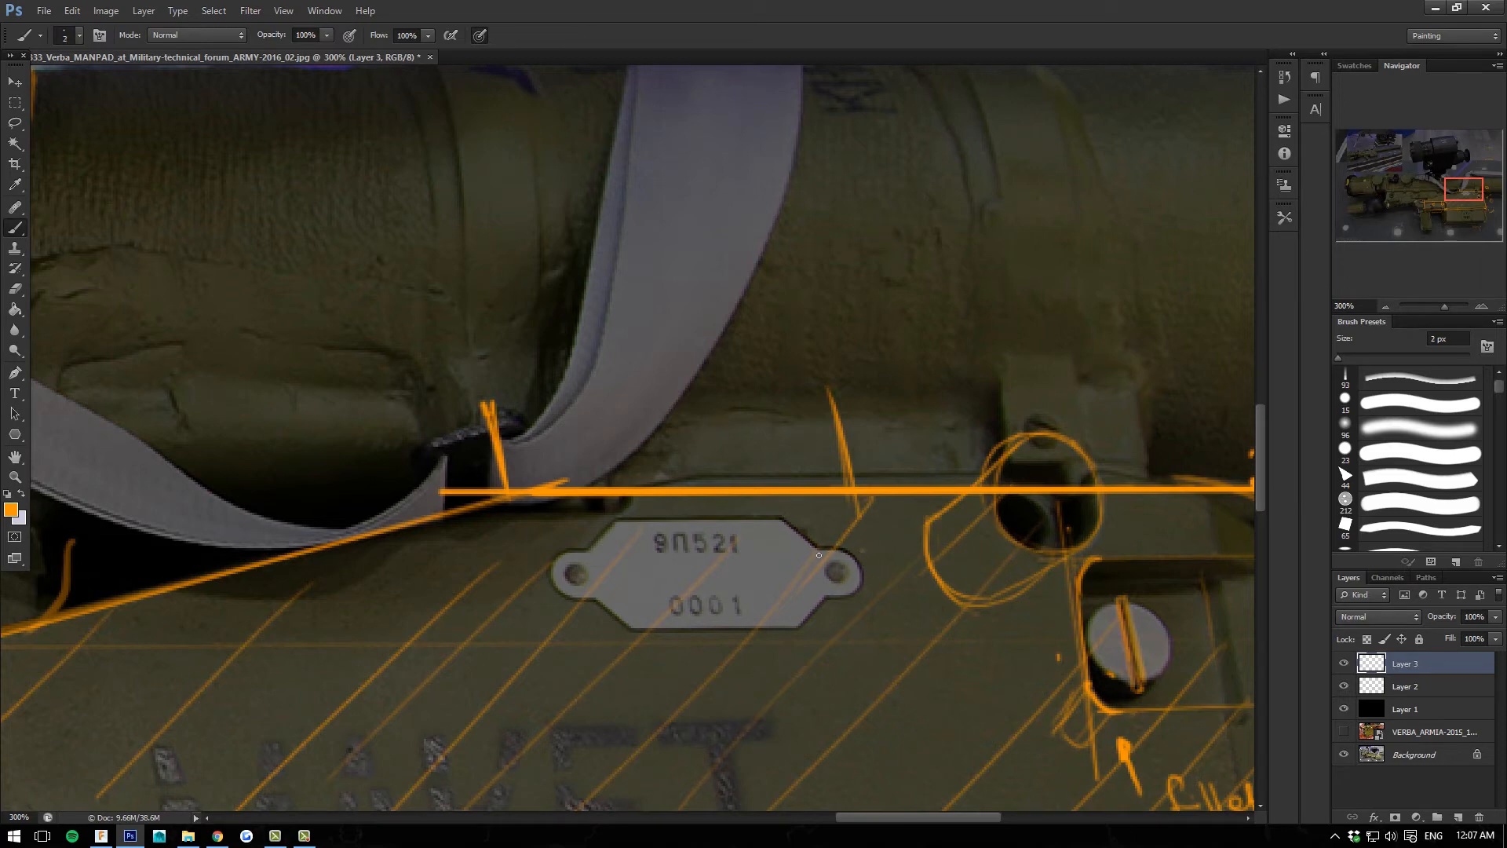
left_click_drag(862, 551, 870, 549)
mouse_move(778, 518)
left_mouse_down()
mouse_move(611, 525)
mouse_move(549, 573)
mouse_move(553, 600)
mouse_move(597, 600)
mouse_move(639, 629)
left_mouse_up()
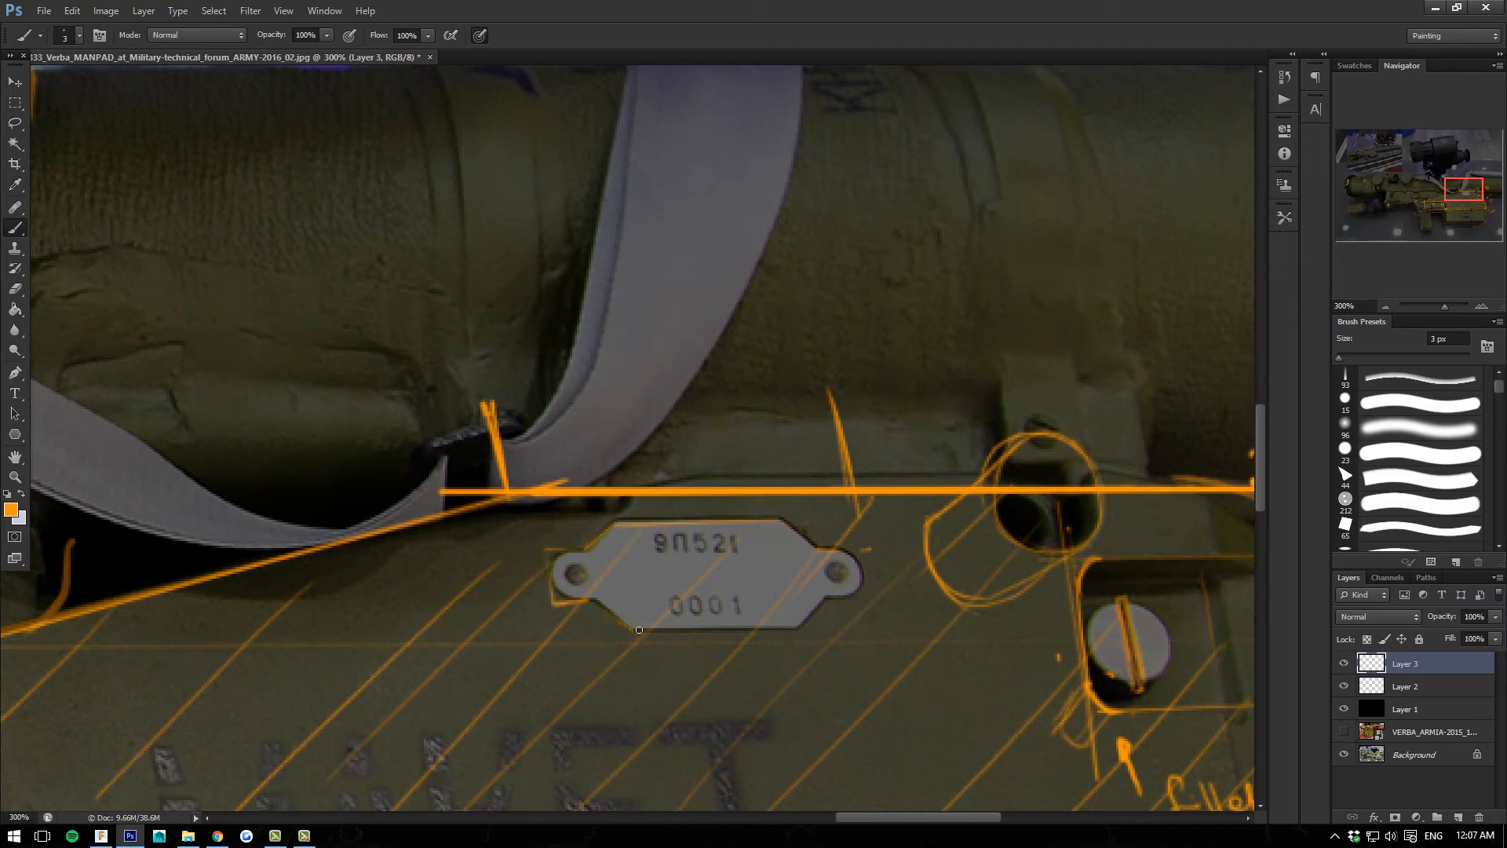
mouse_move(804, 640)
left_mouse_down()
mouse_move(834, 598)
mouse_move(875, 598)
mouse_move(867, 550)
left_mouse_up()
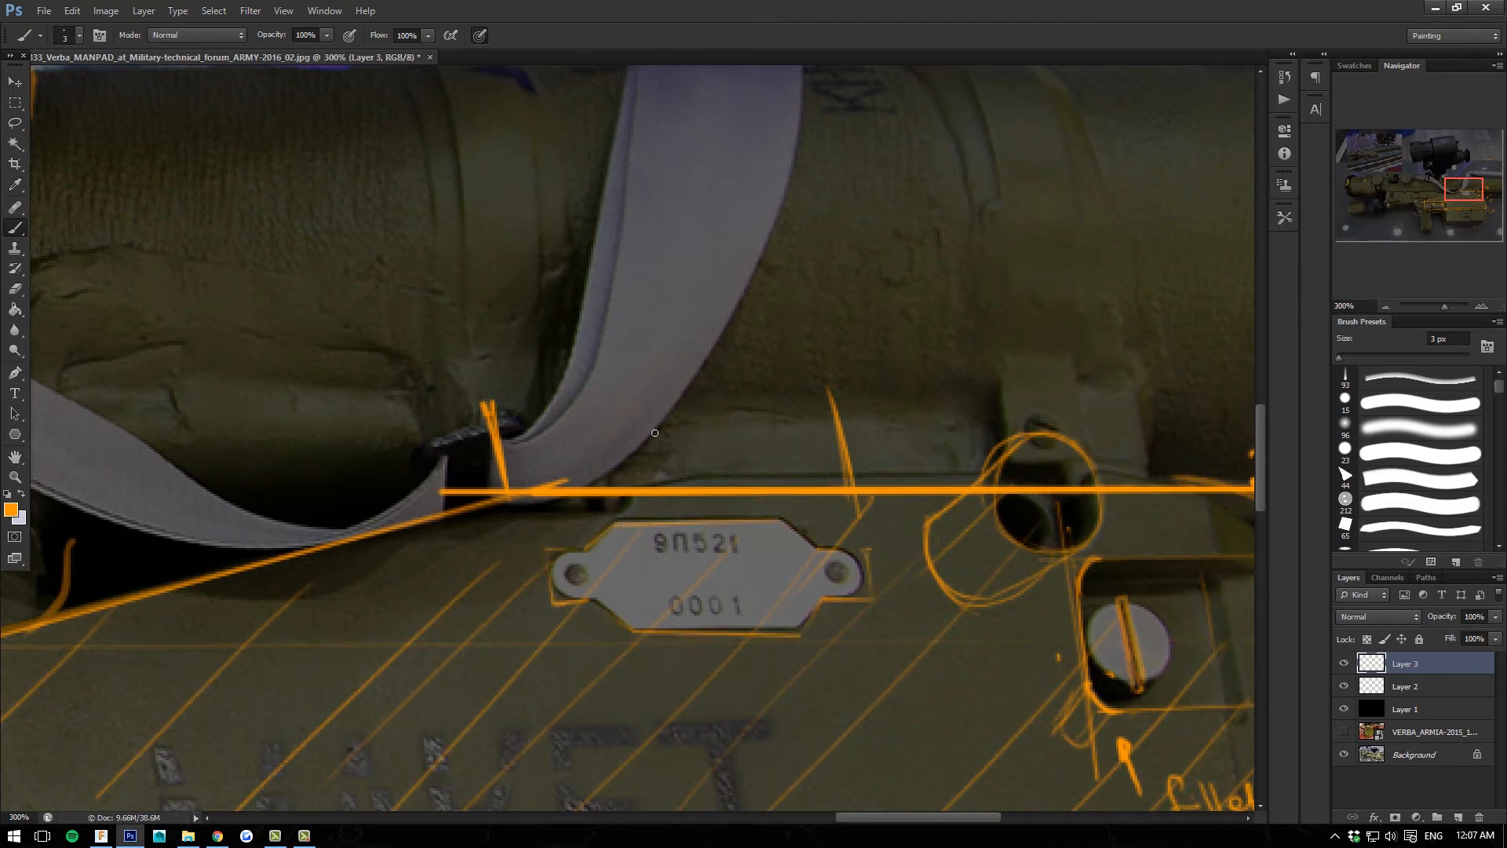
Mark the outer corners of both nameplate tabs with small circles and curved arcs to indicate rounding.
left_click_drag(554, 545, 555, 549)
left_click_drag(553, 600, 564, 603)
left_click_drag(863, 549, 873, 559)
mouse_move(866, 597)
left_mouse_down()
mouse_move(883, 601)
mouse_move(880, 630)
left_mouse_up()
left_click_drag(864, 549, 866, 525)
mouse_move(540, 526)
left_mouse_down()
mouse_move(529, 554)
mouse_move(563, 628)
left_mouse_up()
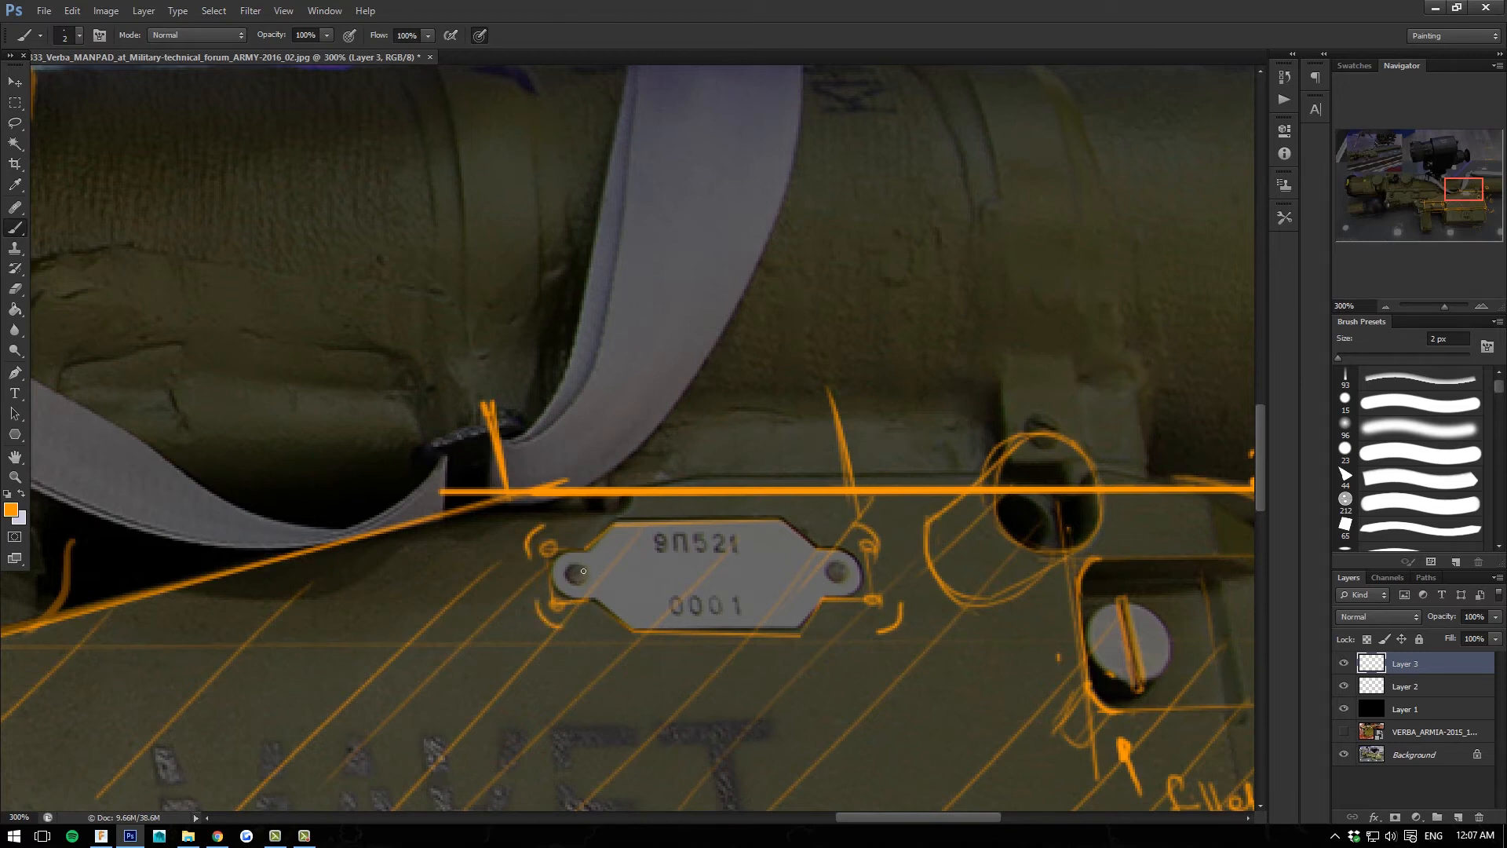
Circle the nameplate's two screw holes and hatch its face with diagonal 2 px strokes.
left_click_drag(580, 569, 578, 565)
left_click_drag(838, 563, 837, 563)
key("ctrl+minus")
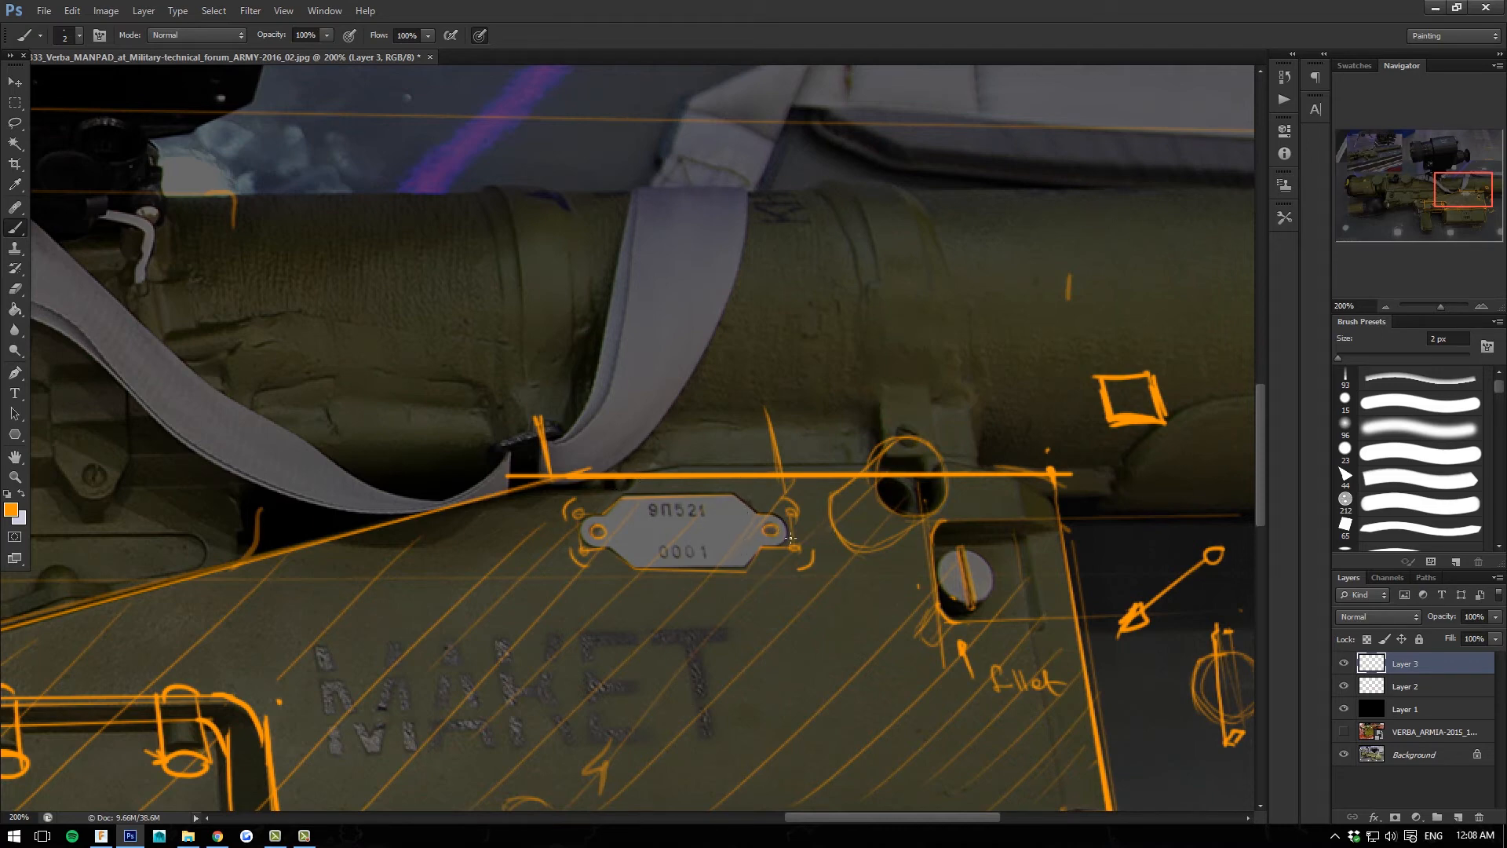
left_click_drag(763, 530, 766, 537)
left_click_drag(717, 499, 741, 540)
mouse_move(675, 501)
left_mouse_down()
mouse_move(728, 550)
mouse_move(710, 547)
left_mouse_up()
left_click_drag(650, 507, 683, 548)
left_click_drag(633, 526, 660, 554)
mouse_move(605, 521)
left_mouse_down()
mouse_move(656, 569)
mouse_move(614, 553)
left_mouse_up()
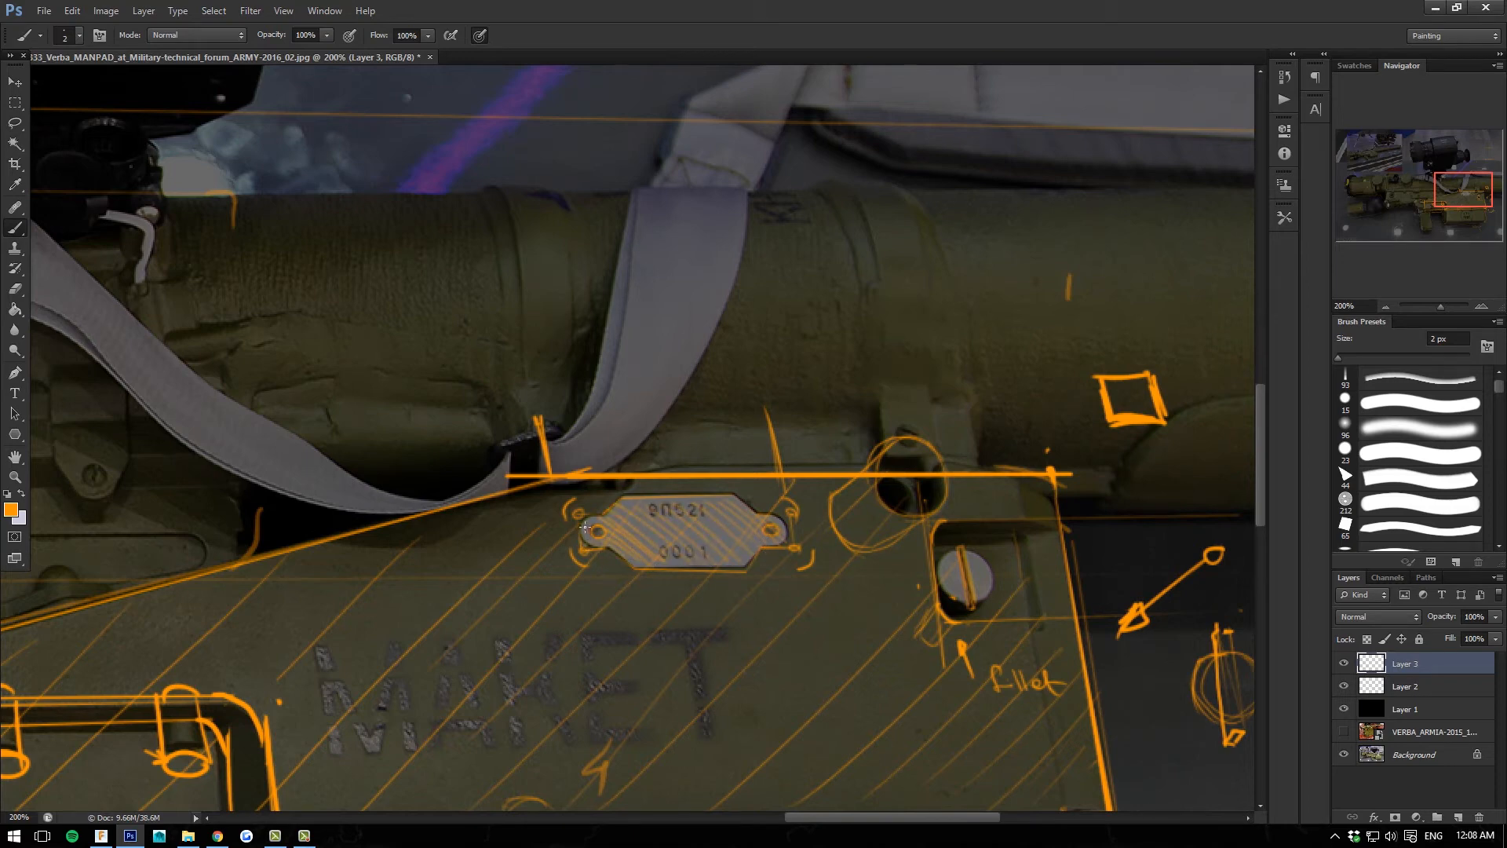
Draw a small arrow beneath the nameplate's right end and trace the plate's upper and slanted right edges.
mouse_move(770, 563)
left_mouse_down()
mouse_move(751, 600)
mouse_move(761, 591)
left_mouse_up()
key("ctrl+plus")
key("ctrl+plus")
key("ctrl+plus")
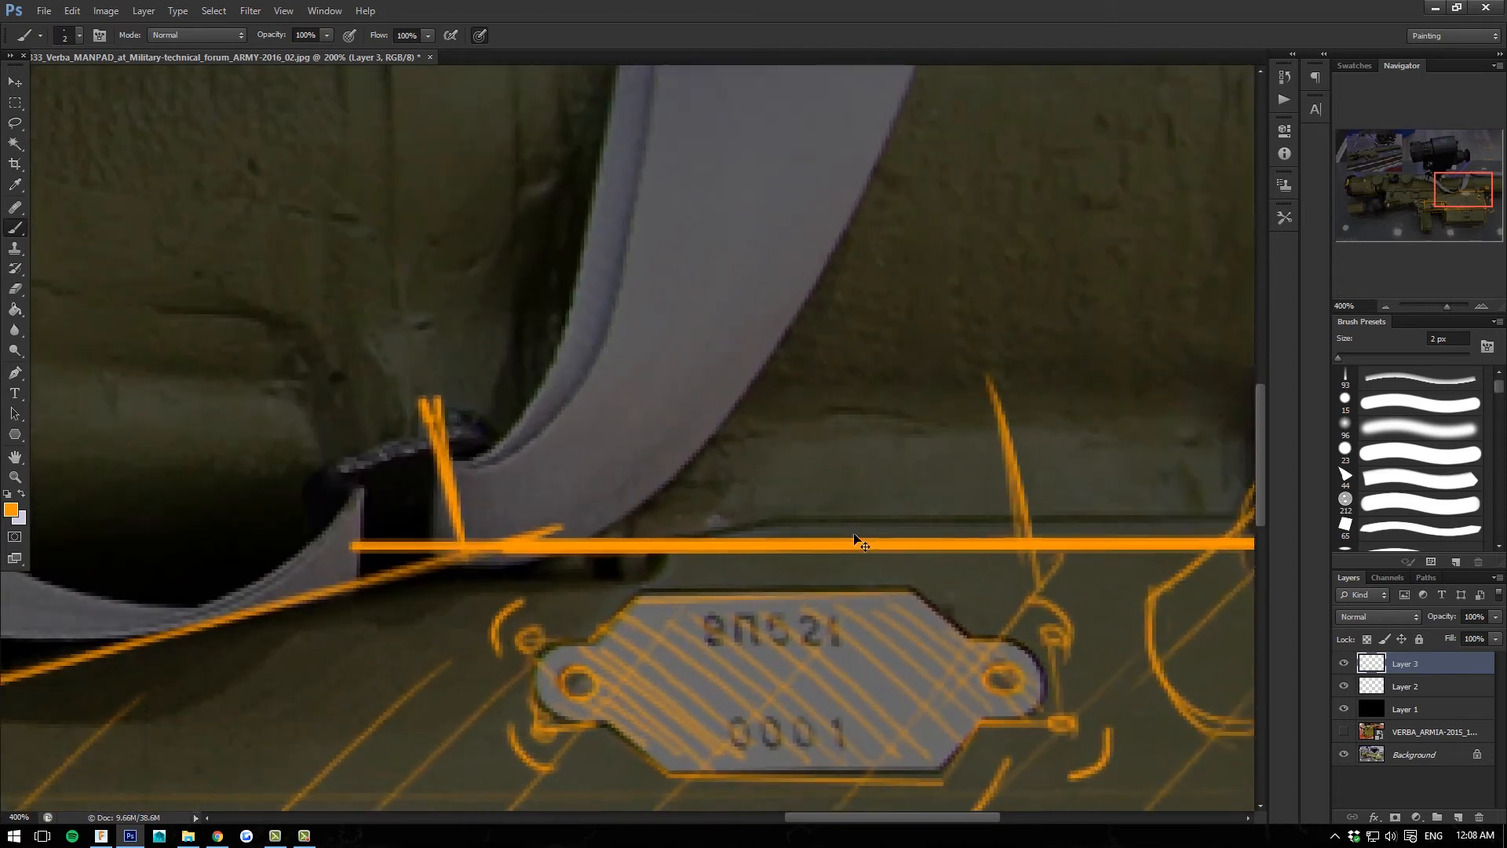
left_click_drag(925, 594, 976, 643)
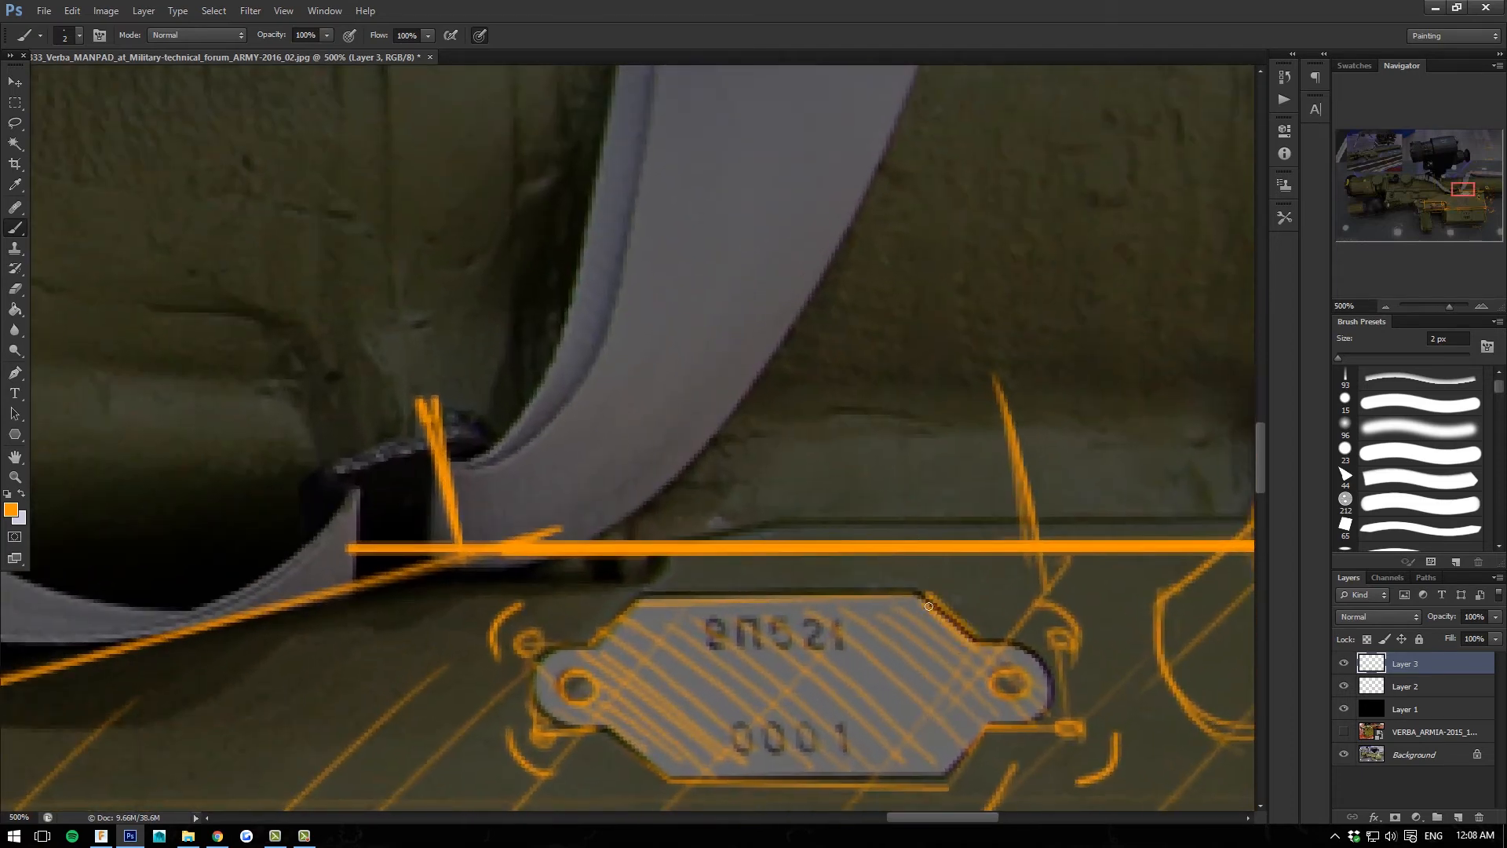
mouse_move(801, 595)
left_mouse_down()
mouse_move(654, 598)
mouse_move(919, 595)
left_mouse_up()
Outline the vent cover plate on the lower box with straight 2 px lines meeting at square corners.
key("ctrl+minus")
key("ctrl+minus")
key("ctrl+minus")
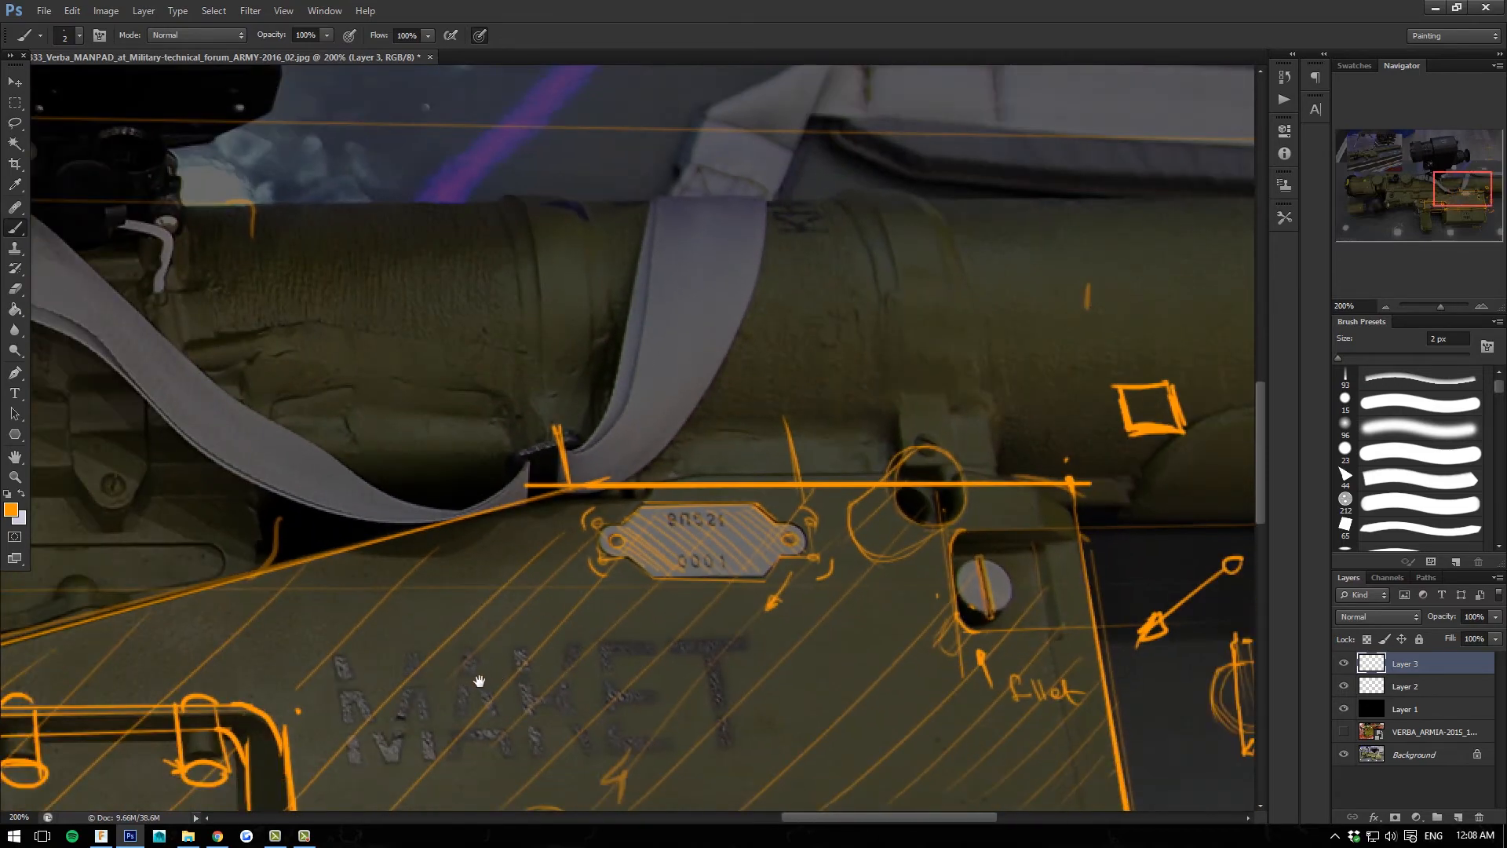
mouse_move(424, 718)
left_mouse_down()
mouse_move(466, 619)
mouse_move(648, 651)
left_mouse_up()
key("ctrl+minus")
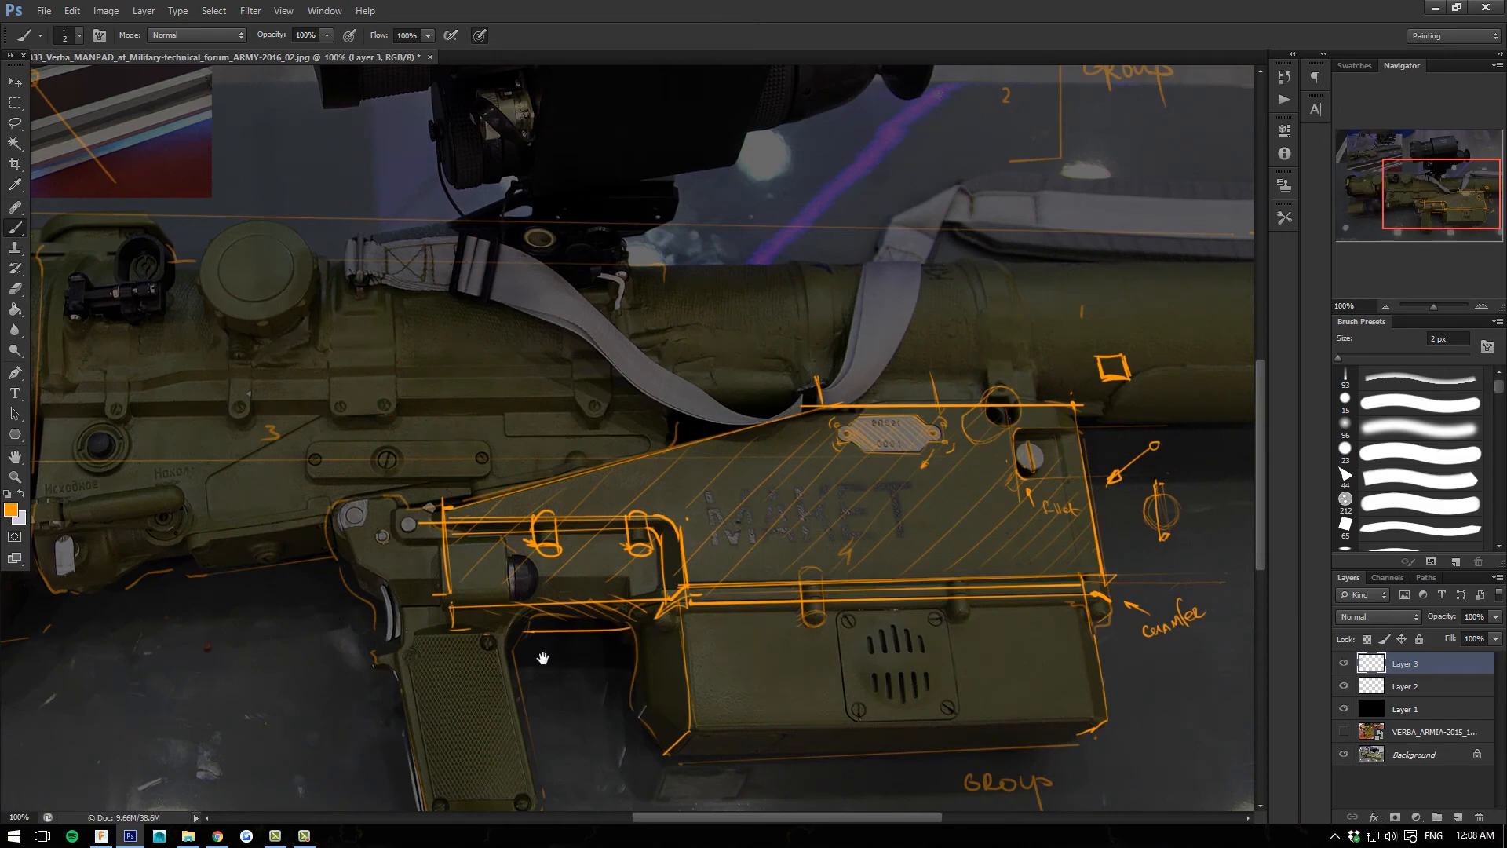
left_click_drag(542, 658, 421, 549)
key("ctrl+plus")
key("ctrl+plus")
left_click_drag(595, 519, 538, 449)
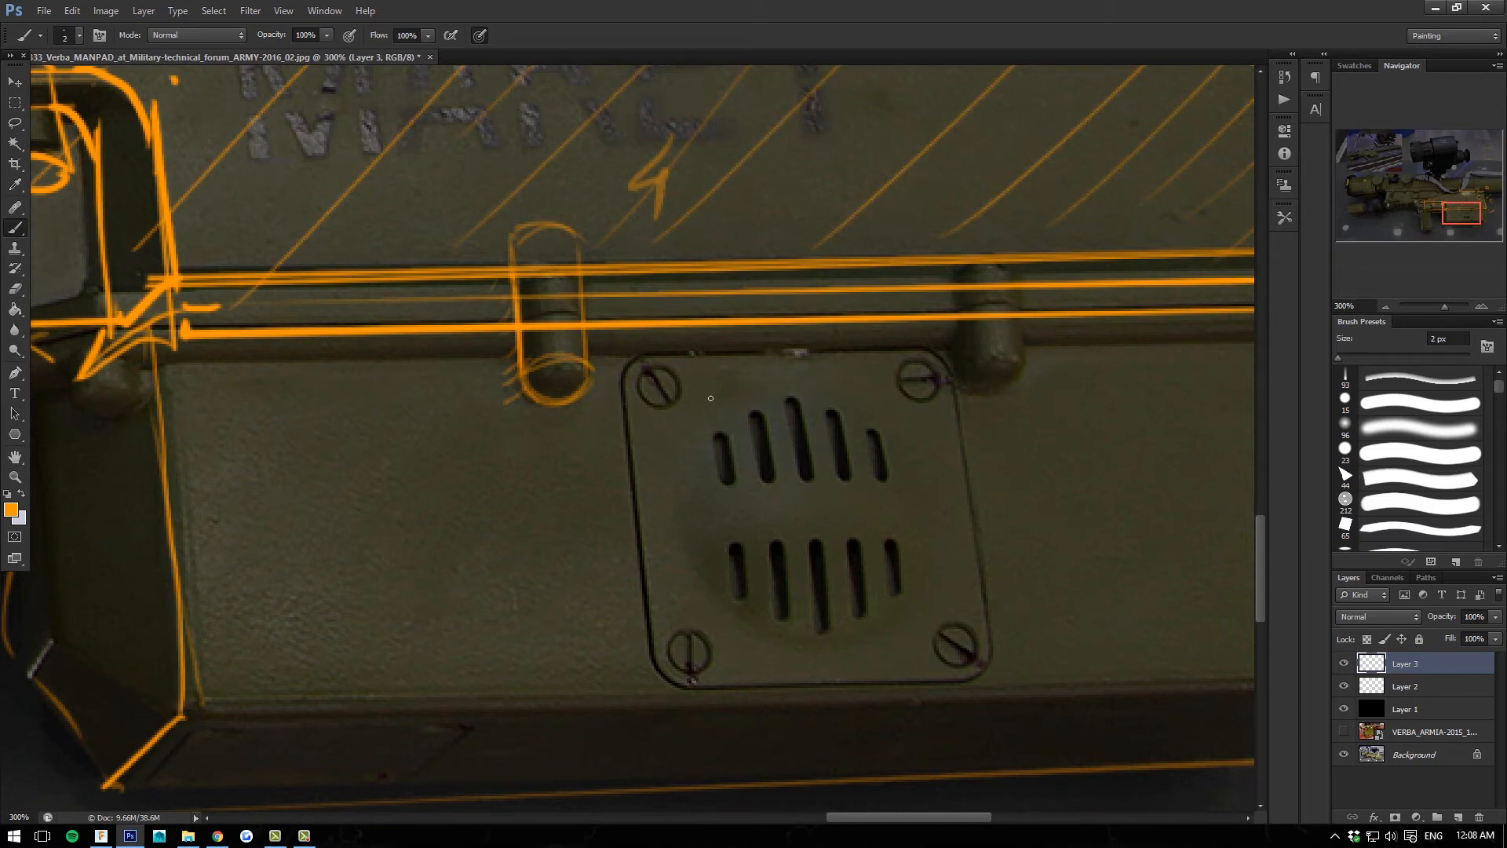
left_click_drag(488, 463, 413, 446)
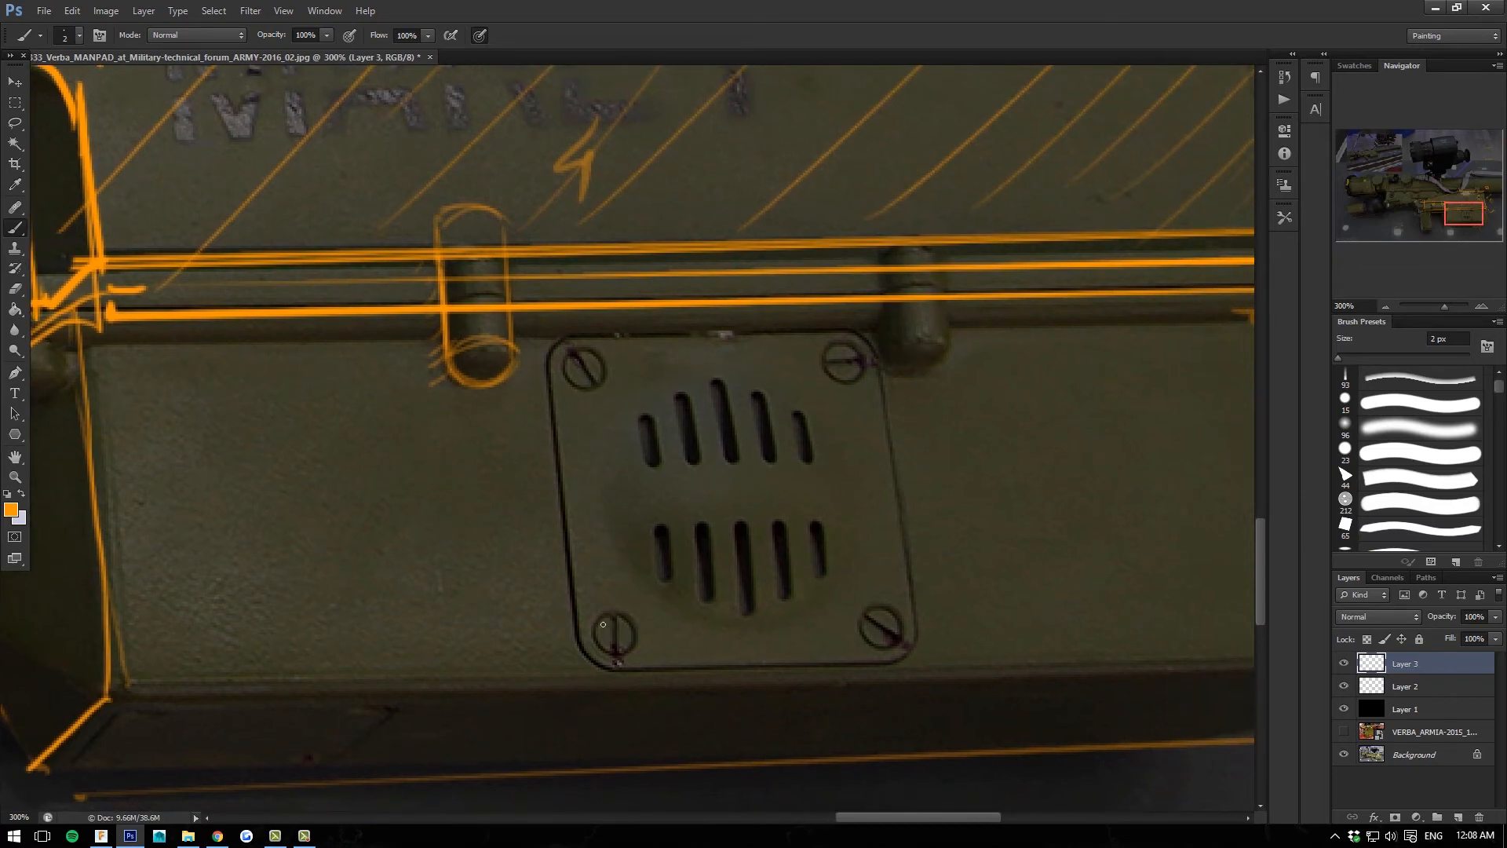
key("bracketright")
left_click_drag(605, 672, 579, 664)
left_click(545, 335, "shift")
left_click(871, 332, "shift")
left_click(925, 659, "shift")
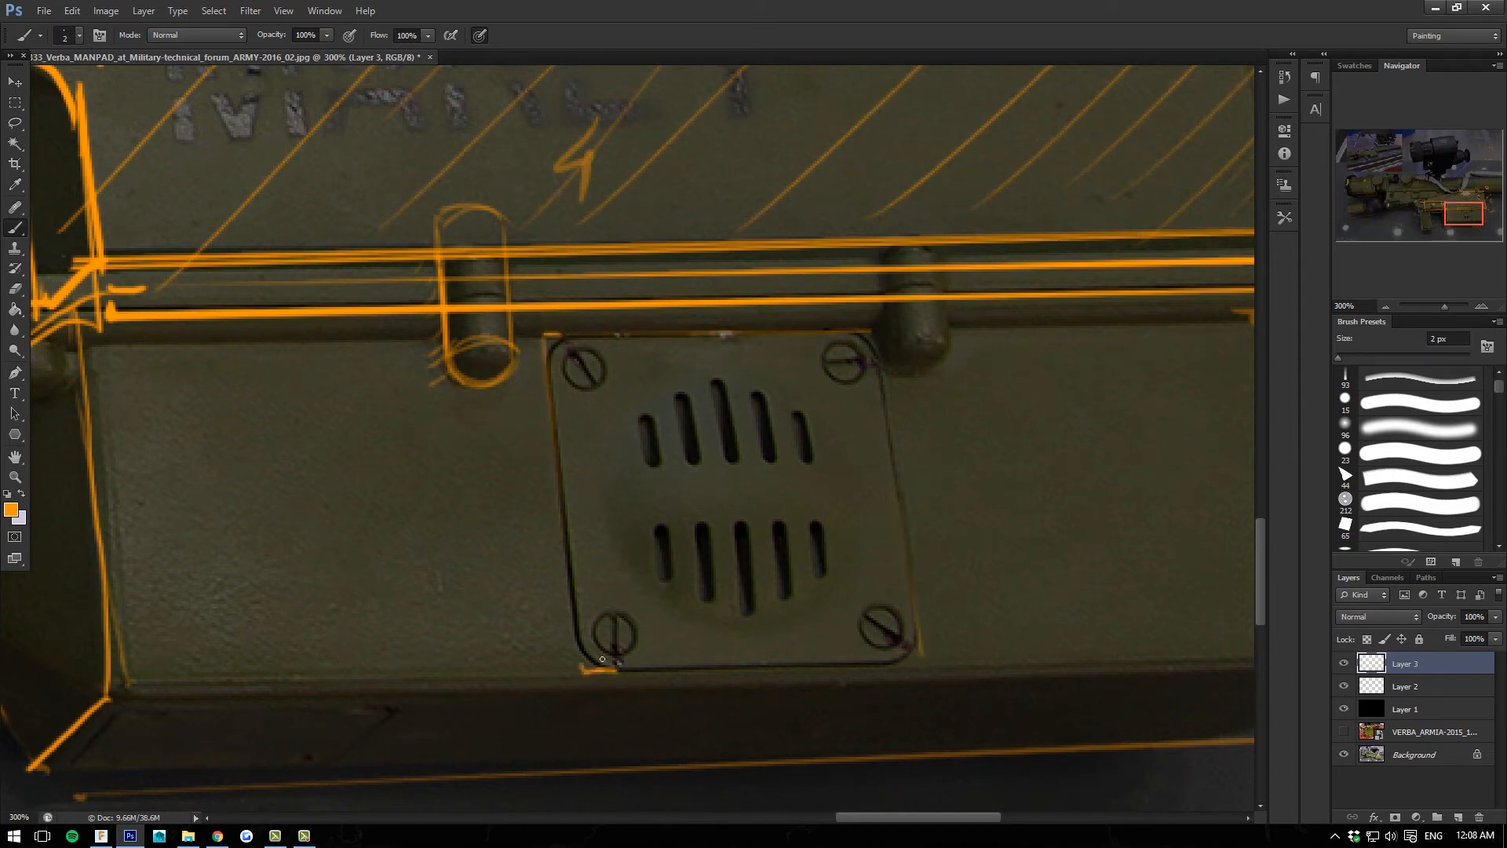
left_click(606, 670, "shift")
Mark the vent cover's two right corners with small circles and arcs to indicate rounding.
left_click_drag(925, 658, 925, 654)
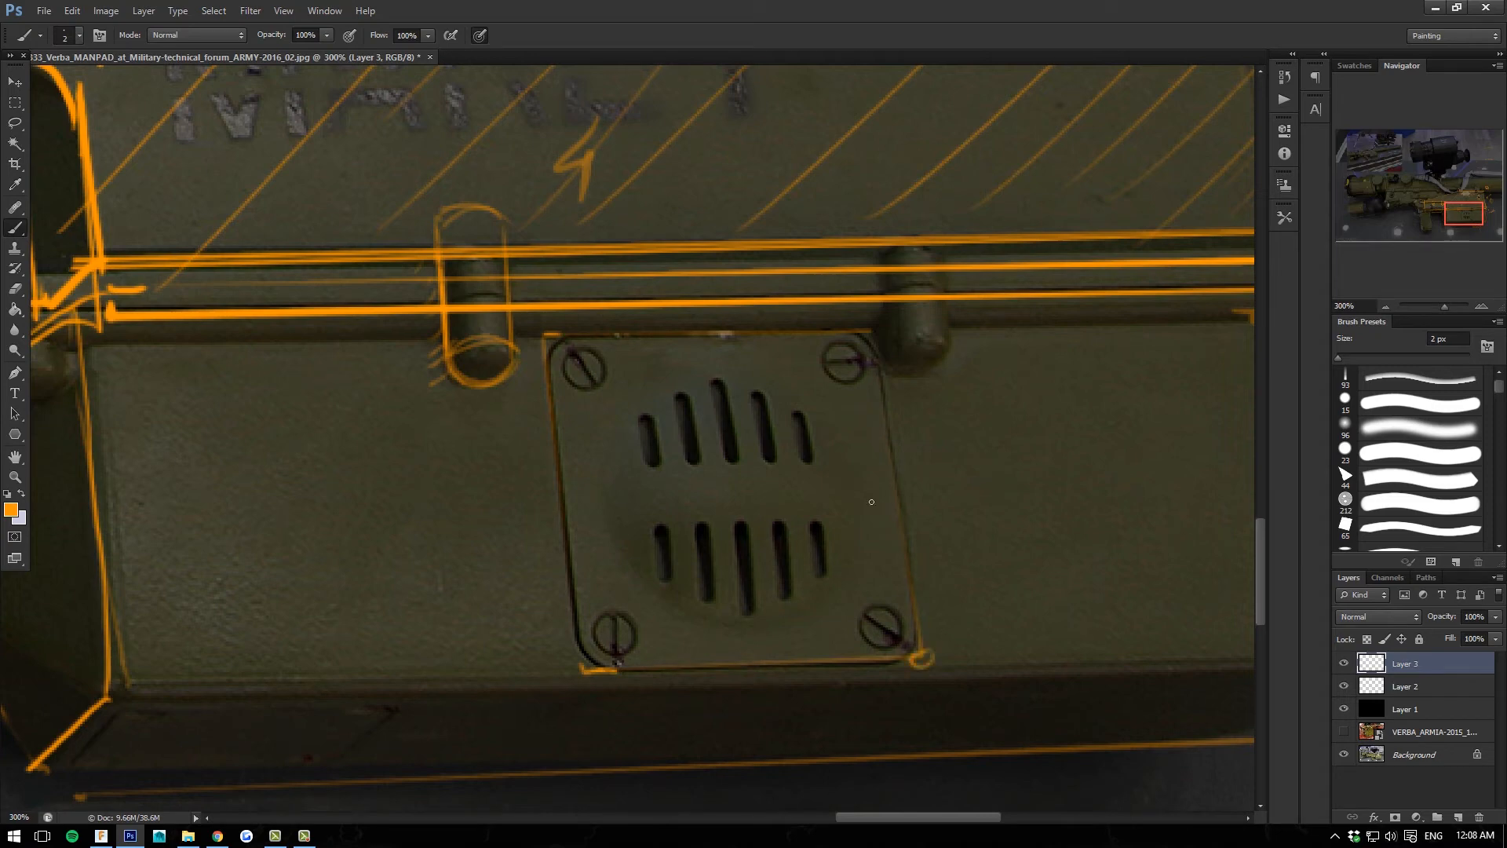
mouse_move(884, 330)
left_mouse_down()
mouse_move(870, 337)
mouse_move(882, 328)
mouse_move(913, 351)
left_mouse_up()
left_click_drag(946, 626, 909, 688)
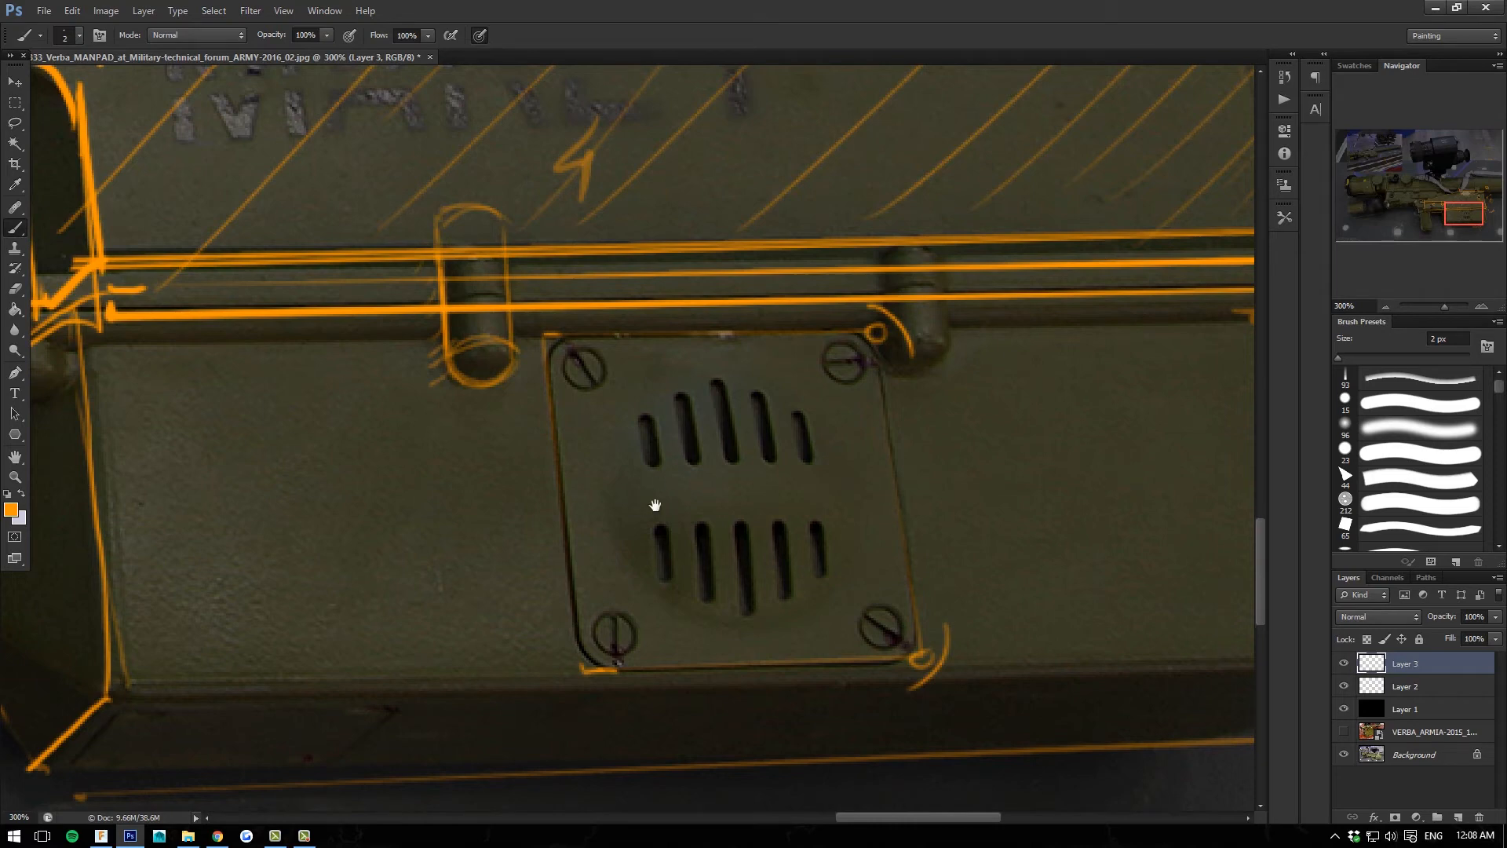
Outline and hatch the first three vent slots in the cover's upper row.
left_click_drag(638, 495, 629, 533)
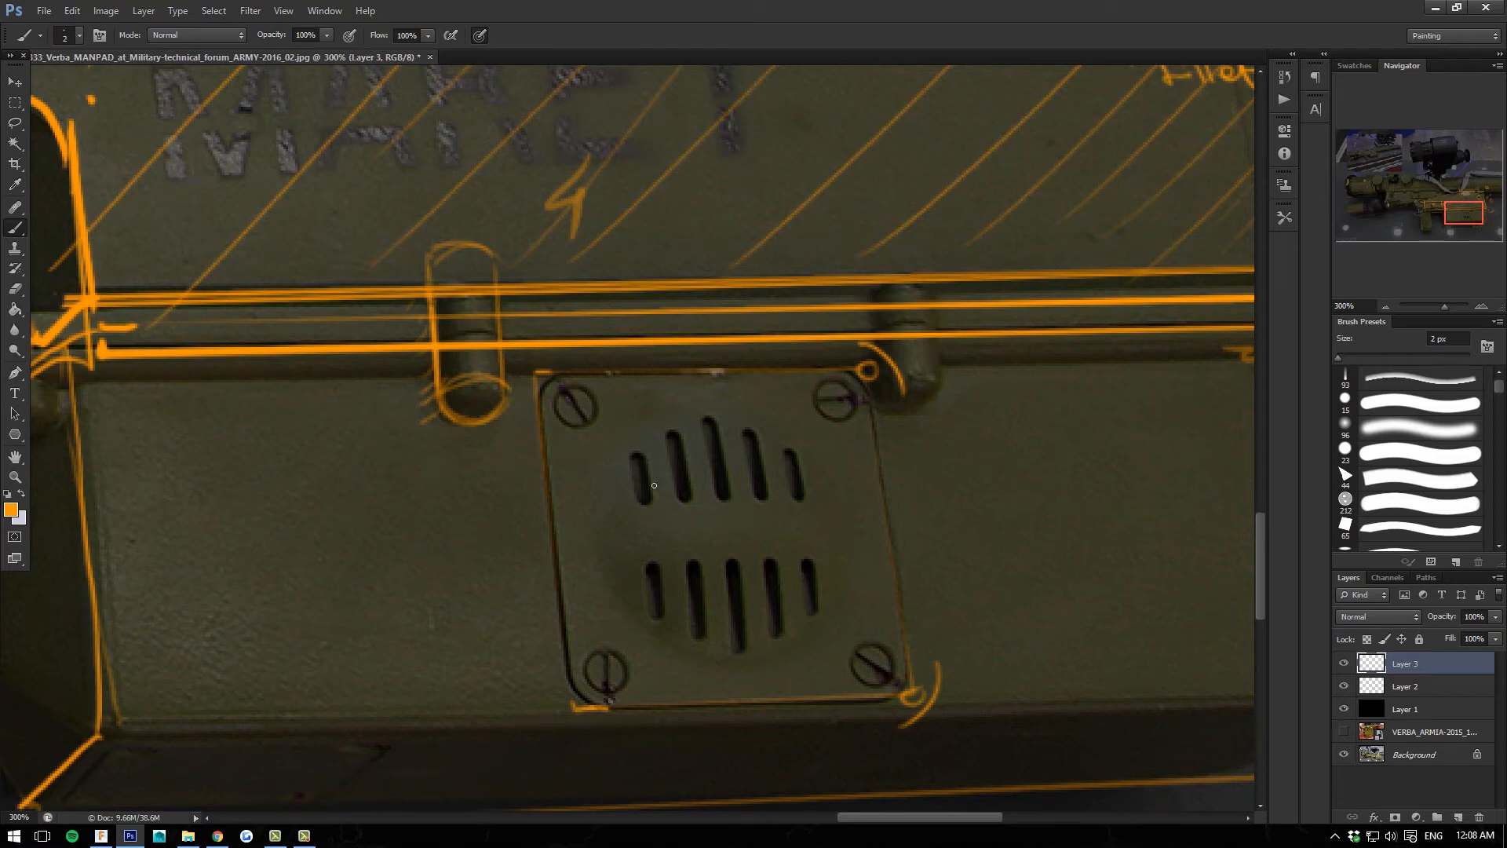
mouse_move(650, 464)
left_mouse_down()
mouse_move(653, 507)
mouse_move(635, 464)
mouse_move(681, 412)
mouse_move(689, 502)
mouse_move(704, 444)
mouse_move(713, 490)
mouse_move(715, 419)
mouse_move(718, 499)
mouse_move(655, 498)
mouse_move(643, 450)
left_mouse_up()
mouse_move(692, 496)
left_mouse_down()
mouse_move(683, 438)
mouse_move(728, 492)
mouse_move(715, 461)
mouse_move(728, 452)
mouse_move(710, 418)
left_mouse_up()
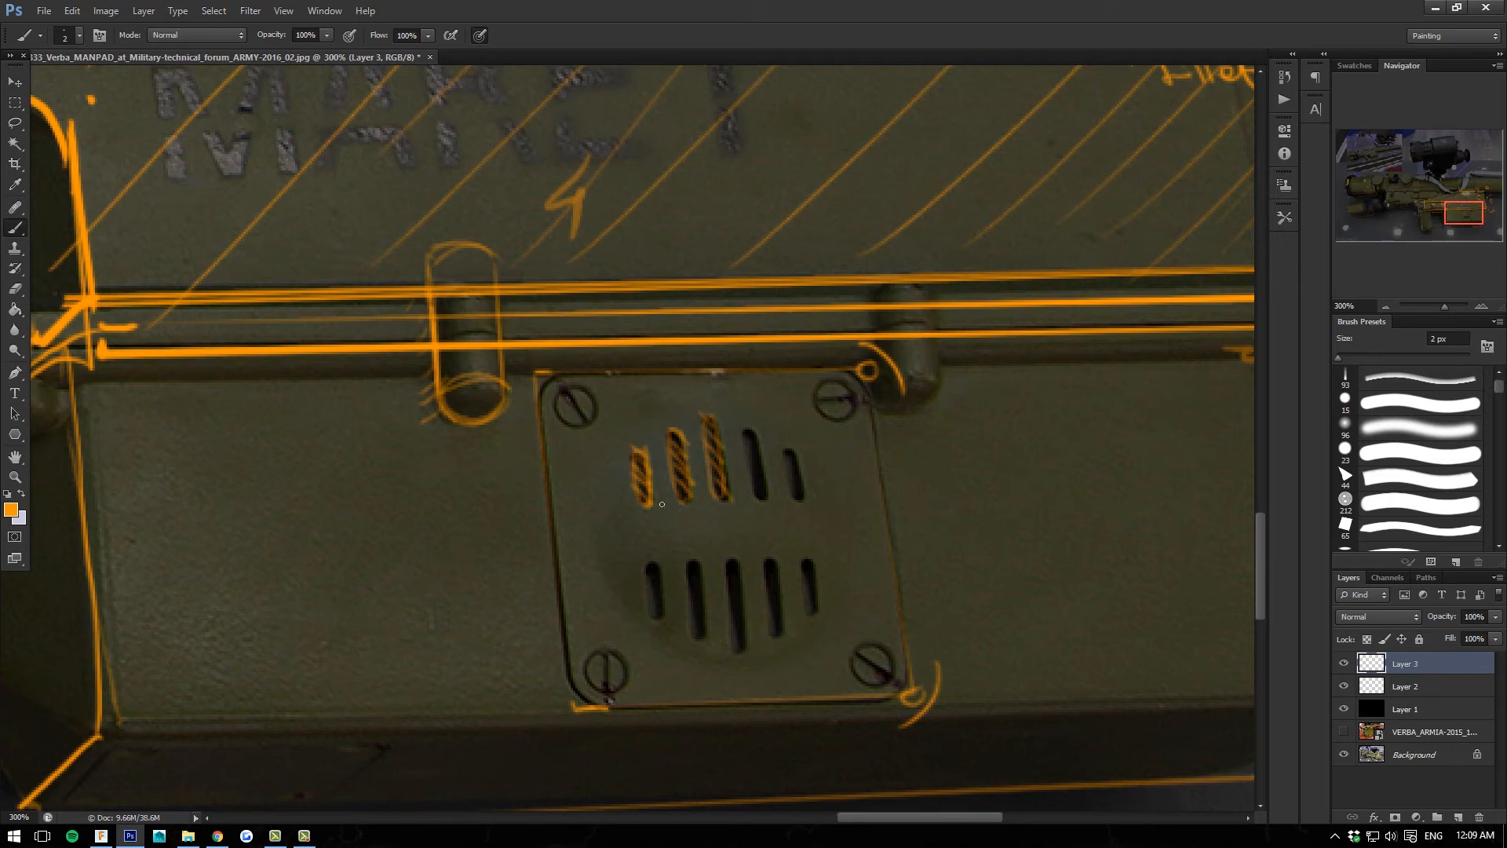
Point an arrow at the vent slots labelled SLOT and sketch a narrow upright rectangle with corner arcs beside the label.
mouse_move(471, 528)
left_mouse_down()
mouse_move(601, 497)
mouse_move(590, 511)
left_mouse_up()
mouse_move(417, 496)
left_mouse_down()
mouse_move(408, 510)
mouse_move(450, 495)
mouse_move(472, 511)
mouse_move(487, 493)
left_mouse_up()
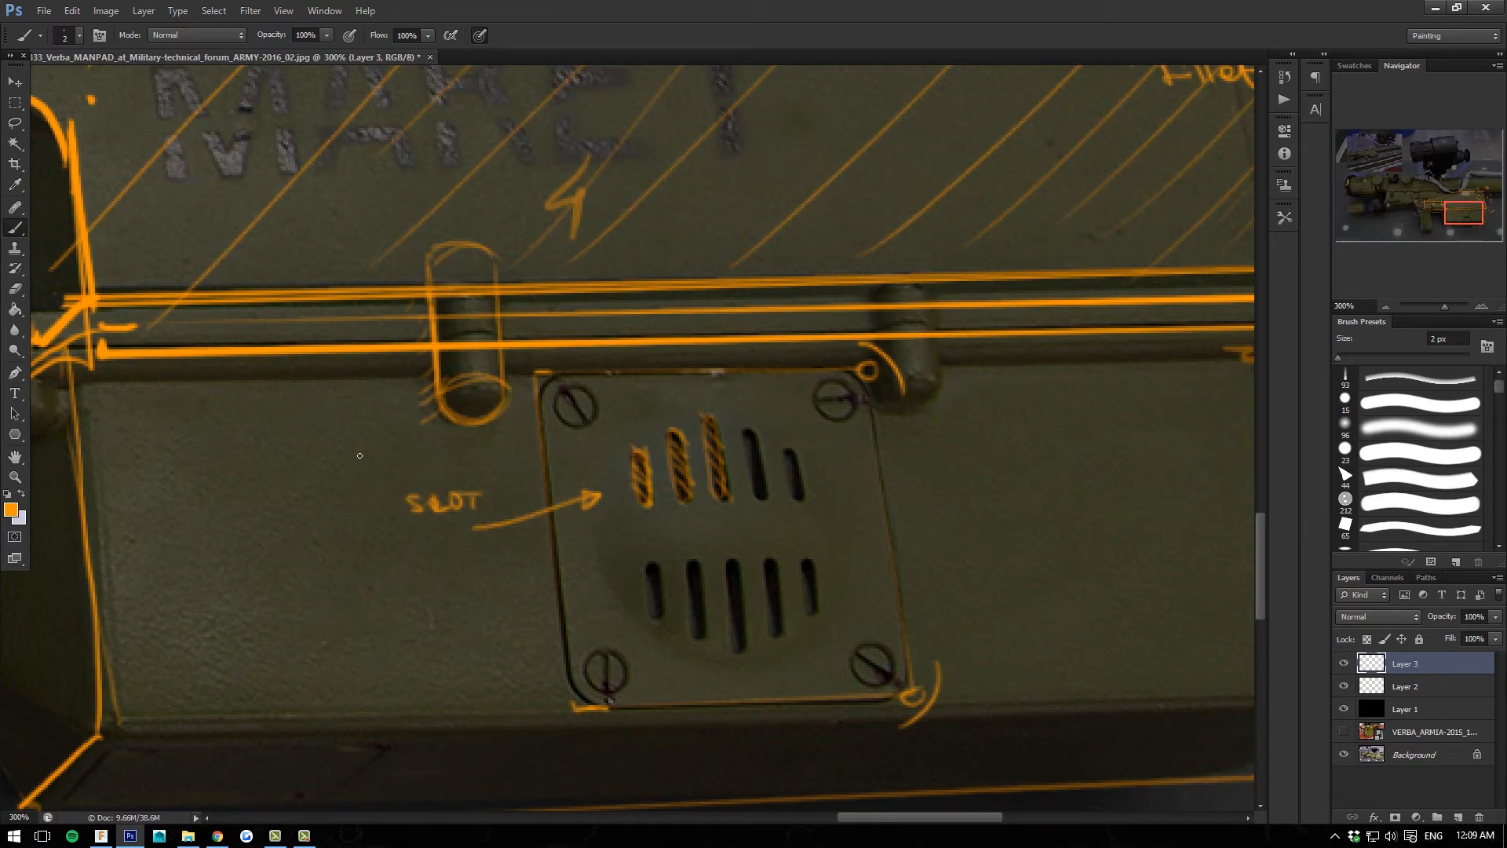
mouse_move(361, 439)
left_mouse_down()
mouse_move(362, 518)
mouse_move(366, 438)
left_mouse_up()
left_click_drag(344, 520, 359, 518)
mouse_move(335, 440)
left_mouse_down()
mouse_move(340, 529)
mouse_move(377, 447)
mouse_move(320, 444)
left_mouse_up()
left_click_drag(375, 517, 344, 529)
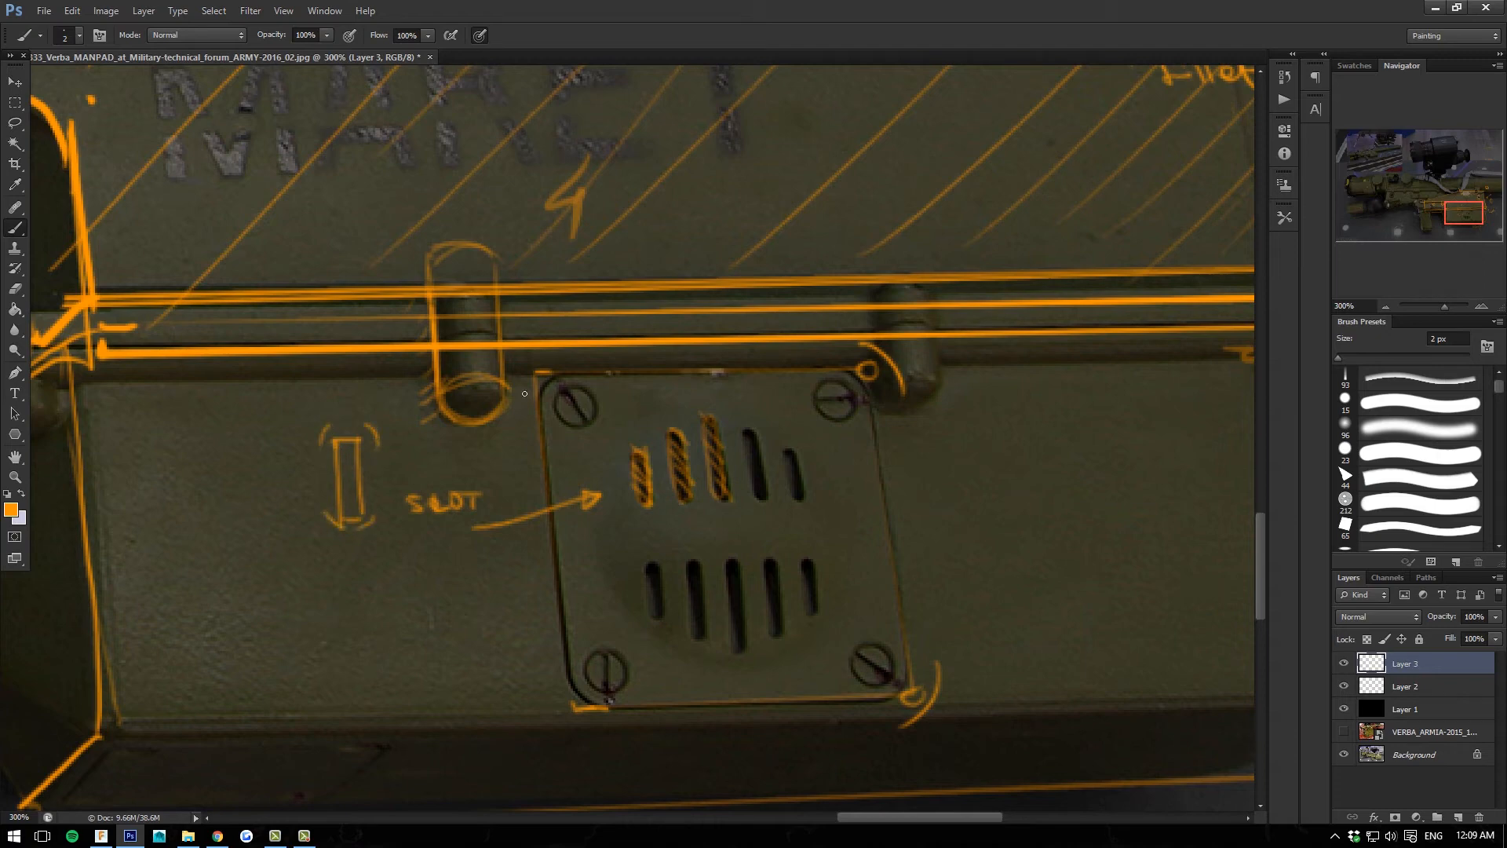
Draw horizontal and vertical centre lines across the vent cover and hatch its upper-left quarter.
key("bracketleft")
left_click(940, 527)
left_click(518, 537, "shift")
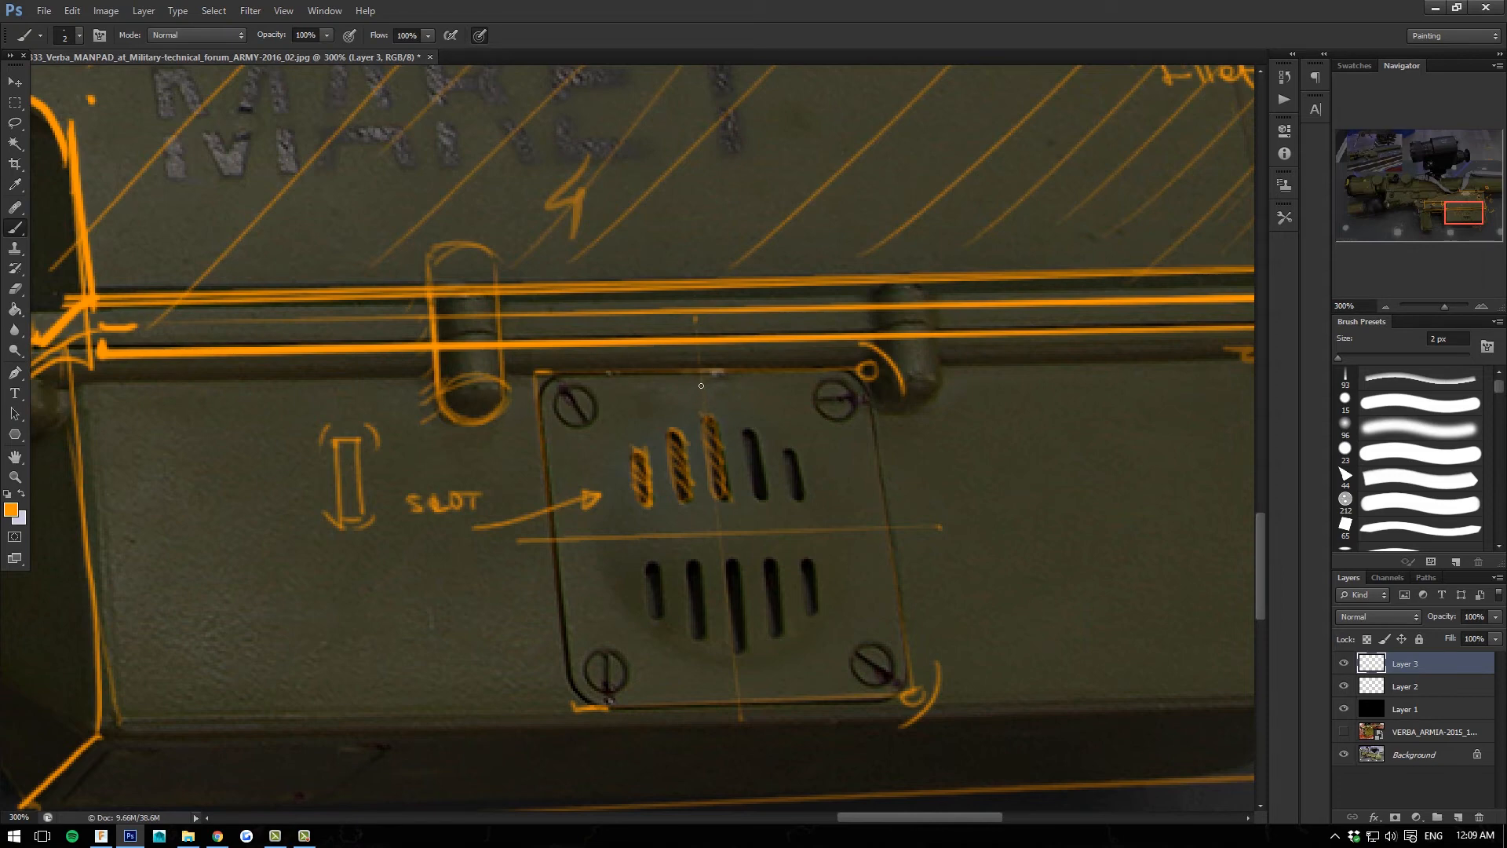
left_click_drag(697, 375, 717, 519)
mouse_move(665, 380)
left_mouse_down()
mouse_move(559, 386)
mouse_move(547, 498)
mouse_move(715, 533)
left_mouse_up()
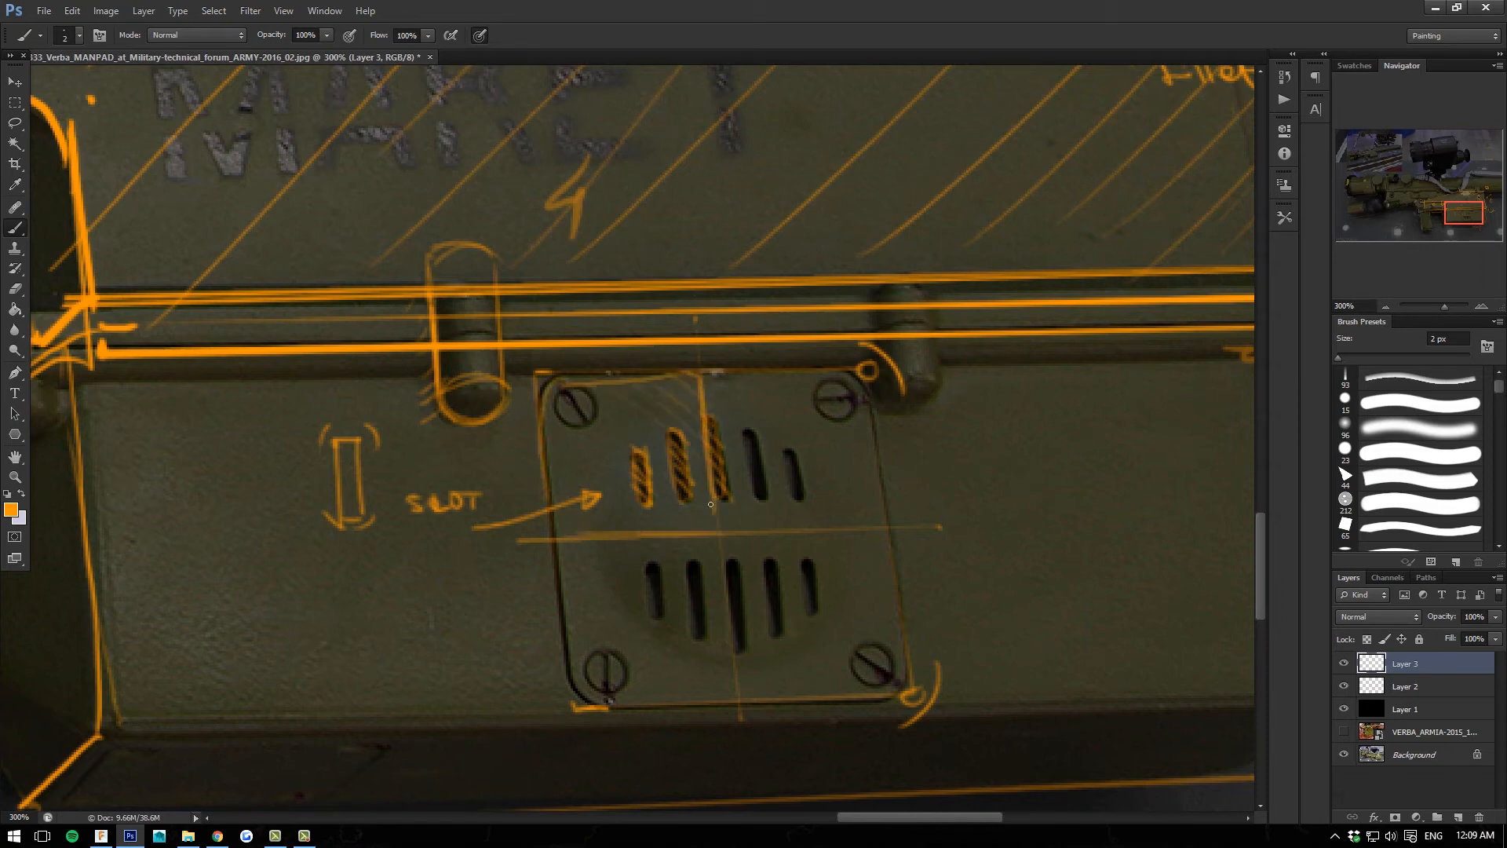
mouse_move(587, 401)
left_mouse_down()
mouse_move(694, 497)
mouse_move(672, 508)
left_mouse_up()
left_click_drag(547, 414, 680, 531)
left_click_drag(560, 454, 652, 531)
mouse_move(555, 466)
left_mouse_down()
mouse_move(632, 529)
mouse_move(584, 527)
left_mouse_up()
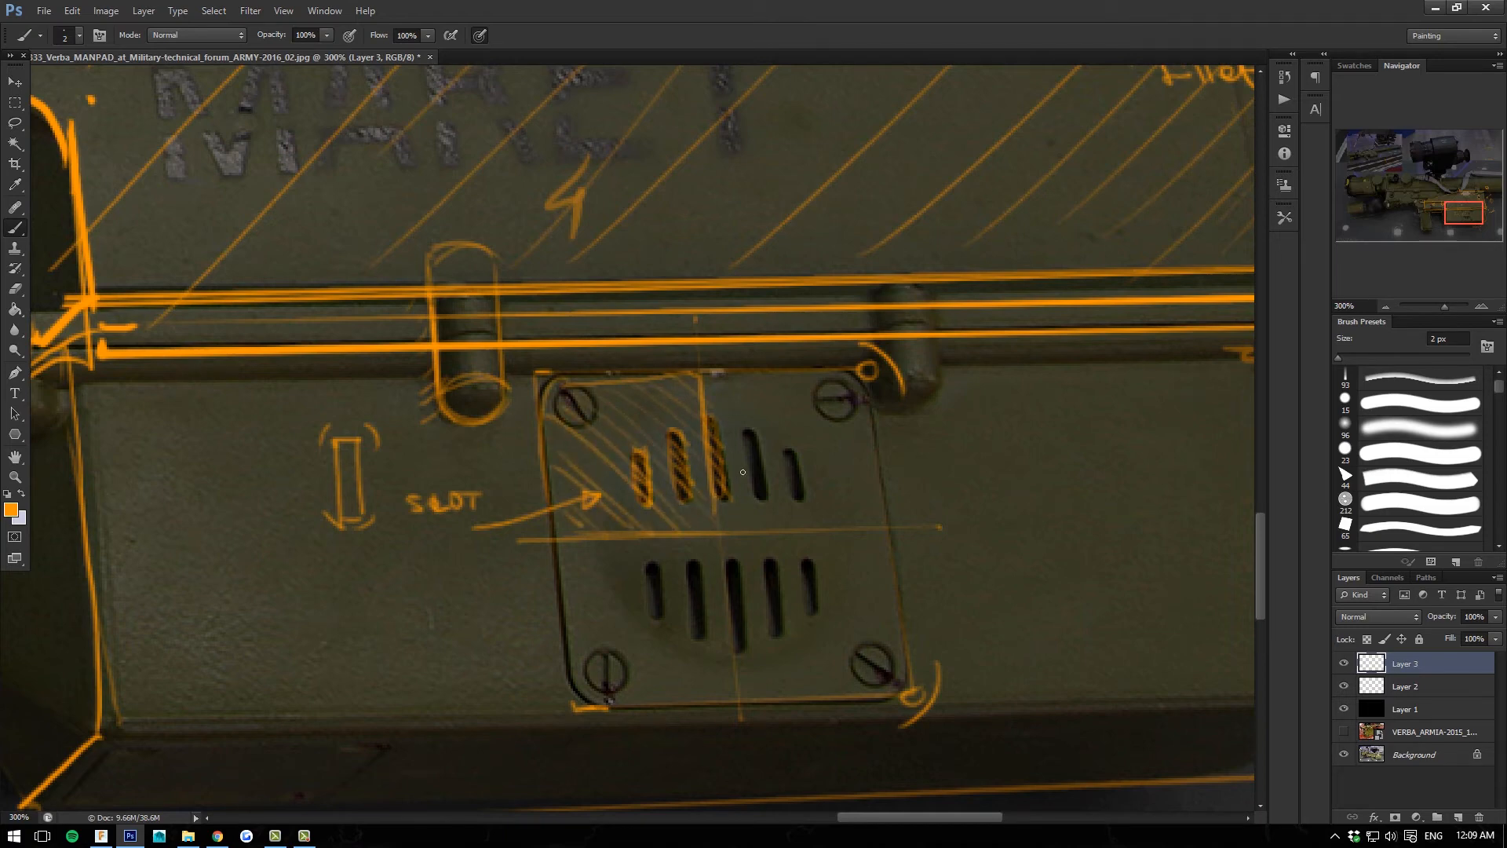
Thicken the vertical centre line and write MIRROR at its lower end and along the horizontal centre line with a 1 px brush.
left_click_drag(735, 620, 714, 525)
left_click_drag(730, 584, 709, 489)
key("bracketleft")
left_click_drag(684, 685, 701, 673)
mouse_move(707, 672)
left_mouse_down()
mouse_move(708, 686)
mouse_move(763, 674)
left_mouse_up()
left_click_drag(767, 675, 797, 676)
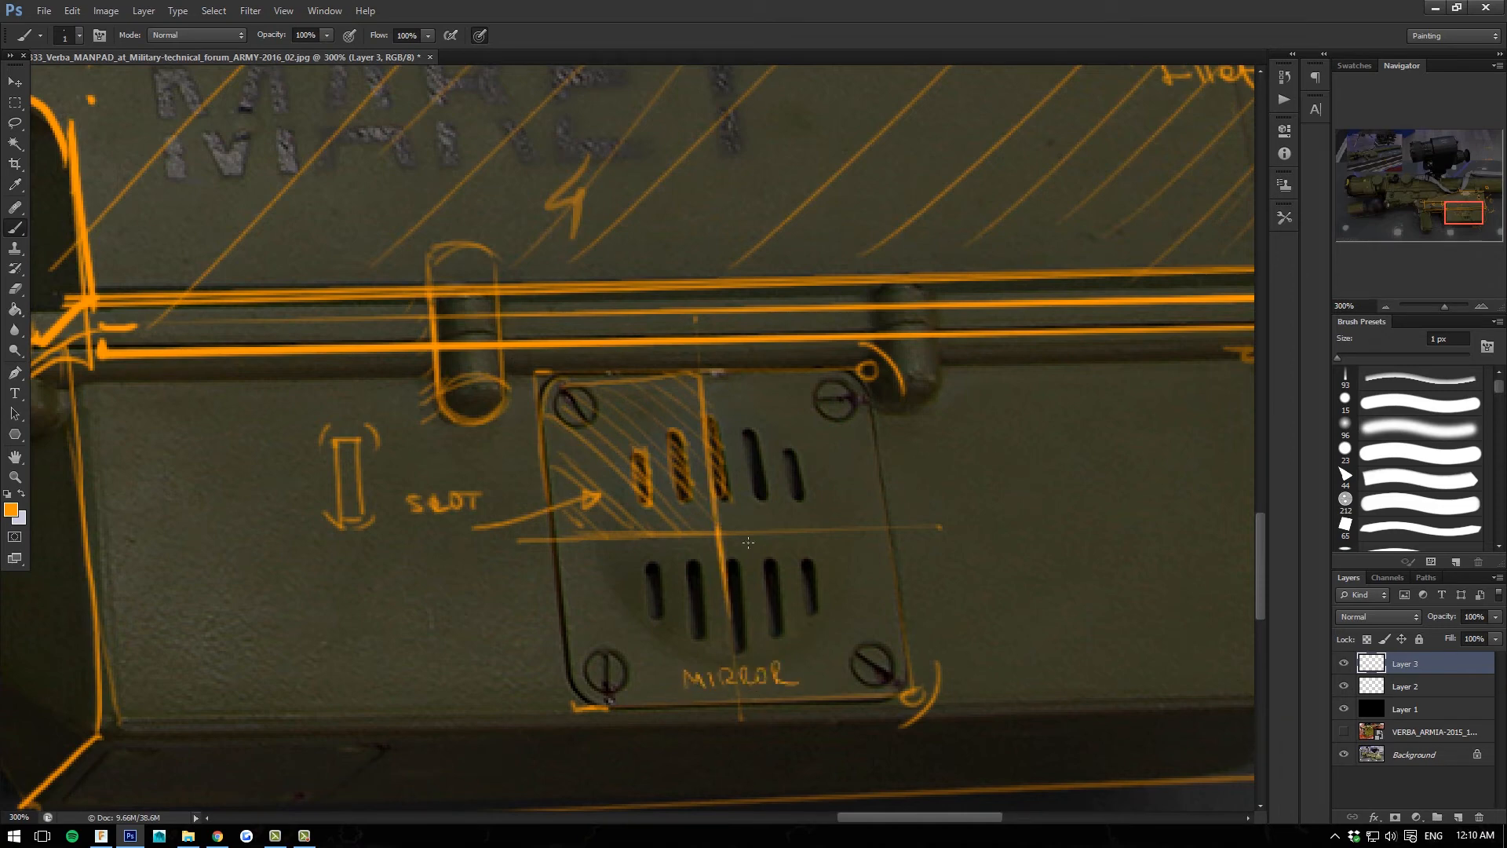
left_click_drag(824, 535, 912, 521)
left_click_drag(924, 519, 924, 535)
left_click_drag(924, 520, 957, 539)
Trace the textured grip panel's top and right edges and the curves around its corner screws with a 2 px brush.
key("ctrl+minus")
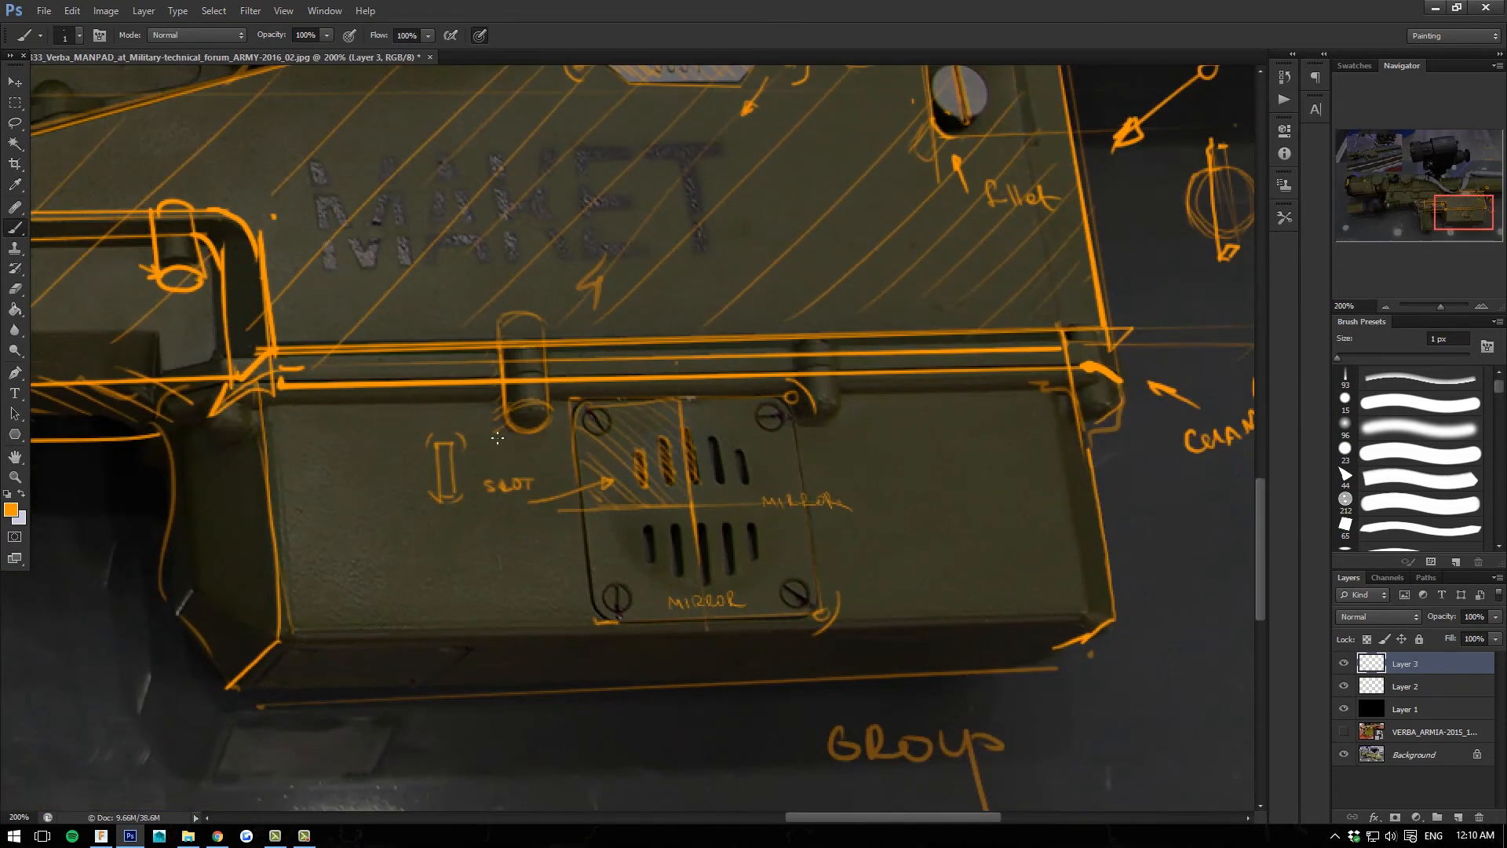
left_click_drag(513, 550, 786, 585)
key("ctrl+minus")
left_click_drag(496, 532, 859, 487)
key("ctrl+plus")
key("ctrl+plus")
left_click_drag(722, 614, 428, 398)
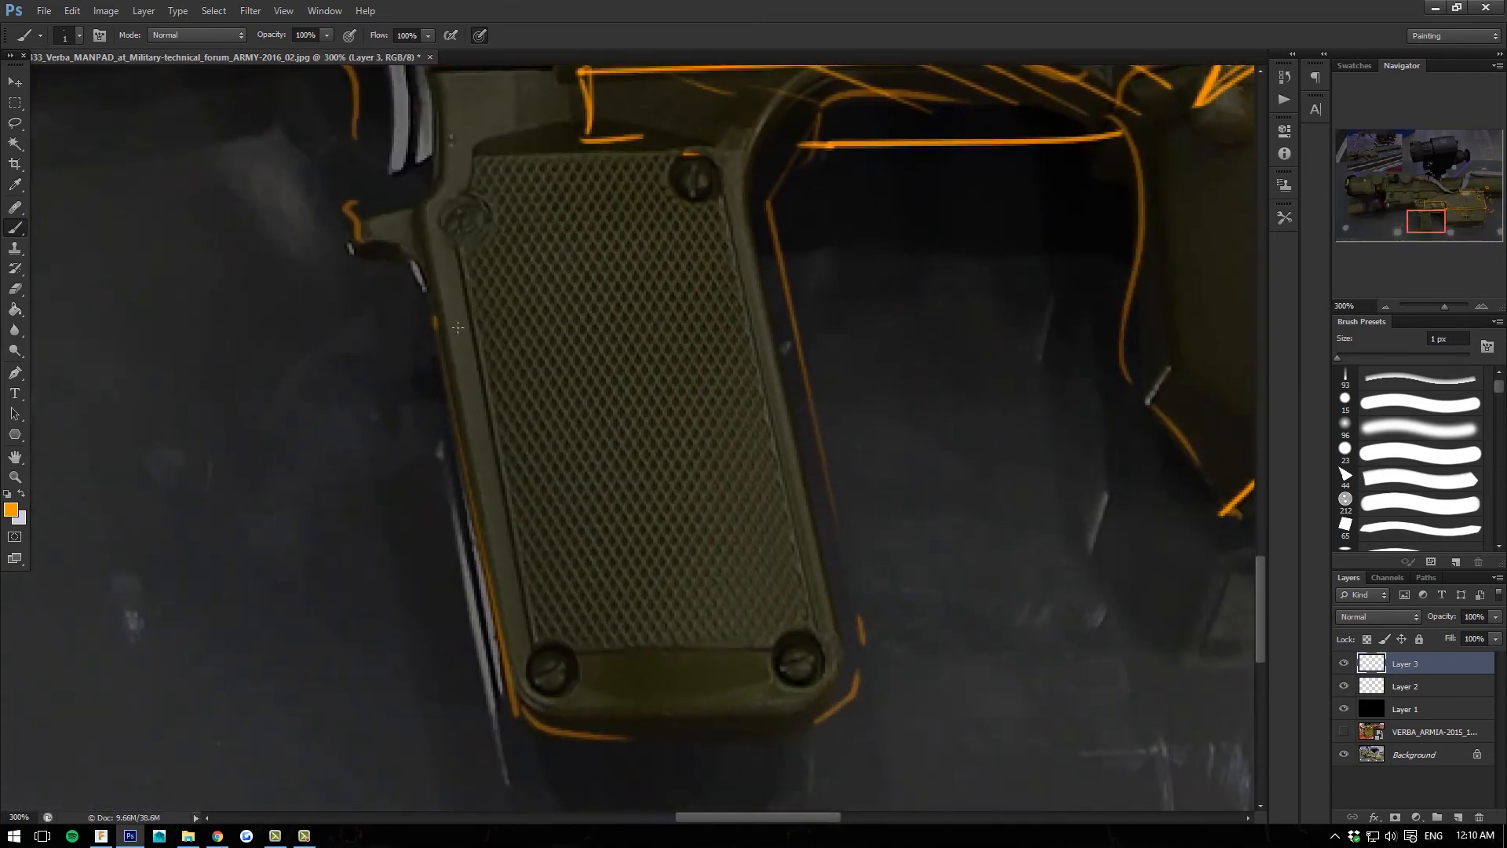
key("bracketright")
mouse_move(812, 621)
left_mouse_down()
mouse_move(761, 643)
mouse_move(804, 614)
left_mouse_up()
left_click_drag(764, 647, 772, 648)
left_click_drag(478, 403, 490, 588)
mouse_move(730, 393)
left_mouse_down()
mouse_move(678, 350)
mouse_move(568, 342)
mouse_move(466, 371)
mouse_move(475, 401)
left_mouse_up()
key("ctrl+minus")
left_click_drag(435, 512, 486, 510)
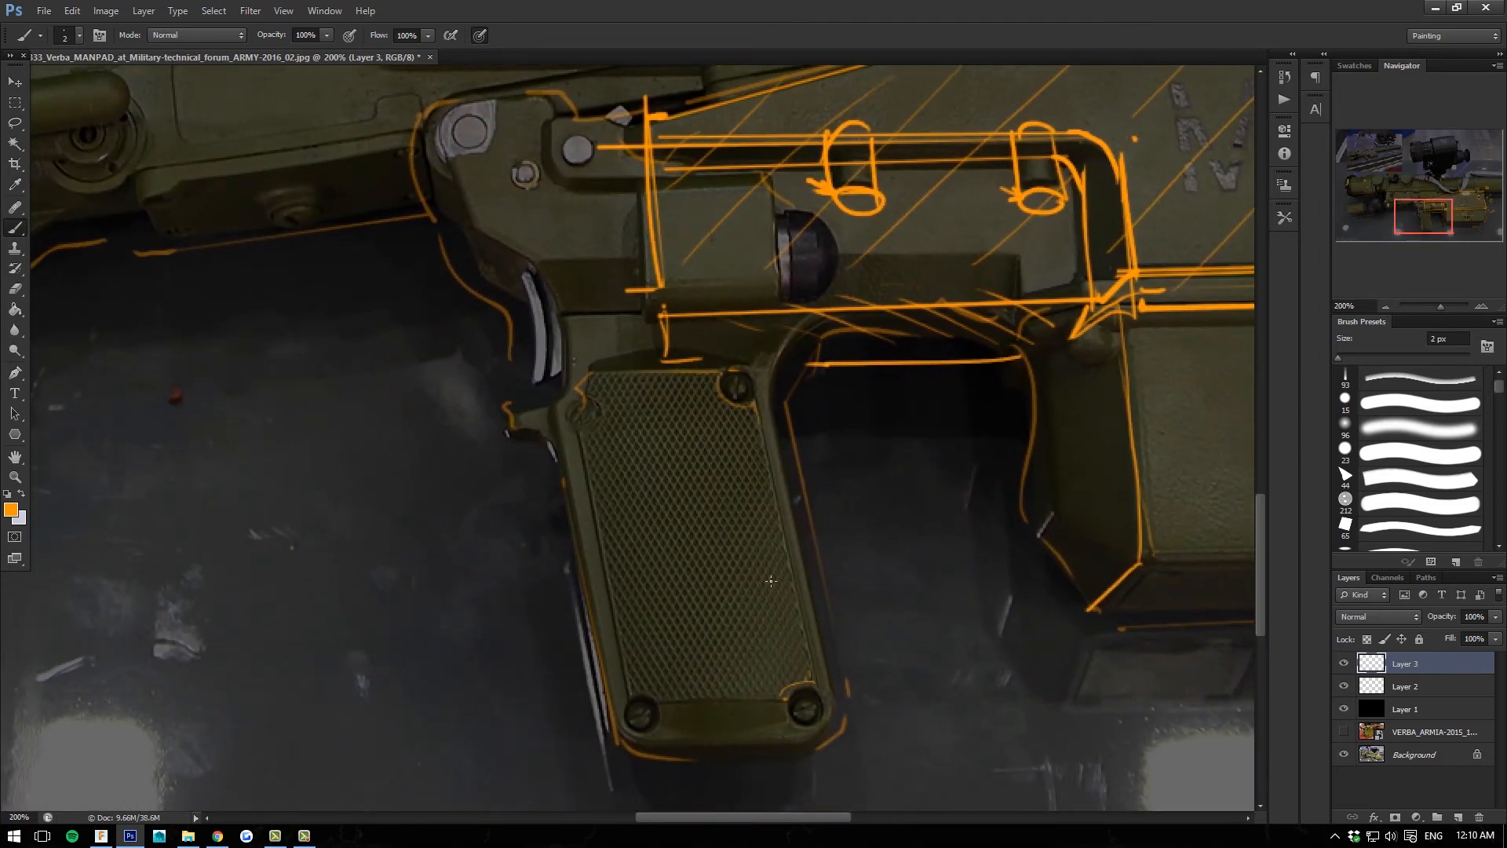
left_click_drag(776, 542, 755, 411)
Sketch a flat-based, domed cross-section of the grip panel beside the grip with a 3 px brush.
key("bracketright")
mouse_move(533, 711)
left_mouse_down()
mouse_move(459, 664)
mouse_move(323, 694)
left_mouse_up()
mouse_move(504, 700)
left_mouse_down()
mouse_move(319, 698)
mouse_move(535, 722)
left_mouse_up()
mouse_move(353, 714)
left_mouse_down()
mouse_move(320, 716)
mouse_move(321, 697)
left_mouse_up()
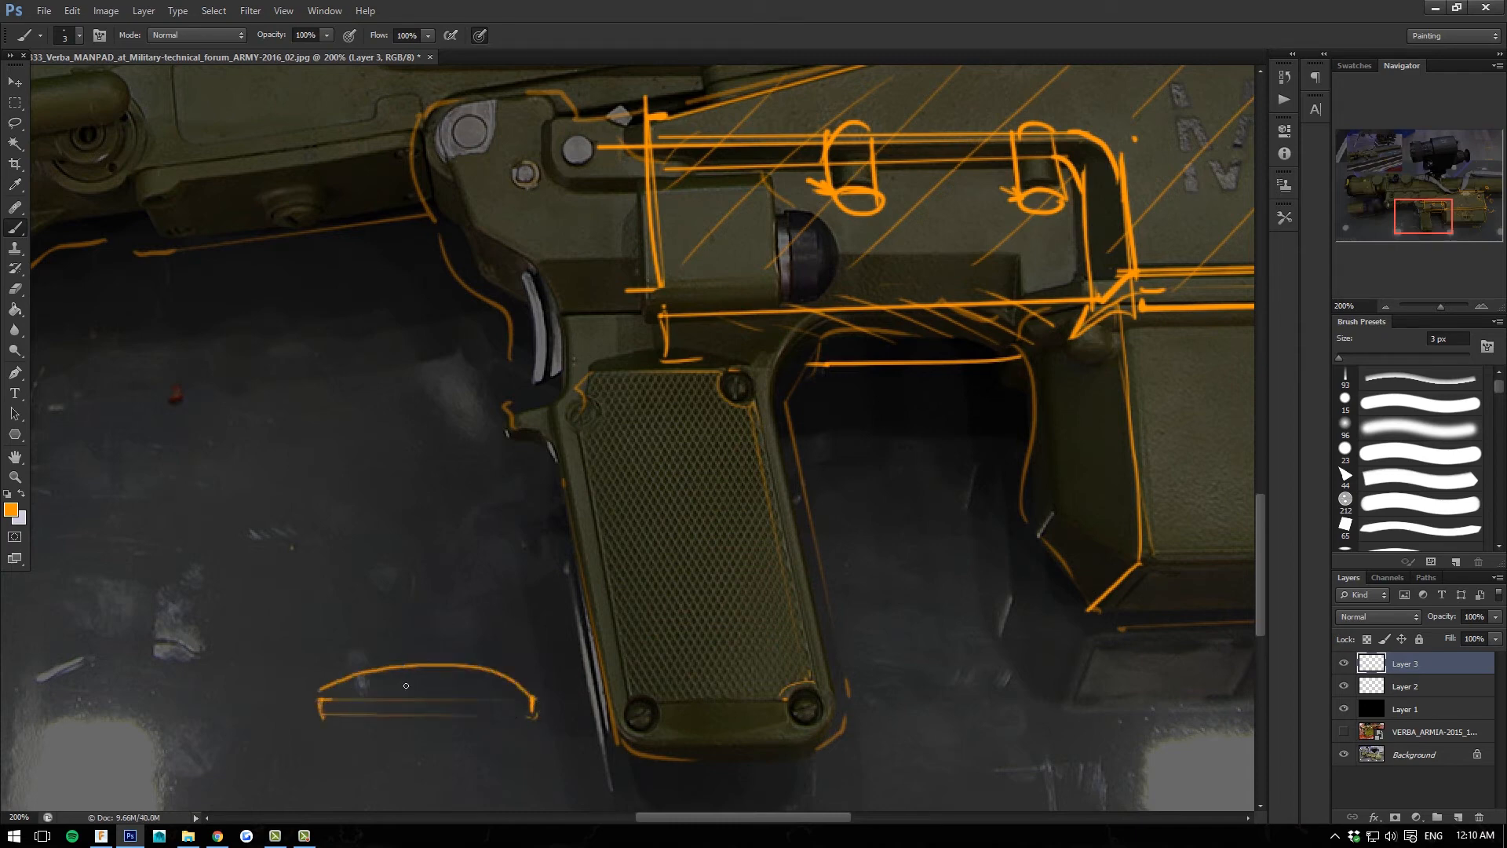
left_click_drag(458, 674, 514, 686)
Trace the grip panel's left edge, arc its lower edge and crosshatch its lower-right corner.
left_click_drag(633, 700, 565, 408)
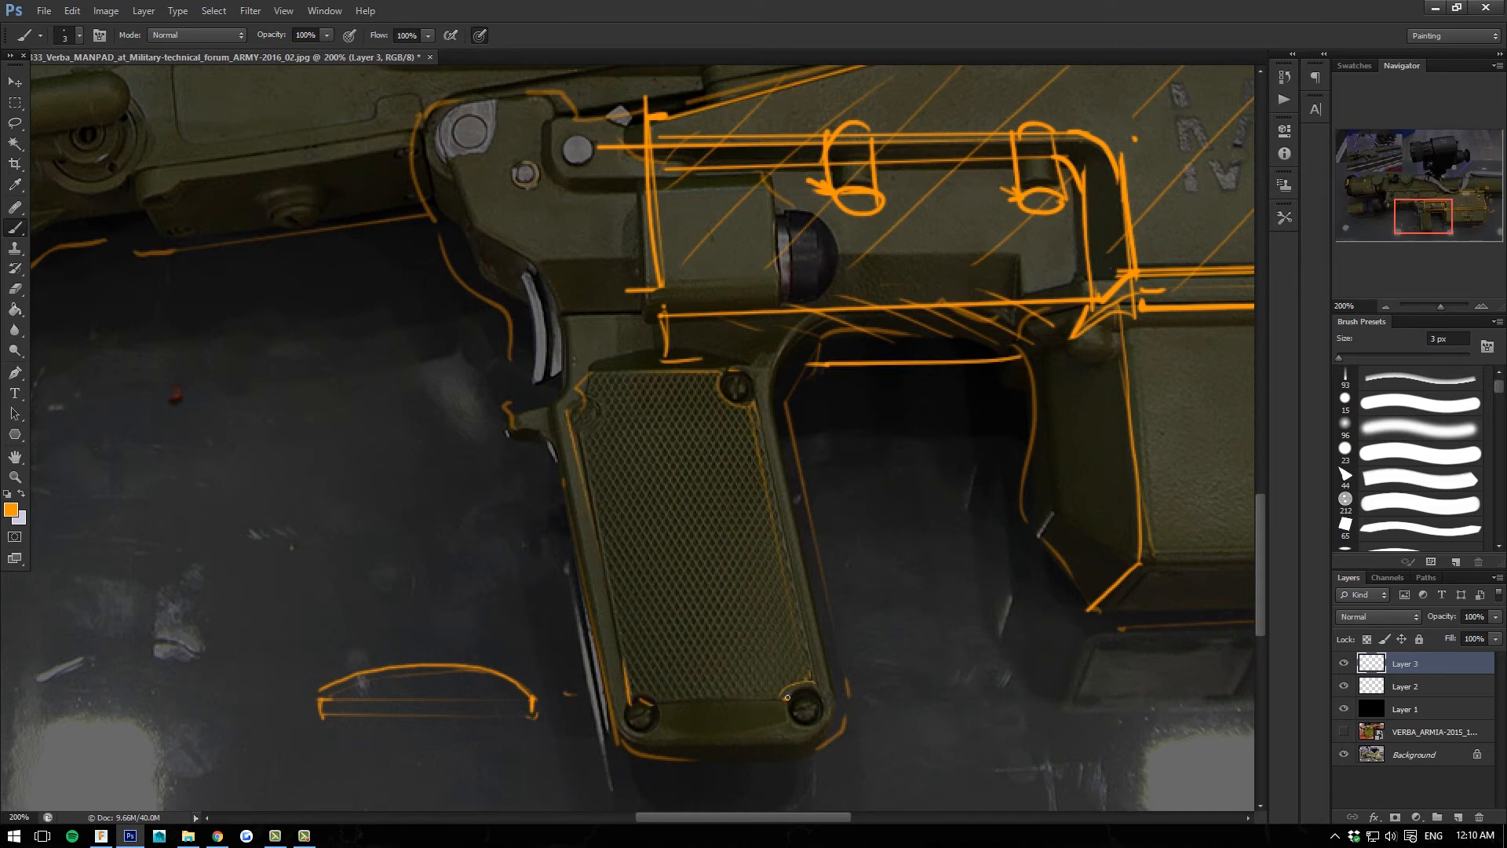
left_click_drag(787, 697, 638, 699)
mouse_move(751, 730)
left_mouse_down()
mouse_move(847, 600)
mouse_move(752, 731)
mouse_move(836, 594)
mouse_move(747, 702)
left_mouse_up()
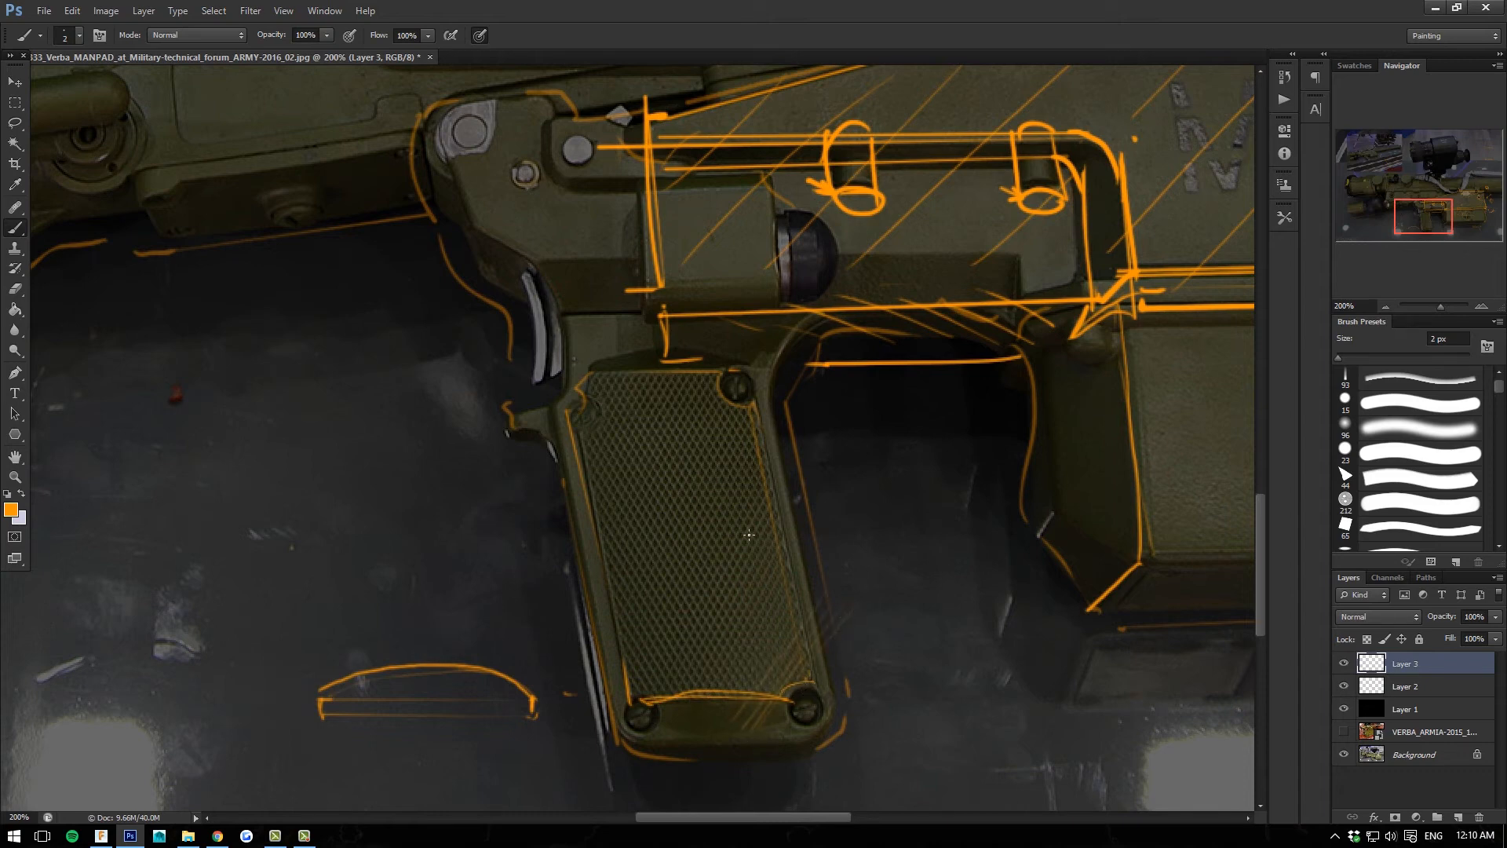
left_click_drag(816, 735, 677, 652)
mouse_move(799, 707)
left_mouse_down()
mouse_move(686, 646)
mouse_move(731, 651)
left_mouse_up()
left_click_drag(805, 676, 738, 636)
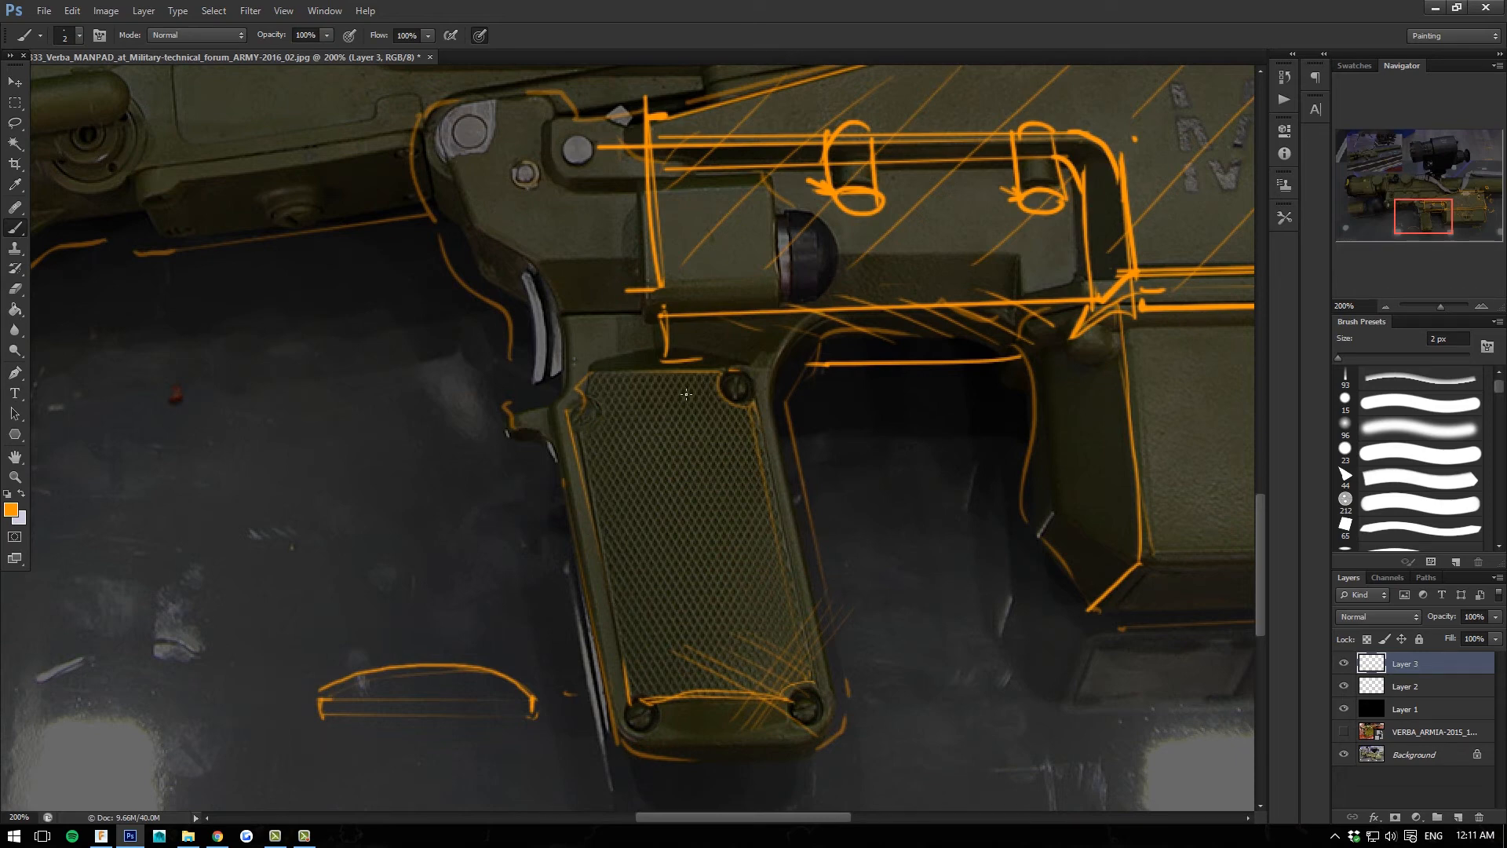
Draw guide lines along the grip panel's upper edge and write "square pattern" beside the grip.
left_click_drag(686, 382, 526, 393)
mouse_move(691, 374)
left_mouse_down()
mouse_move(536, 384)
mouse_move(643, 385)
left_mouse_up()
left_click_drag(653, 378, 667, 384)
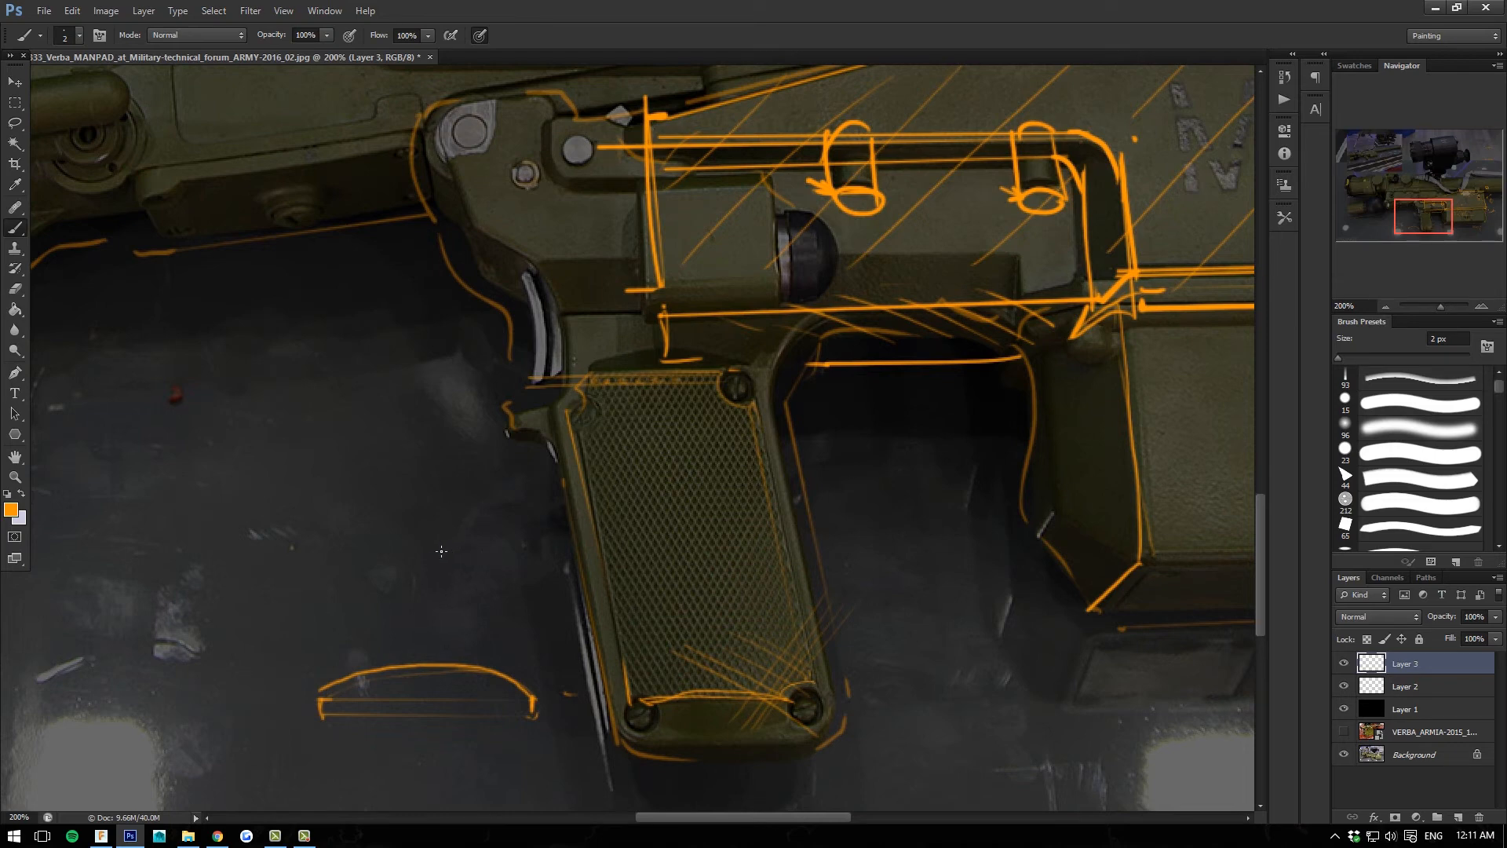
mouse_move(434, 542)
left_mouse_down()
mouse_move(444, 559)
mouse_move(534, 554)
mouse_move(436, 602)
mouse_move(542, 600)
mouse_move(502, 605)
left_mouse_up()
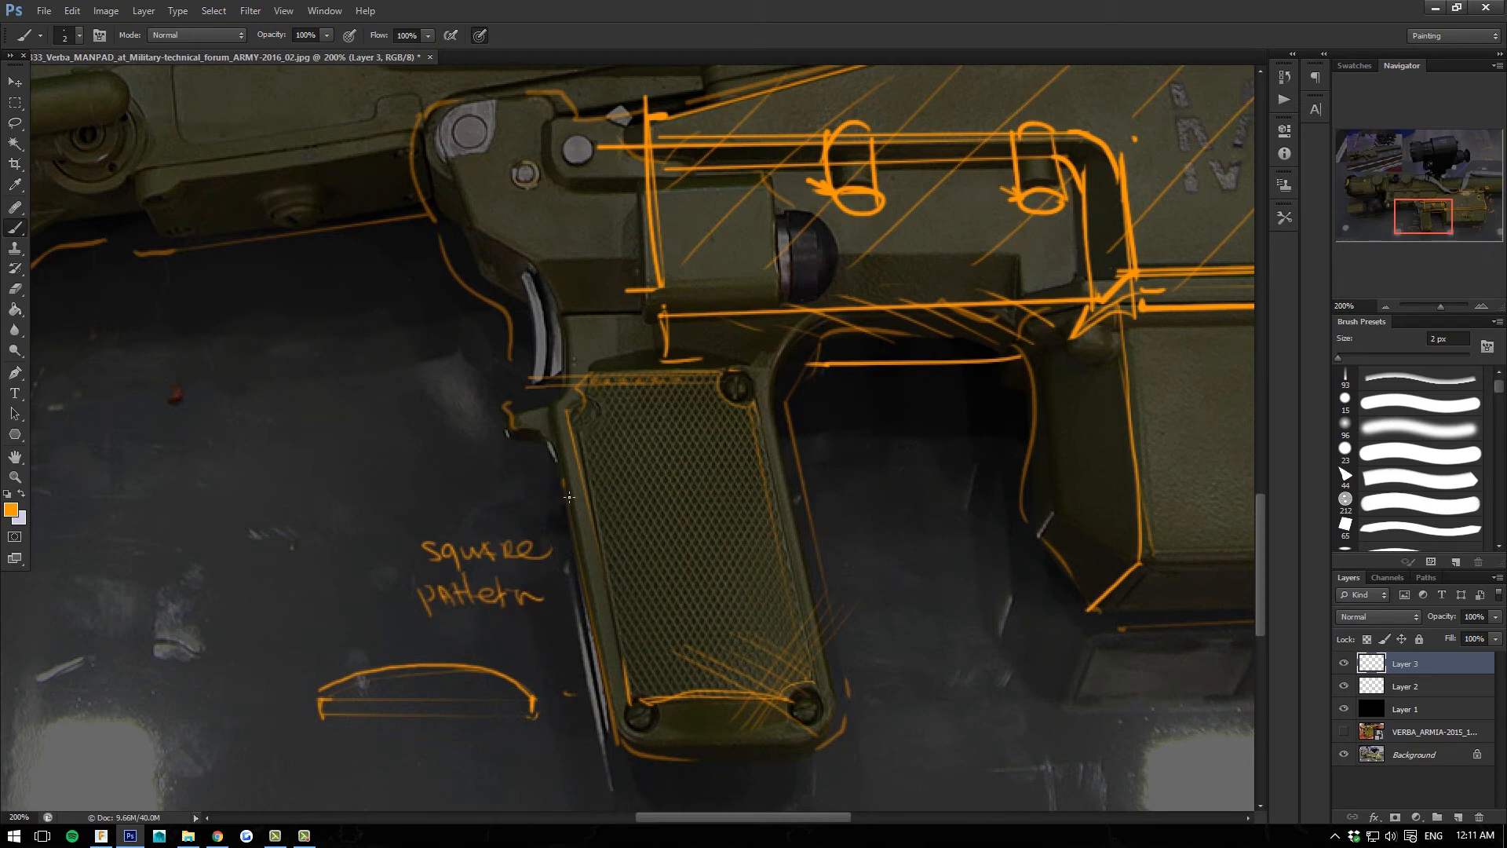
Add short strokes beside the grip's left edge and draw a small arrow above the grip pointing right.
left_click_drag(549, 451, 553, 515)
left_click_drag(548, 497, 558, 498)
left_click_drag(568, 354, 615, 354)
mouse_move(609, 348)
left_mouse_down()
mouse_move(628, 355)
mouse_move(609, 362)
left_mouse_up()
key("ctrl+minus")
left_click_drag(421, 491, 854, 652)
key("ctrl+plus")
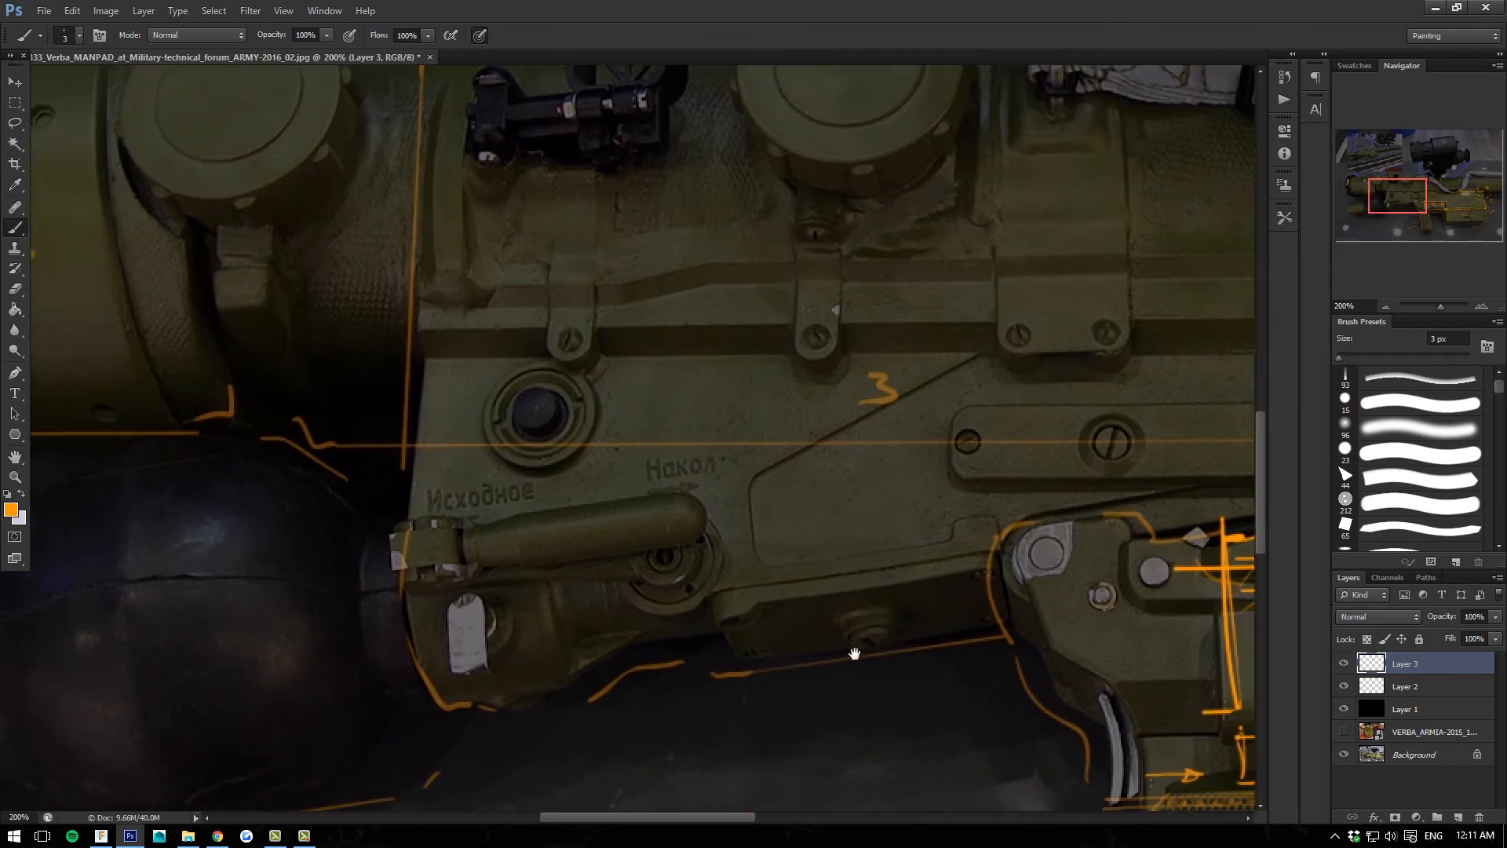
key("ctrl+minus")
left_click_drag(790, 396, 719, 653)
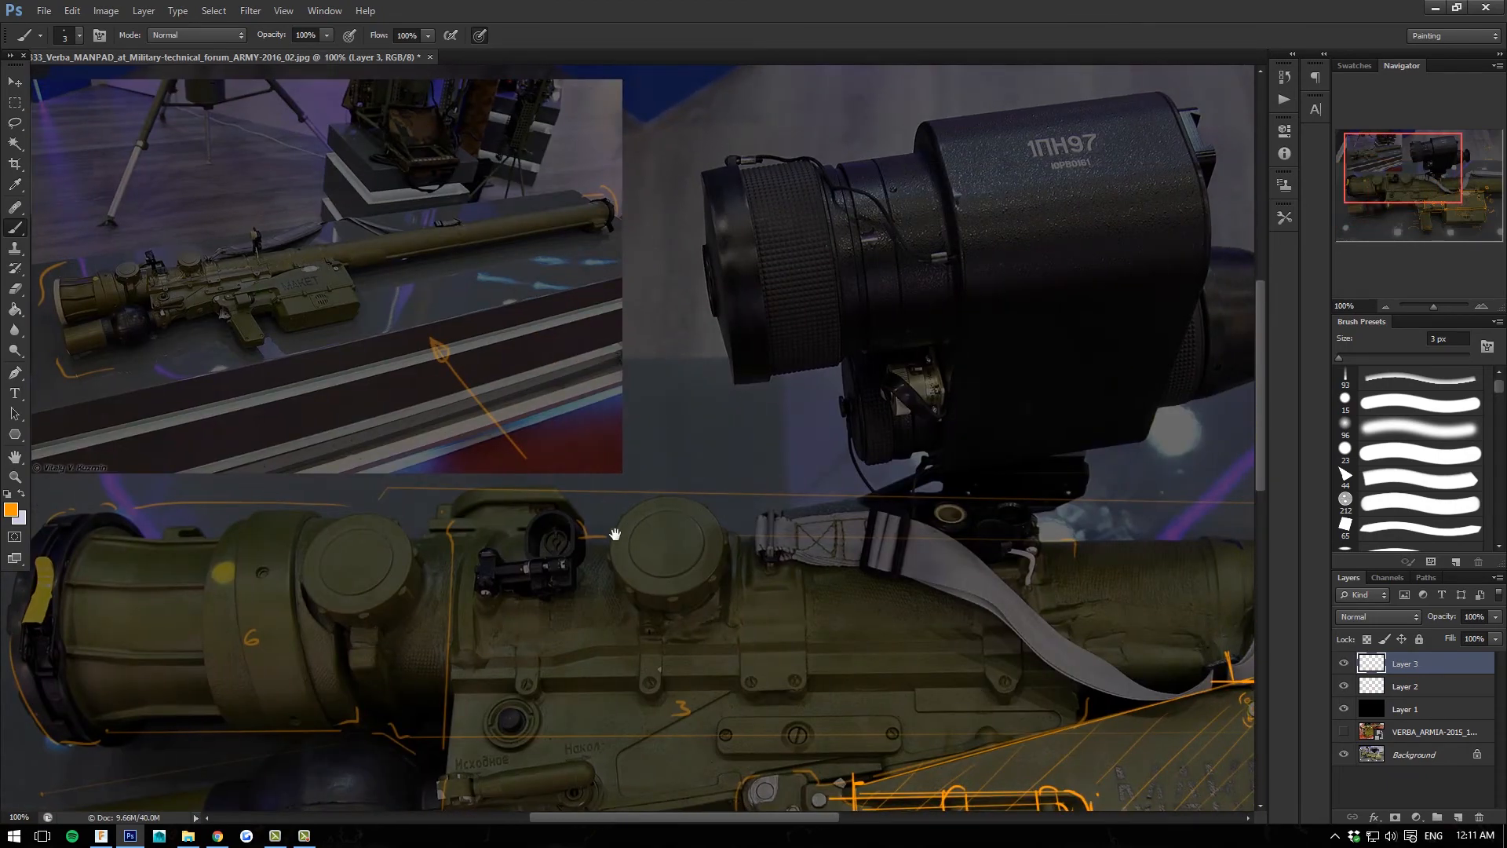
Trace the outer edge and inner circle of the round knob between the black sight and the strap.
key("ctrl+plus")
left_click_drag(555, 599, 518, 440)
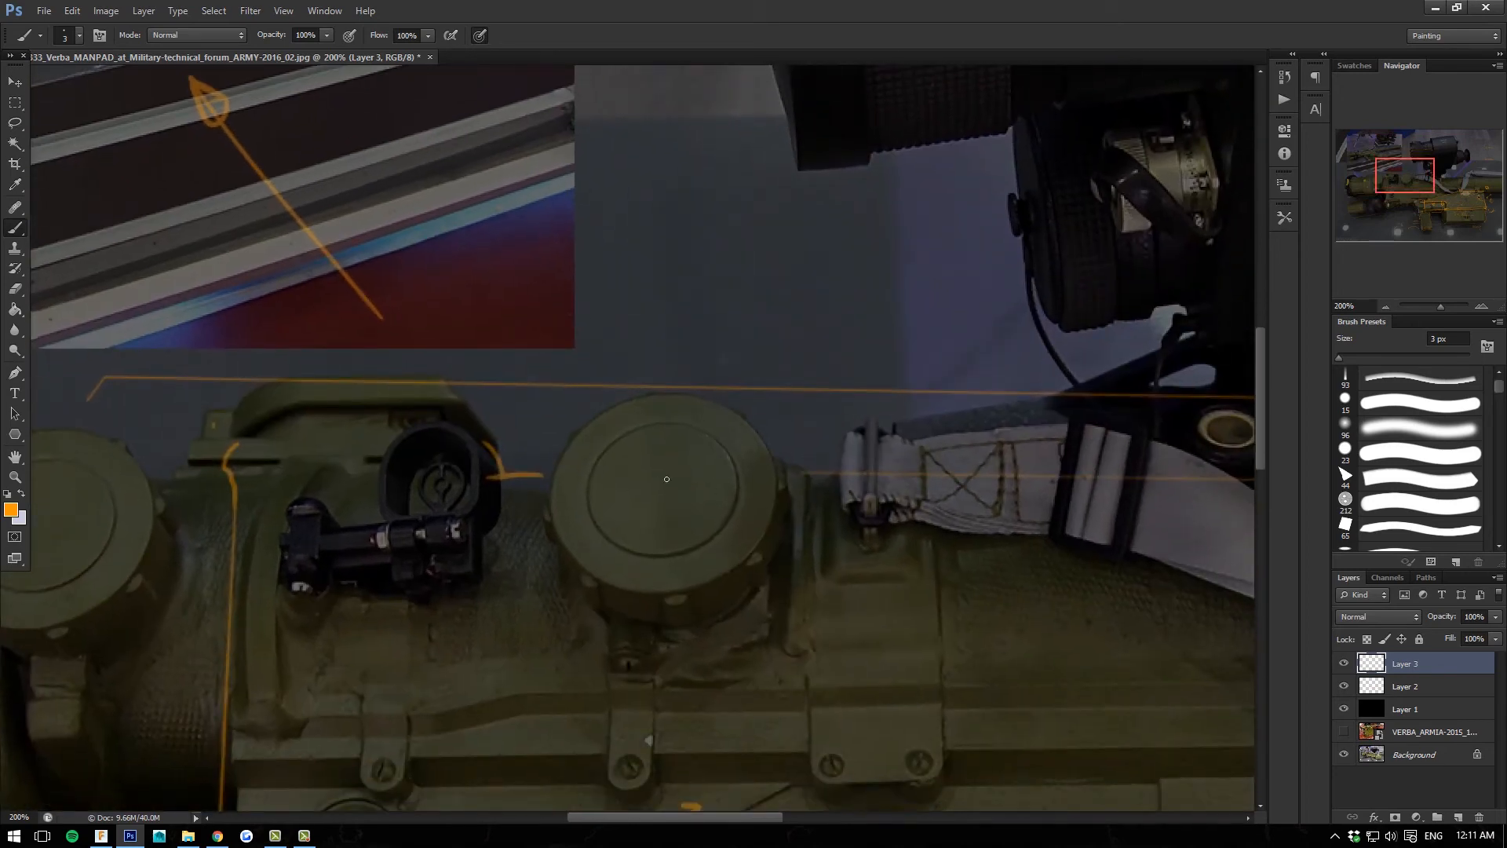
left_click_drag(561, 611, 563, 610)
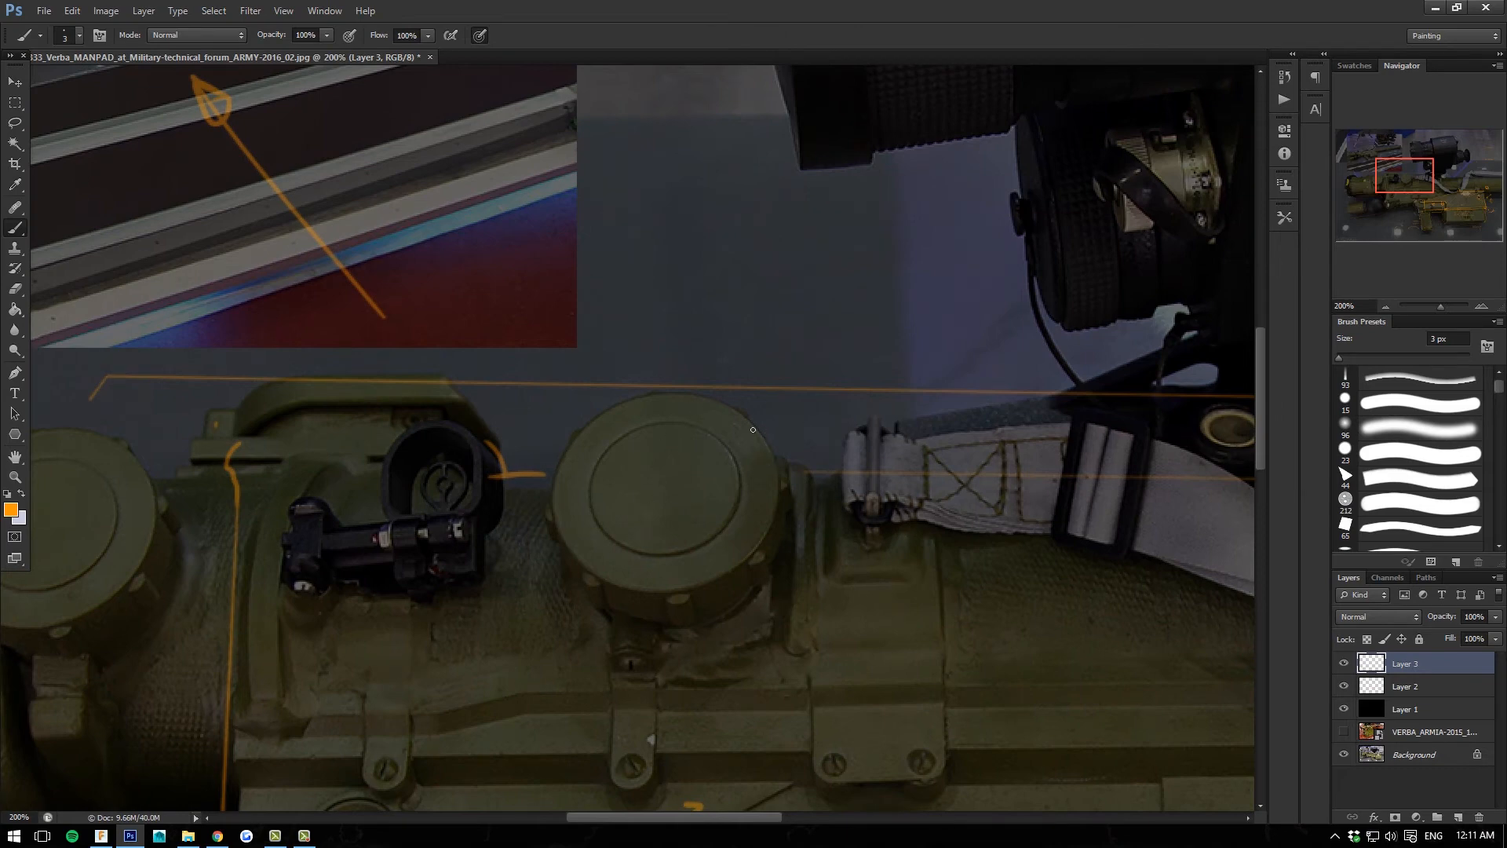
left_click_drag(734, 409, 776, 518)
mouse_move(734, 412)
left_mouse_down()
mouse_move(588, 433)
mouse_move(570, 484)
mouse_move(596, 587)
left_mouse_up()
left_click_drag(721, 592, 631, 603)
mouse_move(734, 455)
left_mouse_down()
mouse_move(725, 526)
mouse_move(621, 432)
left_mouse_up()
left_click_drag(732, 520, 661, 554)
left_click_drag(630, 429, 607, 454)
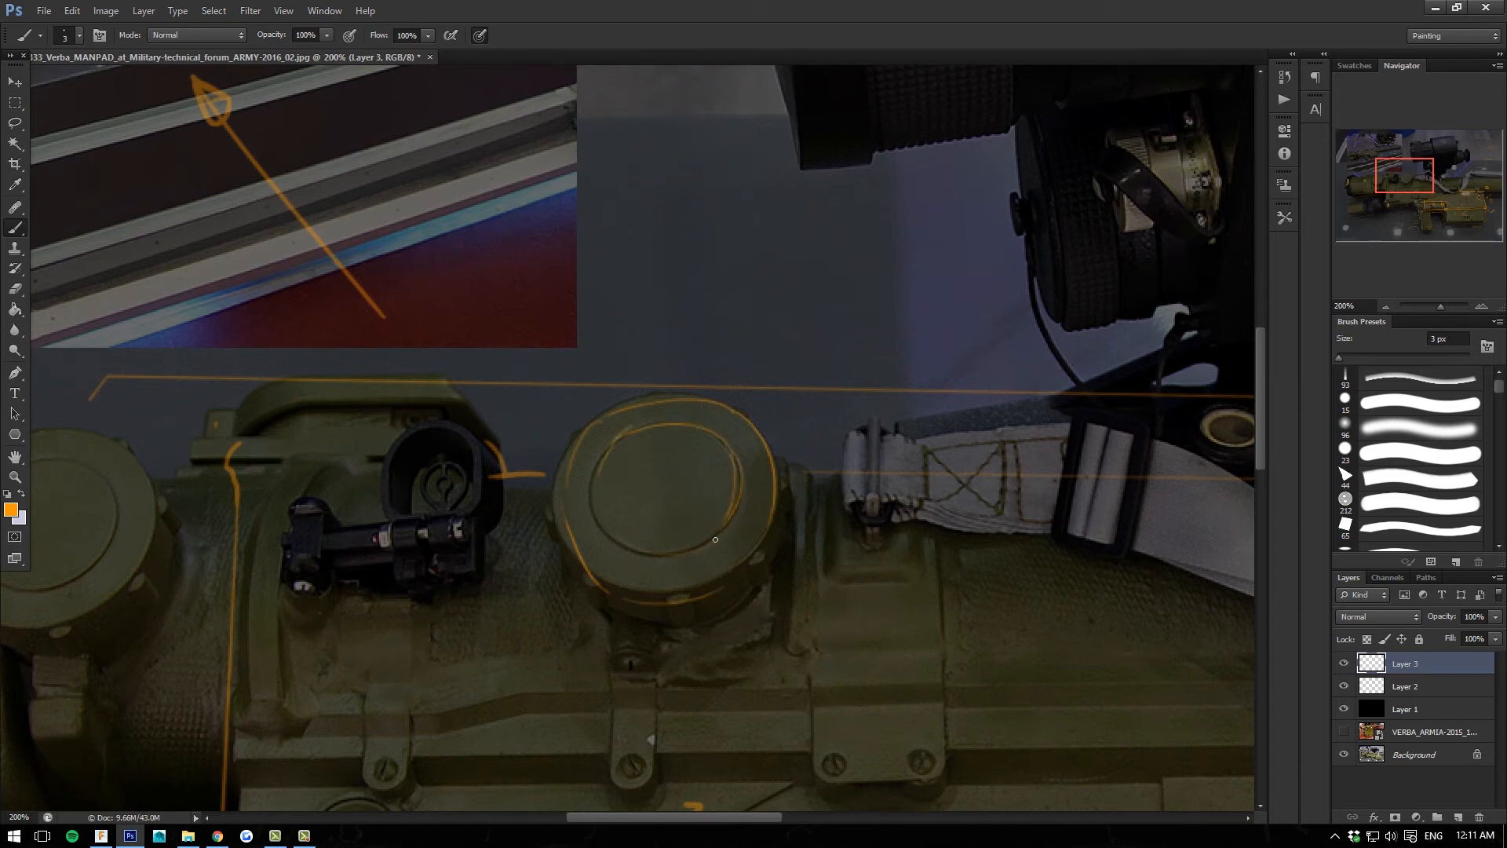
Complete the knob's inner circle, trace its lower rim and outline one notch on its lower-right side.
left_click_drag(716, 539, 606, 517)
mouse_move(775, 449)
left_mouse_down()
mouse_move(785, 513)
mouse_move(676, 628)
mouse_move(579, 583)
left_mouse_up()
mouse_move(758, 551)
left_mouse_down()
mouse_move(747, 565)
mouse_move(778, 586)
mouse_move(753, 595)
left_mouse_up()
mouse_move(744, 566)
left_mouse_down()
mouse_move(762, 606)
mouse_move(764, 553)
left_mouse_up()
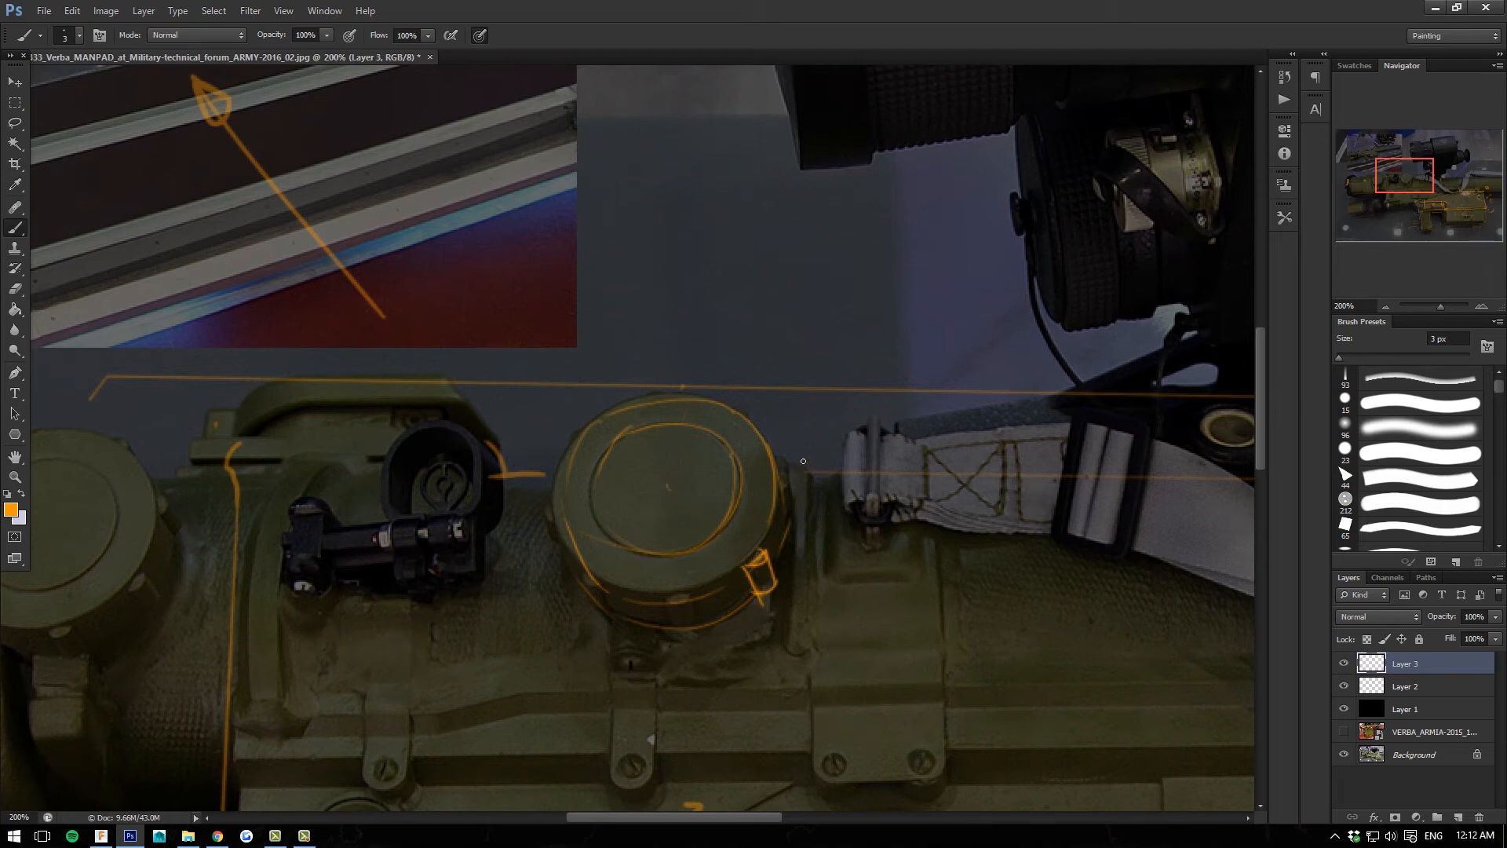
Mark the notch positions around the knob with short ticks and write "RADIAL symmetry 8 p" beside it.
left_click_drag(802, 460, 788, 447)
left_click_drag(683, 368, 678, 374)
left_click_drag(764, 394, 744, 381)
left_click_drag(567, 404, 584, 403)
left_click_drag(500, 493, 527, 504)
left_click_drag(530, 589, 554, 597)
left_click_drag(650, 644, 667, 642)
left_click_drag(785, 551, 802, 561)
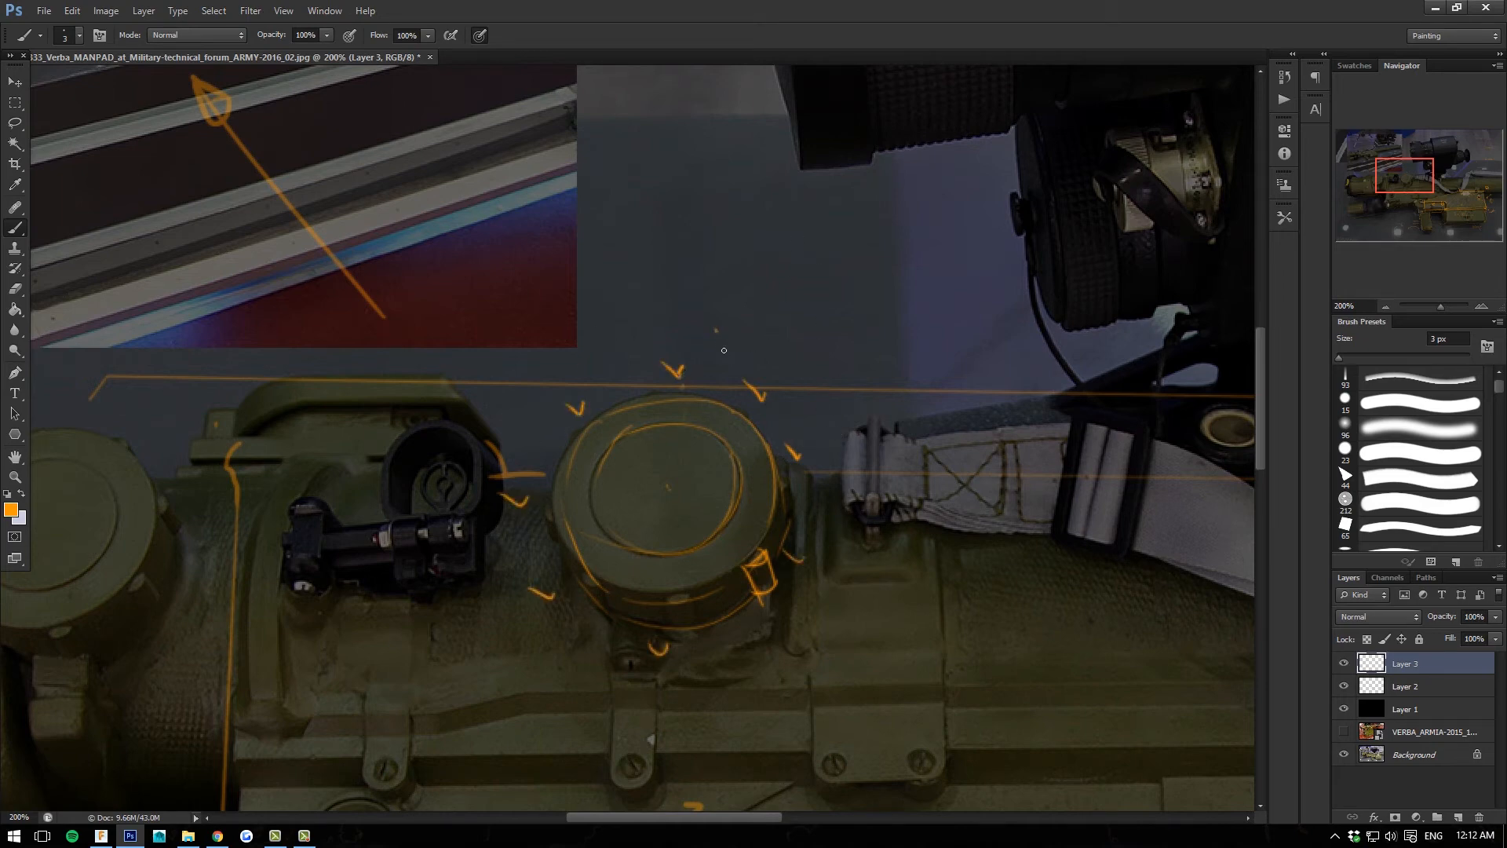
mouse_move(716, 353)
left_mouse_down()
mouse_move(797, 348)
mouse_move(753, 367)
mouse_move(792, 336)
mouse_move(787, 390)
mouse_move(806, 374)
mouse_move(878, 389)
mouse_move(901, 375)
mouse_move(854, 438)
left_mouse_up()
Circle the other round knob beside part 6, and draw a link line with "CTRL C" and "CTRL V" over the black sight.
key("ctrl+minus")
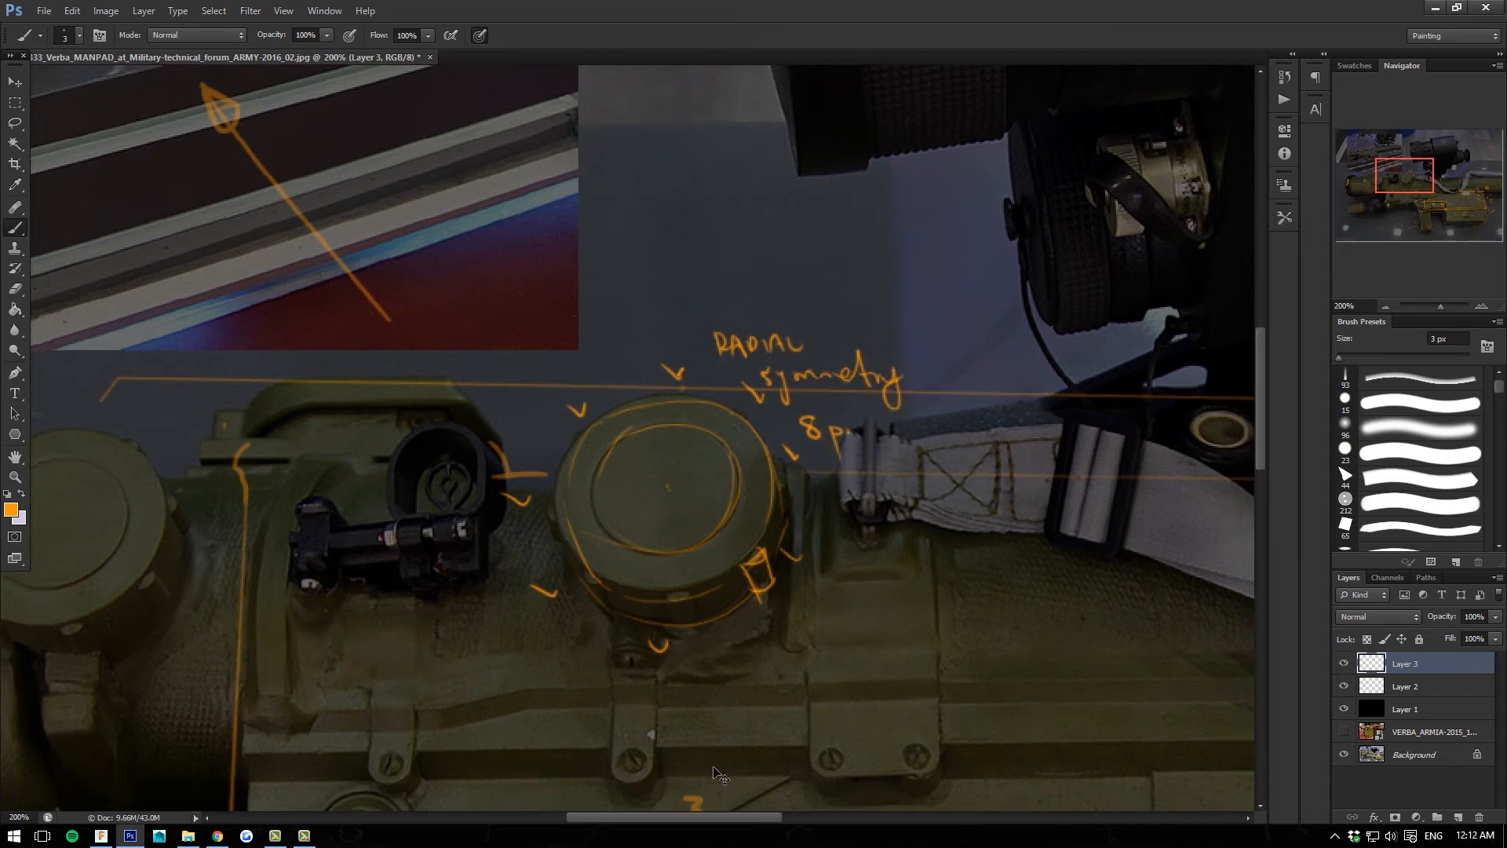
key("ctrl+plus")
key("ctrl+minus")
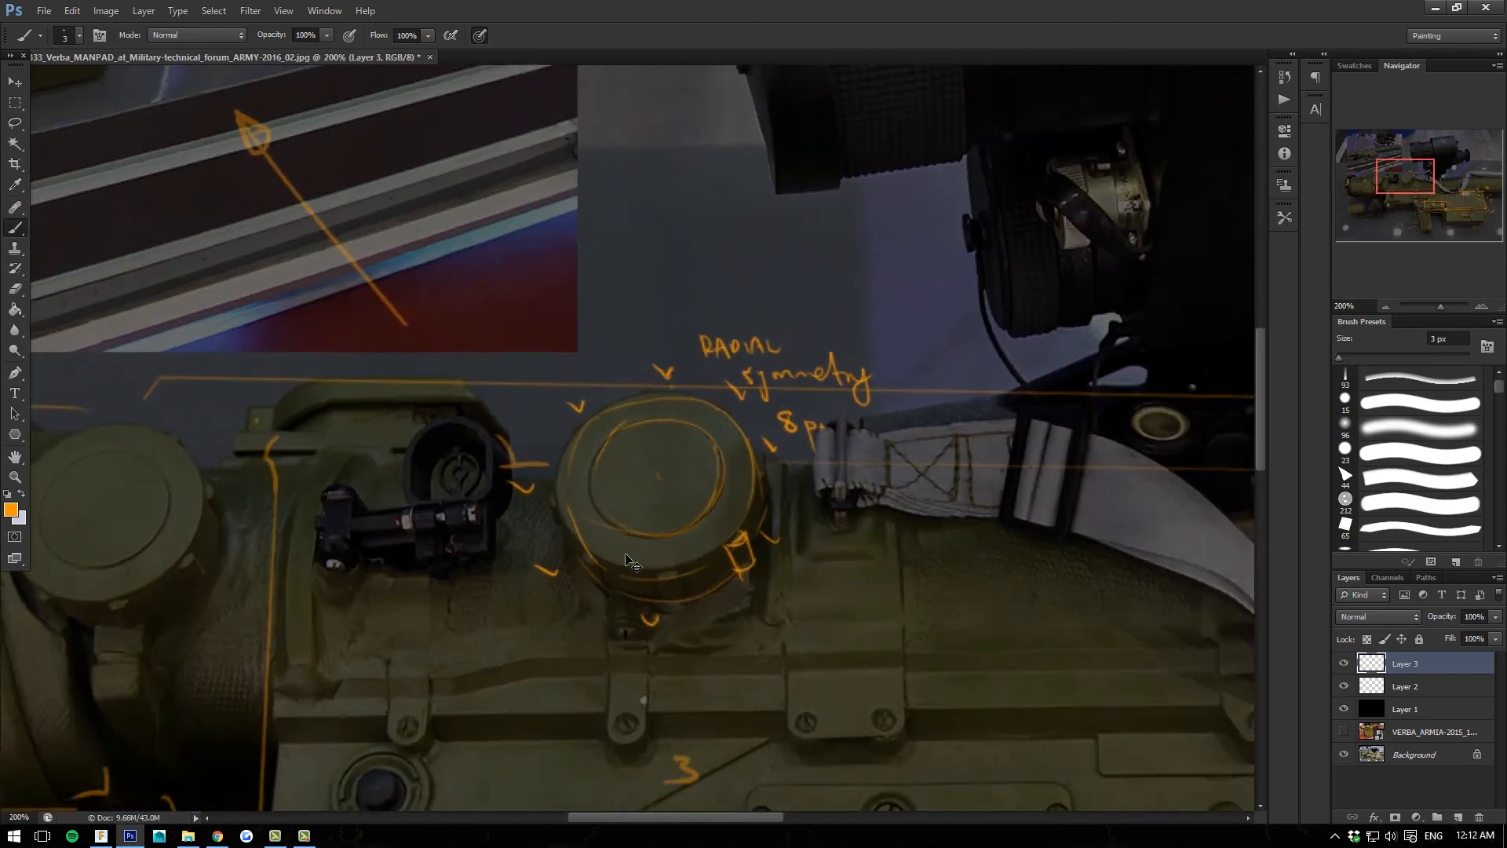
left_click_drag(680, 631, 723, 692)
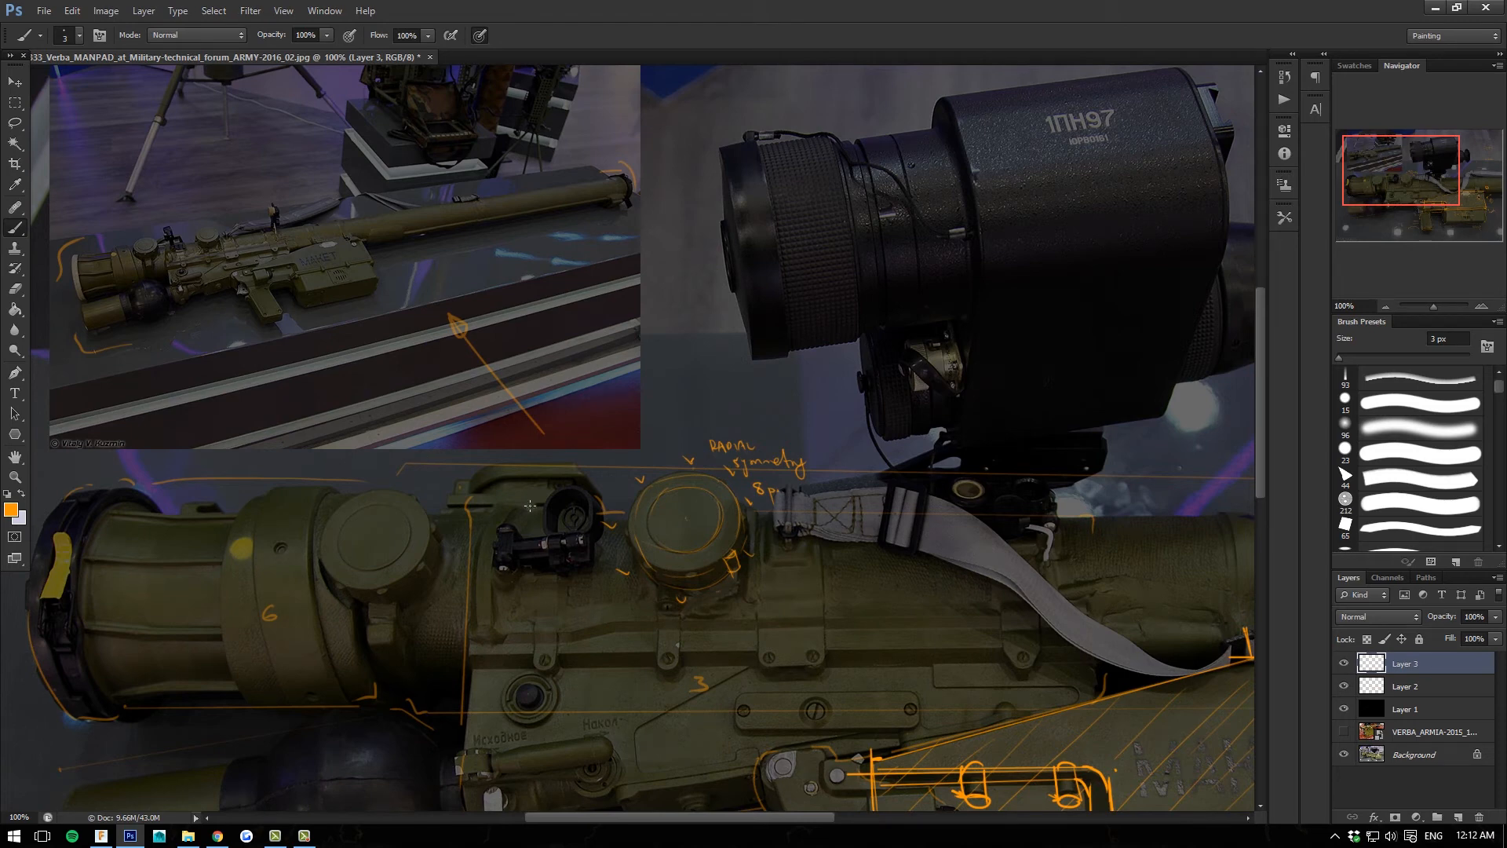
mouse_move(507, 547)
left_mouse_down()
mouse_move(571, 557)
mouse_move(517, 581)
mouse_move(587, 574)
left_mouse_up()
mouse_move(482, 533)
left_mouse_down()
mouse_move(416, 595)
mouse_move(332, 540)
mouse_move(346, 582)
mouse_move(438, 580)
mouse_move(397, 489)
left_mouse_up()
key("ctrl+minus")
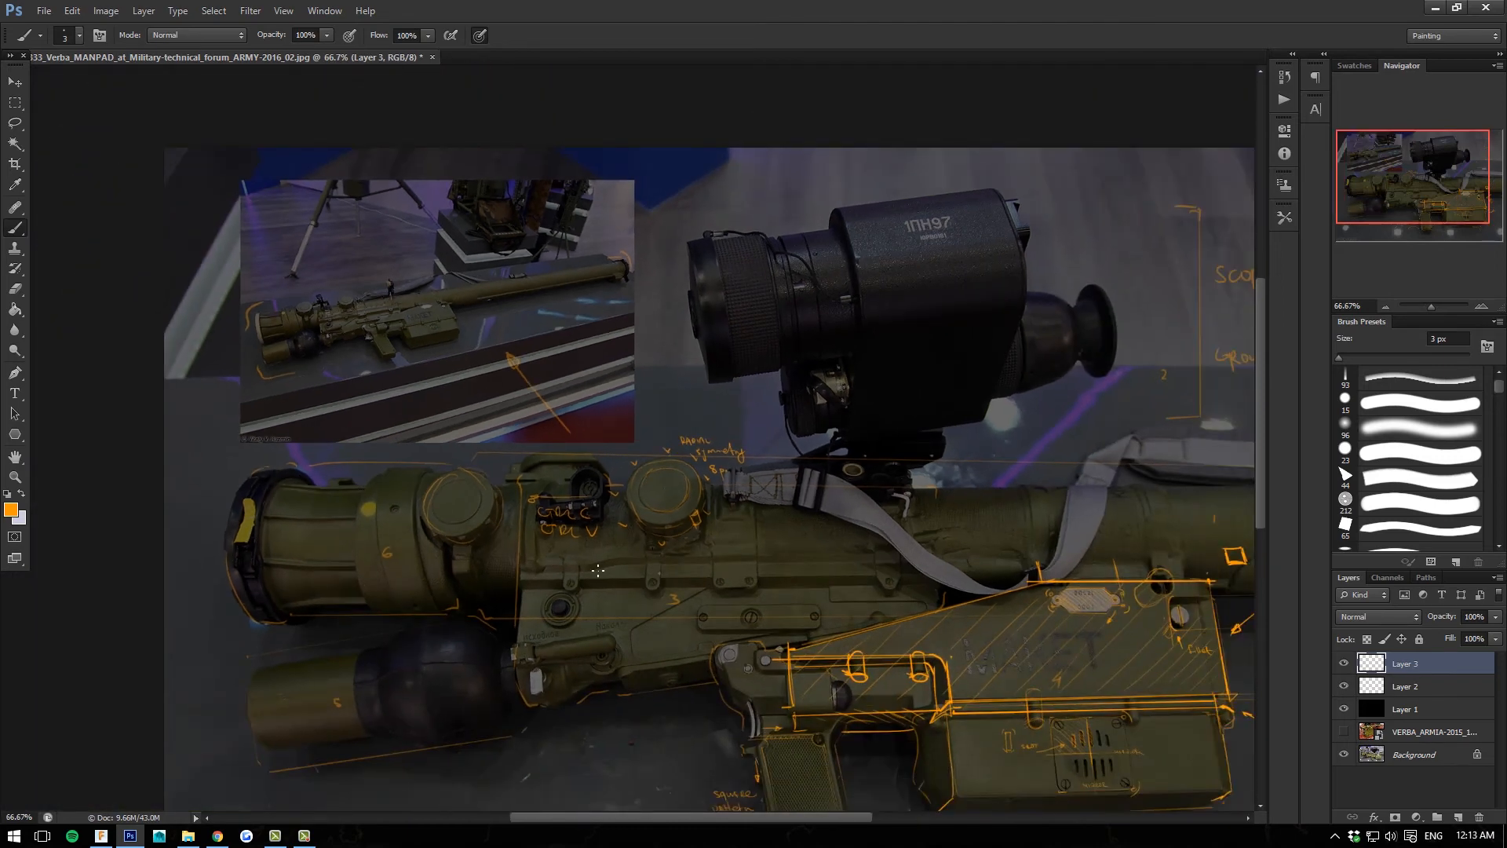
left_click_drag(457, 629, 449, 627)
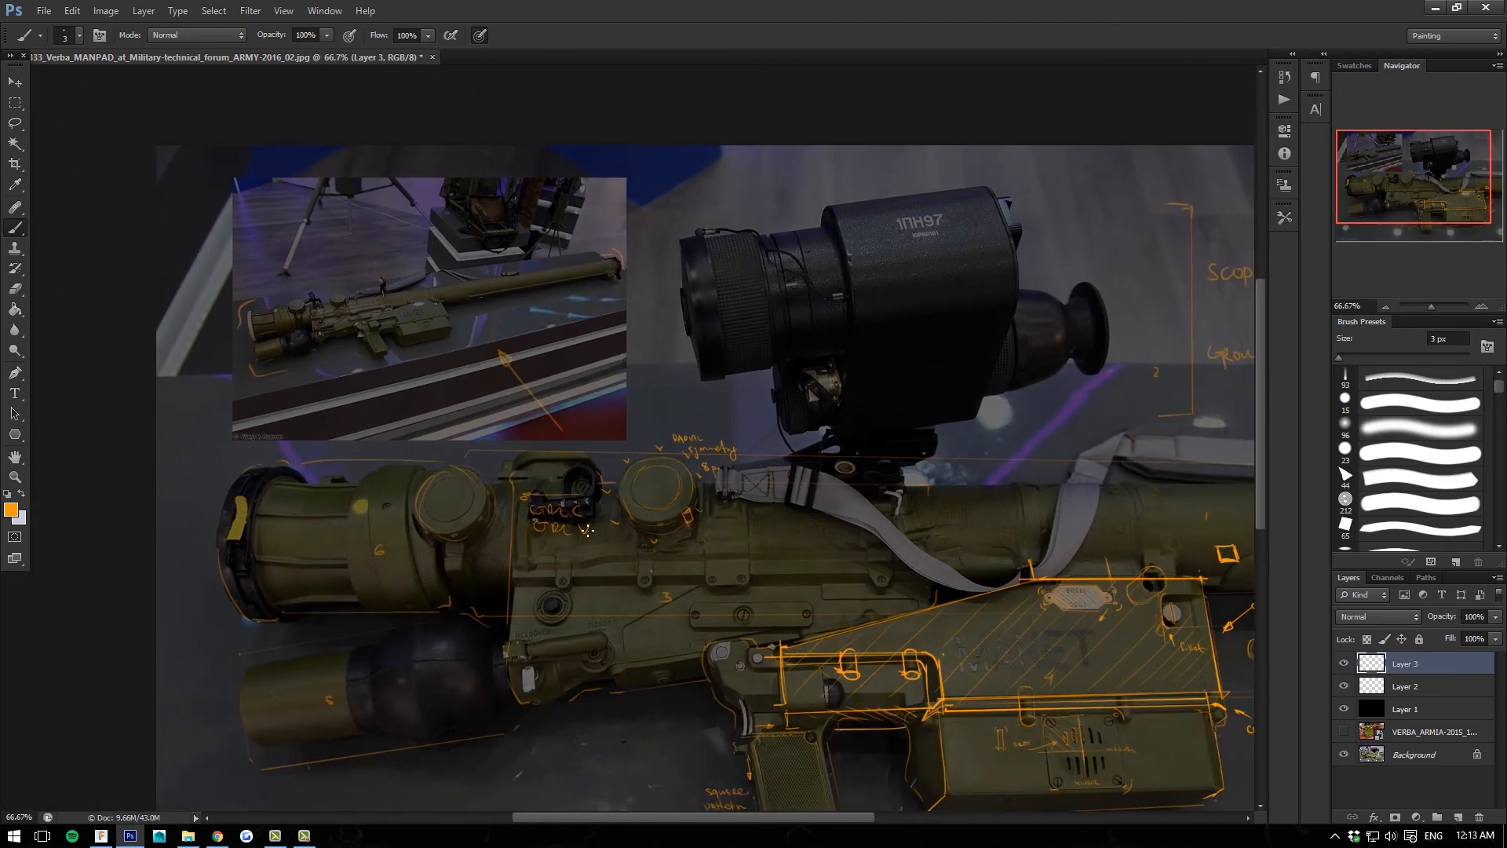
Outline the two small screw tabs above part 3 with a 4 px brush.
key("bracketright")
mouse_move(573, 559)
left_mouse_down()
mouse_move(571, 588)
mouse_move(567, 557)
mouse_move(636, 554)
mouse_move(655, 573)
left_mouse_up()
left_click_drag(760, 585, 659, 592)
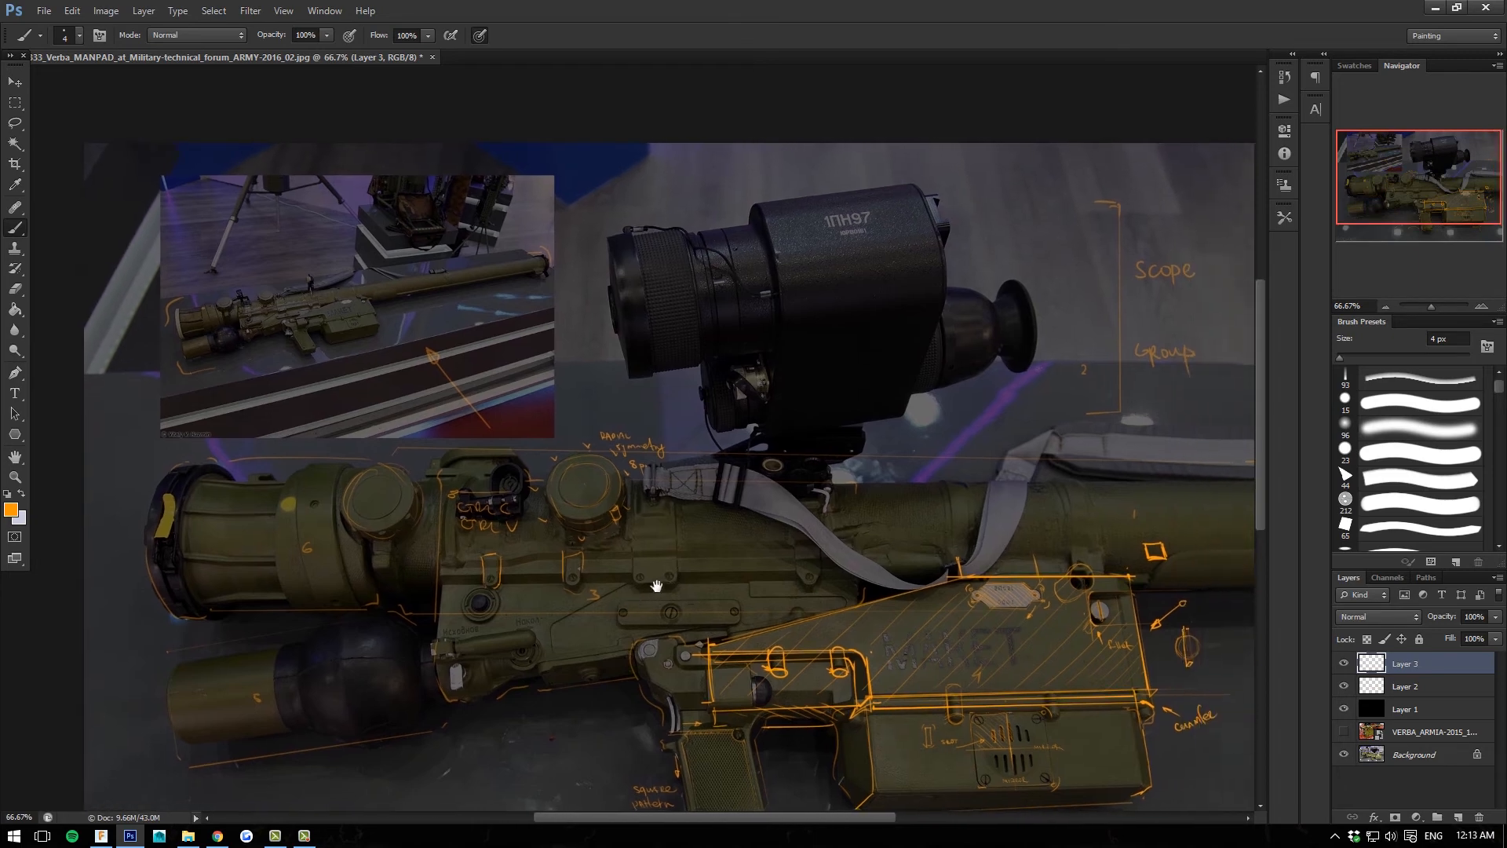
left_click_drag(1187, 628, 1193, 664)
With a 5 px brush, draw a slanted line where part 5 meets the body and corner marks at its free end.
left_click_drag(333, 652, 643, 533)
key("ctrl+plus")
left_click_drag(456, 584, 463, 565)
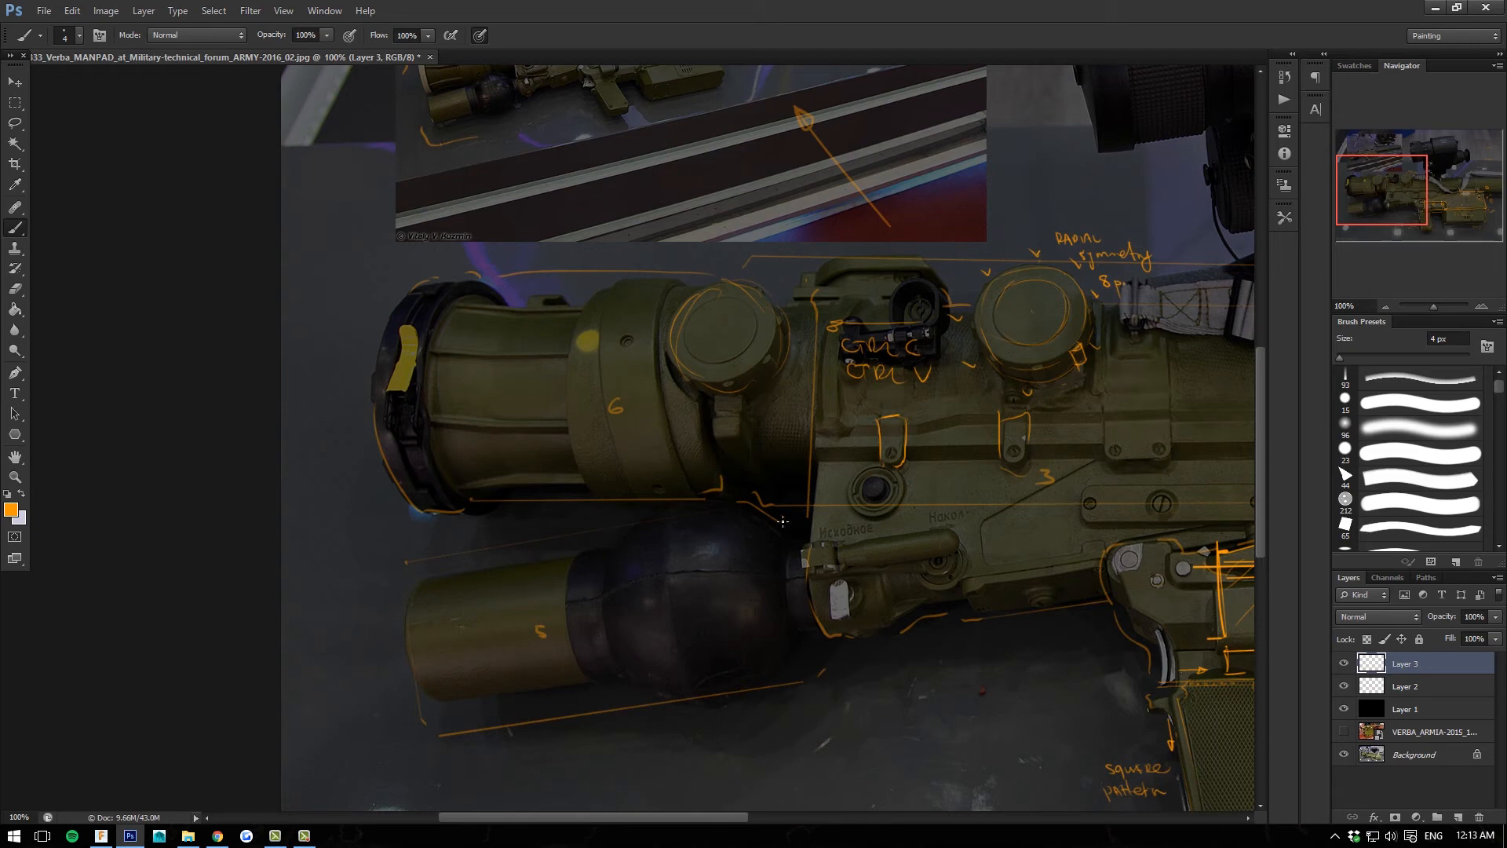
key("bracketright")
mouse_move(790, 480)
left_mouse_down()
mouse_move(834, 683)
mouse_move(794, 473)
left_mouse_up()
left_click_drag(823, 690, 834, 689)
left_click_drag(370, 545, 359, 563)
left_click_drag(411, 750, 419, 765)
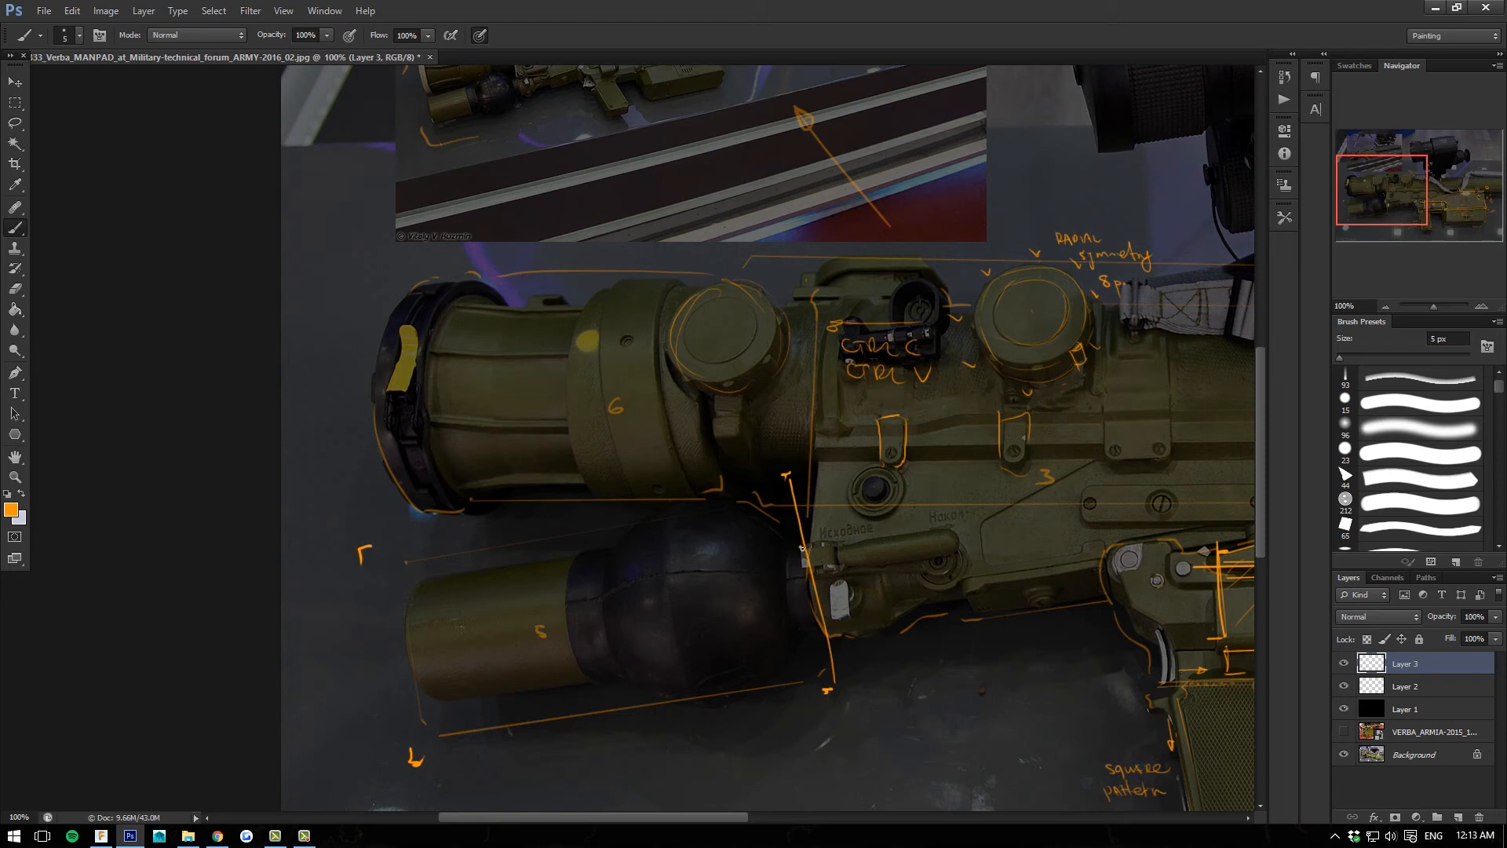
Trace the upper profile and left edge of part 5's black bulb and draw a centre axis through the part.
mouse_move(796, 548)
left_mouse_down()
mouse_move(691, 511)
mouse_move(572, 561)
left_mouse_up()
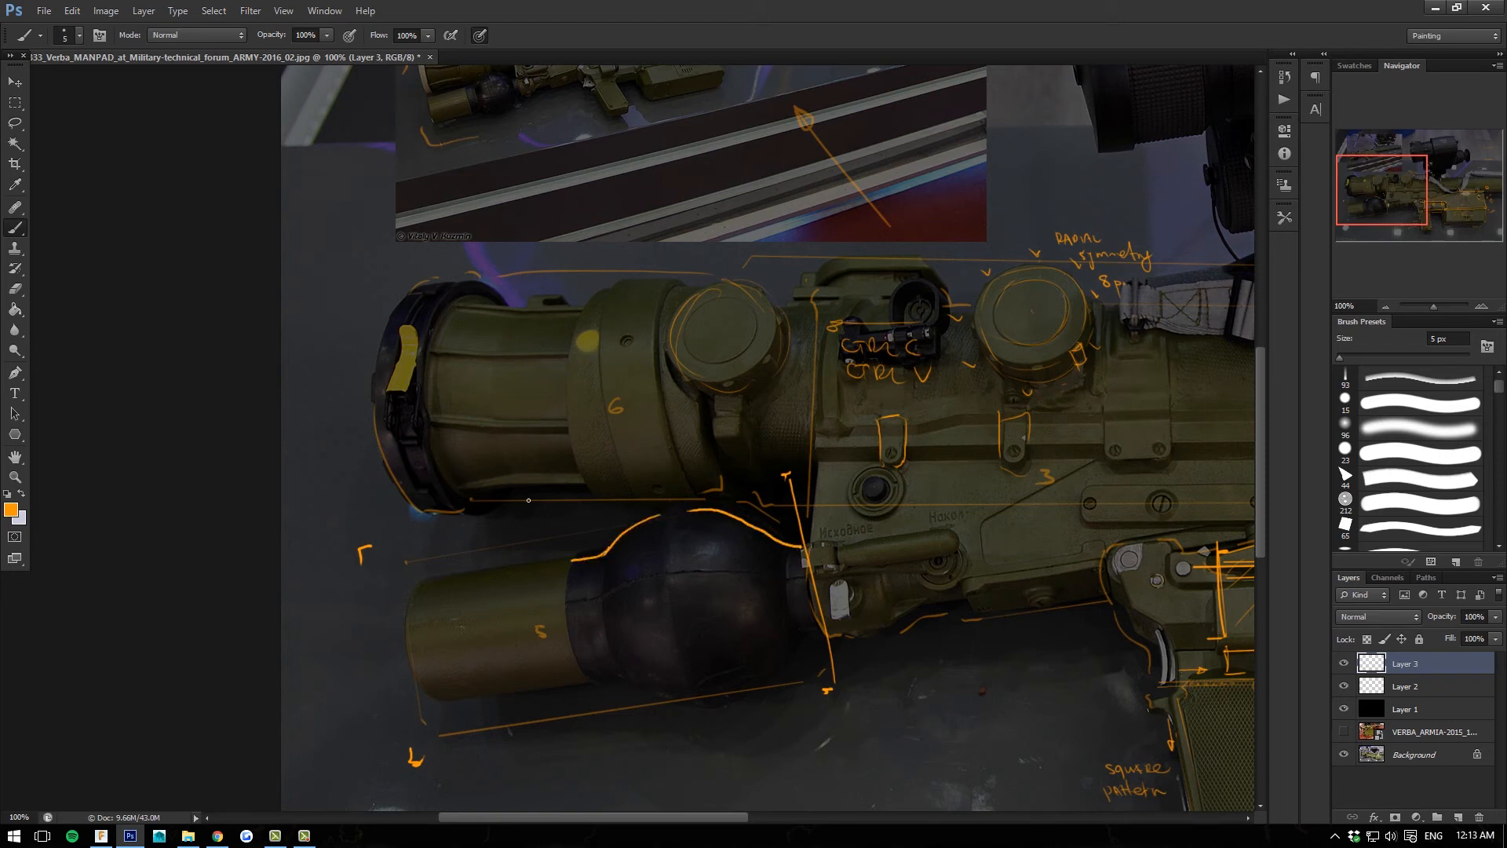
left_click(569, 563)
left_click_drag(345, 645, 784, 579)
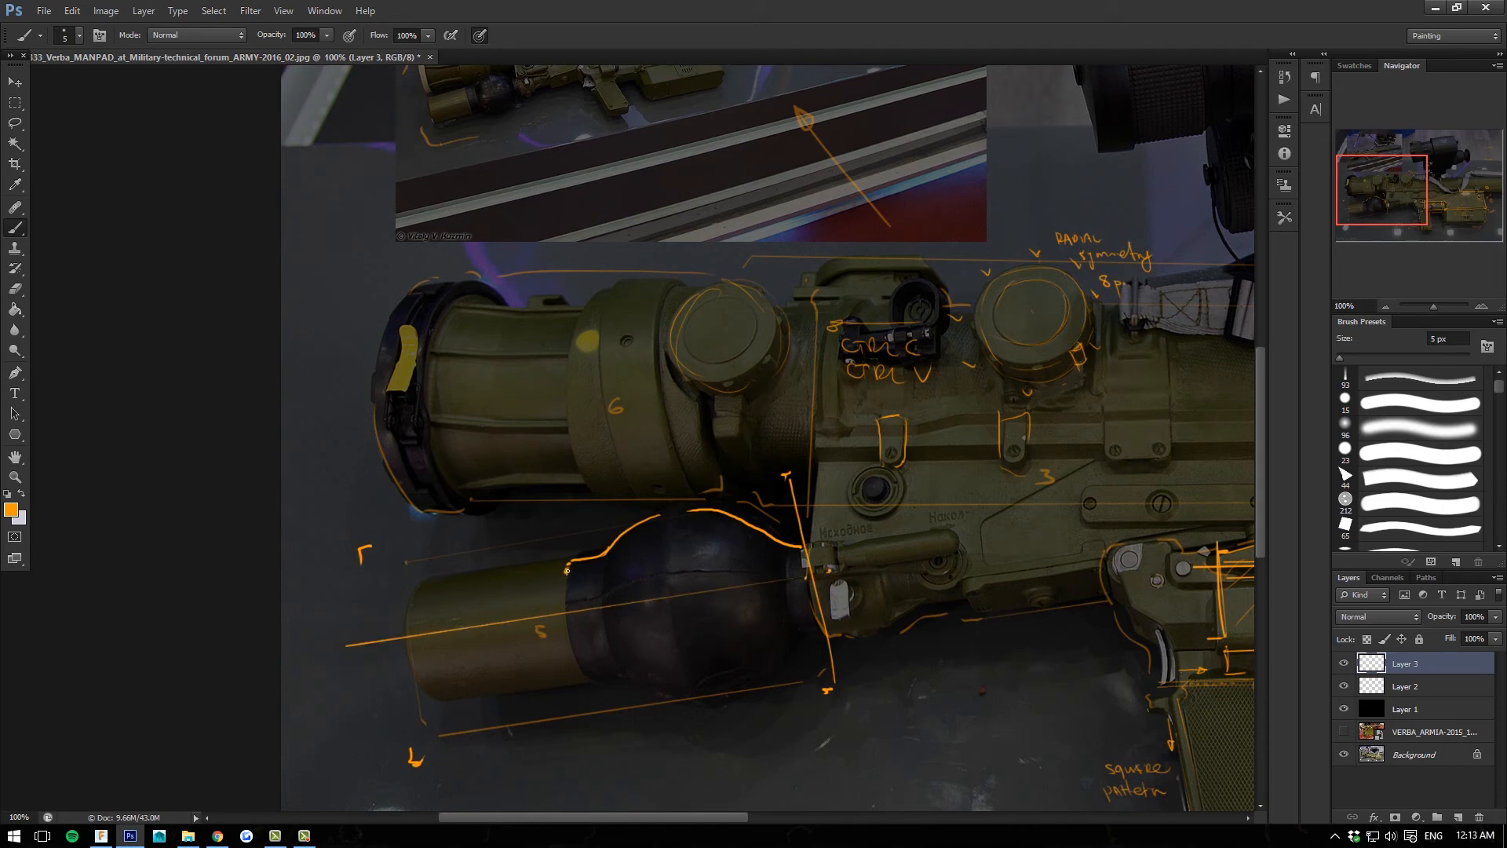
left_click_drag(566, 573, 563, 610)
Hatch the half profile above the bulb's axis and write "REVOLVE" below the axis.
left_click_drag(726, 522, 773, 567)
mouse_move(643, 534)
left_mouse_down()
mouse_move(718, 582)
mouse_move(669, 573)
left_mouse_up()
mouse_move(609, 556)
left_mouse_down()
mouse_move(652, 587)
mouse_move(640, 590)
left_mouse_up()
mouse_move(585, 578)
left_mouse_down()
mouse_move(656, 632)
mouse_move(684, 620)
left_mouse_up()
left_click_drag(696, 616, 706, 630)
mouse_move(712, 610)
left_mouse_down()
mouse_move(718, 628)
mouse_move(731, 606)
left_mouse_up()
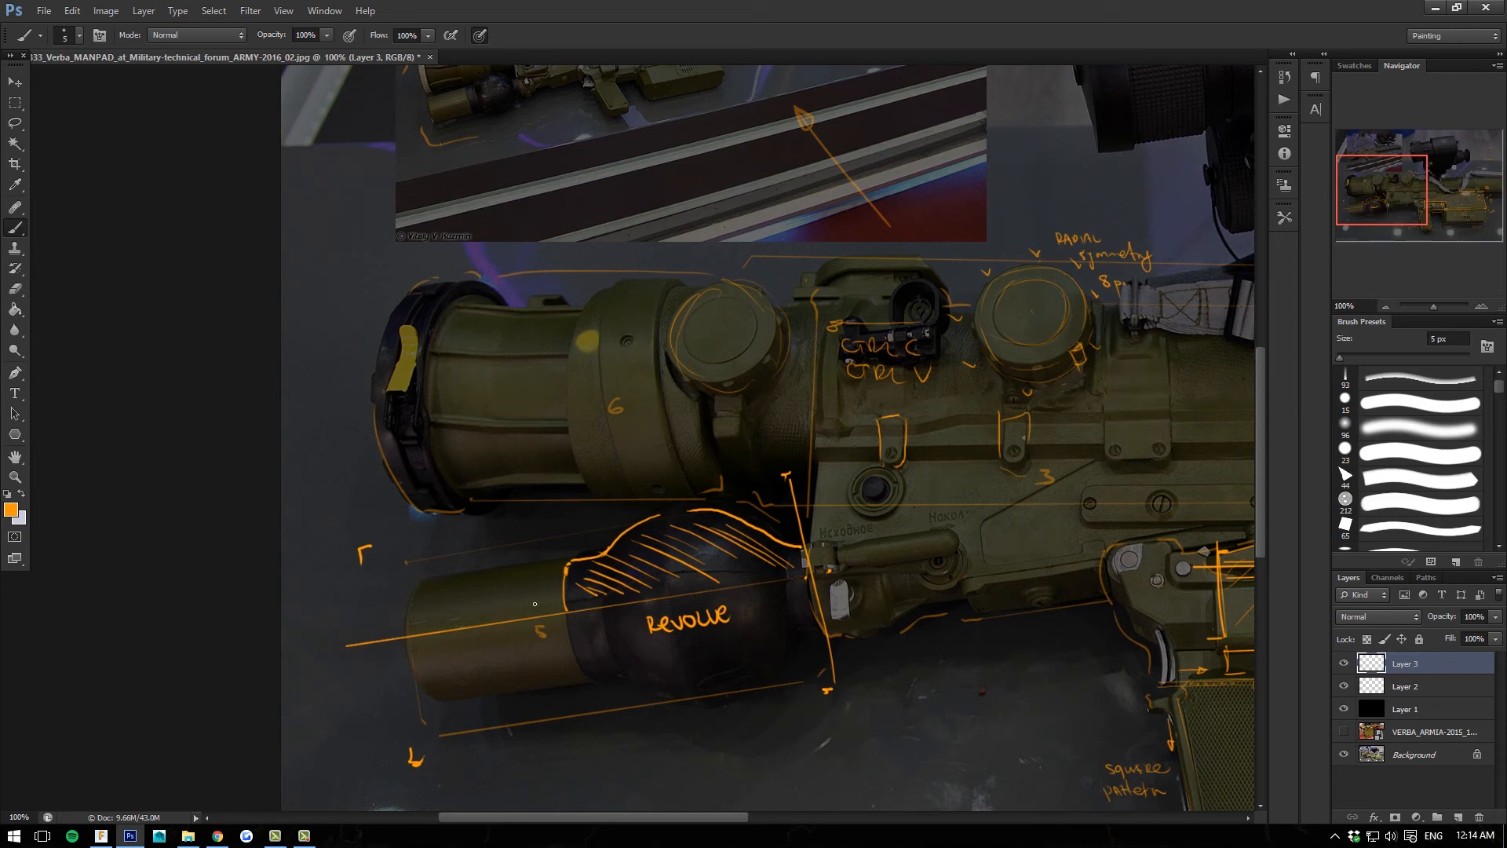
Add a curved rotation arrow and axis arrowheads, close the bulb's lower outline and trace the adjoining cylinder's edges.
left_click_drag(543, 586, 567, 673)
mouse_move(762, 576)
left_mouse_down()
mouse_move(817, 620)
mouse_move(756, 688)
left_mouse_up()
mouse_move(647, 701)
left_mouse_down()
mouse_move(592, 686)
mouse_move(559, 589)
left_mouse_up()
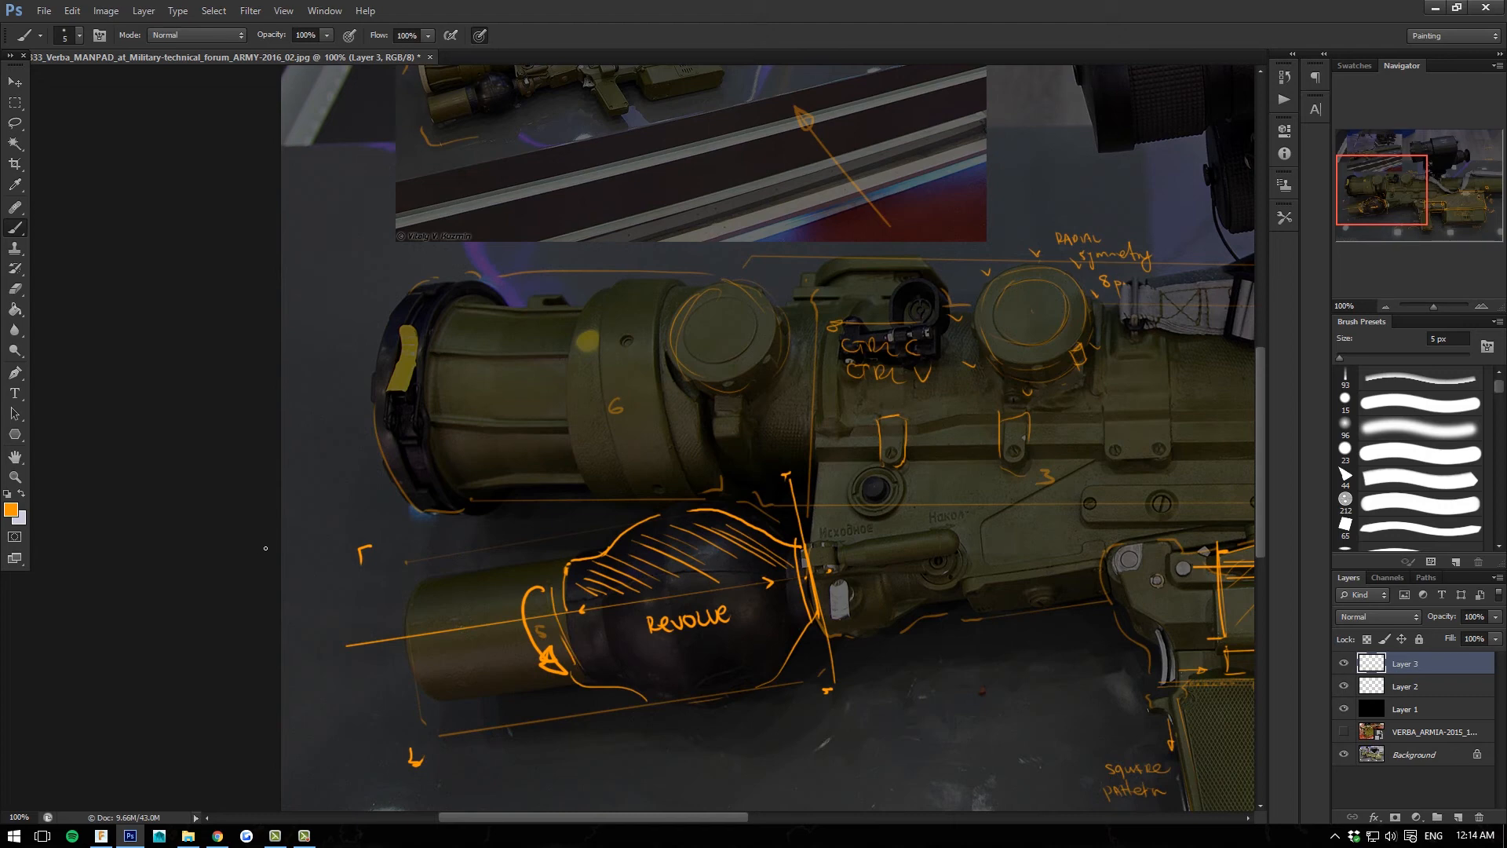
left_click_drag(563, 565, 540, 574)
left_click_drag(432, 583, 411, 601)
Mark small ticks around the lever's round pivot on part 3 with a 4 px brush.
key("ctrl+plus")
left_click_drag(759, 690, 601, 501)
key("bracketleft")
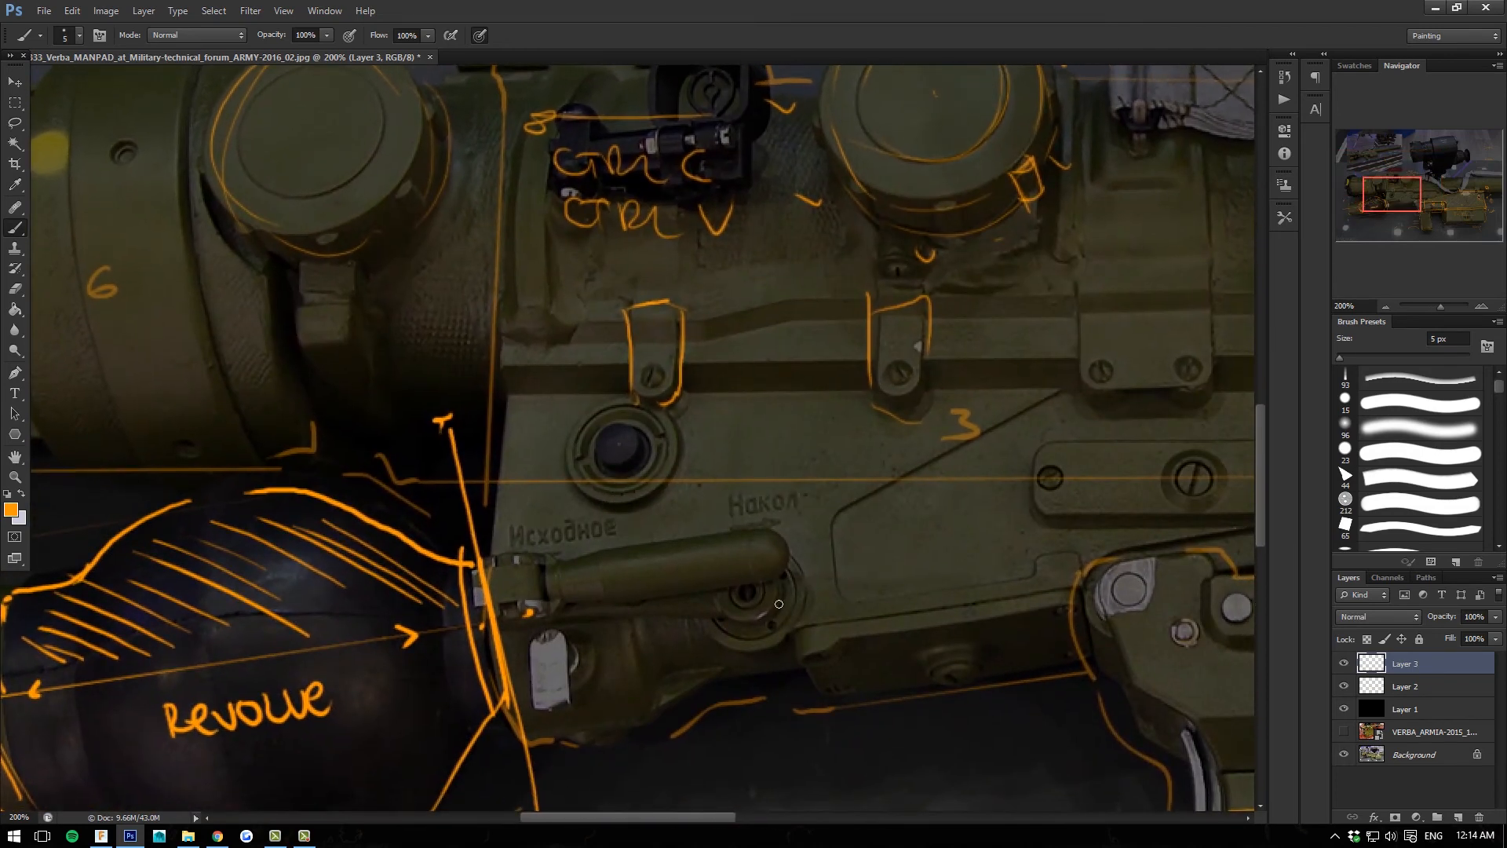
mouse_move(785, 573)
left_mouse_down()
mouse_move(769, 628)
mouse_move(717, 621)
mouse_move(714, 586)
mouse_move(742, 555)
left_mouse_up()
Erase the "CTRL C" and "CTRL V" notes and the link line over the black sight with a 30 px eraser.
left_click_drag(873, 539, 988, 681)
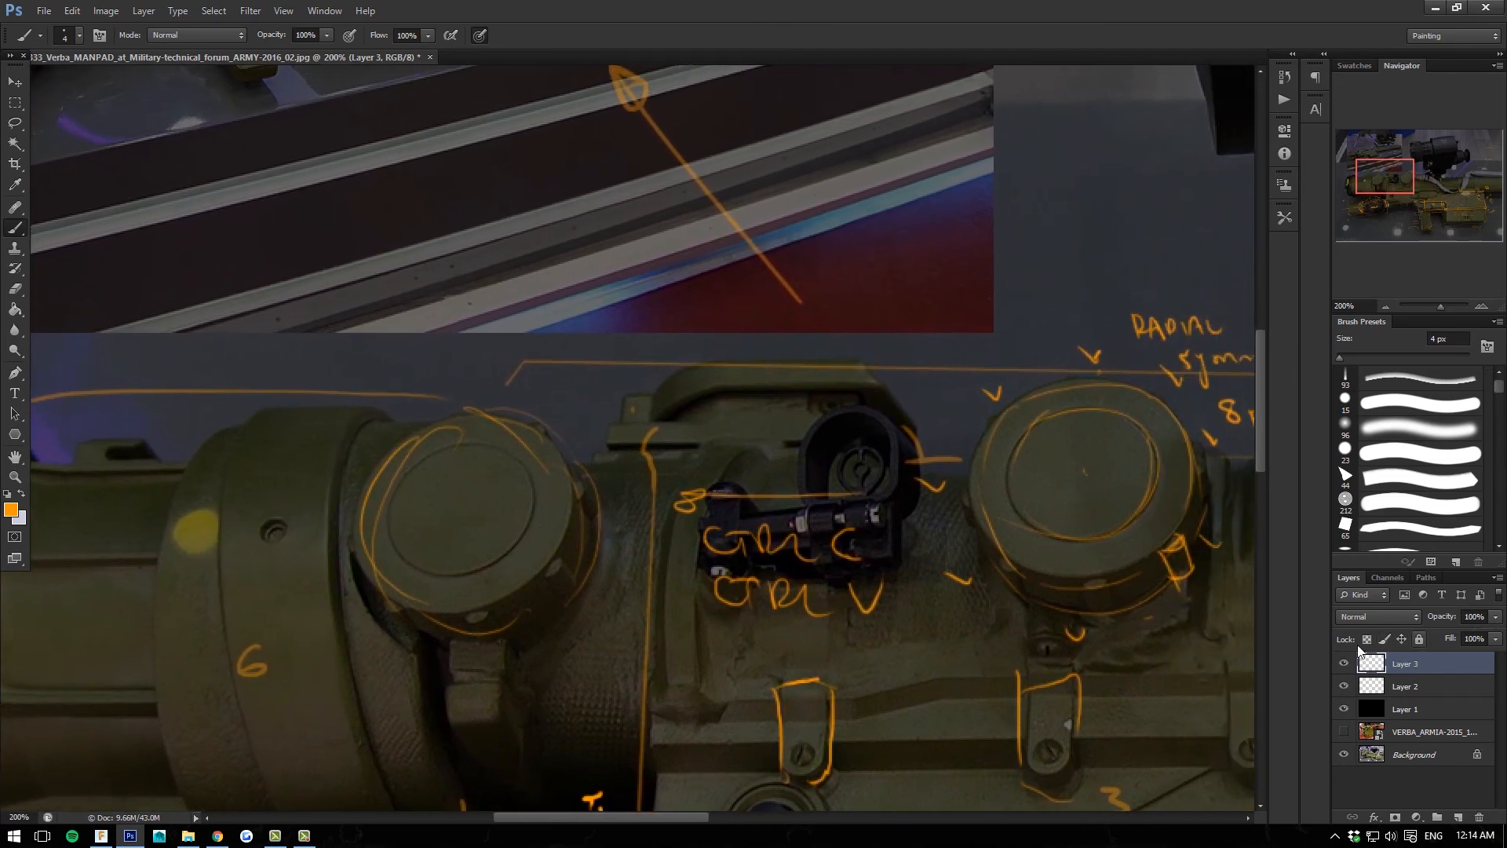
left_click(15, 288)
key("bracketright")
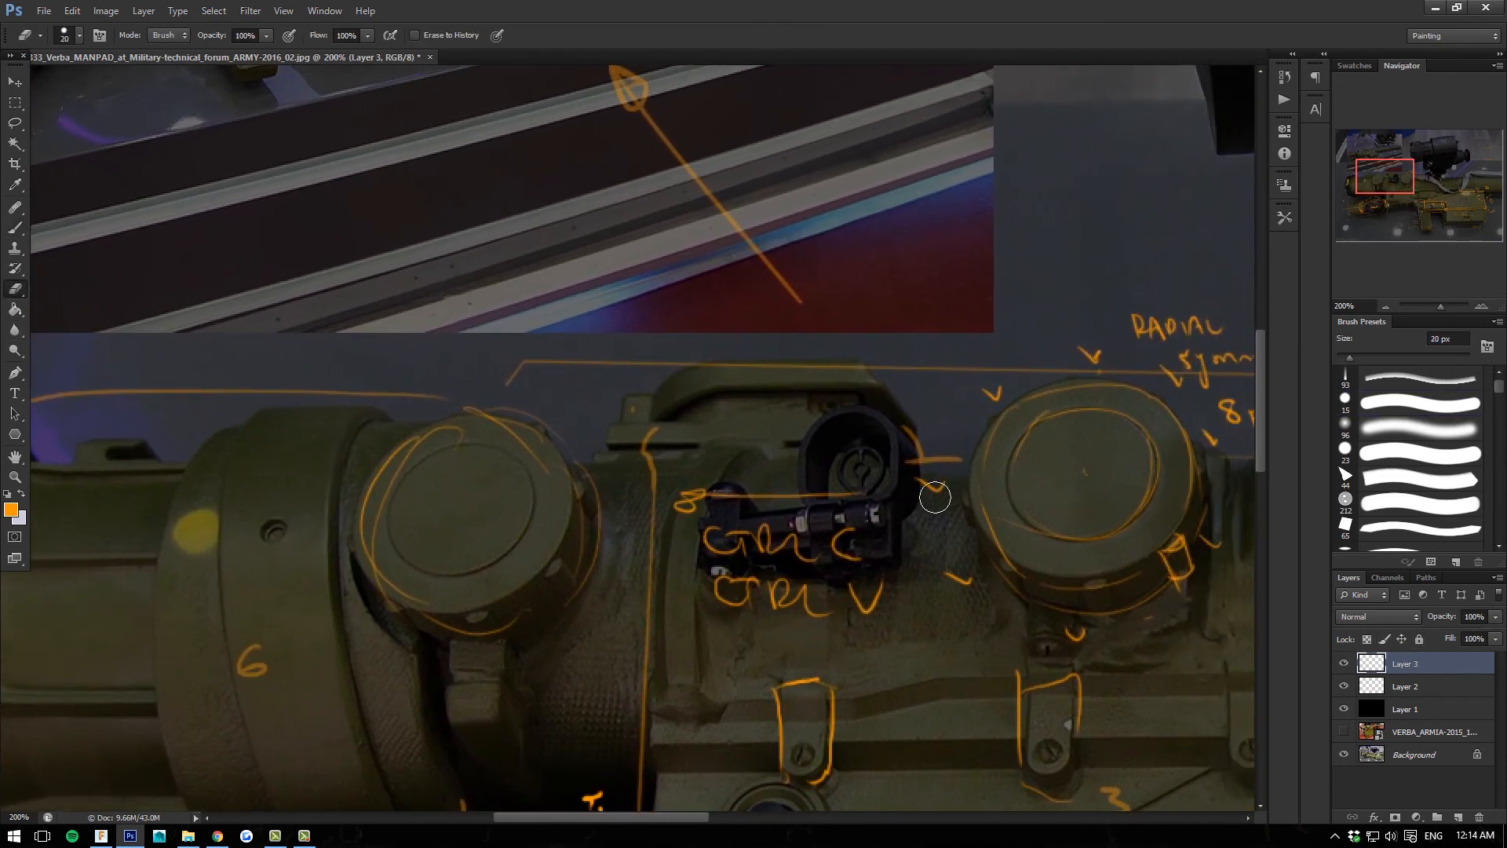
key("bracketright")
left_click_drag(936, 497, 934, 488)
mouse_move(895, 637)
left_mouse_down()
mouse_move(818, 499)
mouse_move(782, 639)
mouse_move(690, 532)
left_mouse_up()
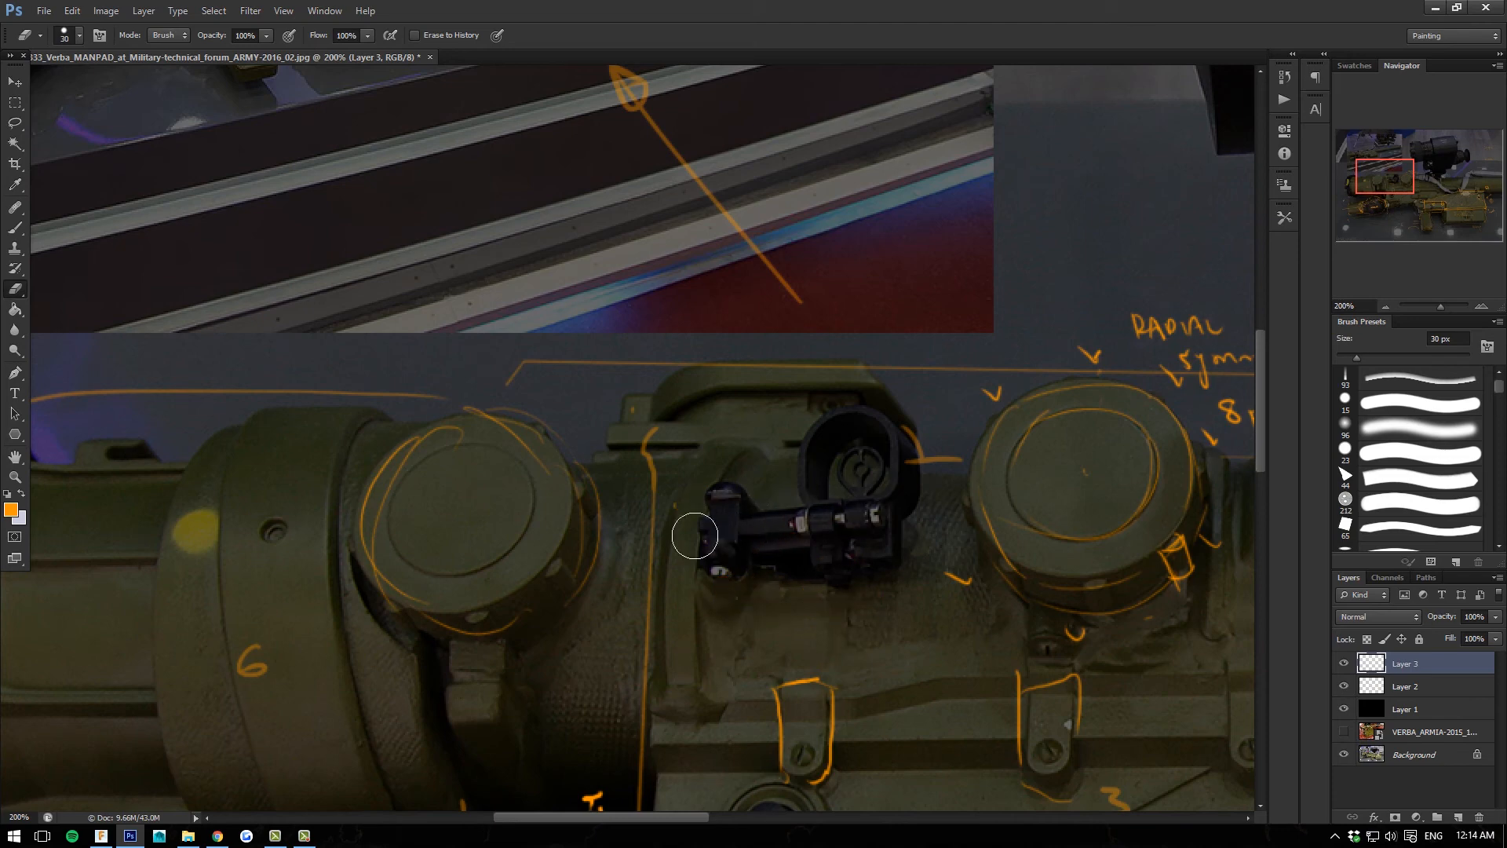
Outline the black sight and its round cup with a 3 px brush.
left_click(15, 228)
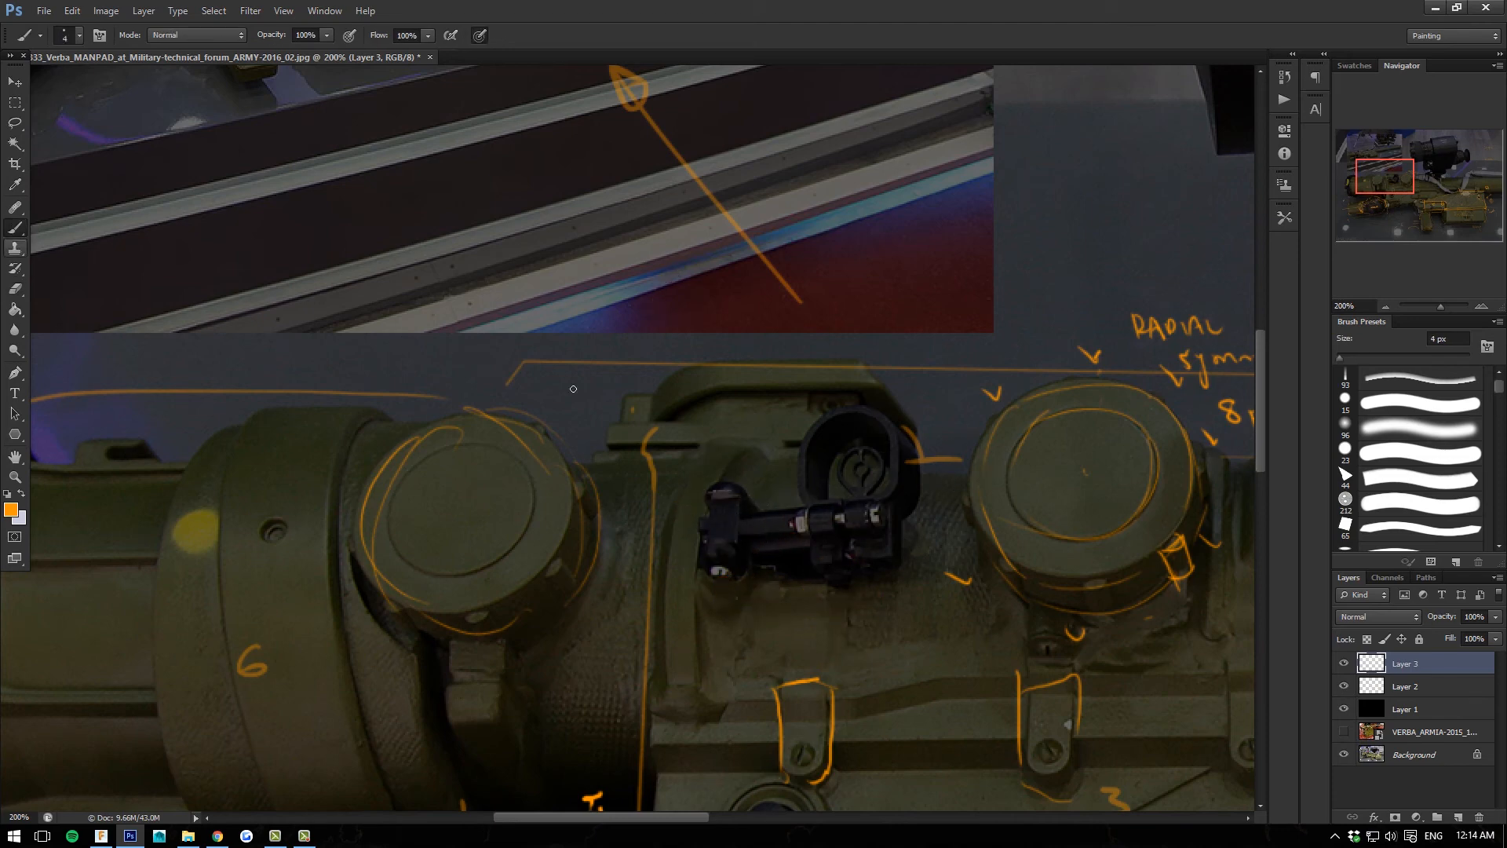
mouse_move(758, 510)
left_mouse_down()
mouse_move(732, 479)
mouse_move(701, 532)
mouse_move(738, 577)
mouse_move(773, 584)
mouse_move(909, 541)
mouse_move(909, 490)
left_mouse_up()
mouse_move(895, 414)
left_mouse_down()
mouse_move(827, 416)
mouse_move(803, 506)
left_mouse_up()
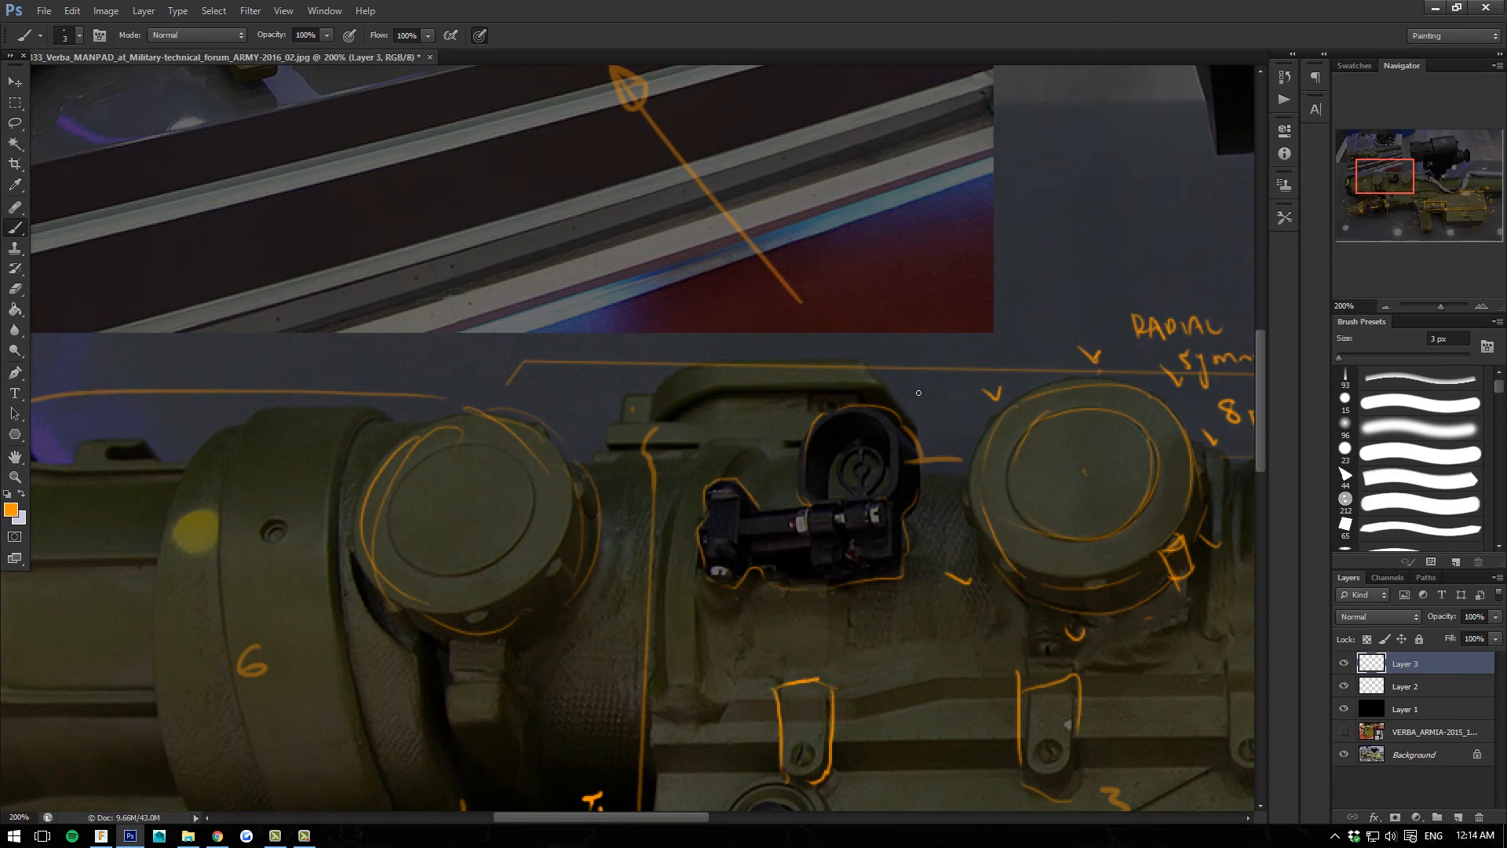
Draw guide lines around the sight's cup, trace its inner rim and add two arrows pointing to its edge.
left_click_drag(773, 370, 773, 503)
mouse_move(904, 496)
left_mouse_down()
mouse_move(867, 409)
mouse_move(799, 503)
left_mouse_up()
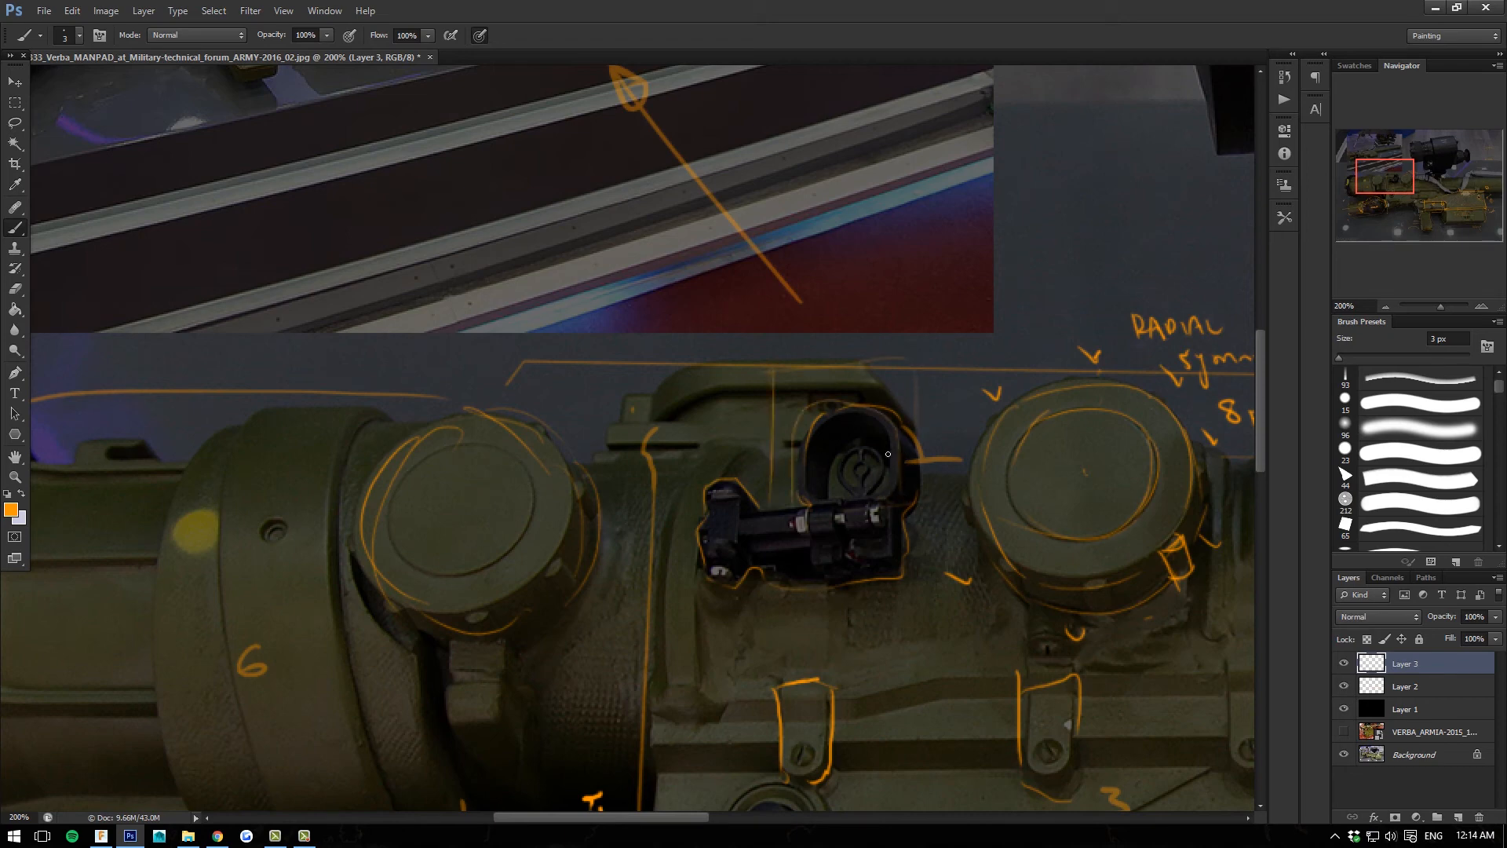
mouse_move(887, 454)
left_mouse_down()
mouse_move(807, 456)
mouse_move(808, 514)
left_mouse_up()
left_click_drag(801, 424, 809, 450)
left_click_drag(769, 334, 832, 405)
left_click_drag(724, 394, 796, 445)
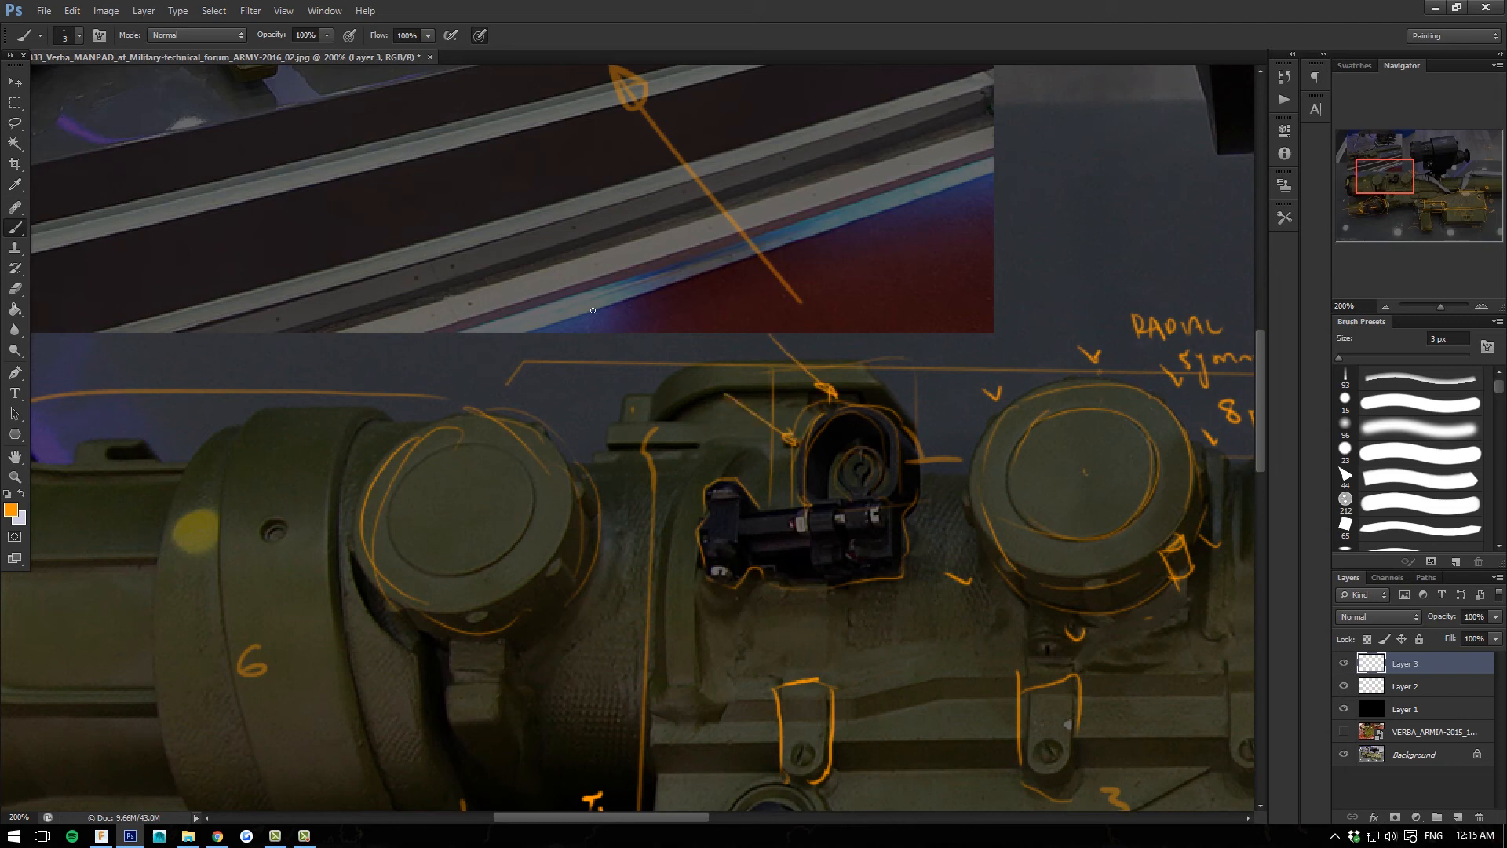
Trace the upper profile and front rim of part 6's front cylinder, and add an arrow pointing to its upper edge.
key("ctrl+minus")
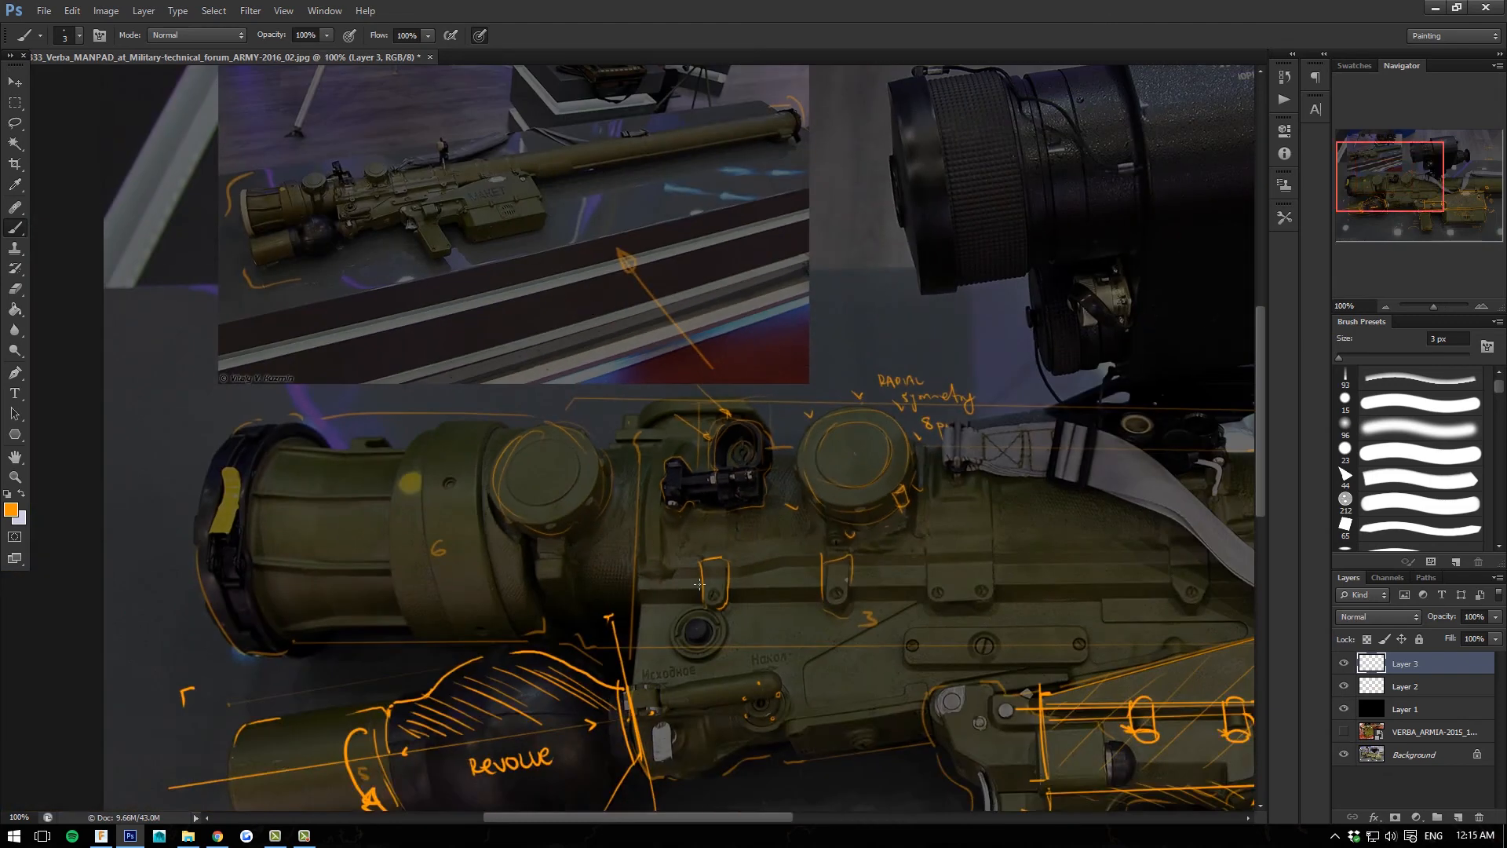
left_click_drag(216, 537, 503, 519)
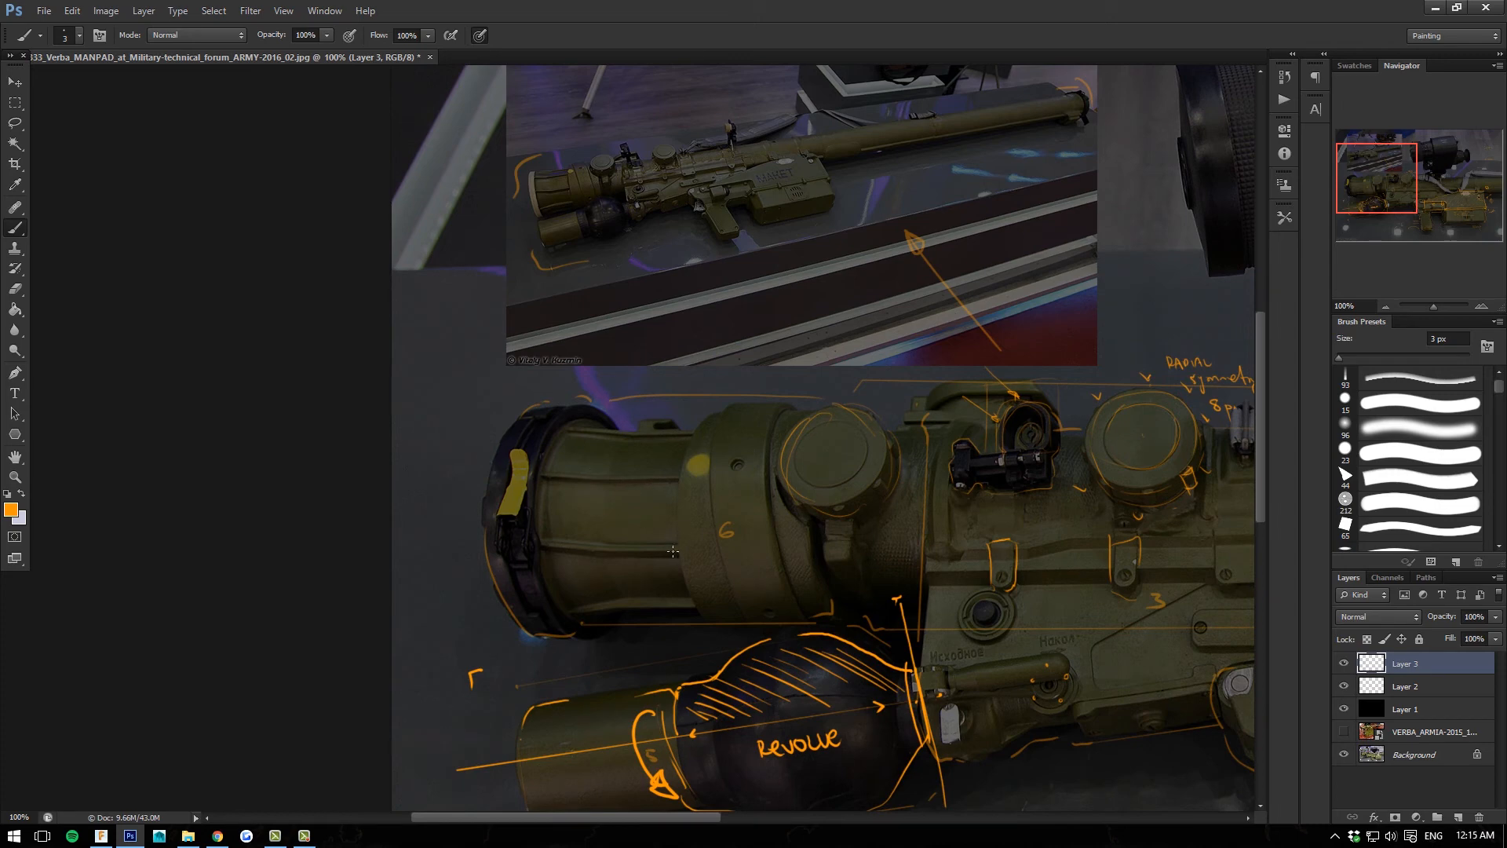
left_click_drag(694, 432, 612, 432)
left_click_drag(617, 430, 579, 413)
left_click_drag(567, 397, 535, 497)
left_click_drag(629, 428, 635, 369)
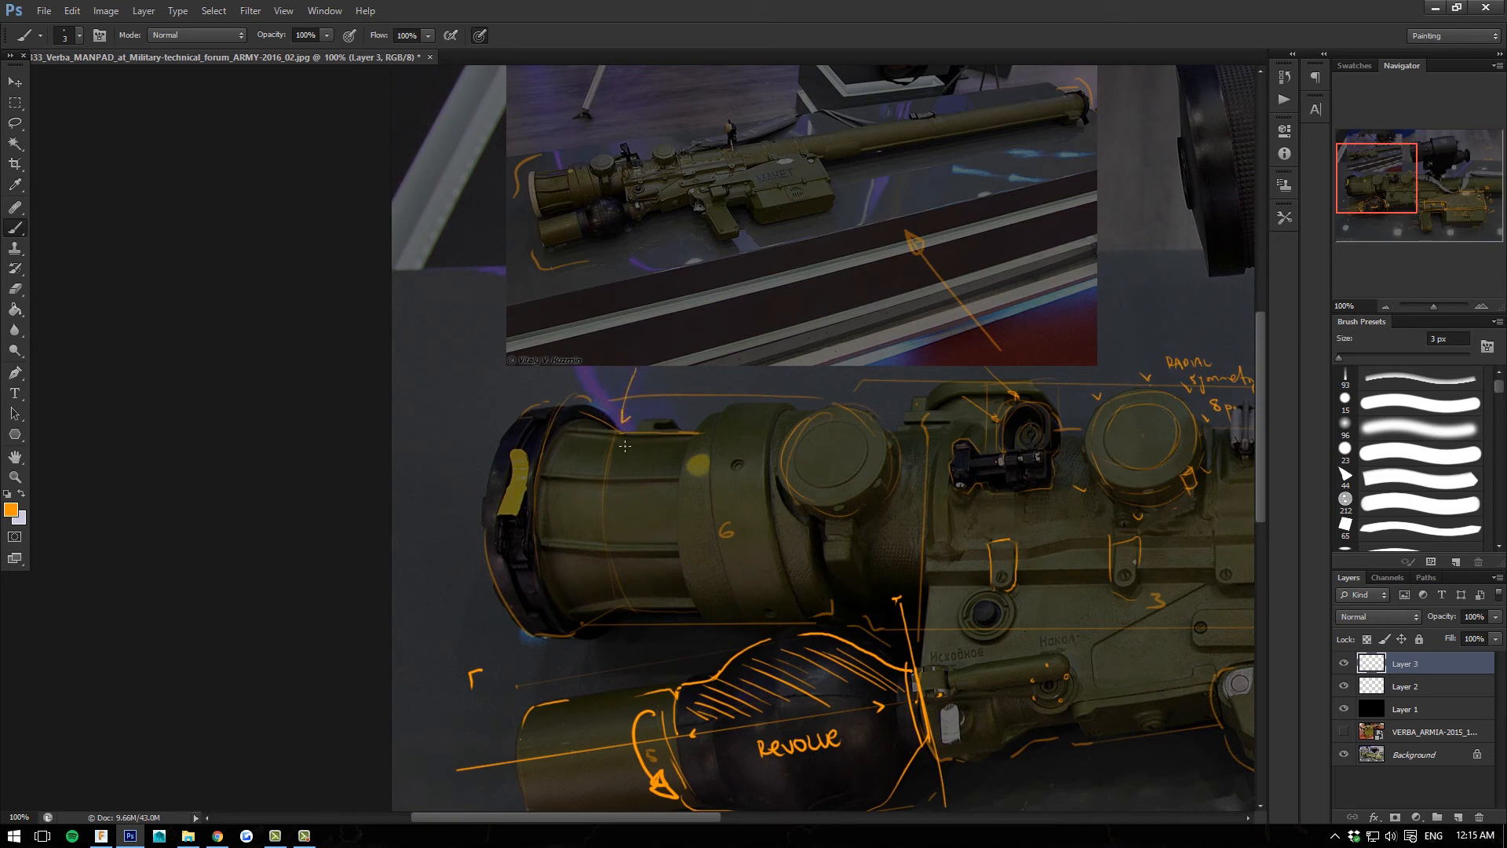
Extend a line along the front cylinder's upper edge and draw a curved rotation arrow in front of it.
left_click_drag(616, 437, 505, 430)
mouse_move(617, 441)
left_mouse_down()
mouse_move(753, 440)
mouse_move(504, 444)
mouse_move(453, 557)
left_mouse_up()
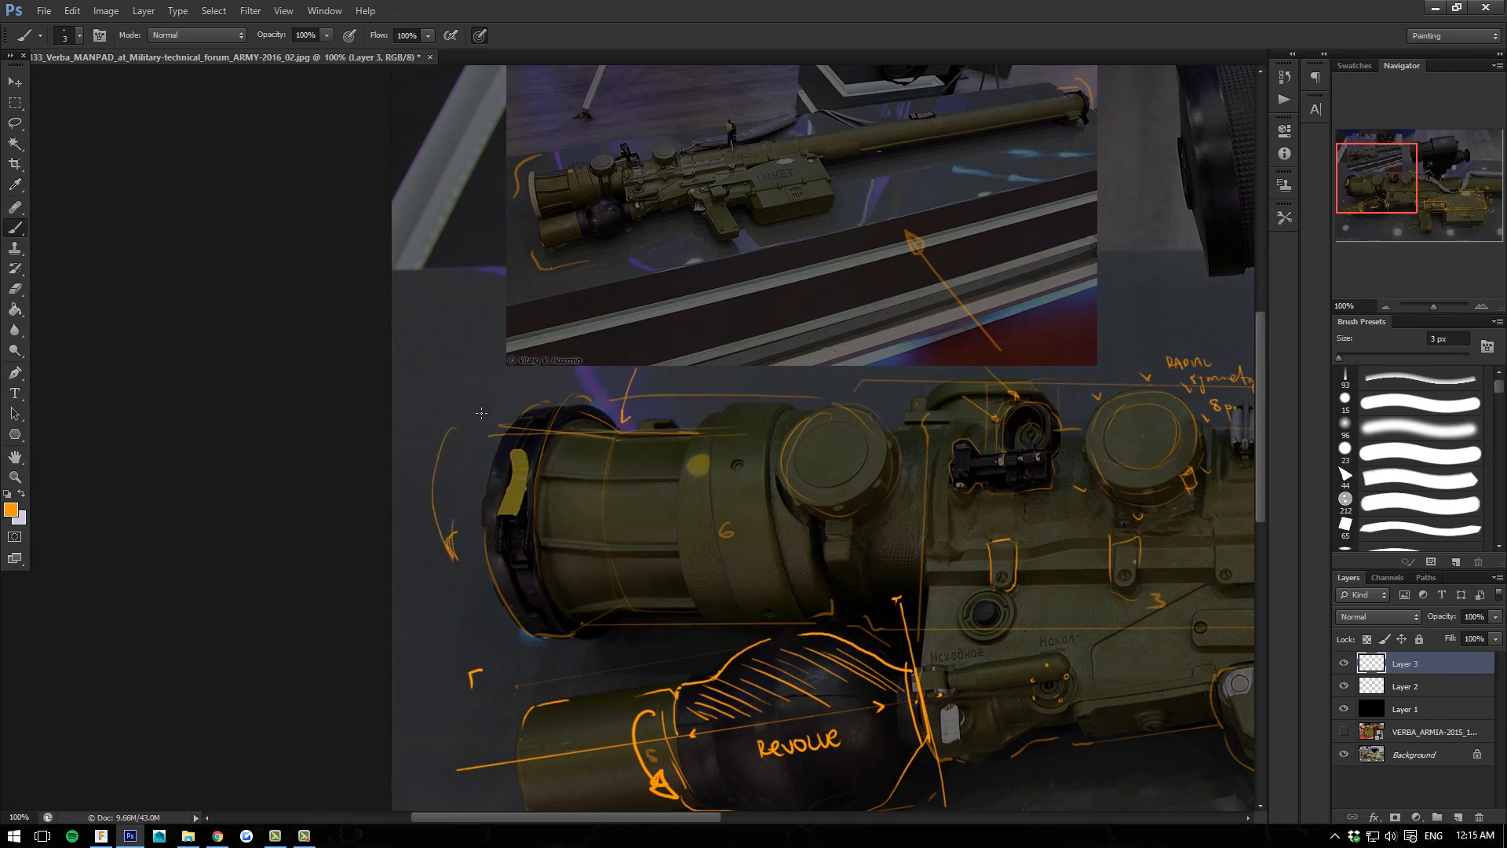
With a 6 px brush, outline the lower recess of part 3 and the tapered panel beside the screw plate.
left_click_drag(658, 489, 378, 484)
key("ctrl+minus")
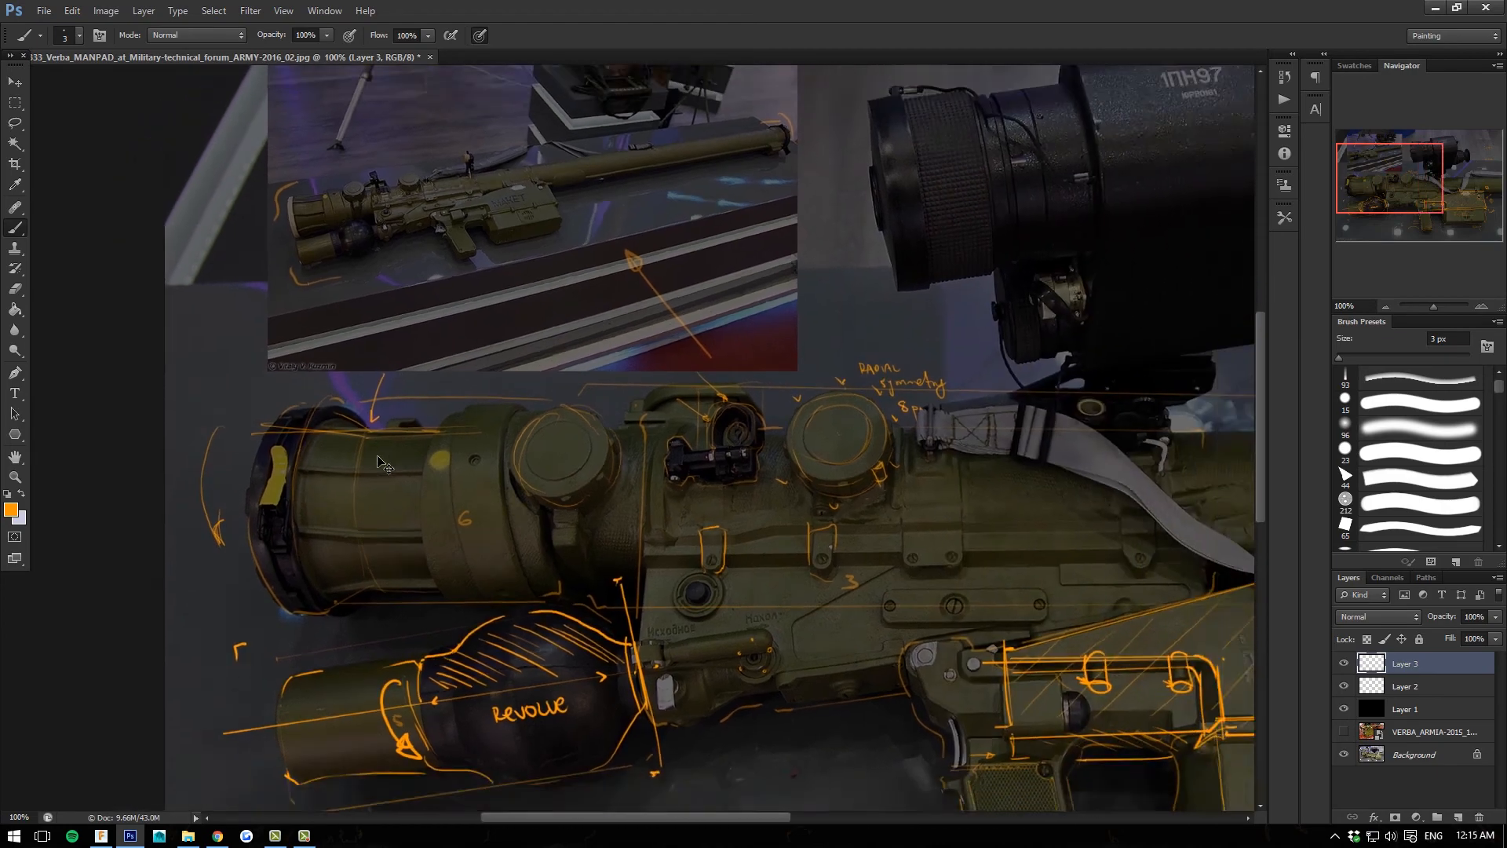
left_click_drag(706, 672, 570, 668)
key("ctrl+plus")
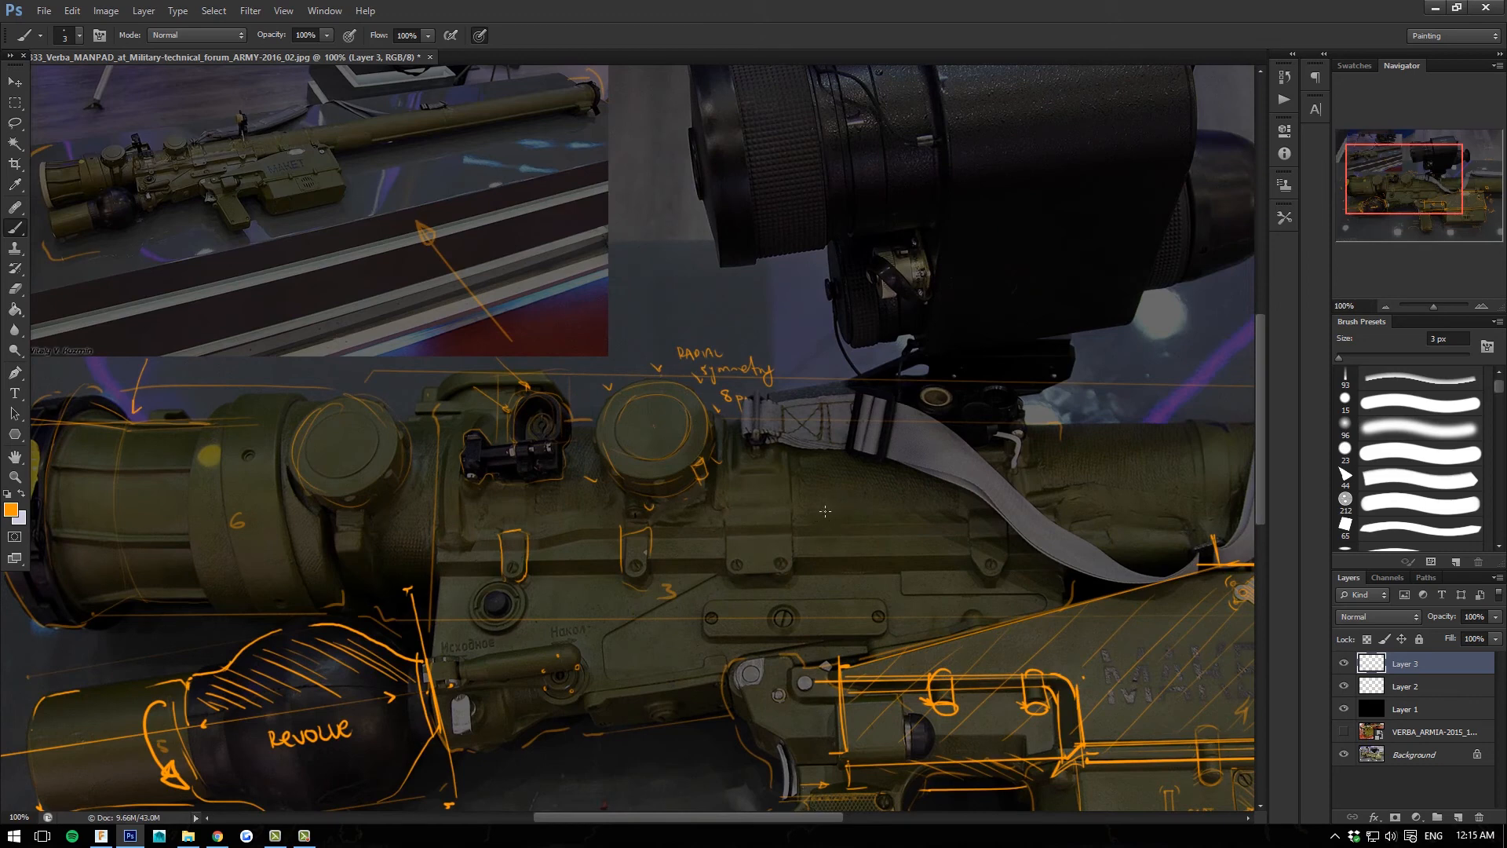
key("bracketright")
key("bracketright")
key("bracketright")
mouse_move(608, 636)
left_mouse_down()
mouse_move(613, 684)
mouse_move(729, 657)
left_mouse_up()
mouse_move(893, 633)
left_mouse_down()
mouse_move(1037, 615)
mouse_move(1042, 591)
left_mouse_up()
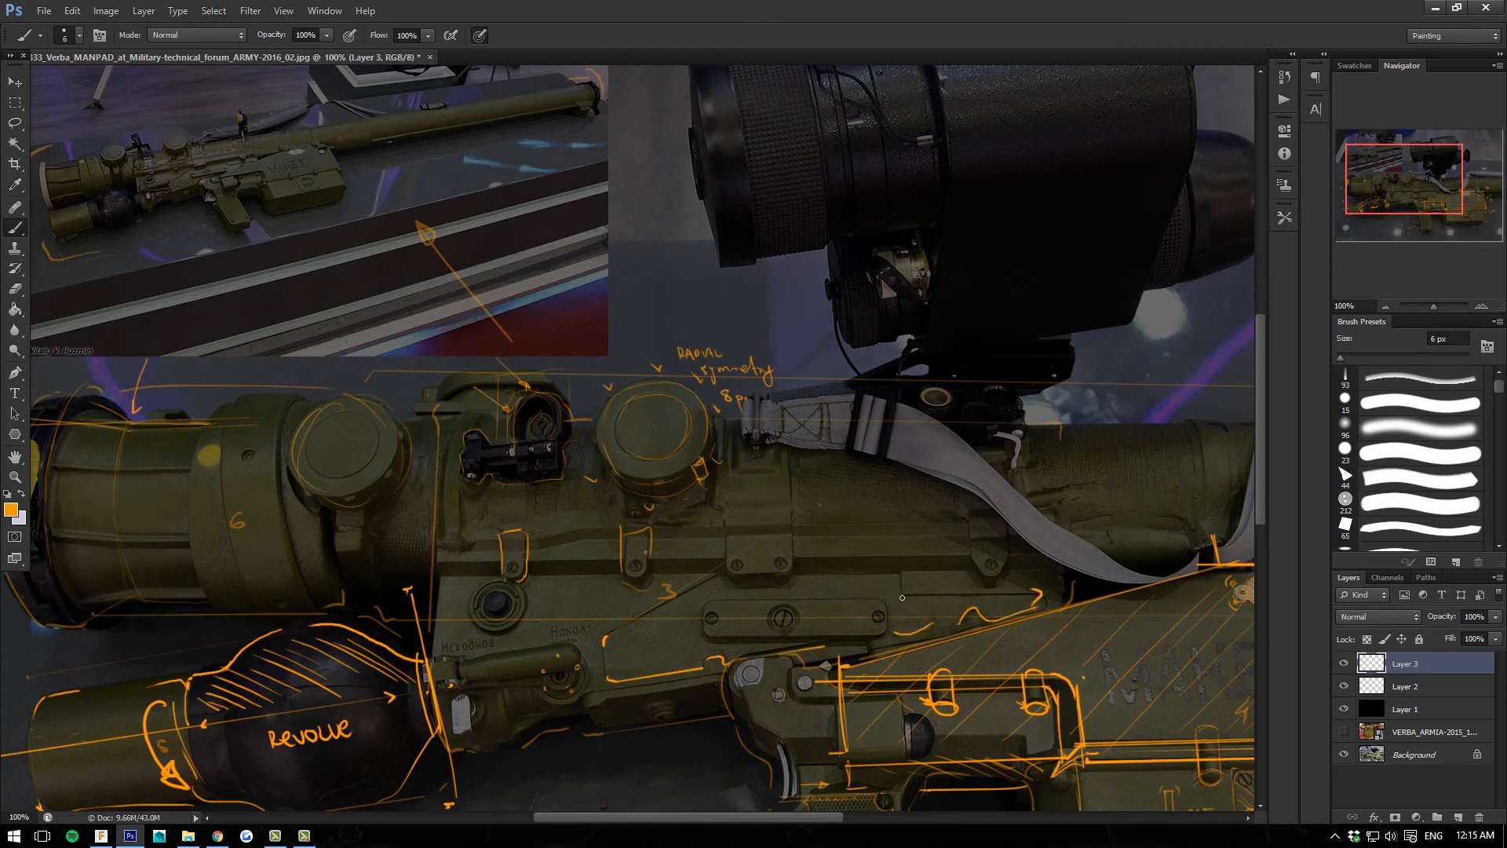
Trace the stepped upper edge of part 3's tapered panel and add short strokes inside it.
left_click_drag(900, 595, 1035, 590)
mouse_move(900, 593)
left_mouse_down()
mouse_move(887, 562)
mouse_move(797, 563)
left_mouse_up()
mouse_move(993, 592)
left_mouse_down()
mouse_move(1011, 609)
mouse_move(954, 606)
left_mouse_up()
mouse_move(860, 585)
left_mouse_down()
mouse_move(884, 603)
mouse_move(847, 588)
left_mouse_up()
left_click_drag(798, 585, 813, 595)
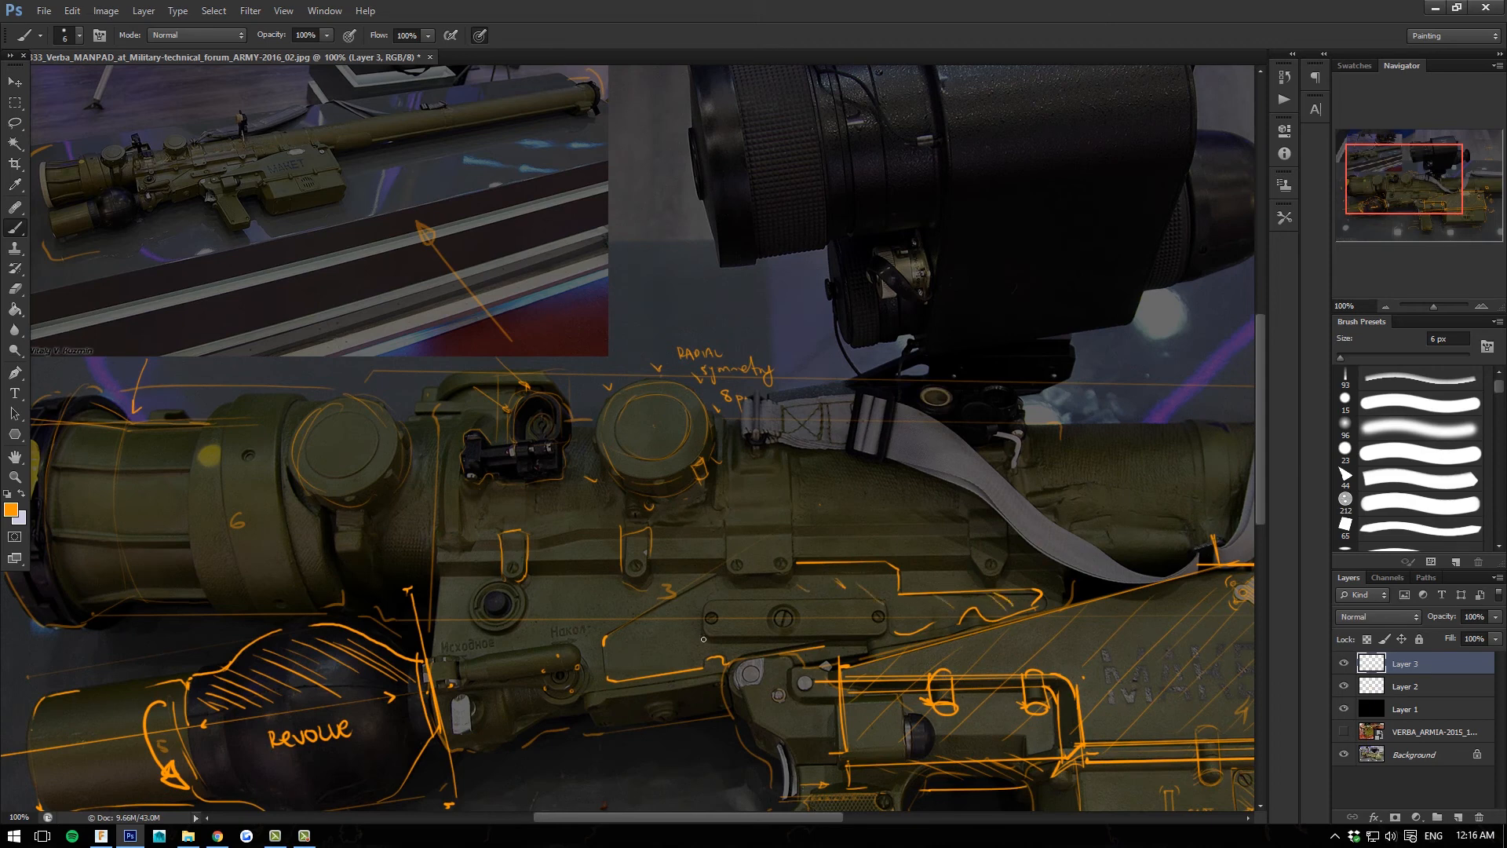
Hatch the lower recess of part 3 with short diagonal strokes.
left_click_drag(696, 628, 674, 668)
mouse_move(675, 644)
left_mouse_down()
mouse_move(642, 632)
mouse_move(627, 674)
left_mouse_up()
left_click_drag(632, 634, 617, 670)
left_click_drag(554, 589, 359, 672)
key("ctrl+minus")
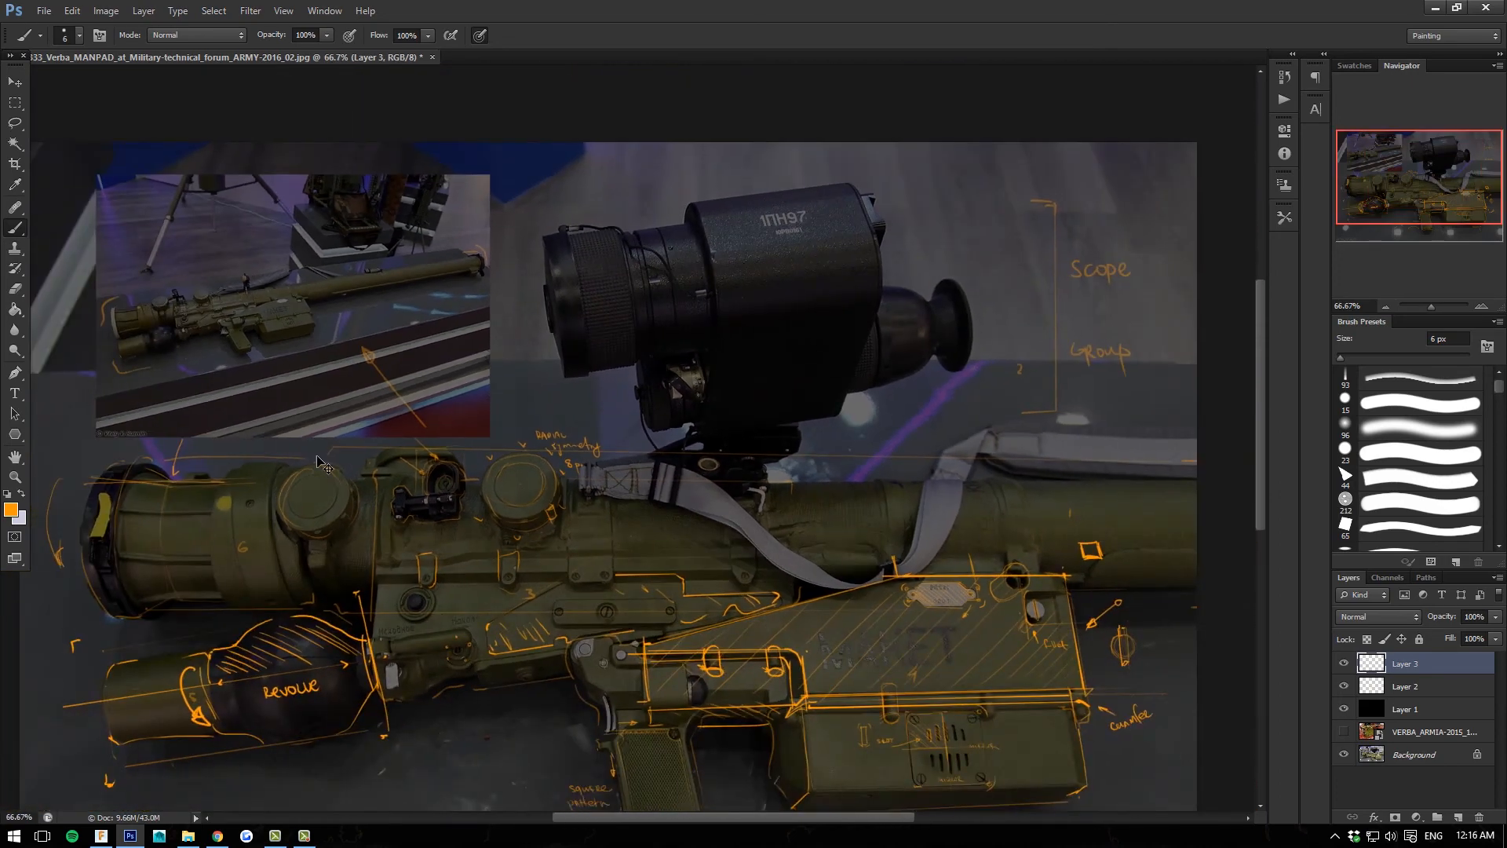
left_click_drag(427, 620, 380, 456)
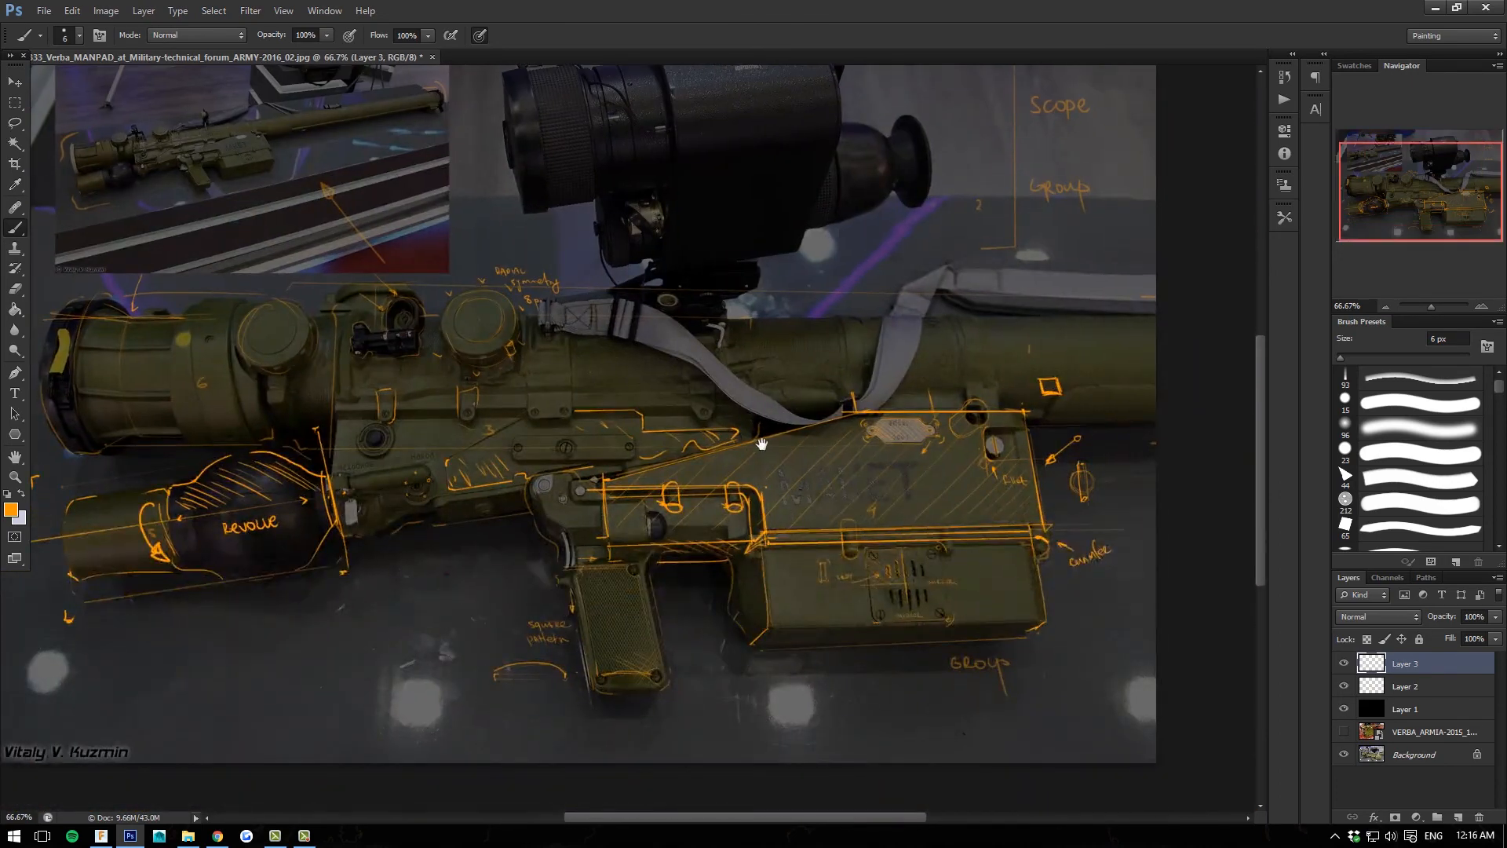
Draw a slanted axis line through the scope's rear eyepiece and trace its curved upper profile with a vertical start edge.
left_click_drag(583, 372, 623, 612)
left_click_drag(864, 634, 680, 659)
key("ctrl+plus")
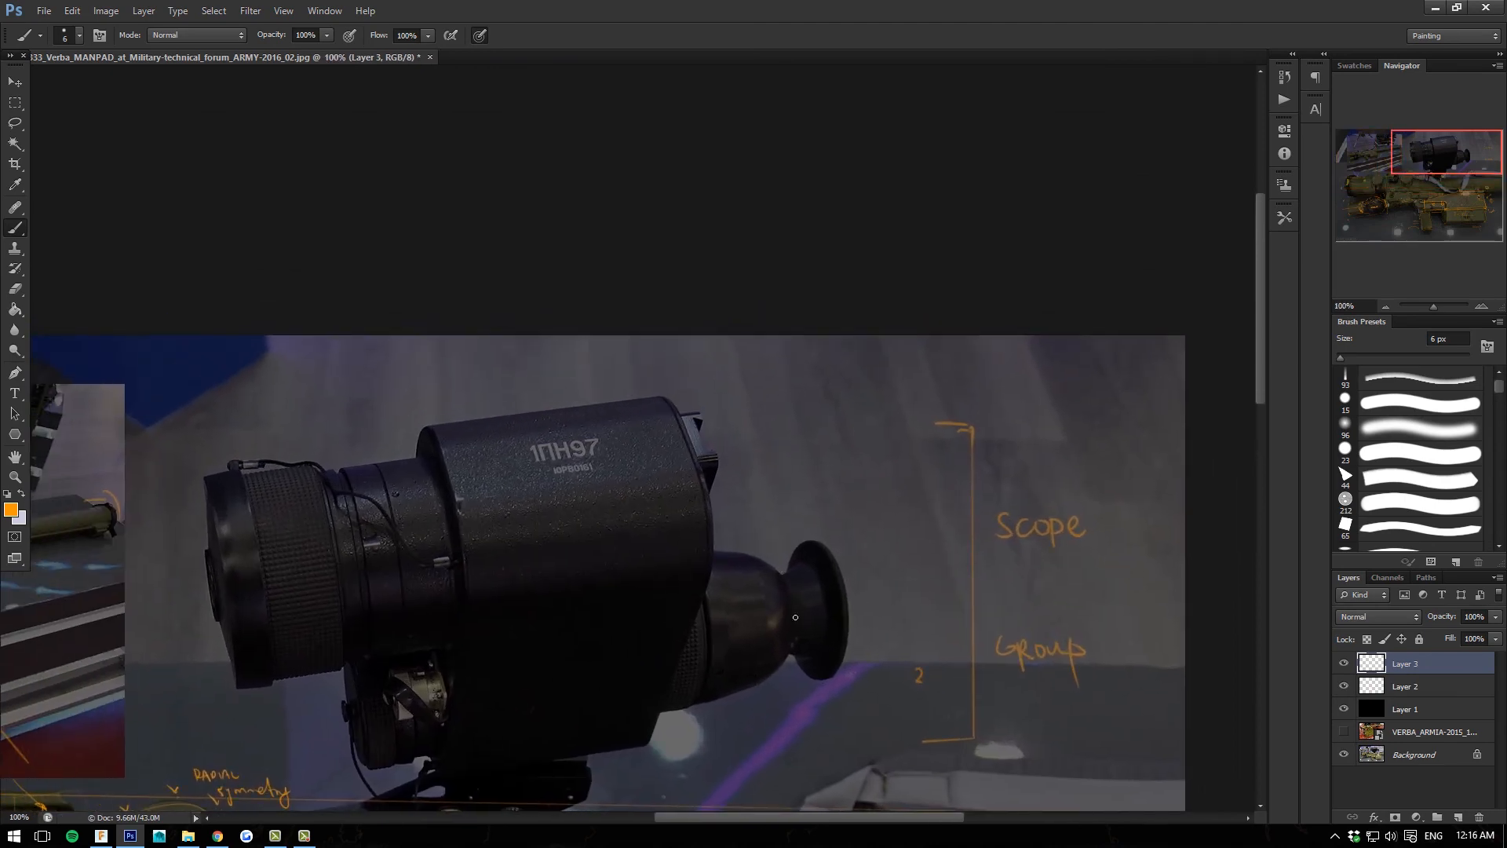
left_click_drag(805, 533, 817, 542)
left_click_drag(879, 596, 638, 639)
mouse_move(792, 541)
left_mouse_down()
mouse_move(795, 564)
mouse_move(695, 553)
mouse_move(691, 626)
left_mouse_up()
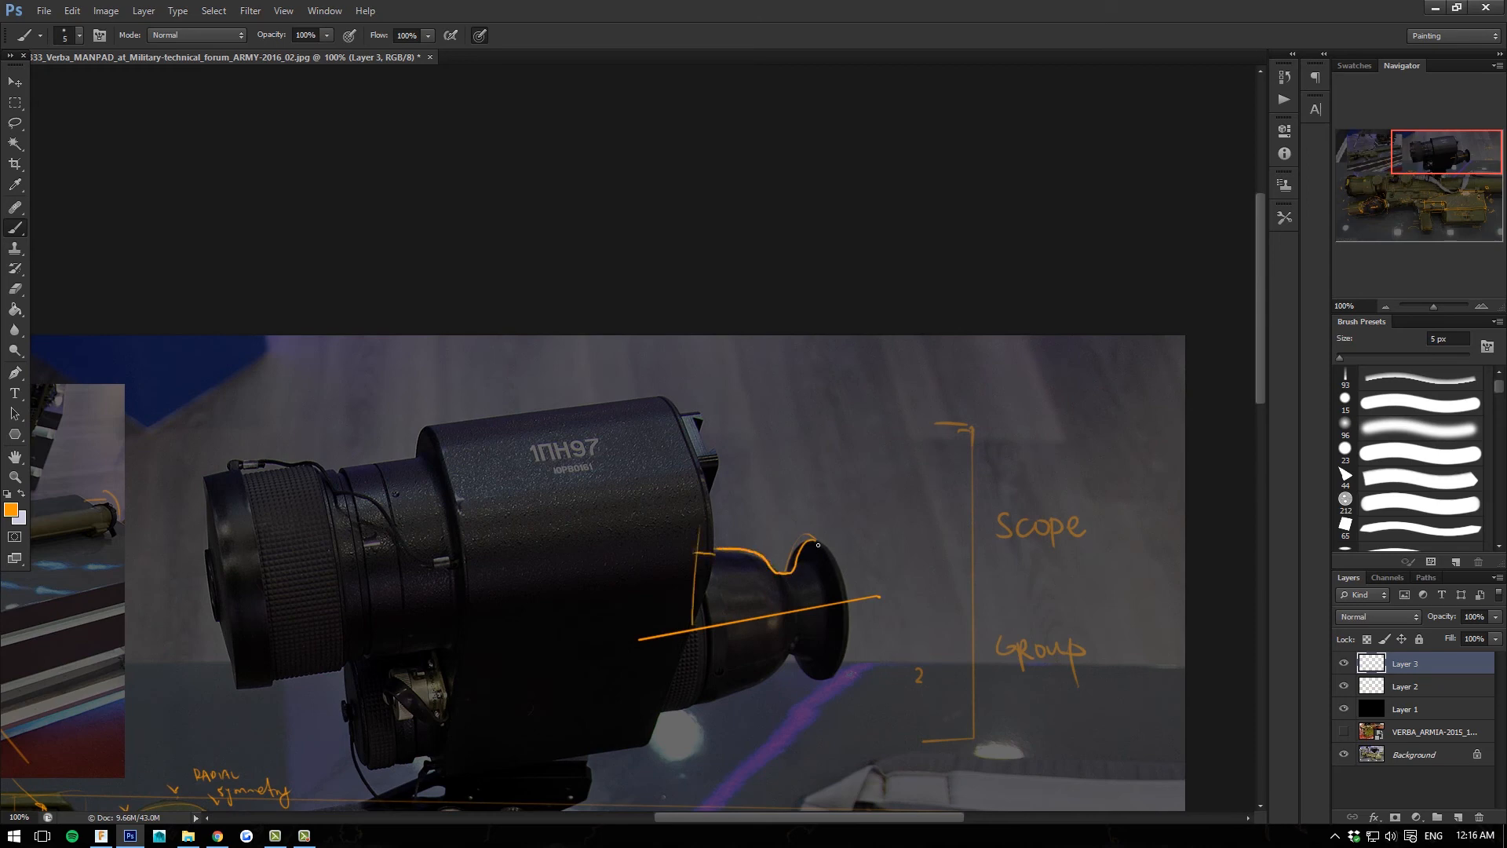
Close the eyepiece's half-profile down to the axis line and hatch its inside with short diagonal strokes.
left_click_drag(818, 544, 844, 601)
mouse_move(815, 542)
left_mouse_down()
mouse_move(840, 575)
mouse_move(808, 595)
left_mouse_up()
left_click_drag(742, 554, 769, 590)
left_click_drag(717, 557, 743, 599)
mouse_move(712, 581)
left_mouse_down()
mouse_move(729, 598)
mouse_move(704, 700)
left_mouse_up()
With a 3 px brush, trace the curved ring seams between the eyepiece and its knurled ring.
key("ctrl+plus")
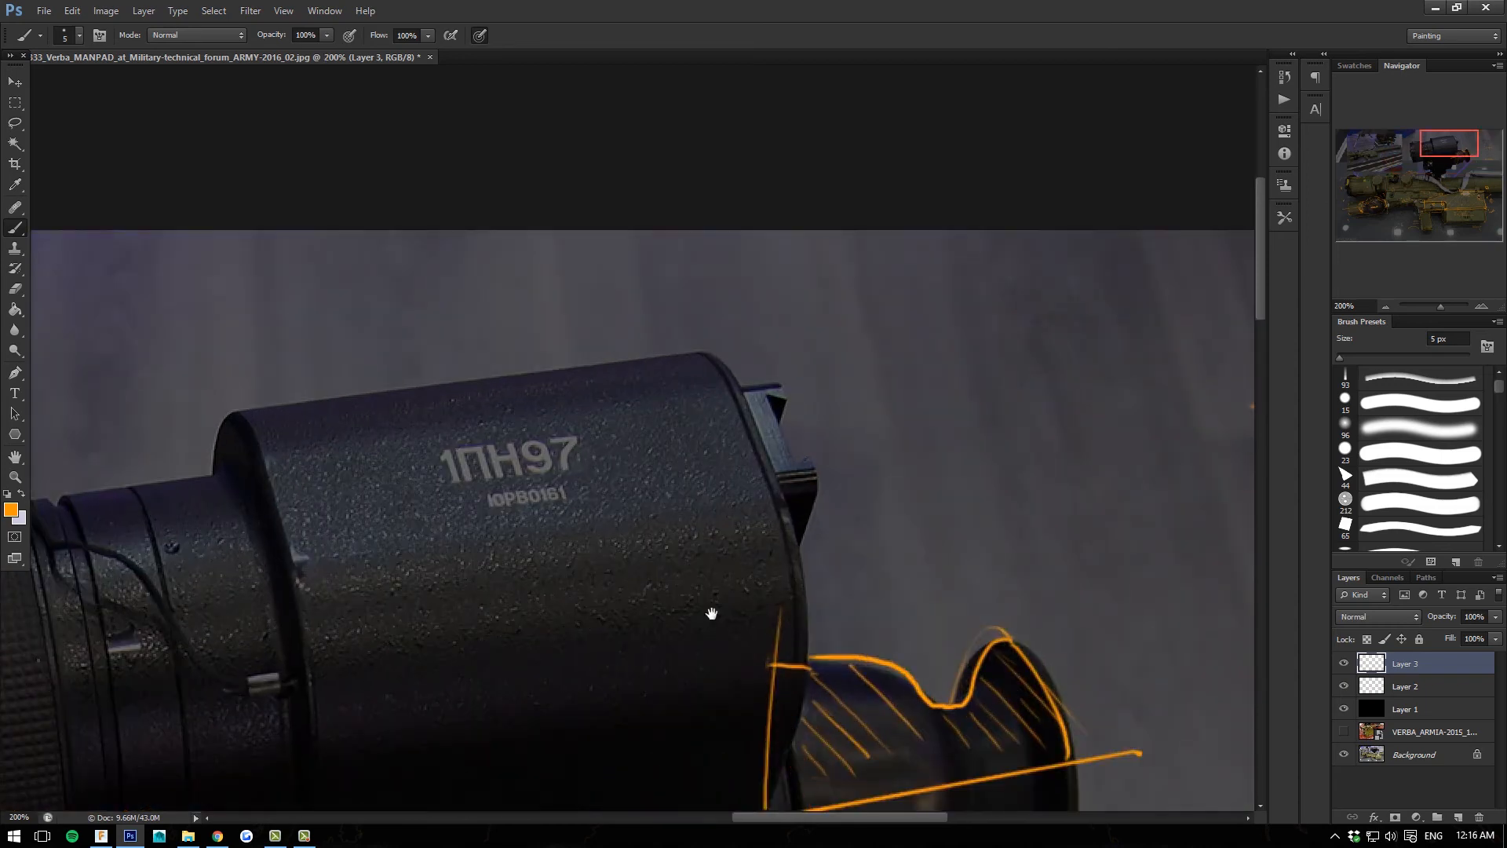
left_click_drag(711, 613, 653, 348)
key("ctrl+plus")
scroll(602, 529, "down", 2)
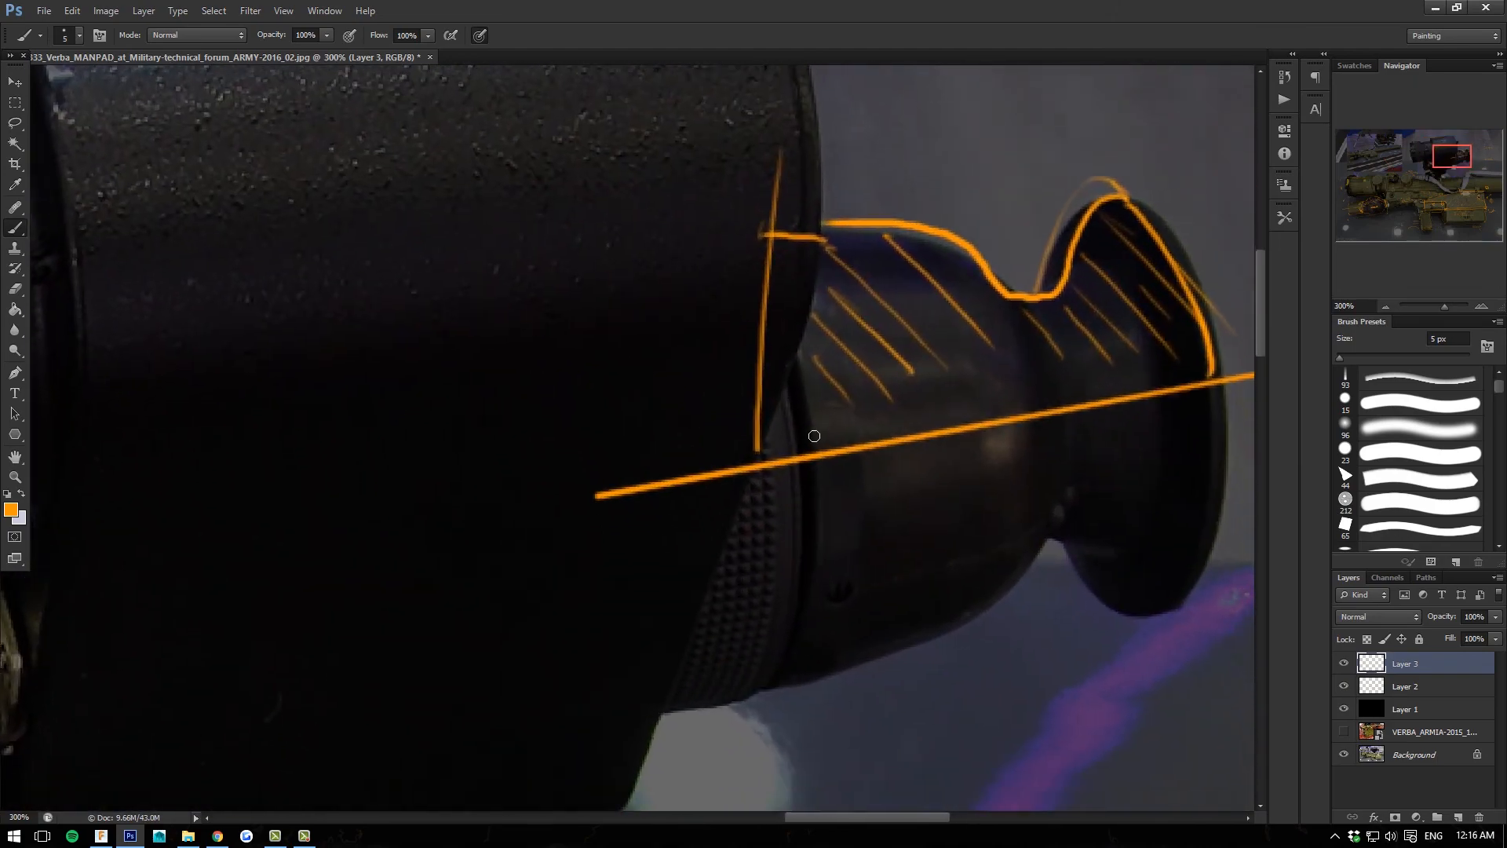
key("bracketleft")
key("bracketleft")
mouse_move(790, 346)
left_mouse_down()
mouse_move(816, 451)
mouse_move(795, 449)
left_mouse_up()
left_click_drag(817, 471, 821, 505)
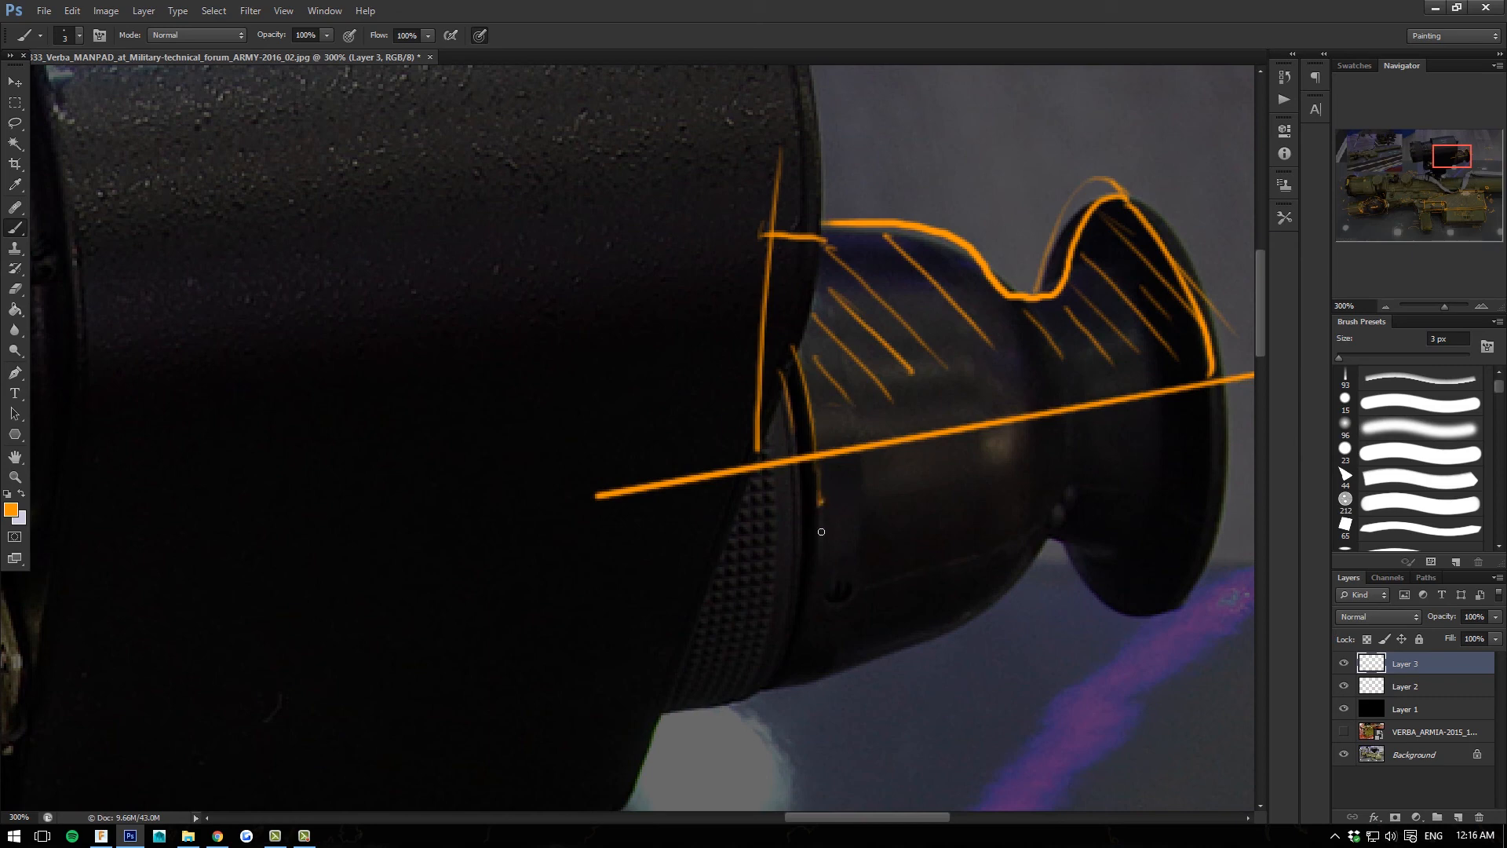
left_click_drag(796, 695, 783, 683)
left_click_drag(788, 419, 799, 542)
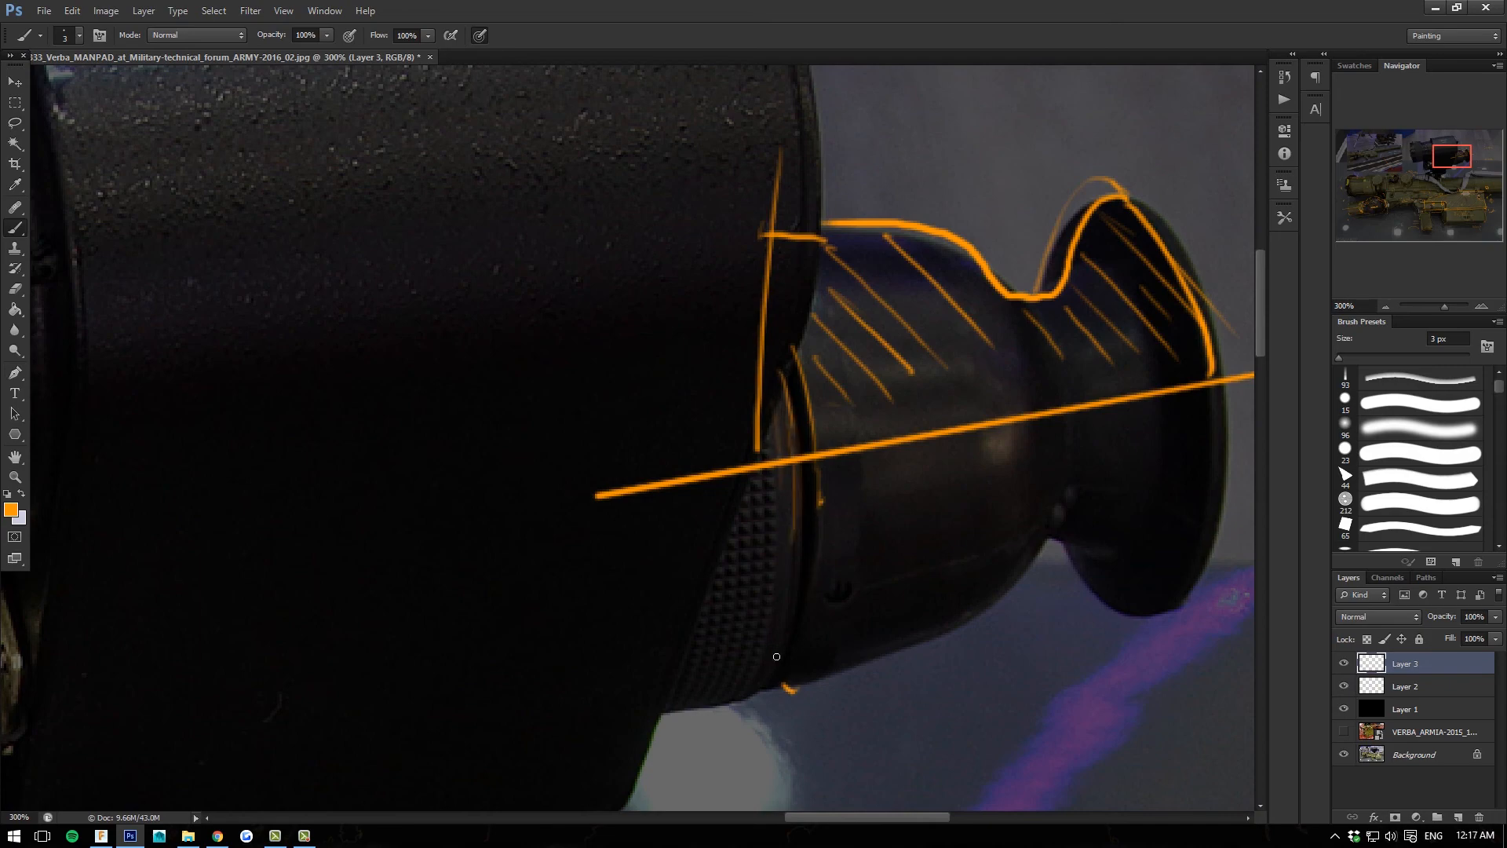
With a 2 px brush, draw arrows pointing at the knurled rings of the scope's front lens and eyepiece.
key("ctrl+minus")
key("ctrl+minus")
mouse_move(750, 621)
left_mouse_down()
mouse_move(759, 613)
mouse_move(716, 542)
mouse_move(898, 226)
left_mouse_up()
left_click_drag(579, 485, 615, 336)
left_click_drag(797, 345, 555, 646)
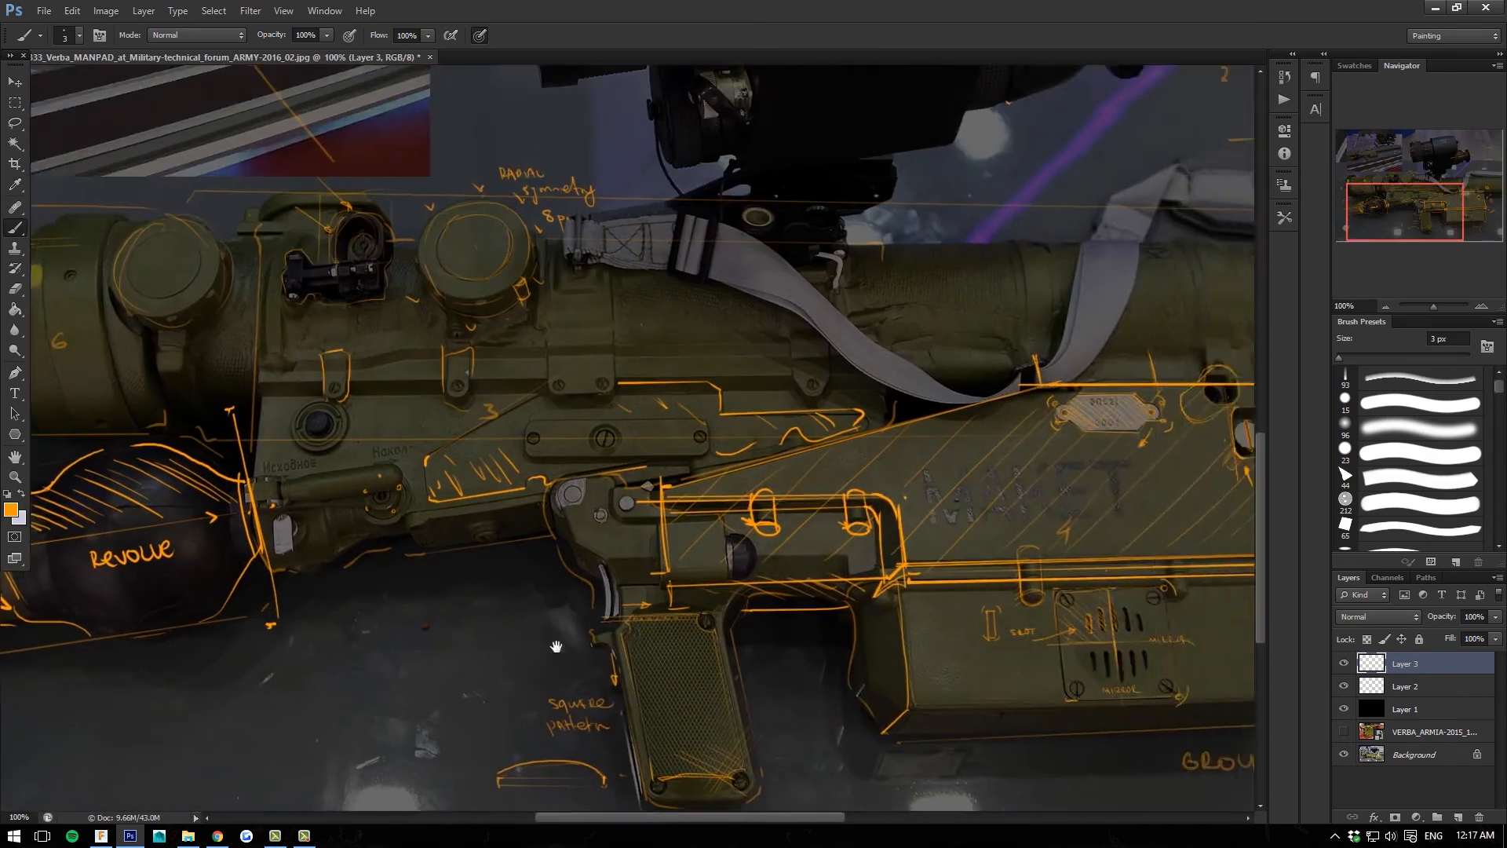
left_click_drag(807, 405, 616, 632)
left_click_drag(622, 135, 492, 514)
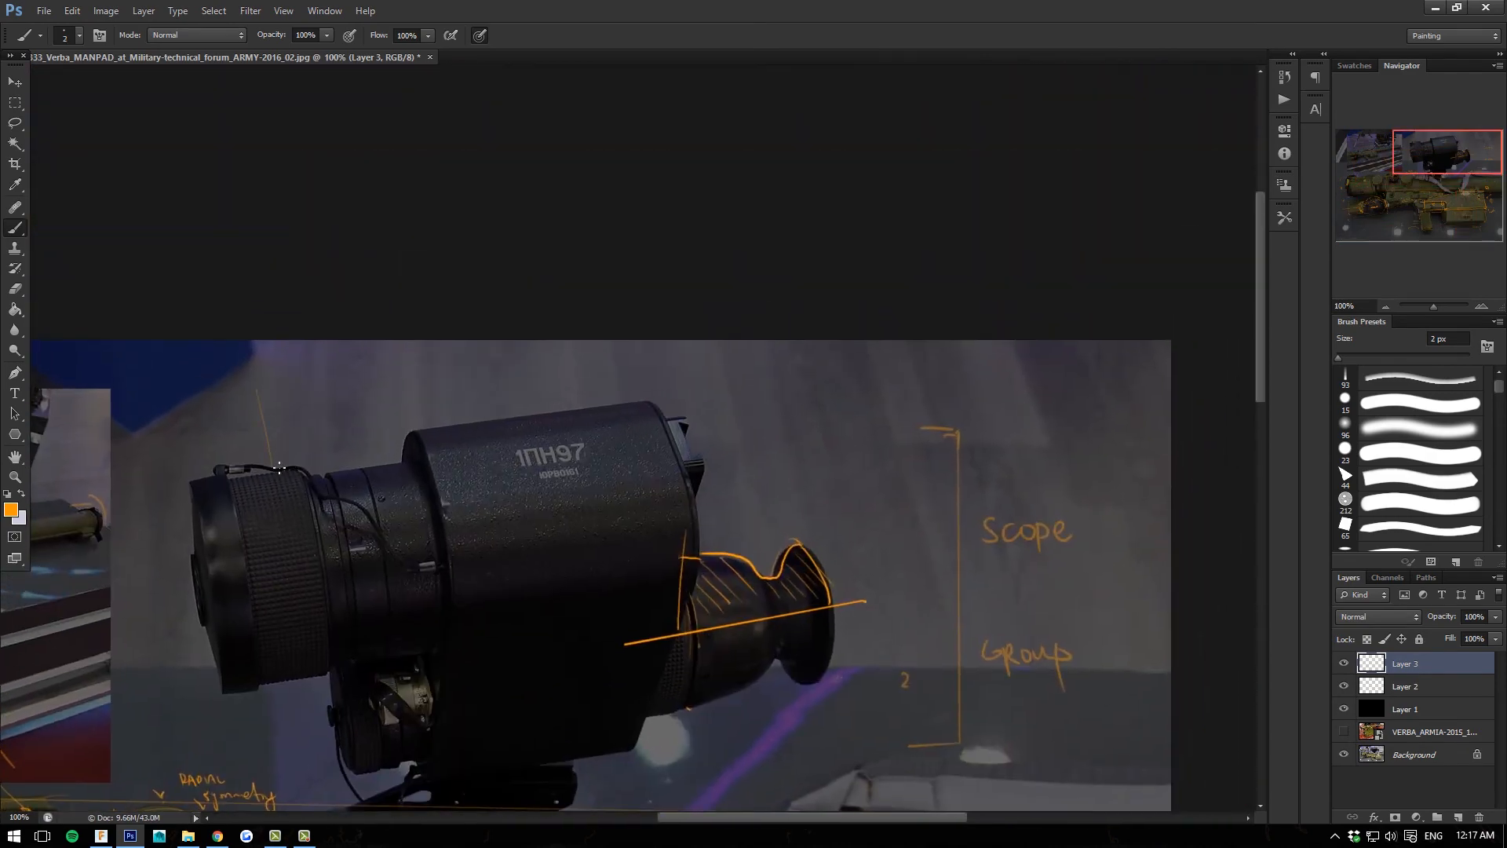
left_click_drag(267, 454, 277, 455)
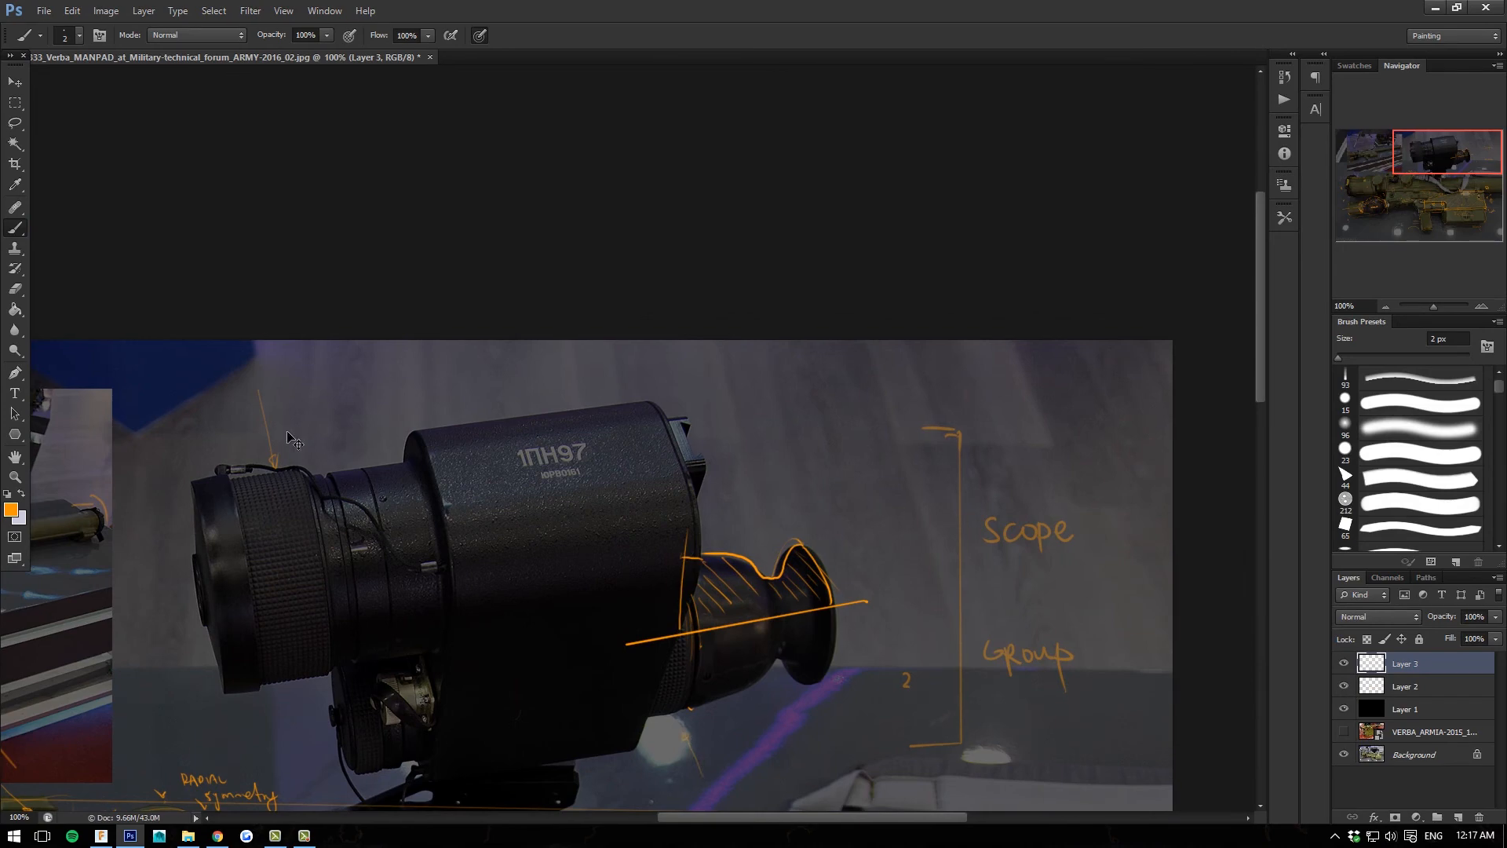
Mark the small hole on the underside of the eyepiece with short slanted pointer strokes.
key("ctrl+plus")
left_click_drag(357, 565, 656, 447)
mouse_move(377, 442)
left_mouse_down()
mouse_move(408, 384)
mouse_move(398, 377)
left_mouse_up()
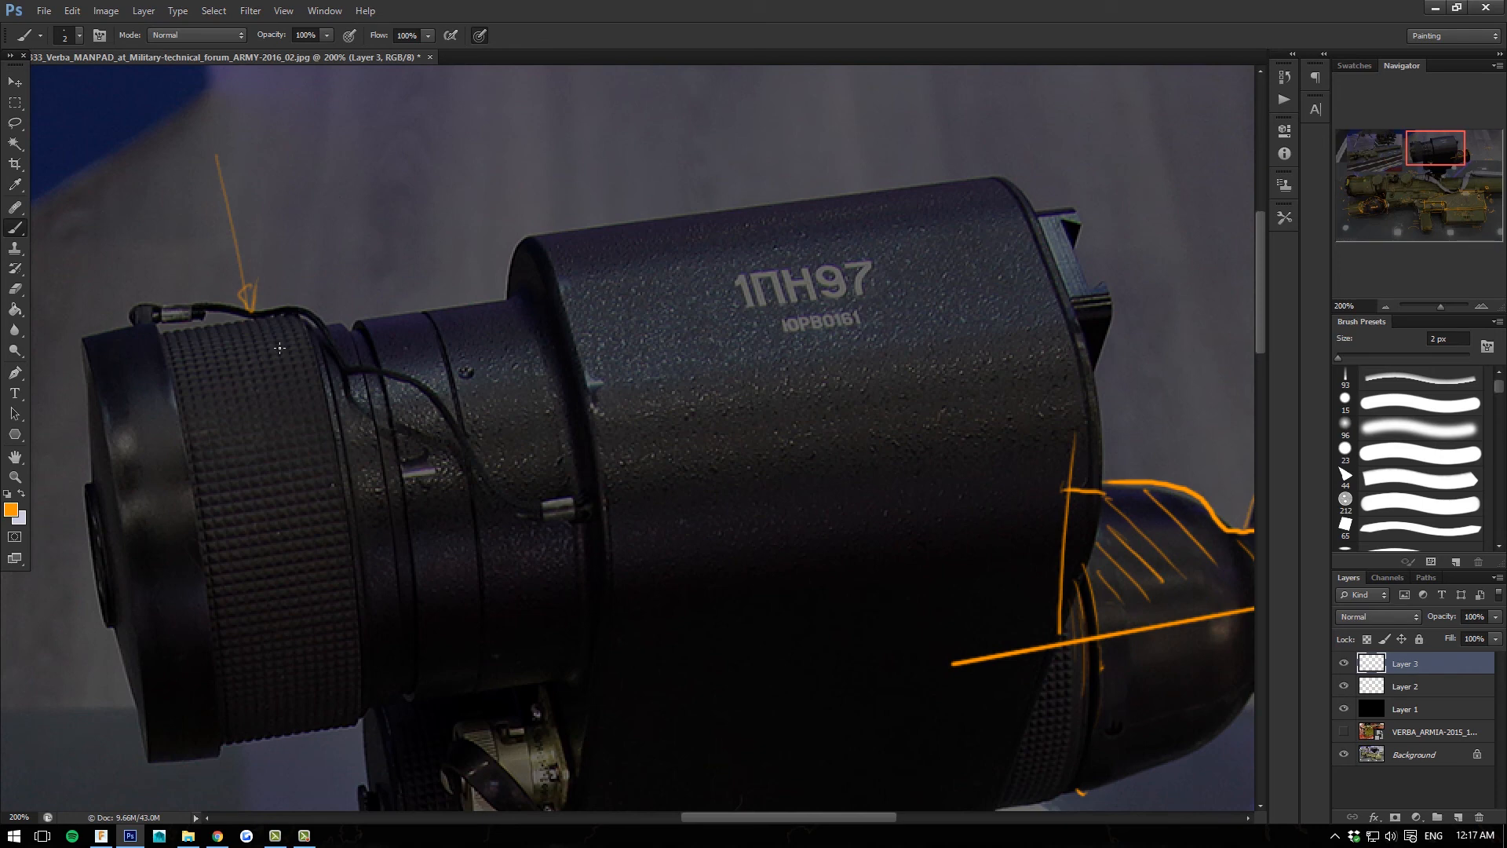
left_click_drag(761, 673, 665, 420)
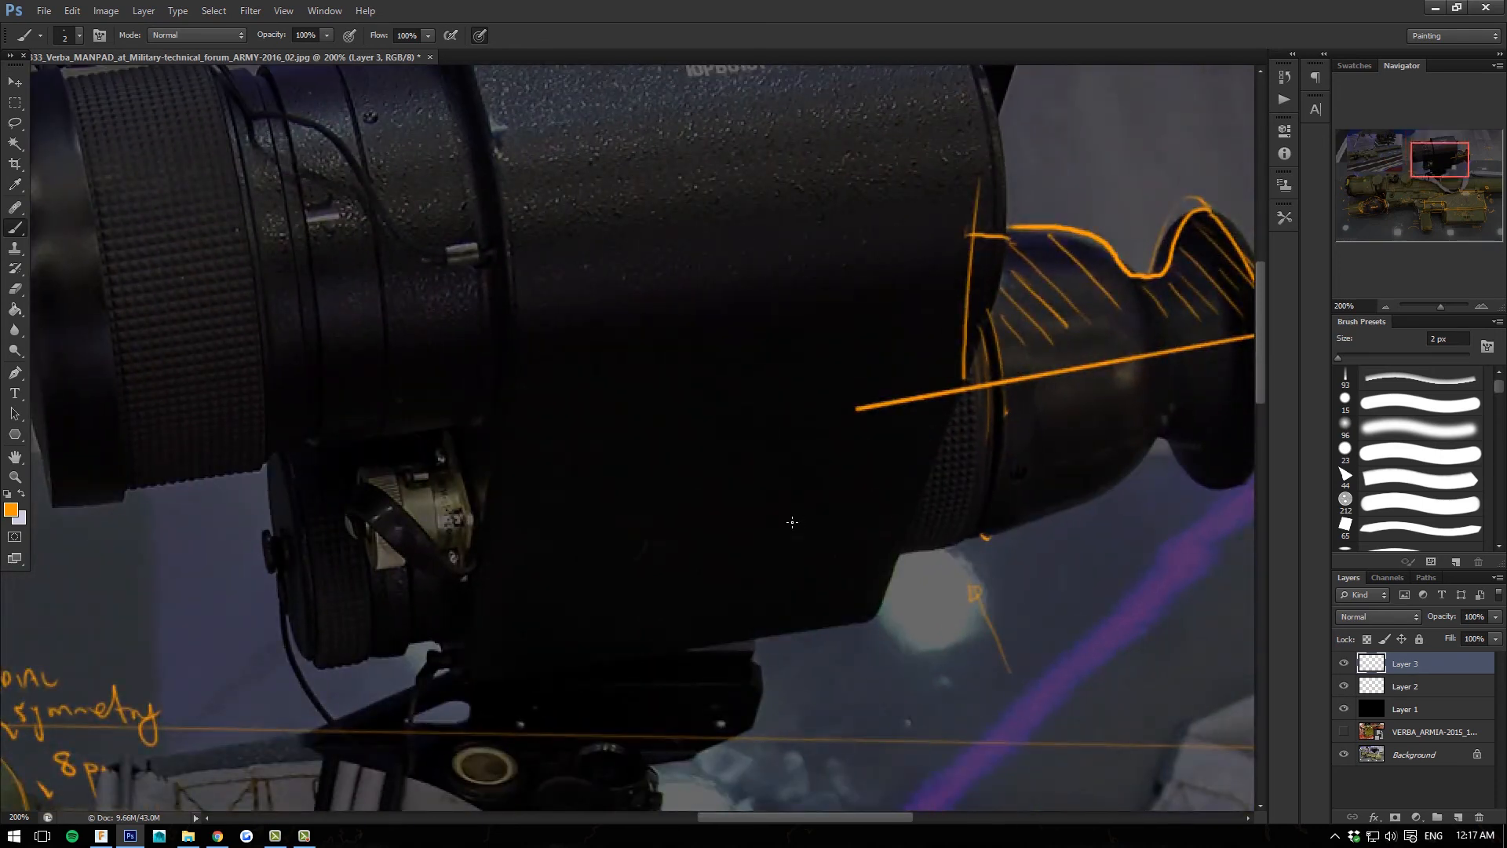
left_click_drag(792, 522, 767, 639)
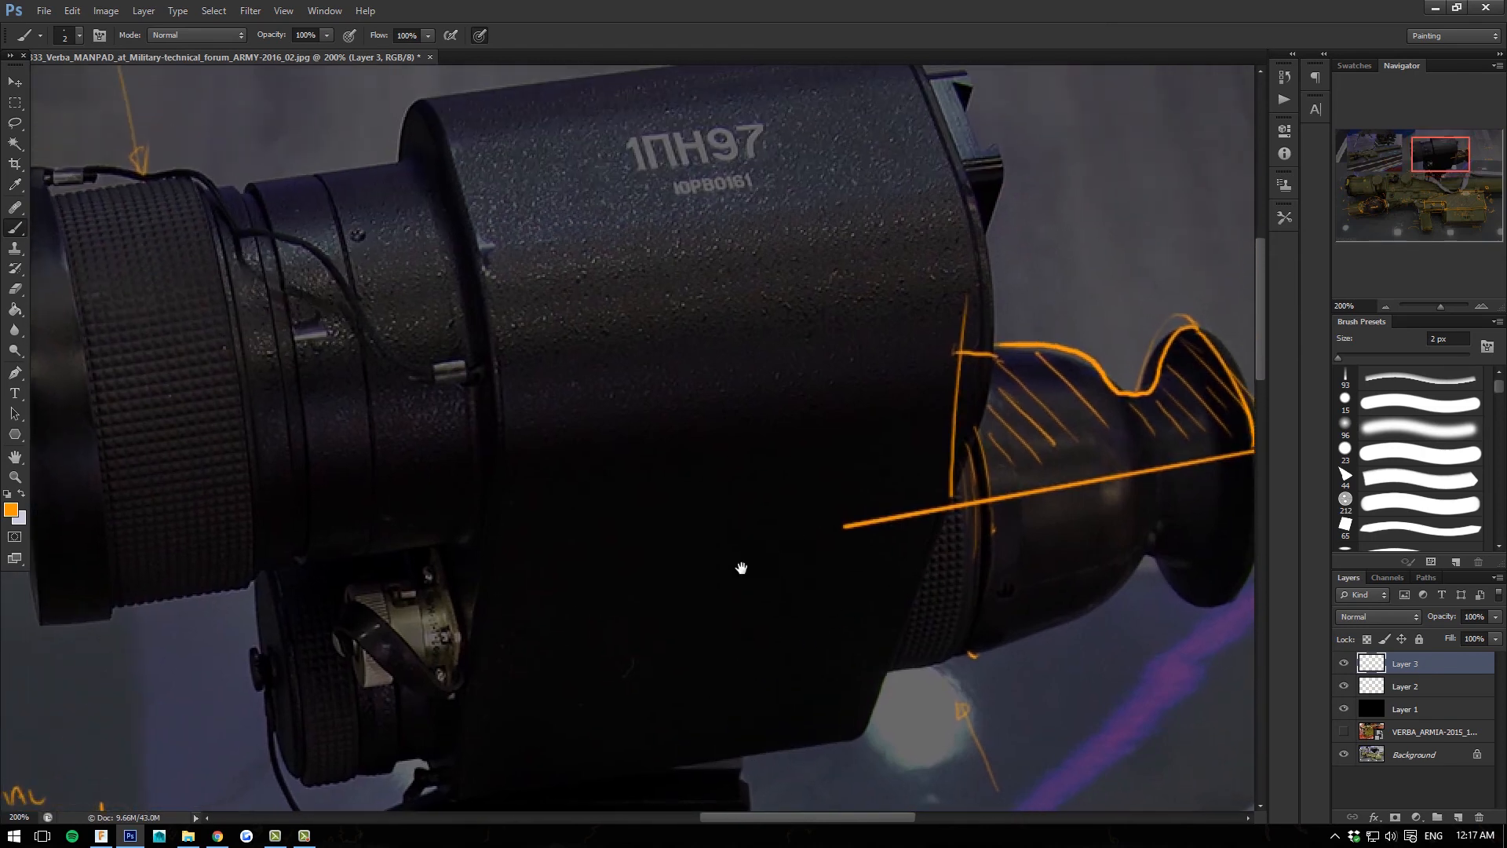
left_click_drag(743, 568, 599, 552)
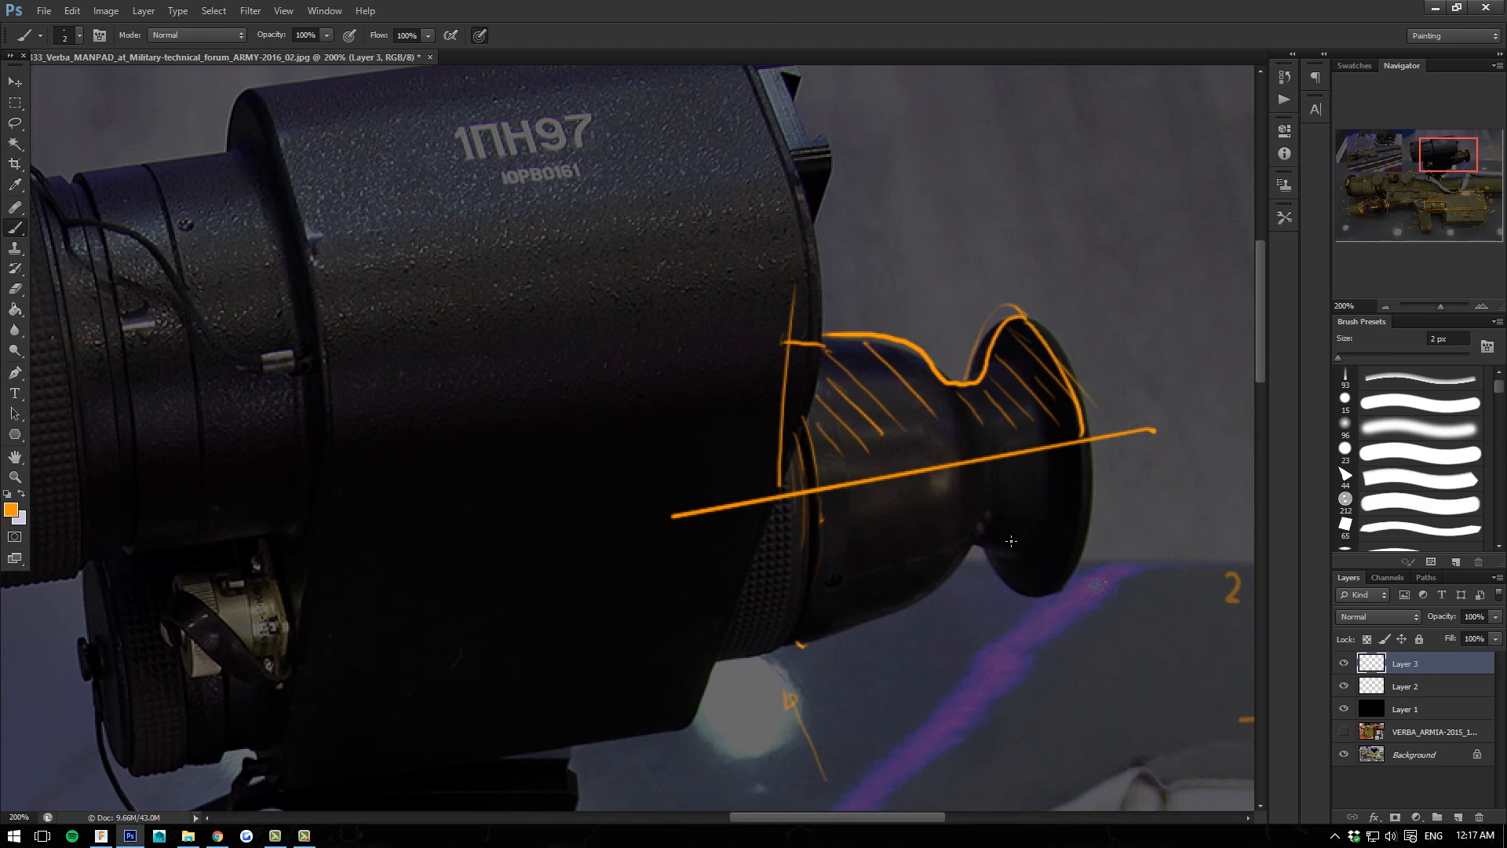
mouse_move(847, 580)
left_mouse_down()
mouse_move(913, 653)
mouse_move(905, 675)
left_mouse_up()
left_click_drag(834, 579, 840, 589)
With a 3 px brush, draw a perspective box around the scope's main body, covering the top face and front edge.
left_click_drag(597, 500, 657, 593)
key("ctrl+minus")
left_click_drag(385, 640, 540, 624)
mouse_move(939, 369)
left_mouse_down()
mouse_move(912, 301)
mouse_move(946, 363)
mouse_move(862, 249)
left_mouse_up()
left_click_drag(694, 401, 619, 295)
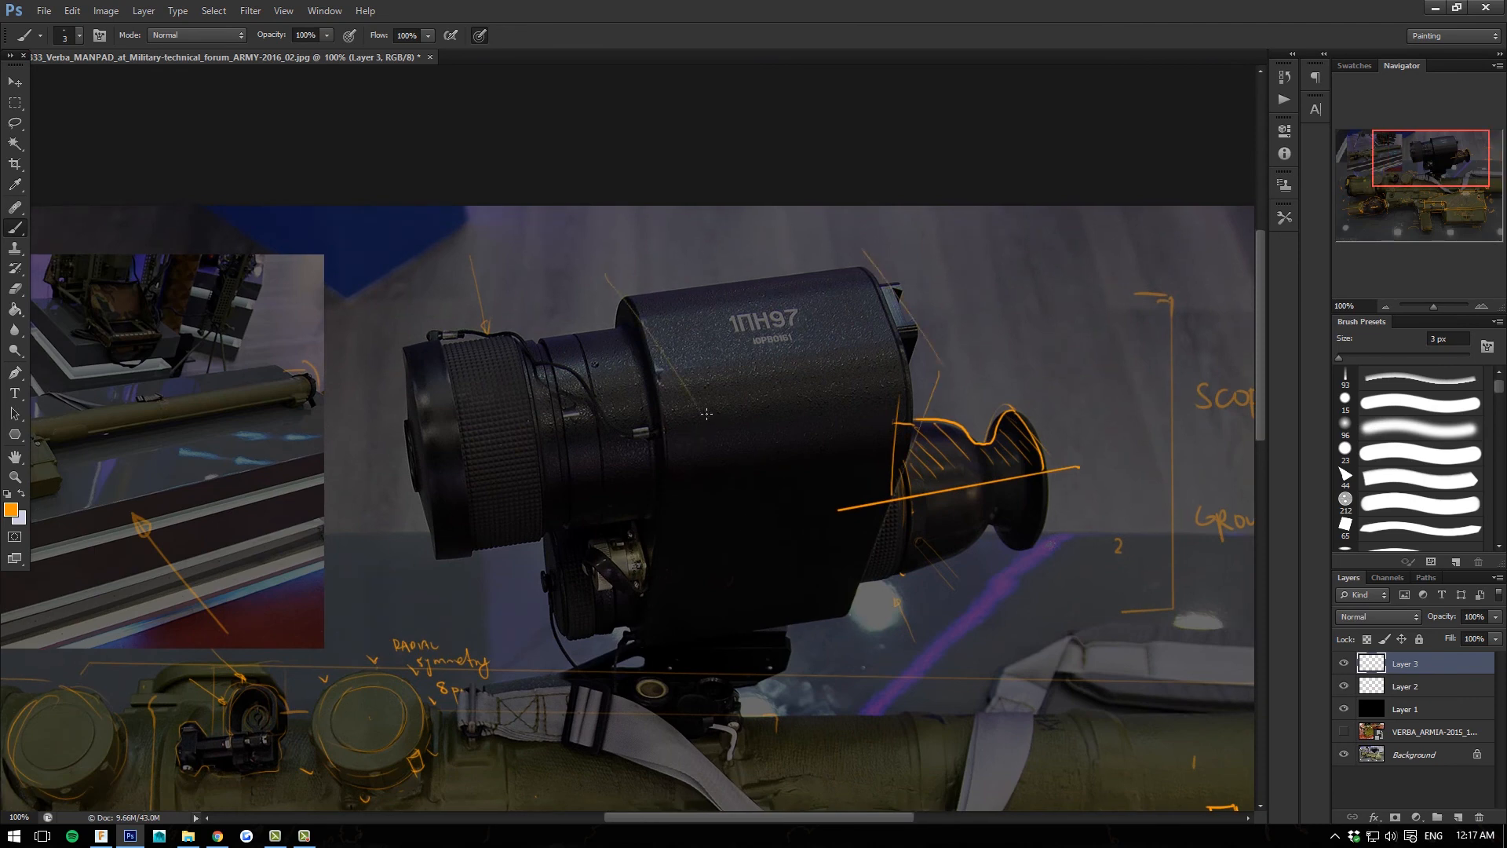
mouse_move(699, 409)
left_mouse_down()
mouse_move(671, 634)
mouse_move(643, 650)
left_mouse_up()
left_click_drag(605, 275, 596, 310)
left_click_drag(944, 363, 699, 406)
left_click_drag(606, 275, 861, 253)
Label the scope box's edge "FILLET" with an arrow and add a small check mark above the rear corner.
left_click_drag(995, 331, 965, 351)
left_click_drag(866, 230, 878, 217)
mouse_move(1007, 316)
left_mouse_down()
mouse_move(1017, 335)
mouse_move(1082, 316)
left_mouse_up()
Trace the curved front and rear edges of the scope body and the ring seams and profile of the front lens.
left_click_drag(912, 433, 894, 344)
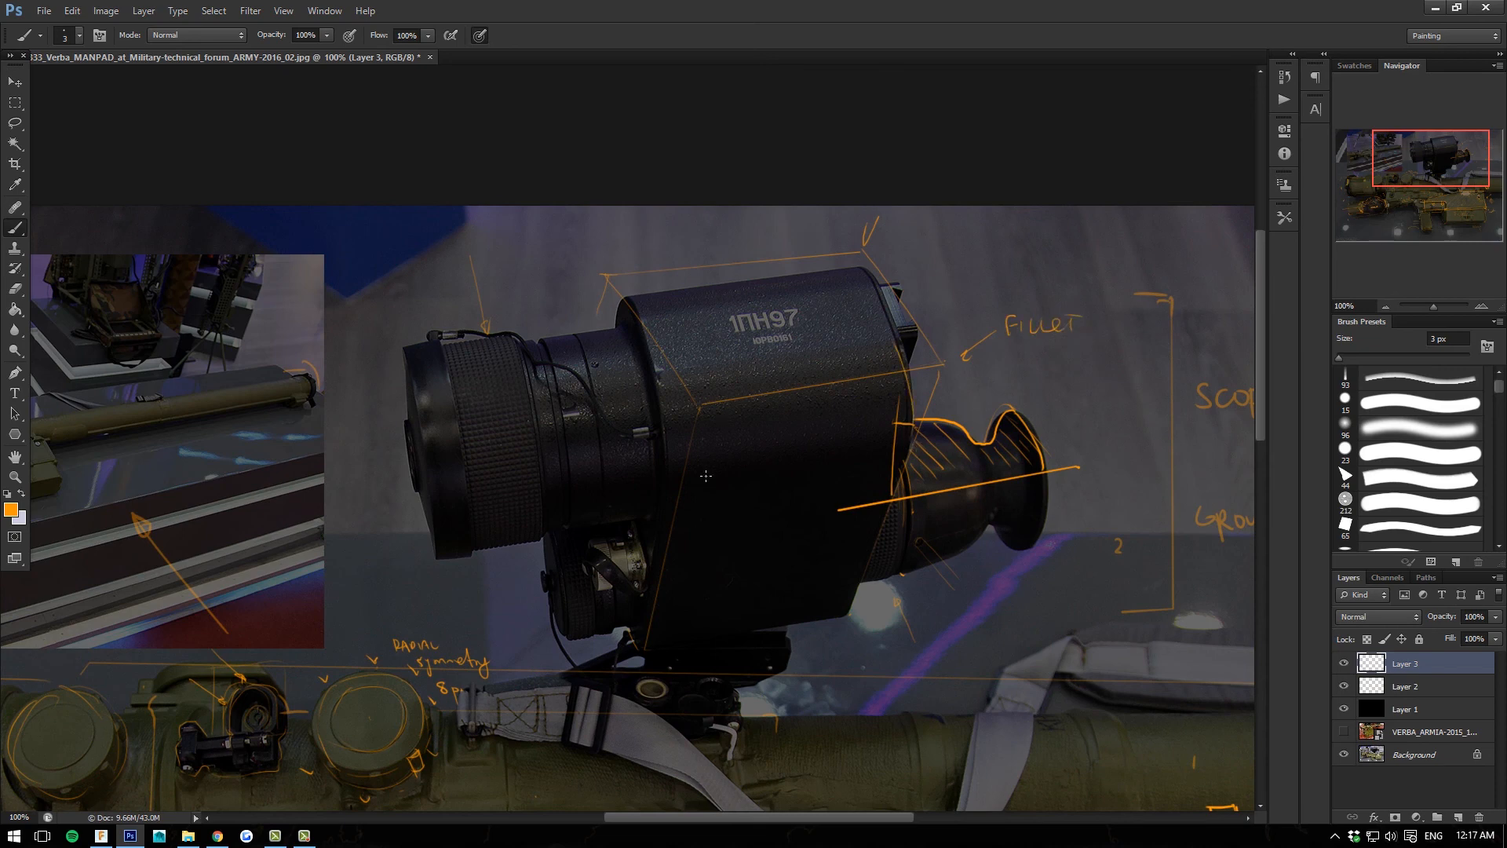
left_click_drag(673, 501, 654, 348)
left_click_drag(442, 605, 624, 634)
mouse_move(803, 352)
left_mouse_down()
mouse_move(754, 365)
mouse_move(781, 502)
left_mouse_up()
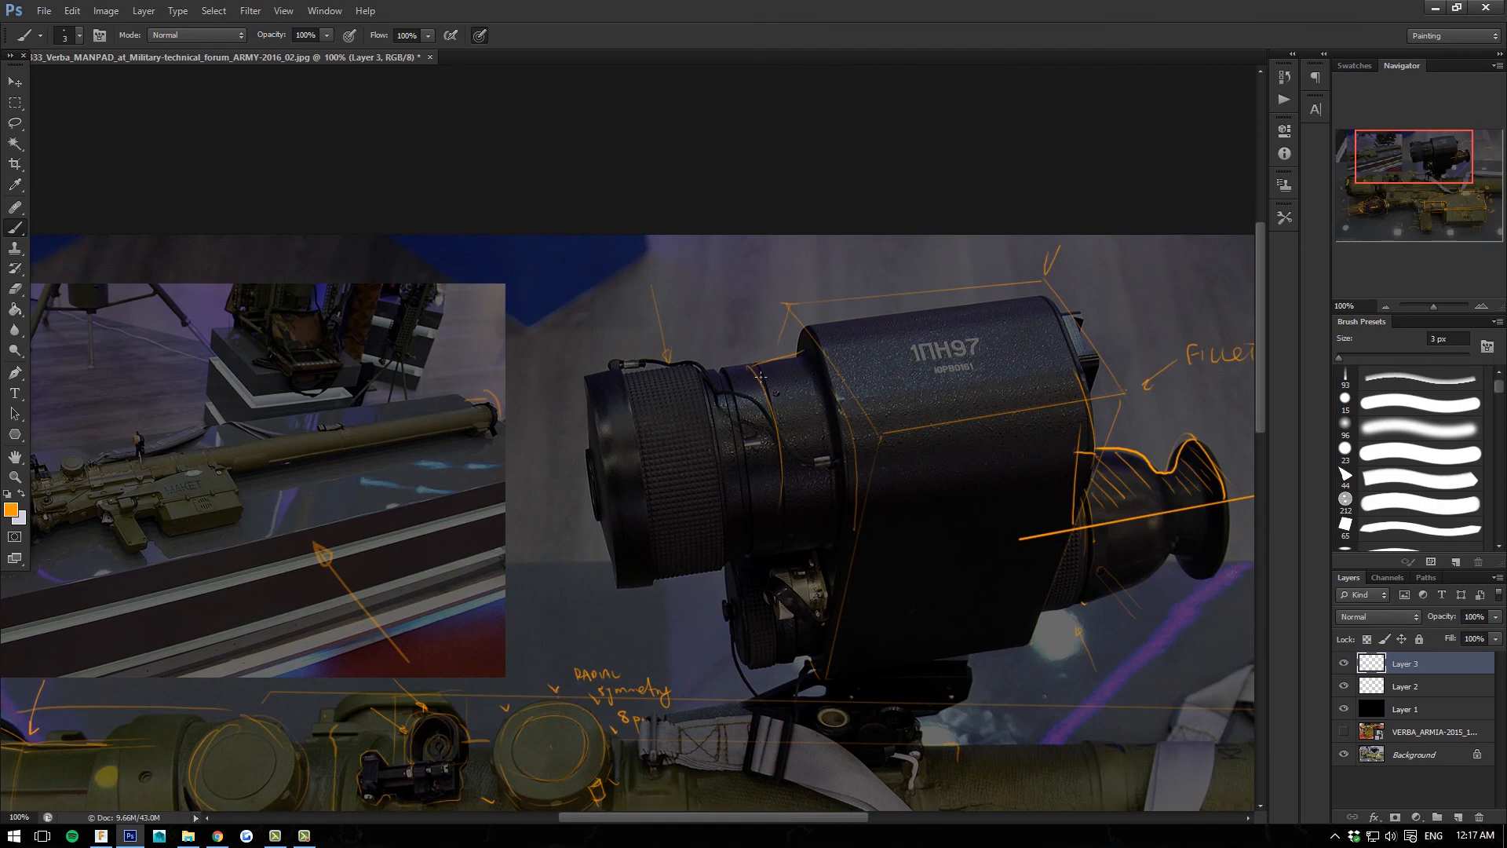
left_click_drag(755, 368, 736, 421)
left_click_drag(708, 373, 713, 394)
left_click_drag(590, 437, 587, 472)
Show the VERBA_ARMIA-2015 photo layer and hide annotation layers Layer 2 and Layer 3.
left_click_drag(574, 671, 539, 472)
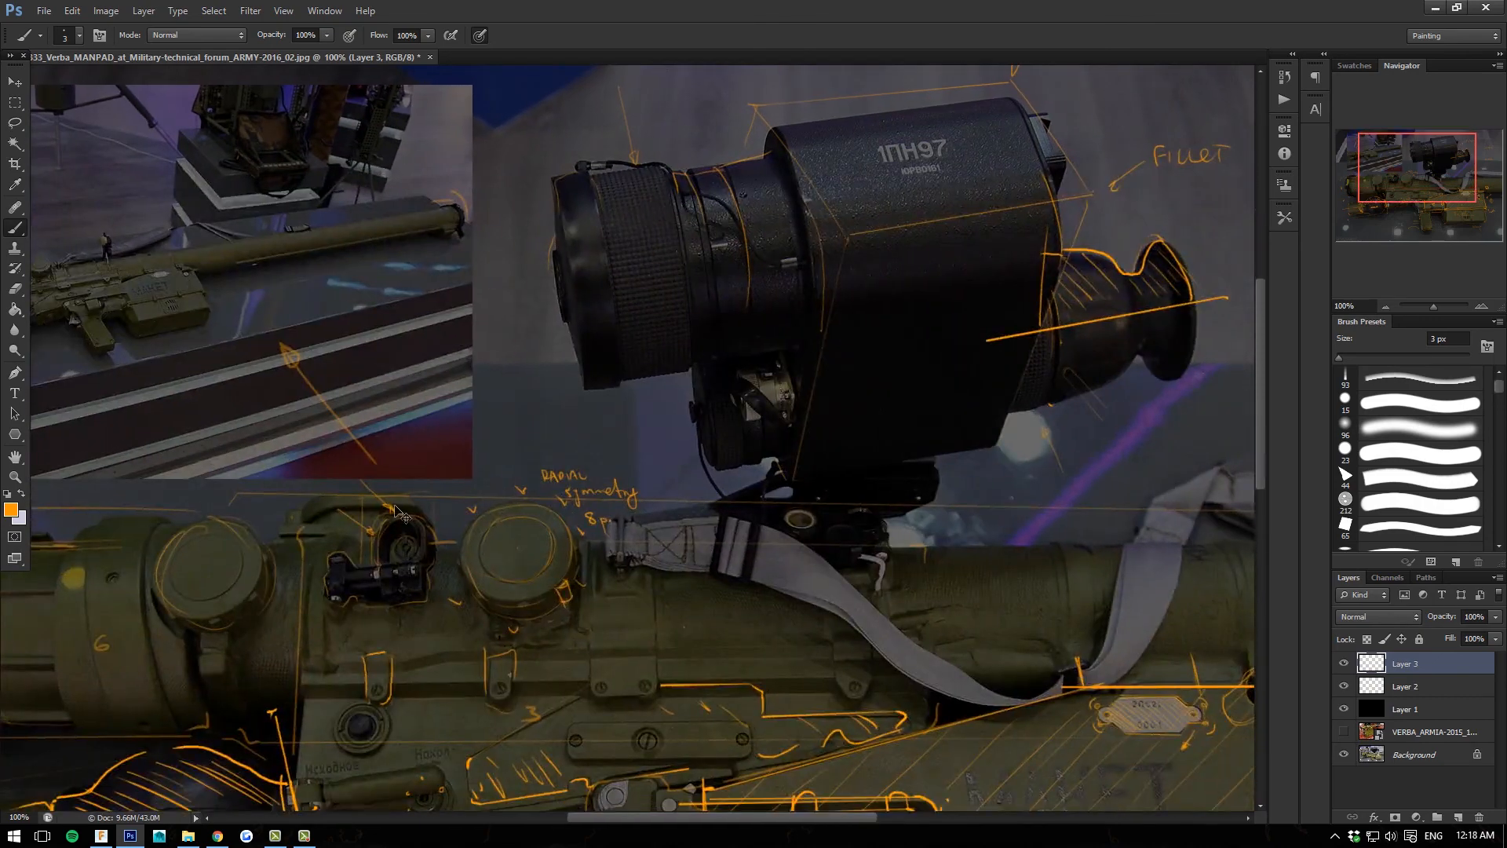
key("ctrl+minus")
left_click_drag(972, 789, 947, 573)
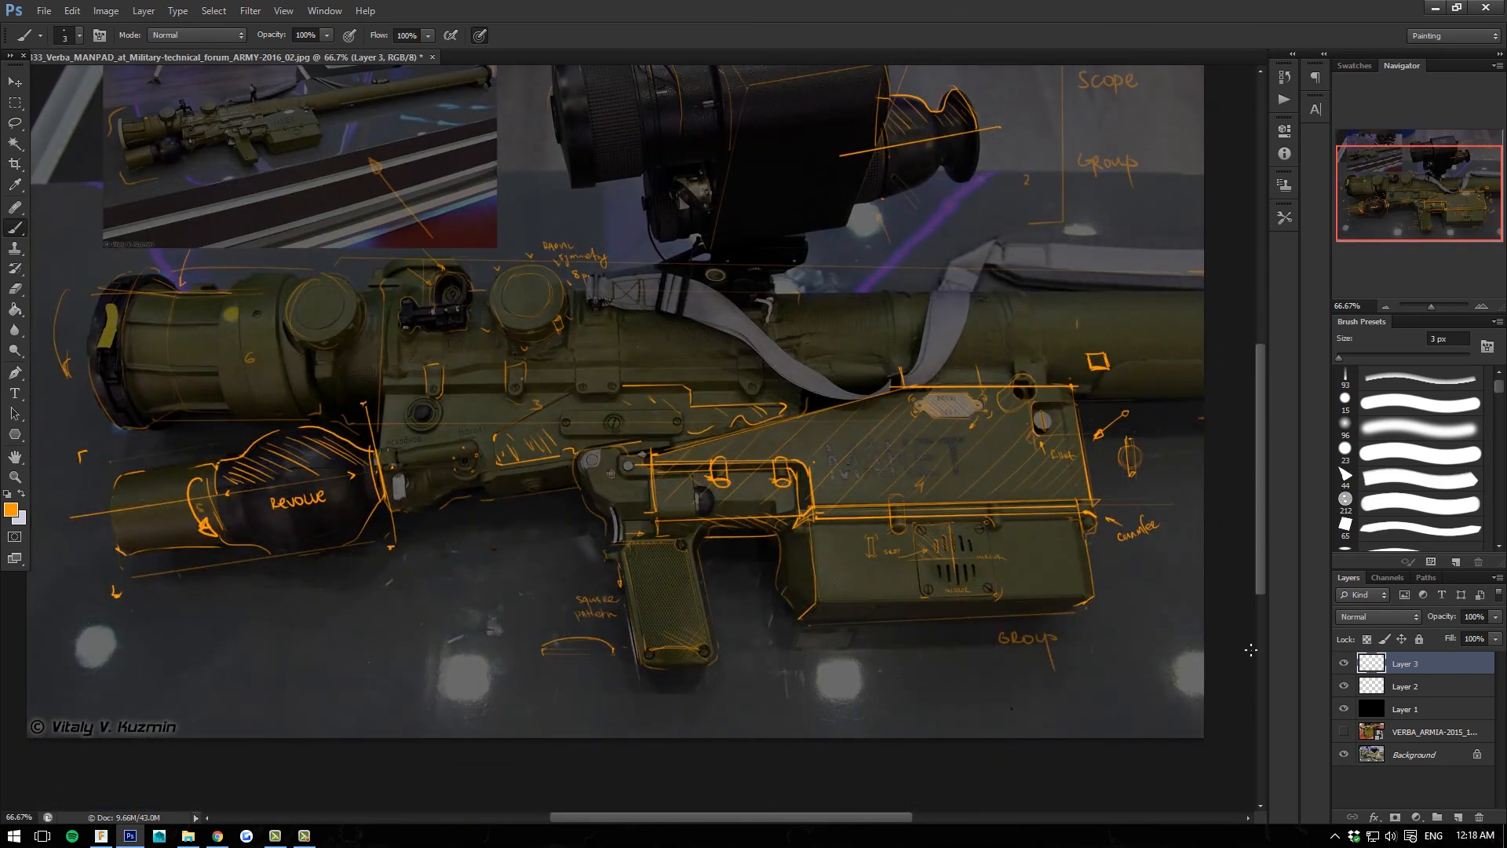
left_click(1344, 731)
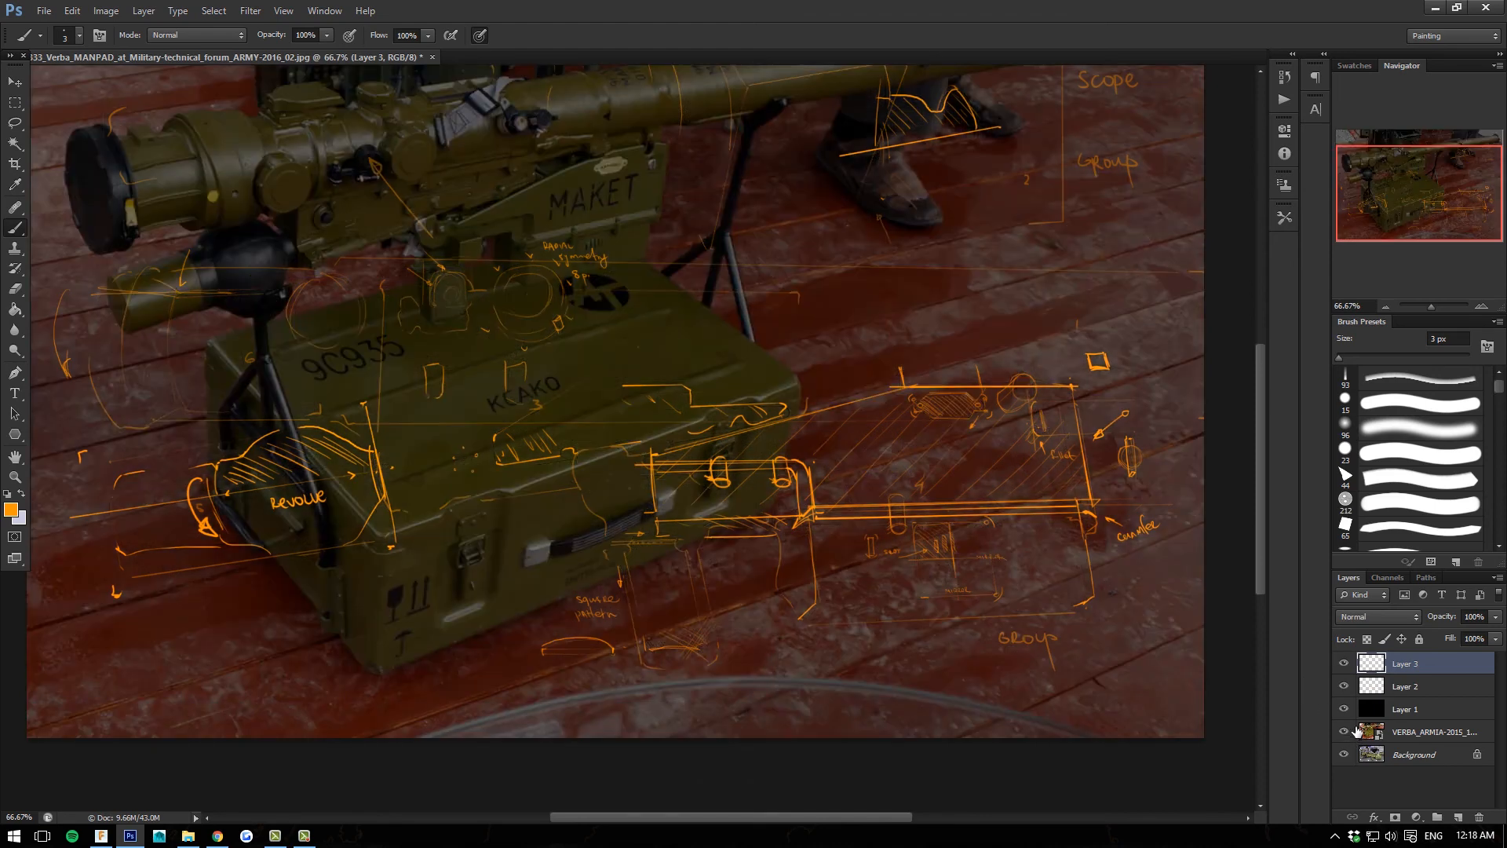
left_click(1344, 687)
left_click(1344, 663)
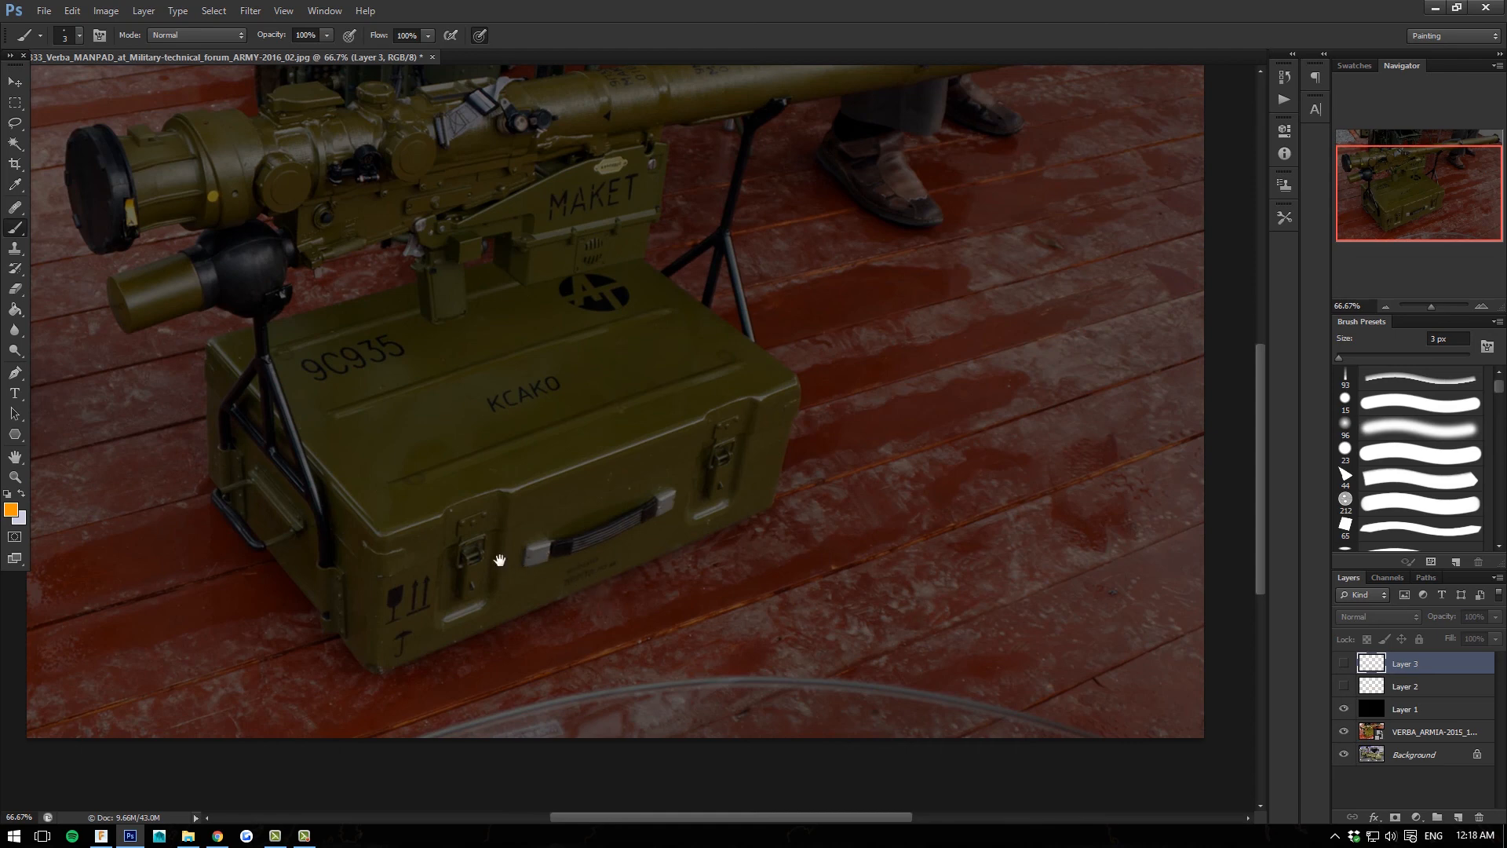
Add a new layer above Layer 3 for annotating the crate photo, keeping the black Layer 1 overlay shown.
left_click_drag(427, 488, 524, 623)
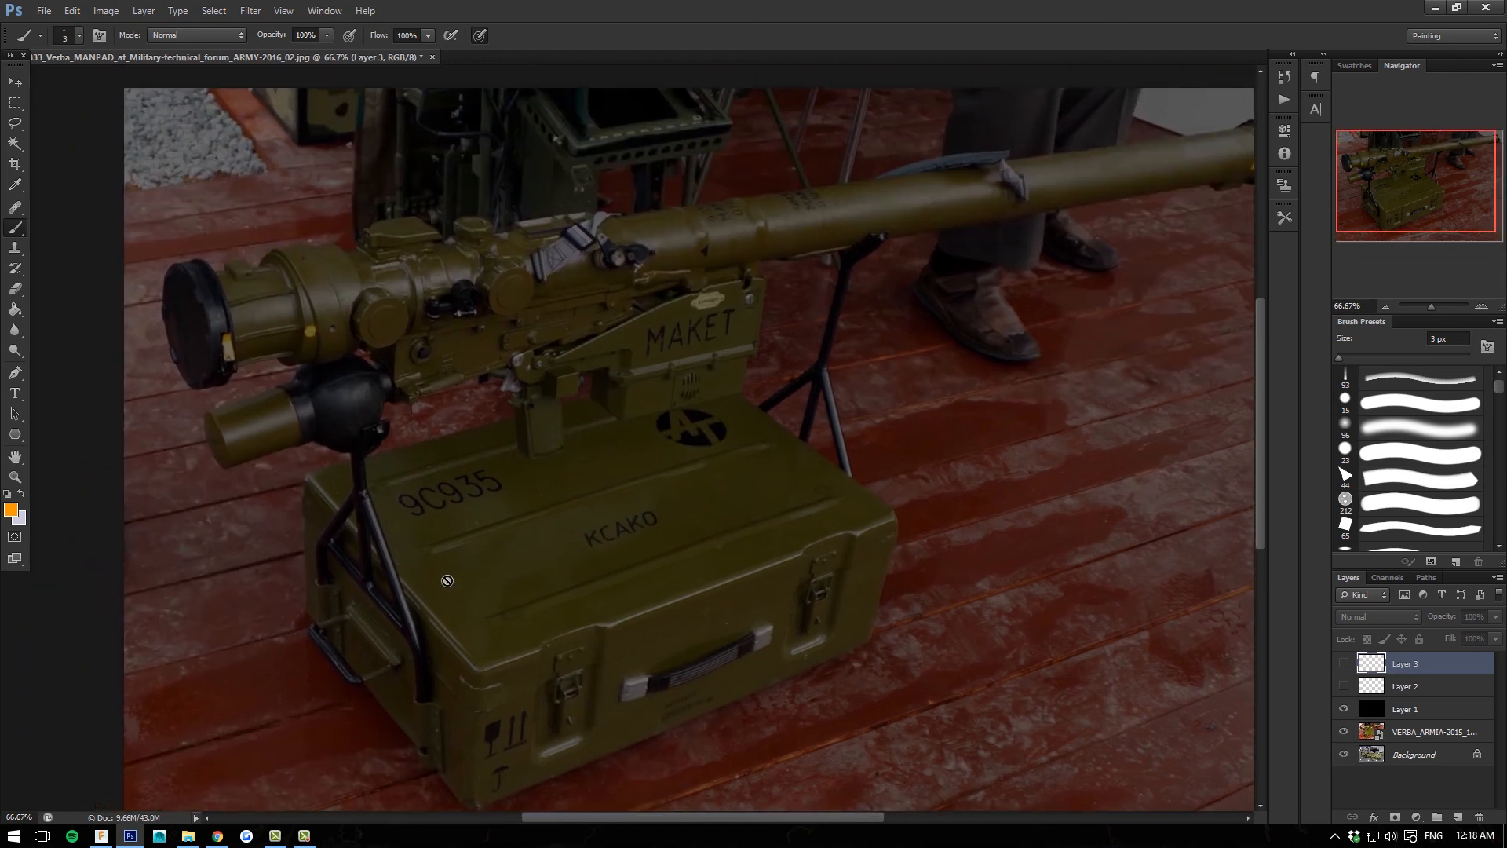
left_click_drag(730, 563, 729, 562)
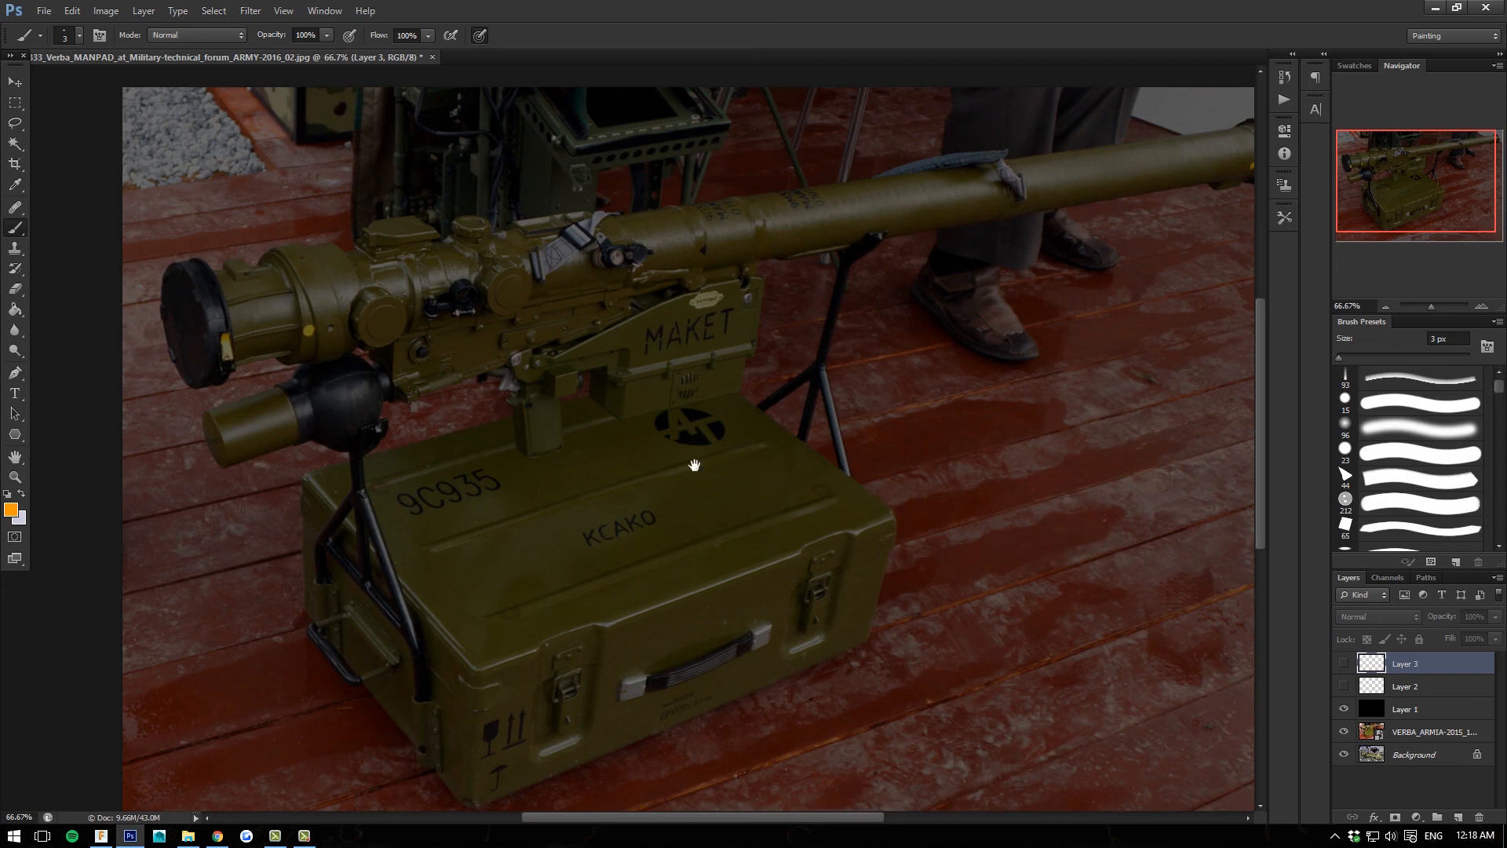
left_click_drag(690, 461, 615, 358)
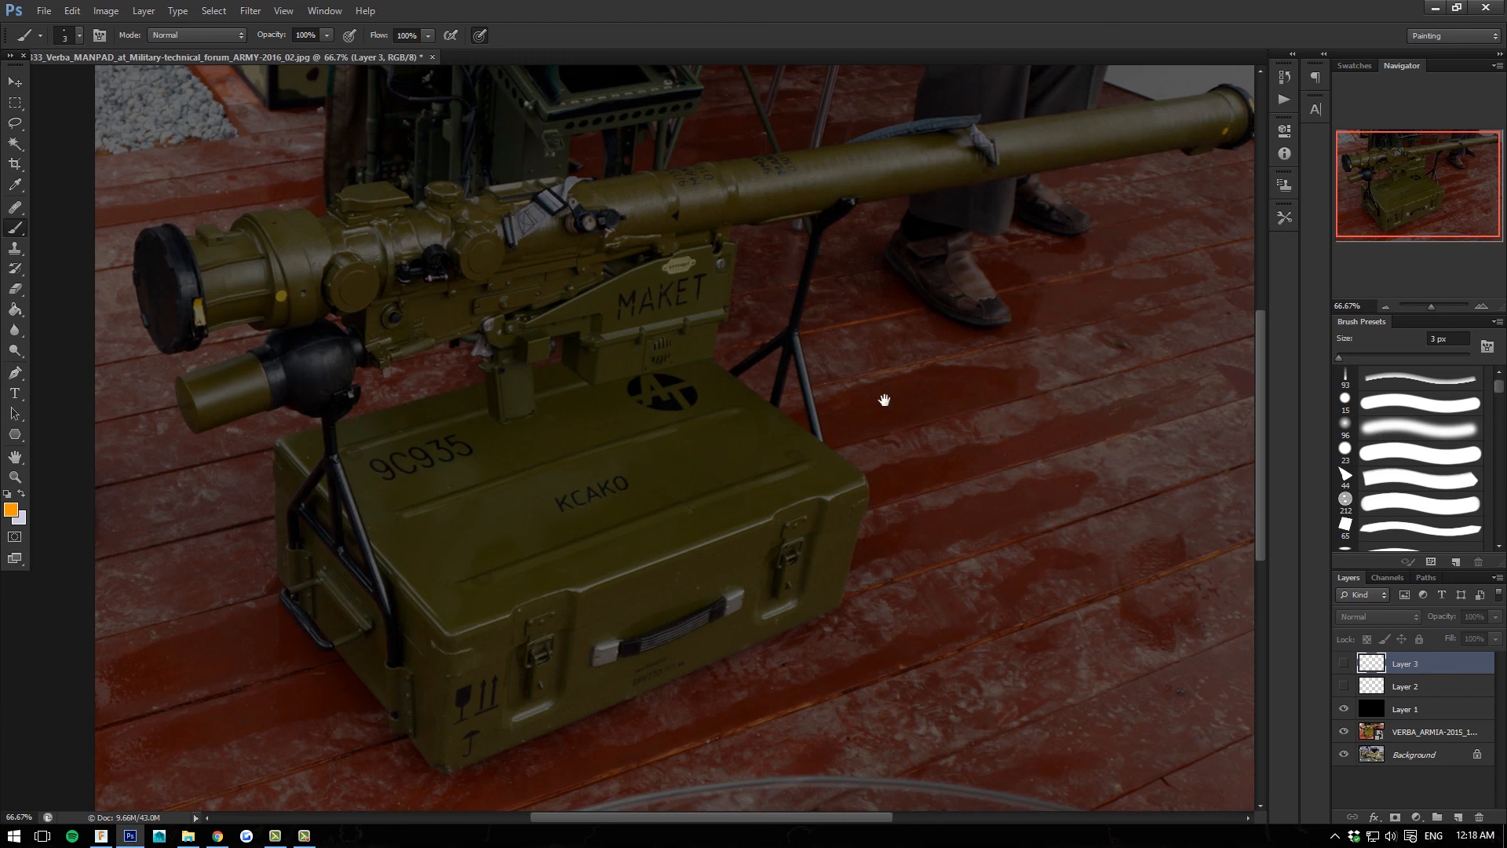
key("ctrl+plus")
key("ctrl+plus")
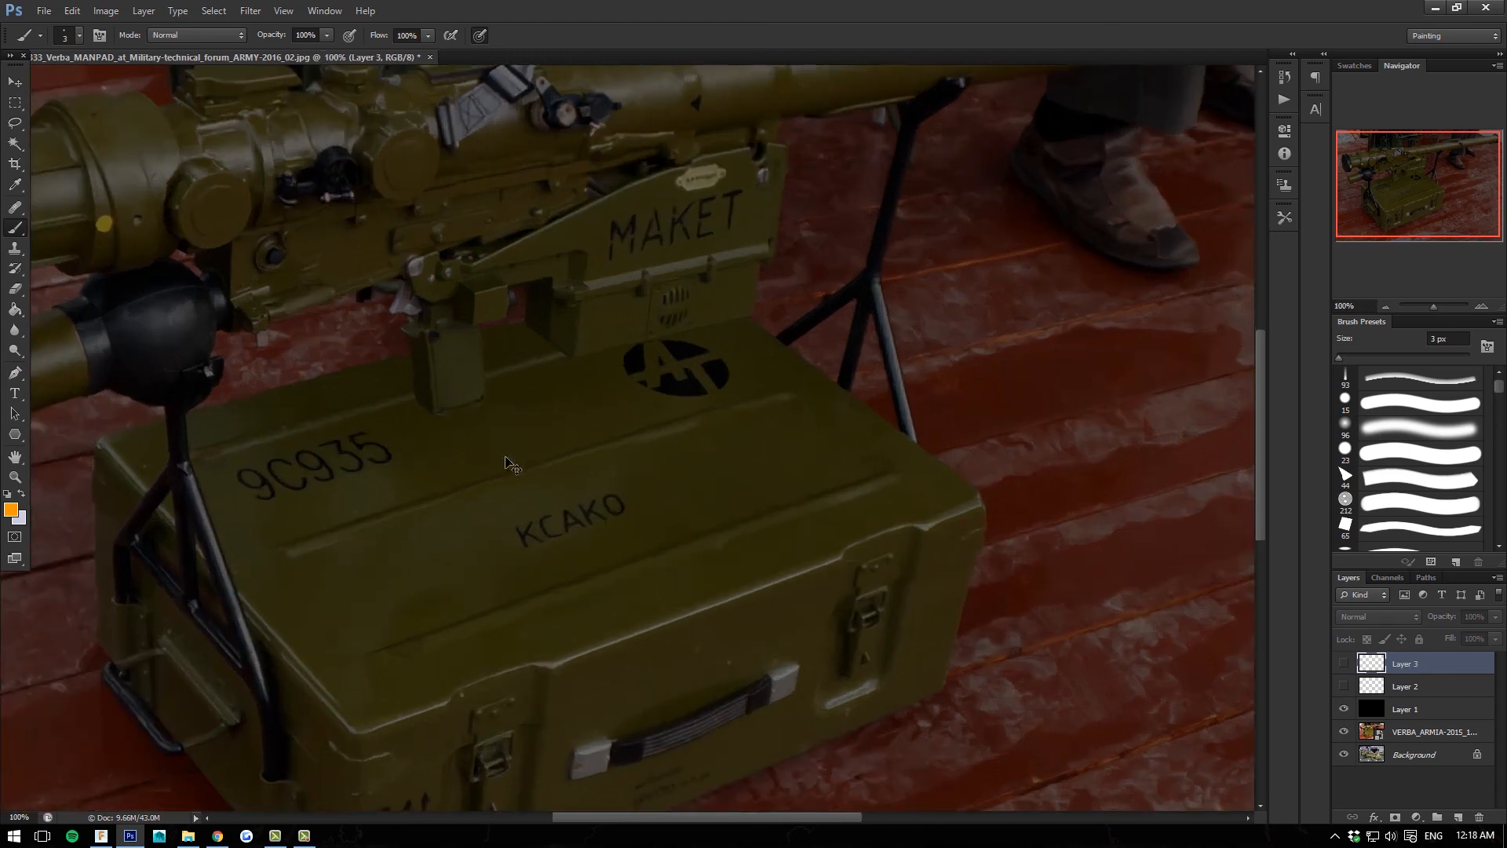
left_click_drag(430, 612, 376, 591)
key("ctrl+minus")
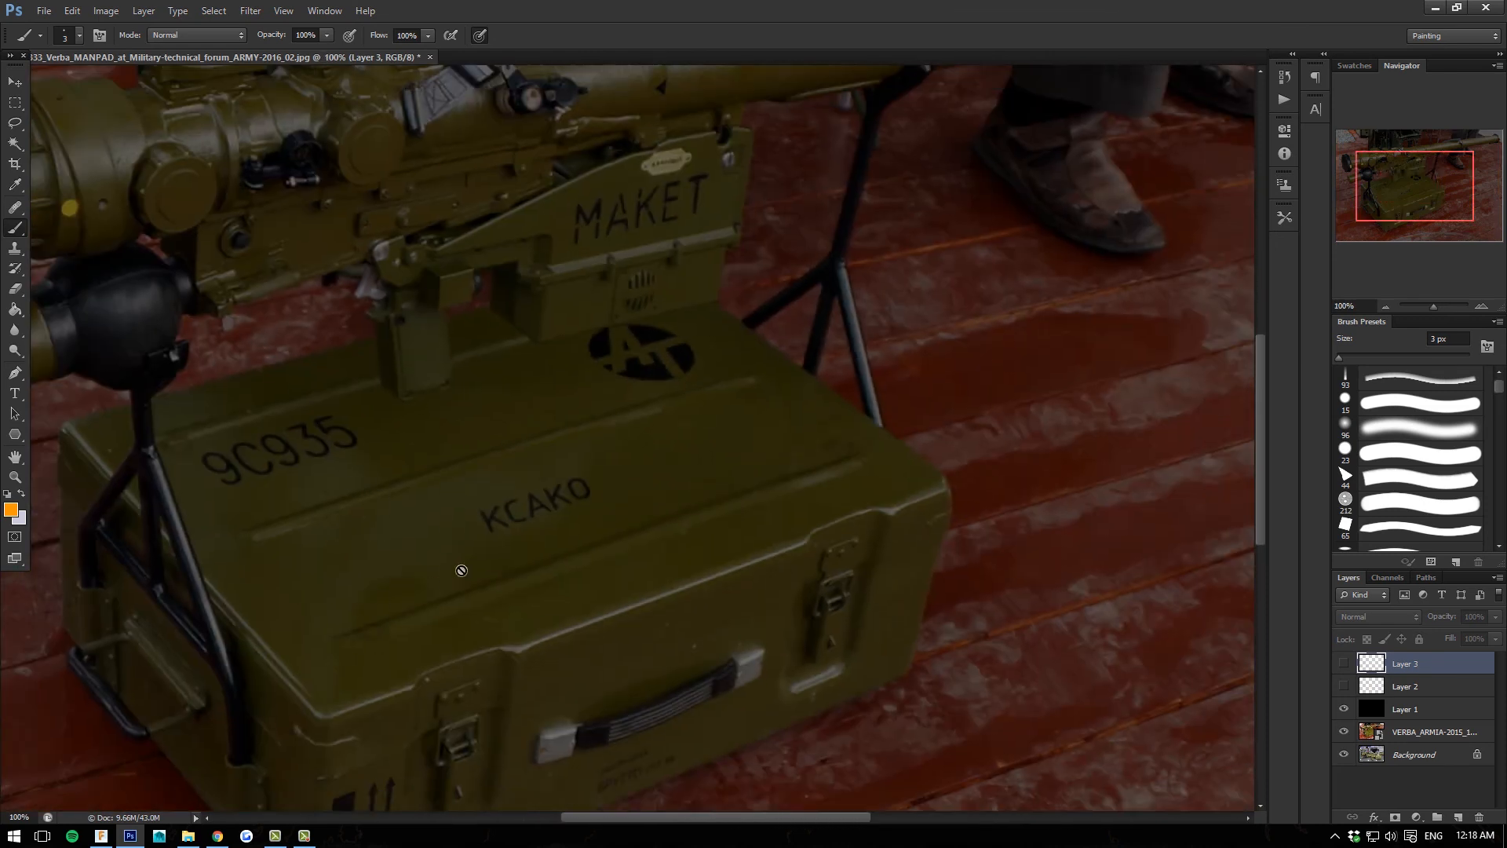
left_click(1458, 817)
left_click(1344, 732)
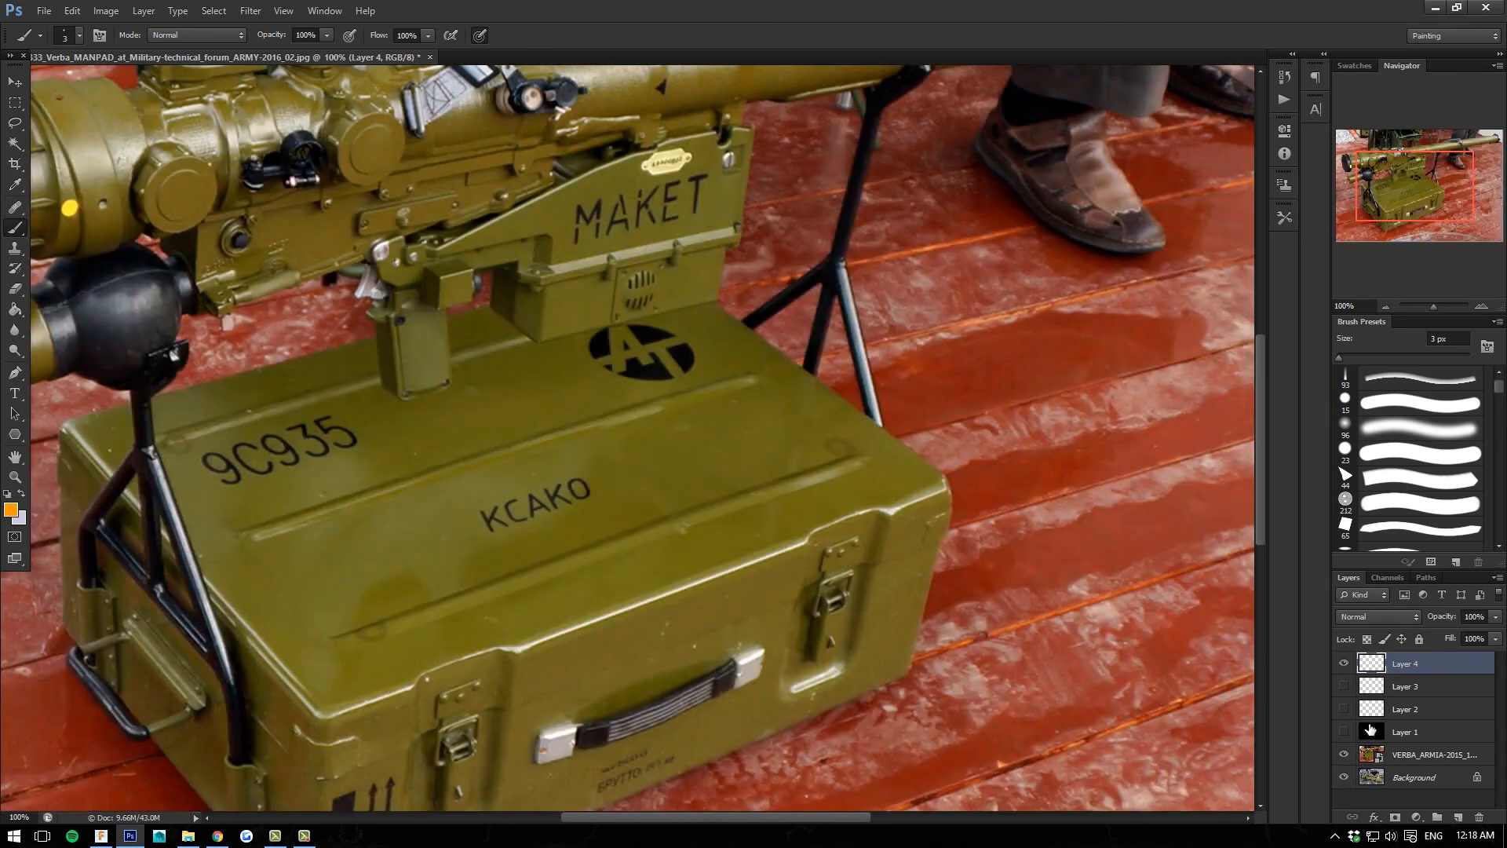
left_click(1344, 732)
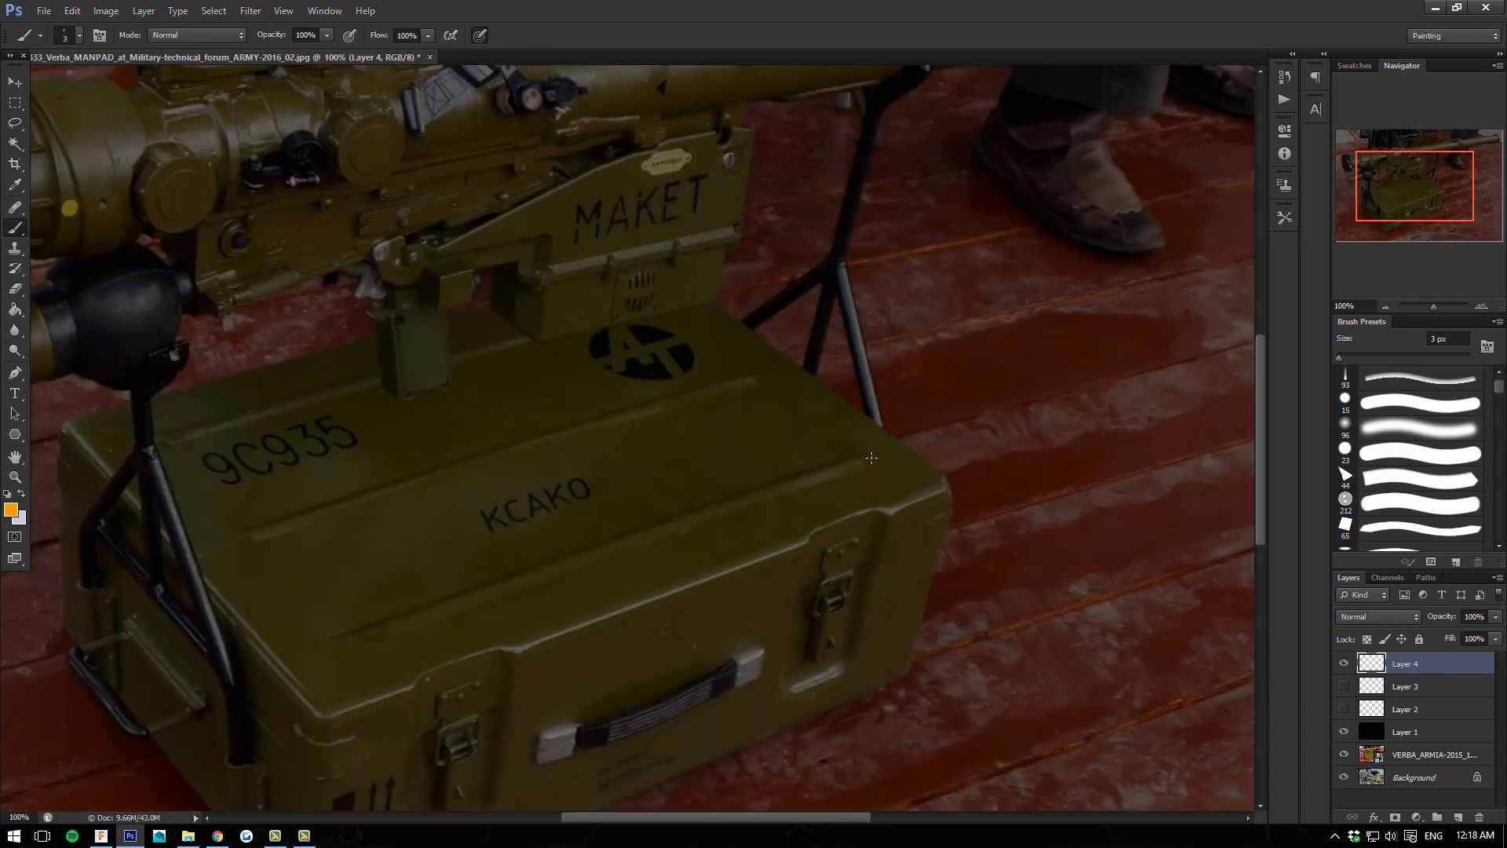
Outline the long raised rib with rounded ends on the crate's lid near its front edge.
left_click_drag(861, 456, 864, 464)
left_click(345, 509, "shift")
left_click(327, 642, "shift")
left_click_drag(327, 643, 333, 651)
Trace the crate lid's side edge and corner, and label the lid "combine +" with arrows pointing to it.
left_click_drag(942, 426, 893, 449)
left_click_drag(899, 368, 892, 446)
left_click_drag(714, 297, 941, 535)
left_click_drag(966, 408, 966, 421)
mouse_move(977, 412)
left_mouse_down()
mouse_move(1019, 423)
mouse_move(1014, 403)
mouse_move(1053, 422)
left_mouse_up()
mouse_move(1055, 418)
left_mouse_down()
mouse_move(1117, 428)
mouse_move(1124, 416)
left_mouse_up()
key("bracketright")
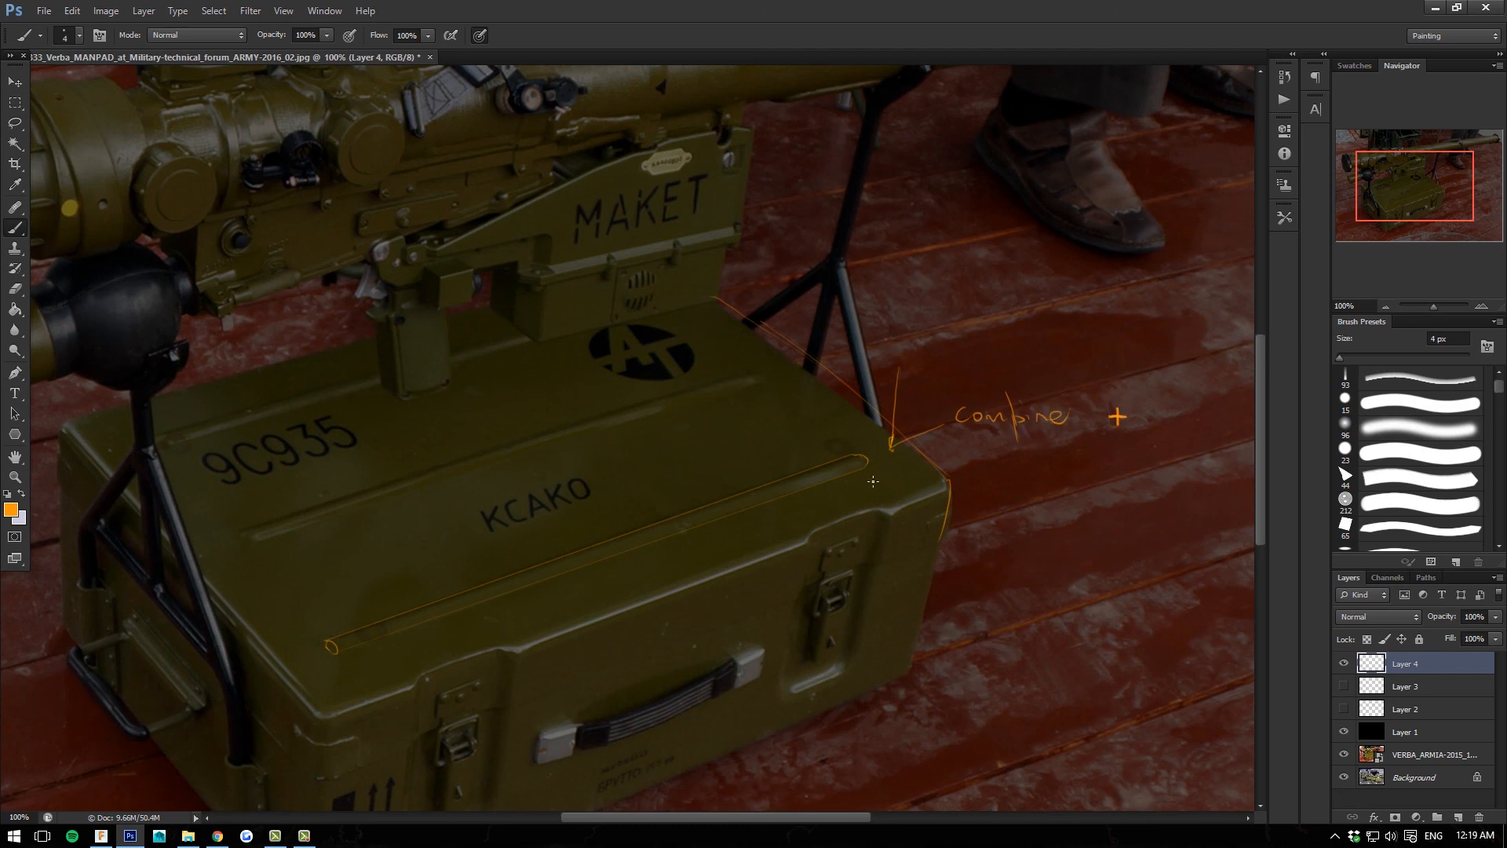
Draw an arrow to the end of the lid's rib, sketch the second rib's rounded end, and write "Fillet" beside the crate.
mouse_move(865, 471)
left_mouse_down()
mouse_move(902, 495)
mouse_move(872, 482)
left_mouse_up()
left_click_drag(760, 369, 761, 400)
mouse_move(967, 530)
left_mouse_down()
mouse_move(980, 512)
mouse_move(1026, 518)
left_mouse_up()
left_click_drag(1036, 521, 1045, 519)
With a 5 px brush, sketch a square corner with a rounded outer fillet beside the crate and crosshatch the solid side.
mouse_move(1056, 609)
left_mouse_down()
mouse_move(967, 609)
mouse_move(1053, 709)
mouse_move(1051, 642)
mouse_move(1029, 615)
mouse_move(936, 609)
left_mouse_up()
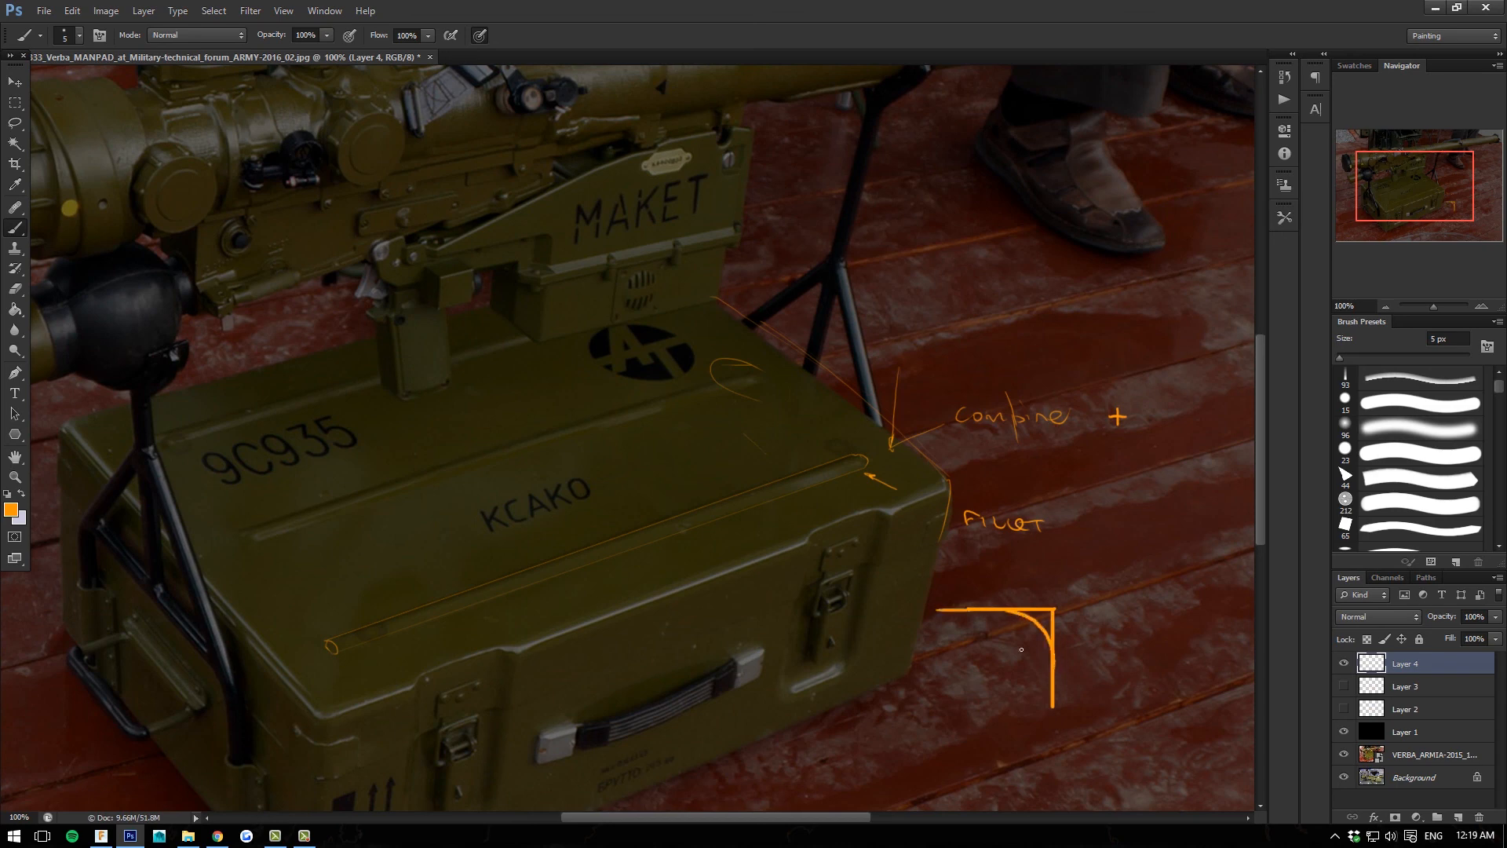
left_click_drag(1046, 640, 1043, 732)
left_click_drag(1041, 630, 1035, 713)
left_click_drag(1025, 621, 1018, 701)
left_click_drag(1010, 613, 1008, 679)
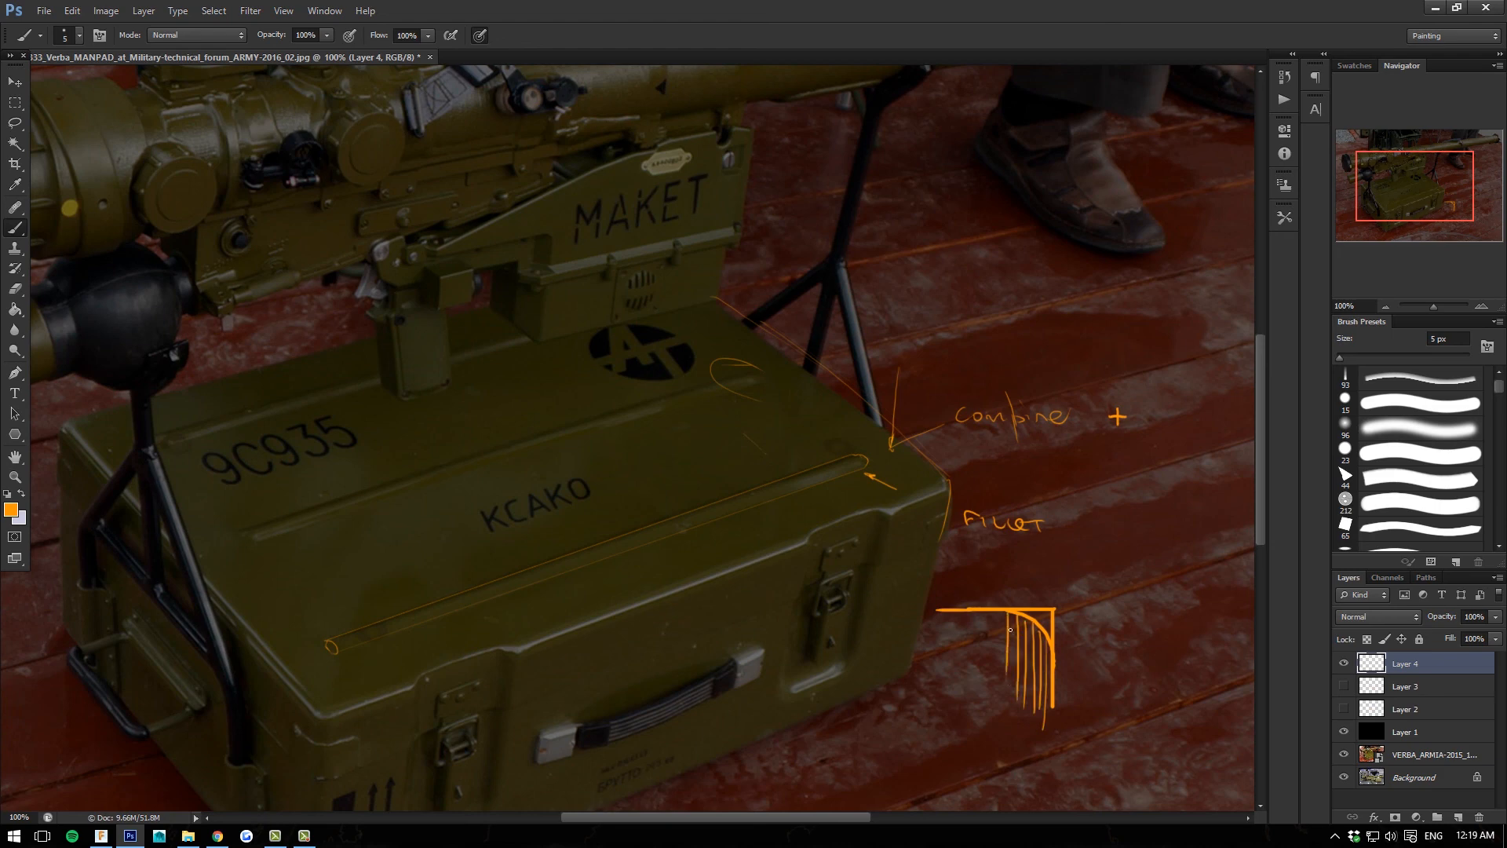
mouse_move(1021, 613)
left_mouse_down()
mouse_move(1048, 651)
mouse_move(1037, 664)
left_mouse_up()
mouse_move(973, 617)
left_mouse_down()
mouse_move(1033, 691)
mouse_move(1013, 683)
left_mouse_up()
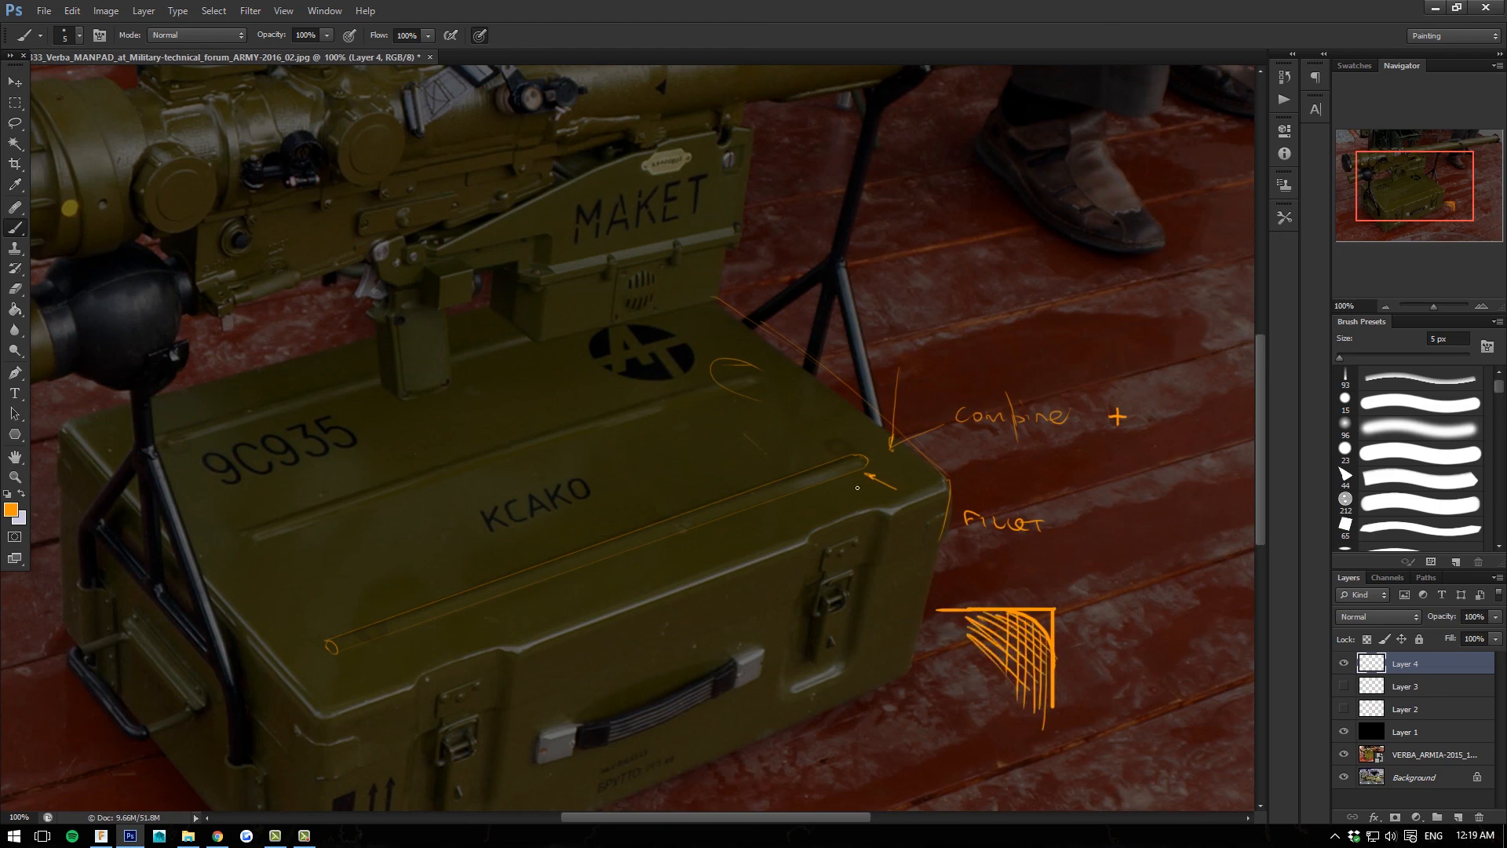
Sketch an inner corner with a concave fillet beside the "Fillet" label and hatch the material around it.
mouse_move(1112, 496)
left_mouse_down()
mouse_move(1110, 574)
mouse_move(1217, 570)
left_mouse_up()
left_click_drag(1082, 493, 1107, 512)
mouse_move(1071, 502)
left_mouse_down()
mouse_move(1105, 522)
mouse_move(1102, 542)
left_mouse_up()
left_click_drag(1058, 522, 1107, 585)
left_click_drag(1065, 565, 1114, 626)
mouse_move(1184, 591)
left_mouse_down()
mouse_move(1205, 614)
mouse_move(1191, 622)
left_mouse_up()
mouse_move(1149, 581)
left_mouse_down()
mouse_move(1178, 628)
mouse_move(1161, 626)
left_mouse_up()
left_click_drag(1125, 610, 1142, 634)
mouse_move(1107, 515)
left_mouse_down()
mouse_move(1121, 559)
mouse_move(1151, 570)
mouse_move(1138, 589)
left_mouse_up()
left_click_drag(1110, 557, 1132, 593)
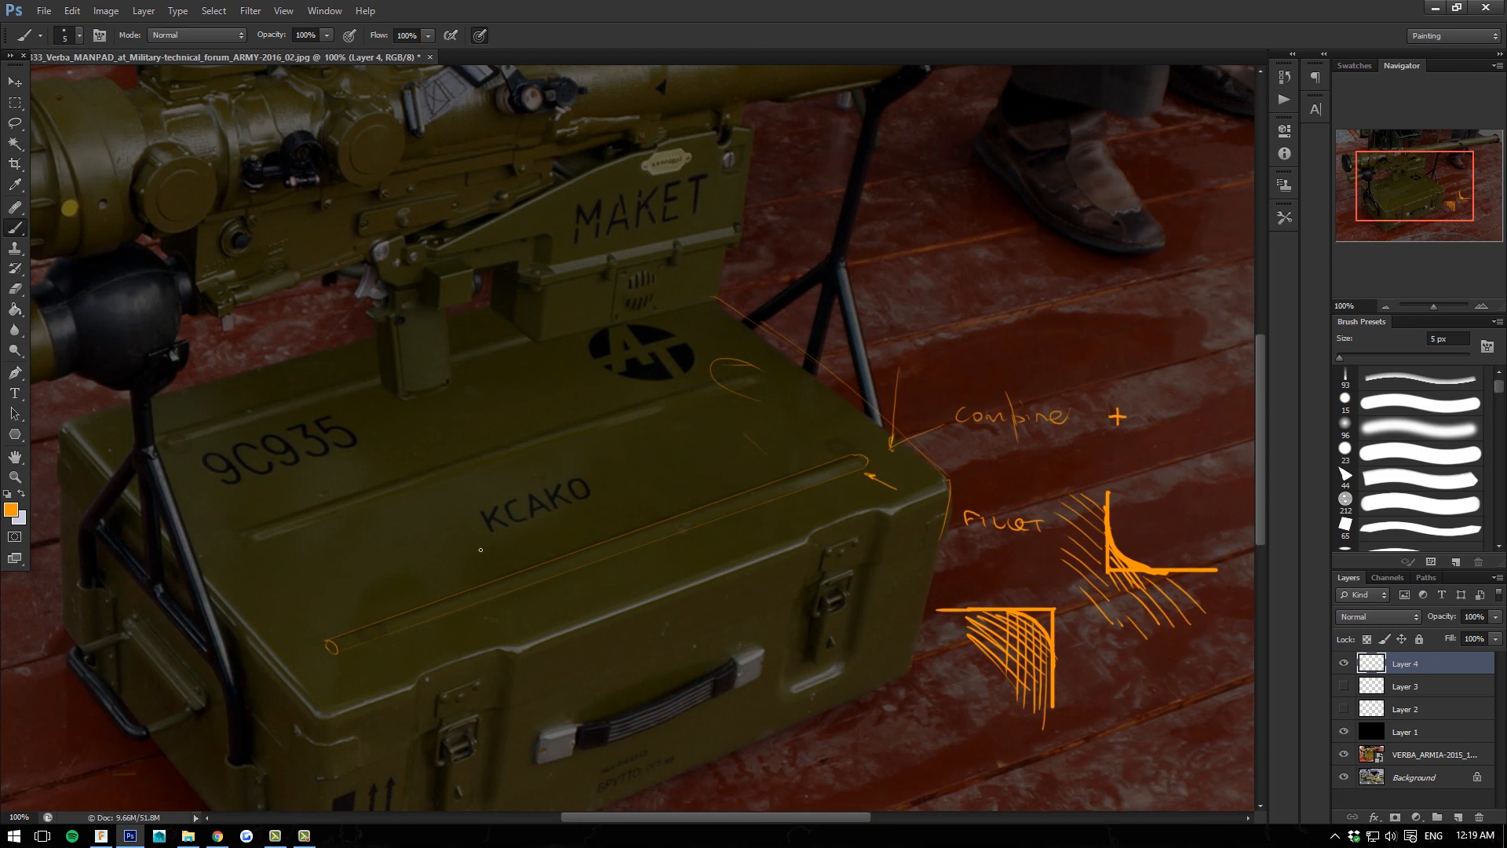
mouse_move(202, 578)
left_mouse_down()
mouse_move(511, 540)
mouse_move(538, 556)
left_mouse_up()
left_click_drag(434, 532, 461, 680)
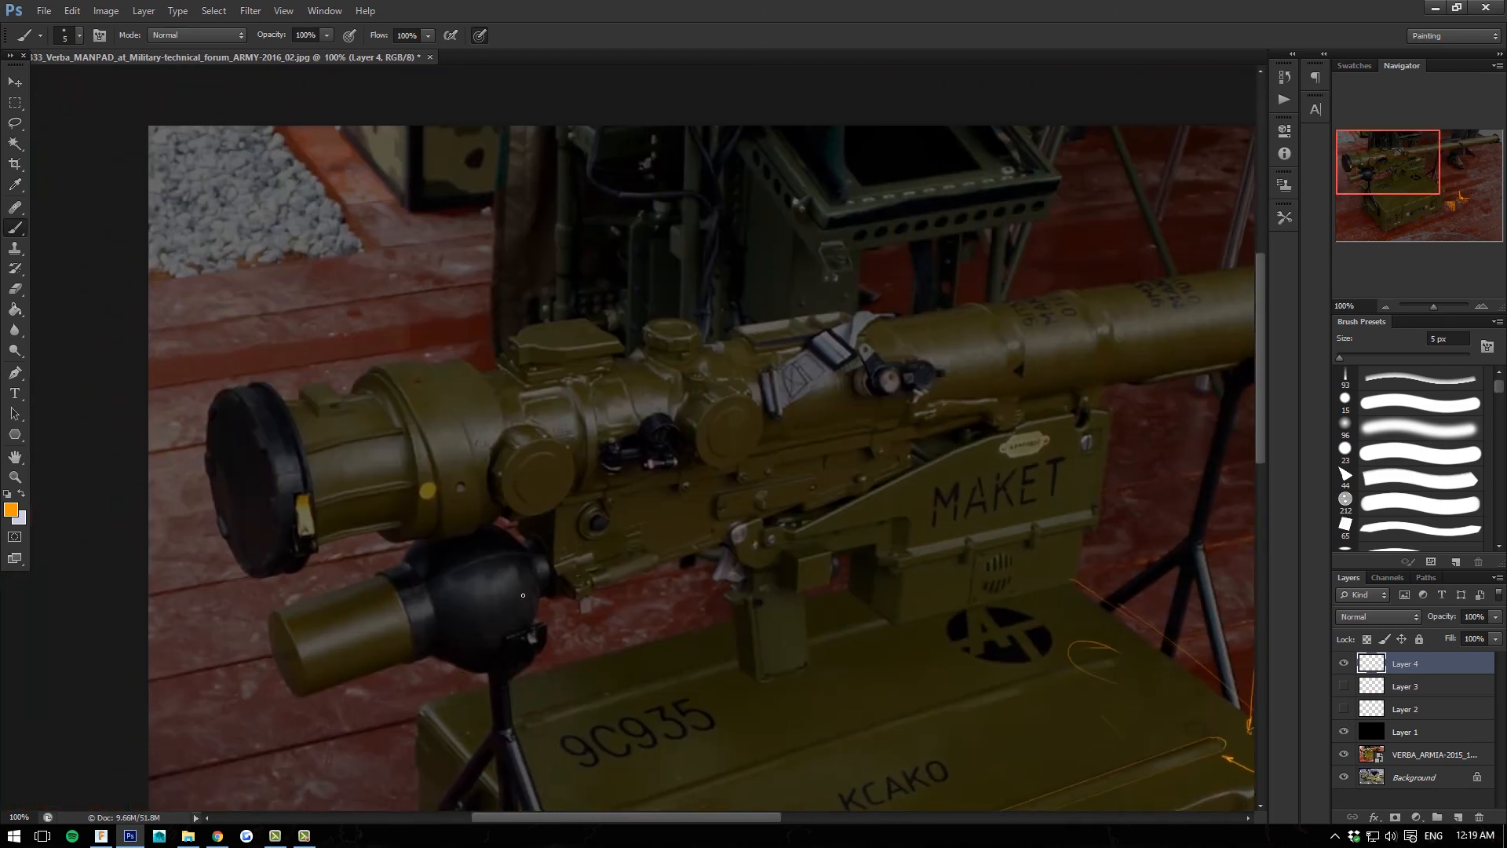
scroll(523, 595, "down", 1)
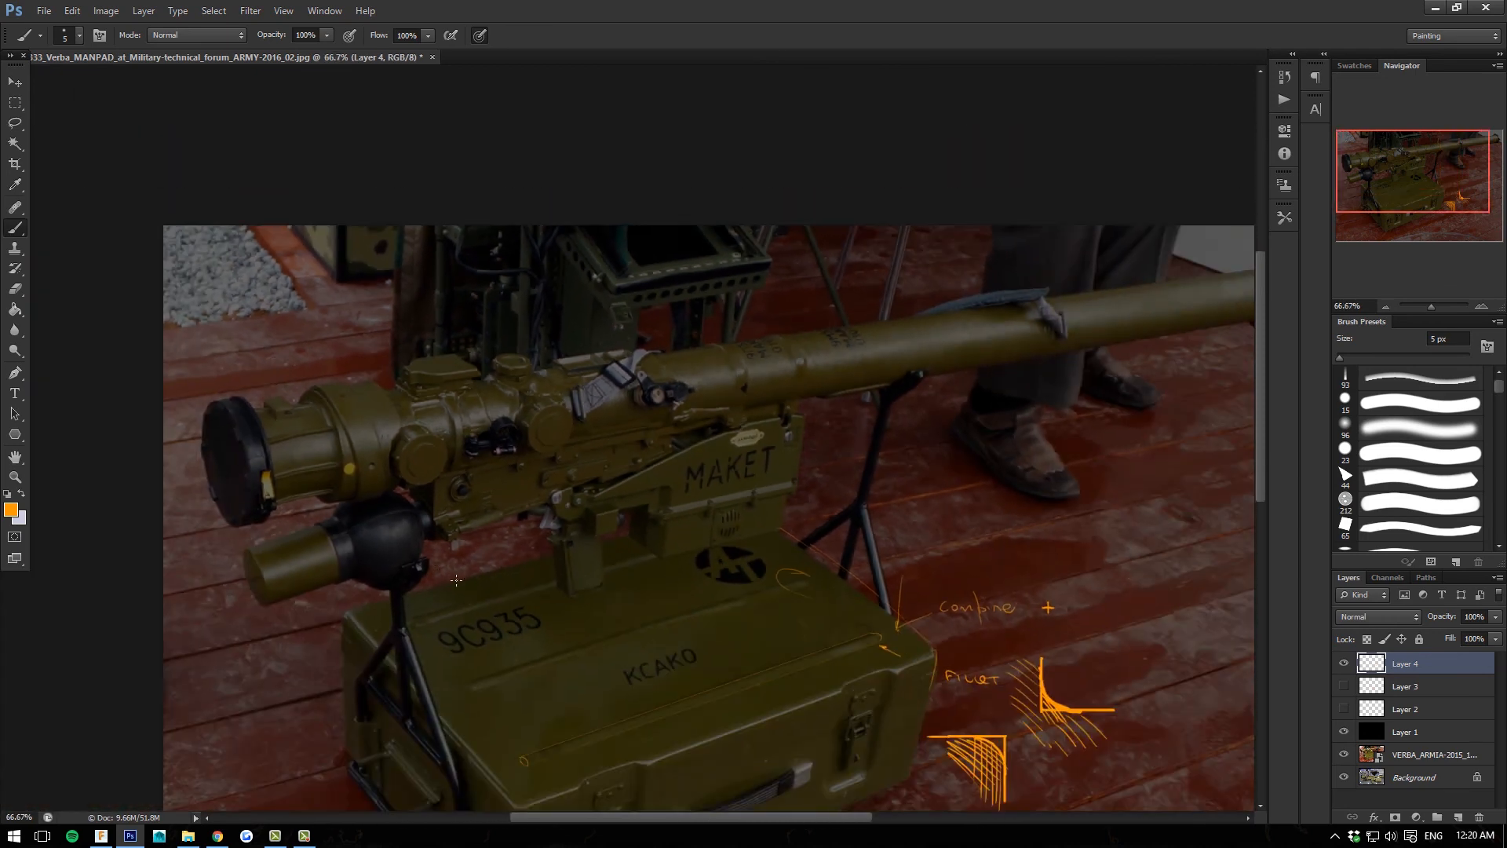
left_click_drag(575, 655, 583, 669)
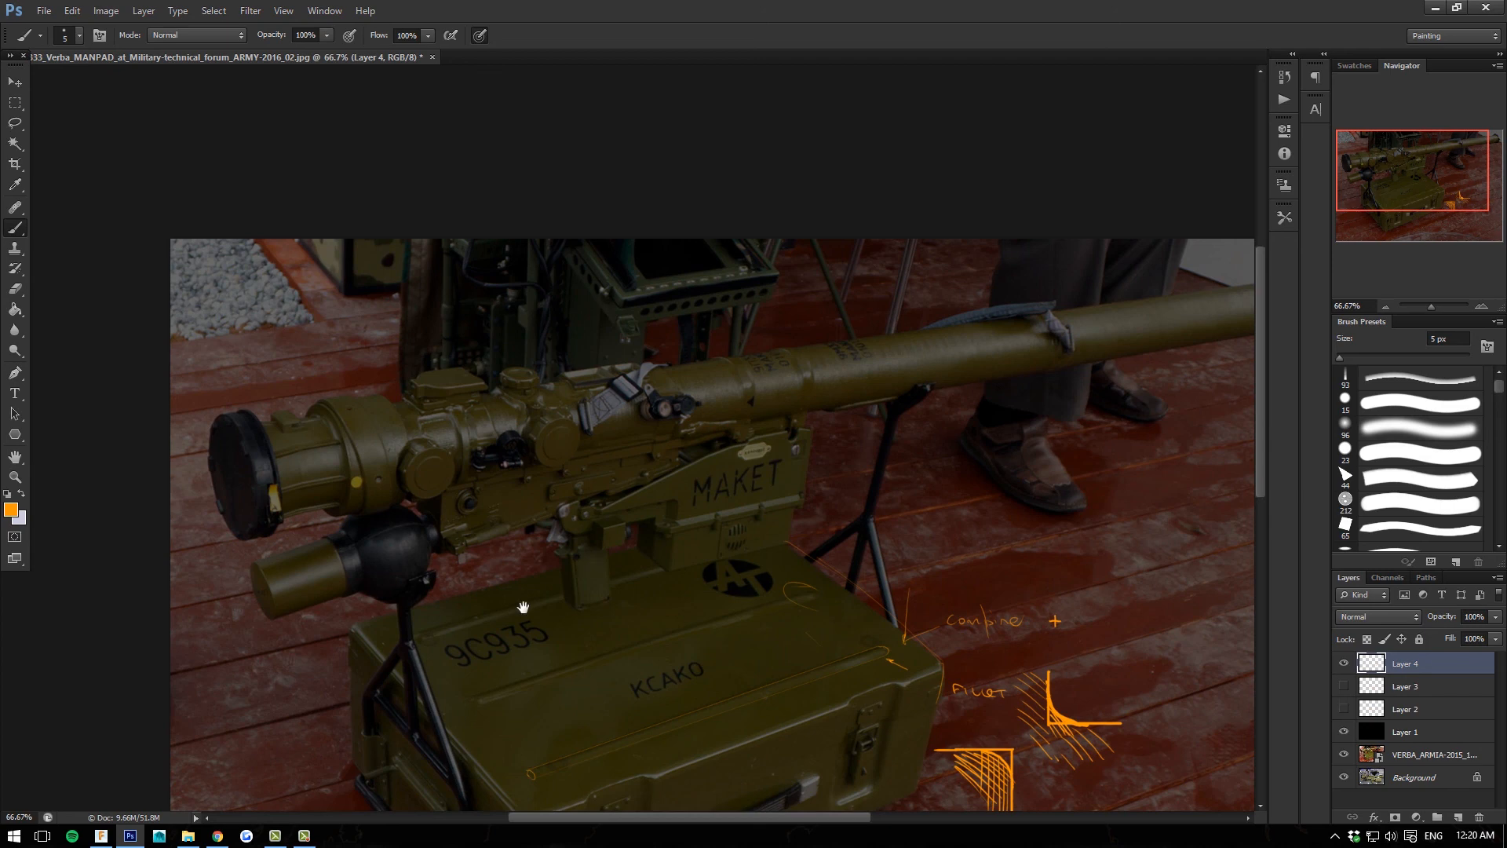
Draw an arrow to the corner of the perforated frame behind the launcher and a small U-shaped mark beneath the tube, above the MAKET housing.
left_click_drag(407, 675, 480, 488)
left_click_drag(528, 561, 518, 676)
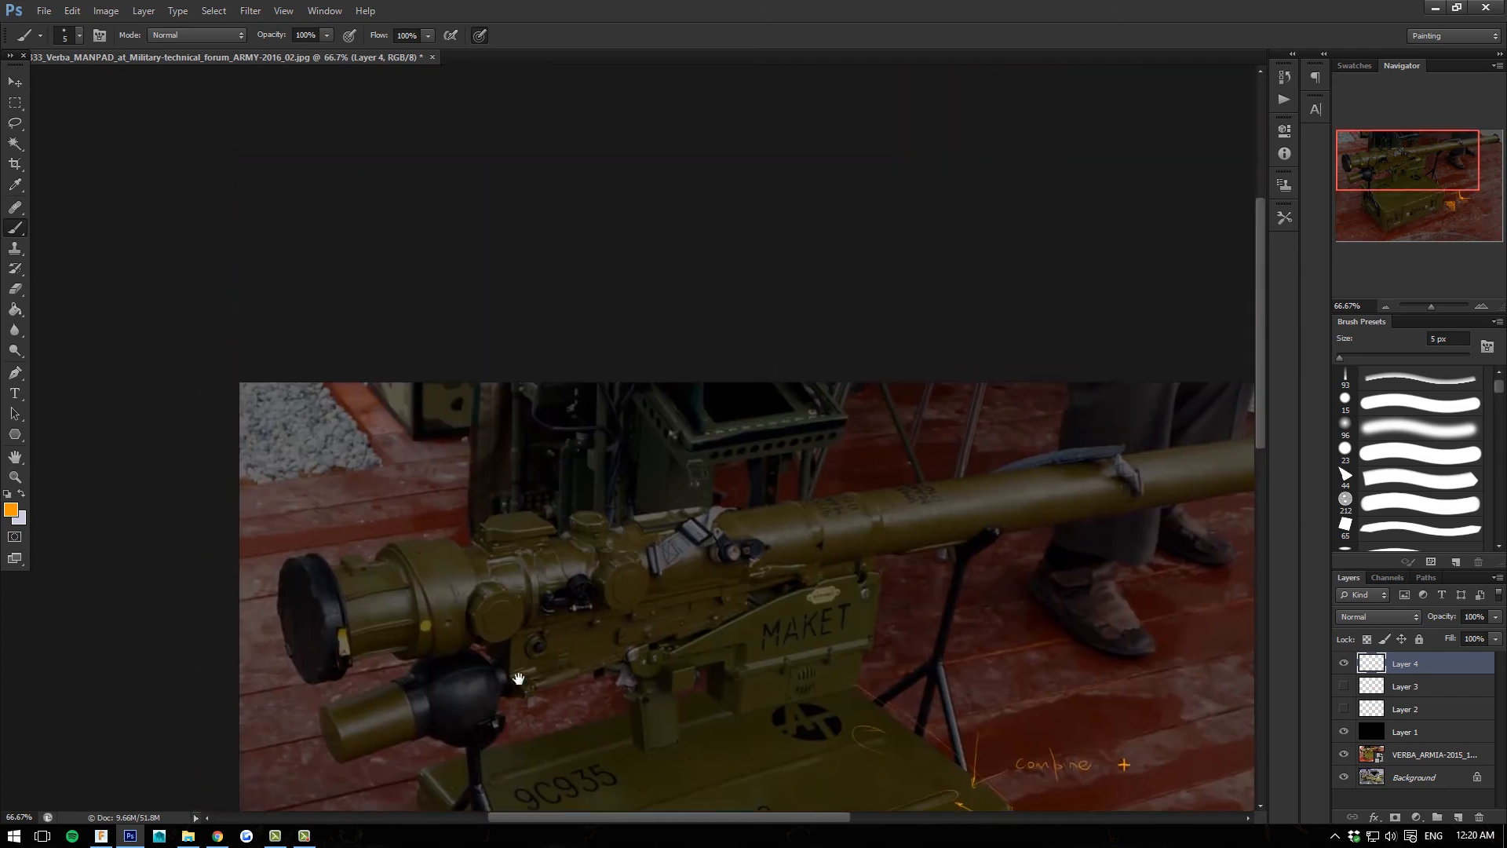
key("ctrl+plus")
left_click_drag(1003, 483, 953, 449)
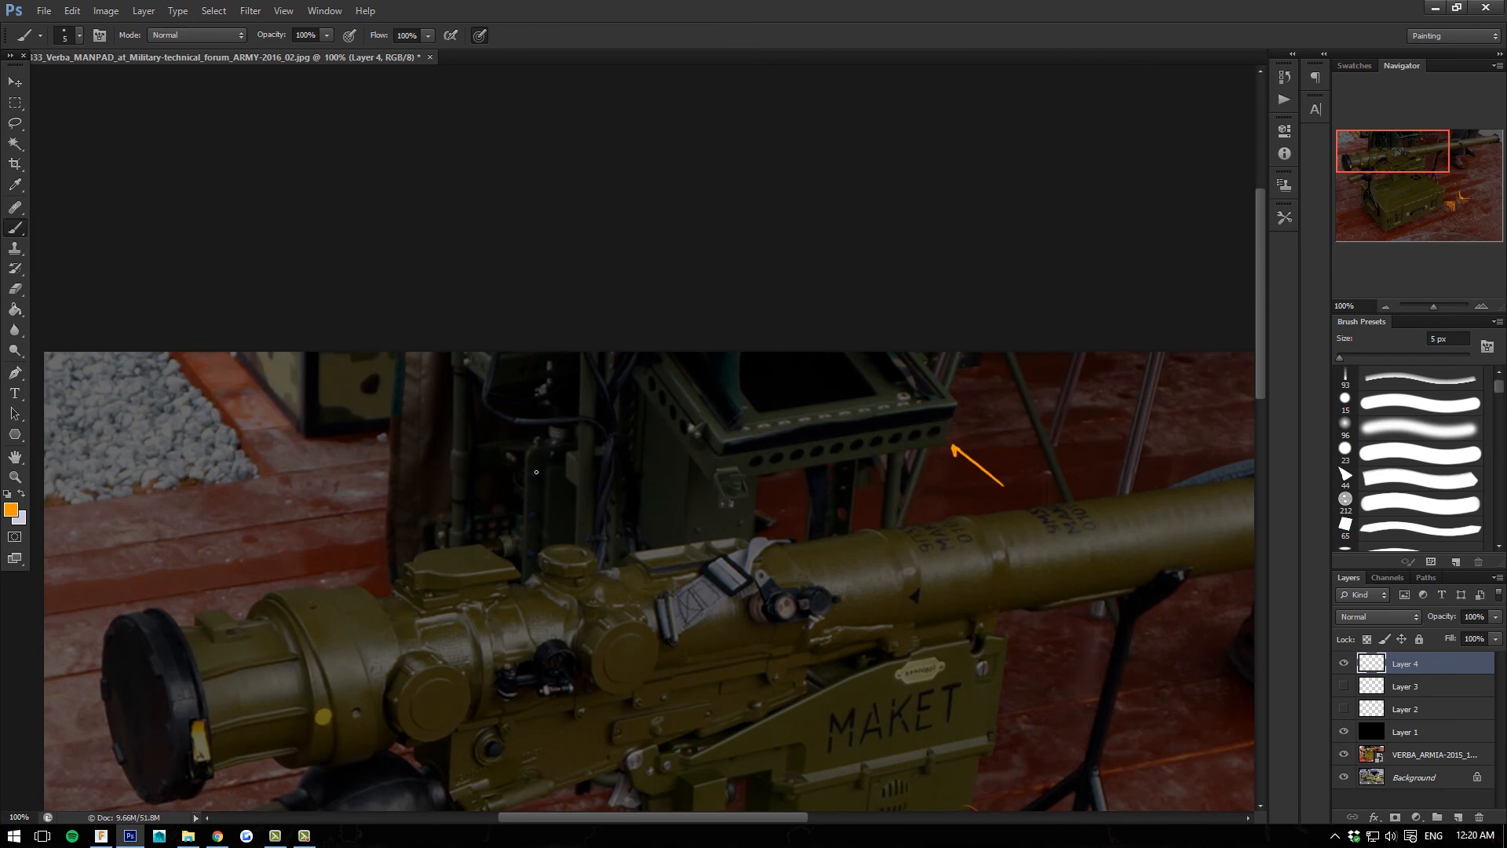
mouse_move(991, 617)
left_mouse_down()
mouse_move(888, 458)
mouse_move(869, 502)
left_mouse_up()
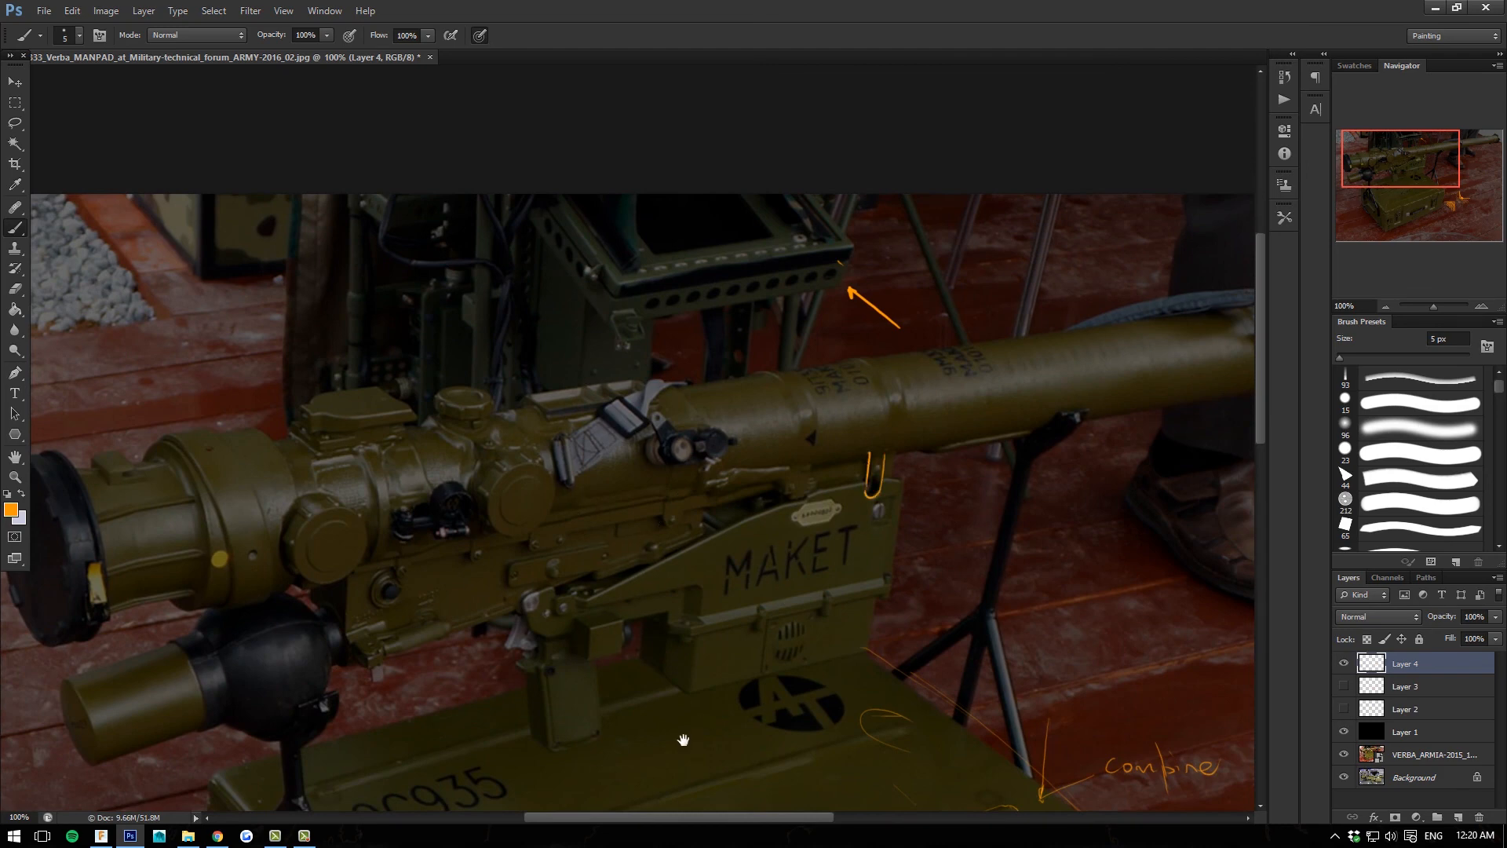
left_click_drag(683, 733, 682, 624)
key("ctrl+minus")
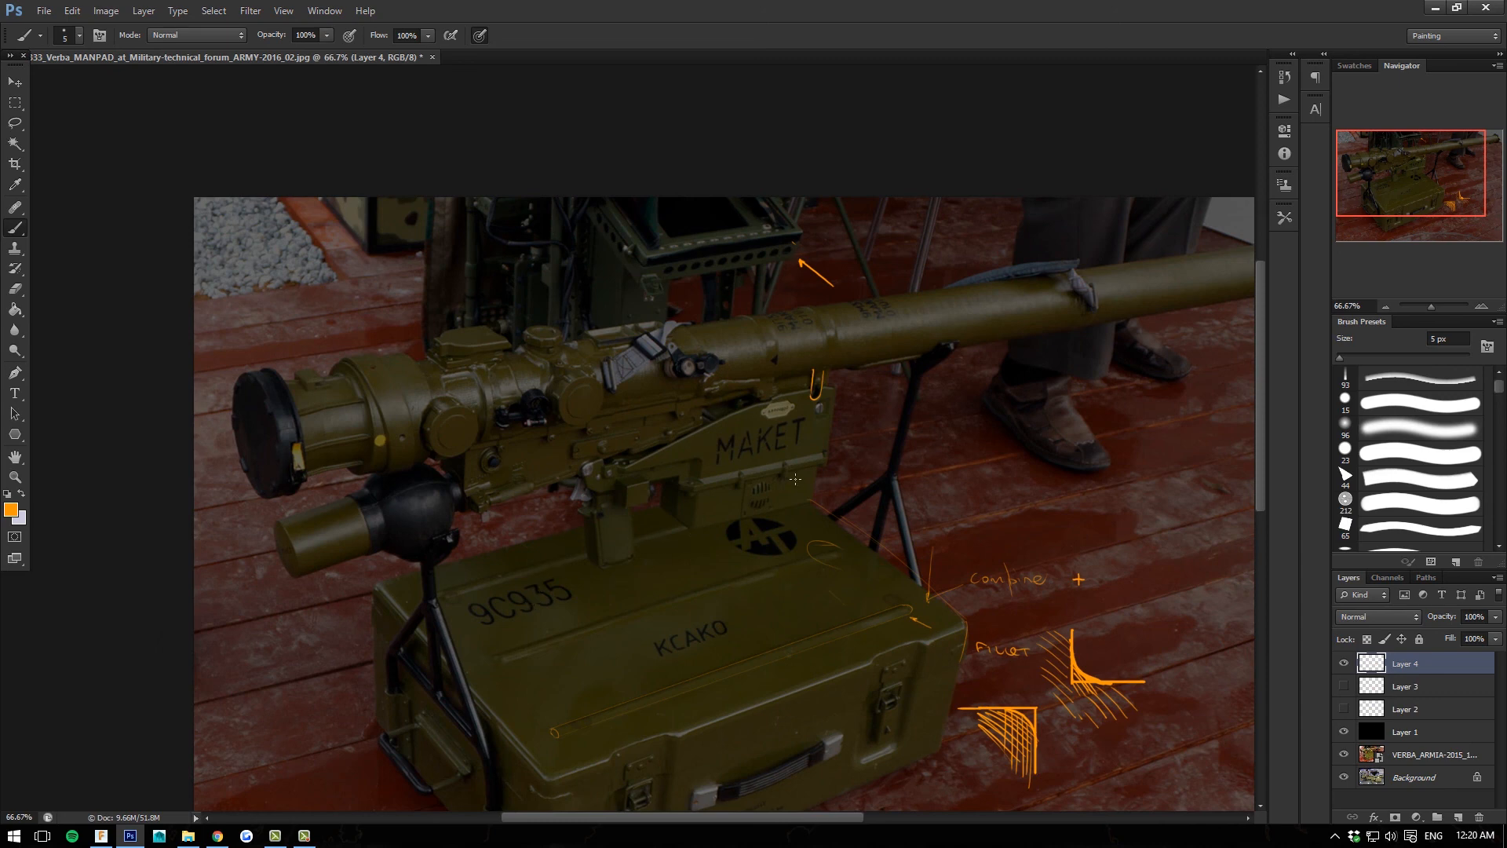
Hide the Layer 4 annotations, the dark Layer 1 overlay and the VERBA_ARMIA-2015 photo layer, leaving only the Background layer on.
left_click(1344, 663)
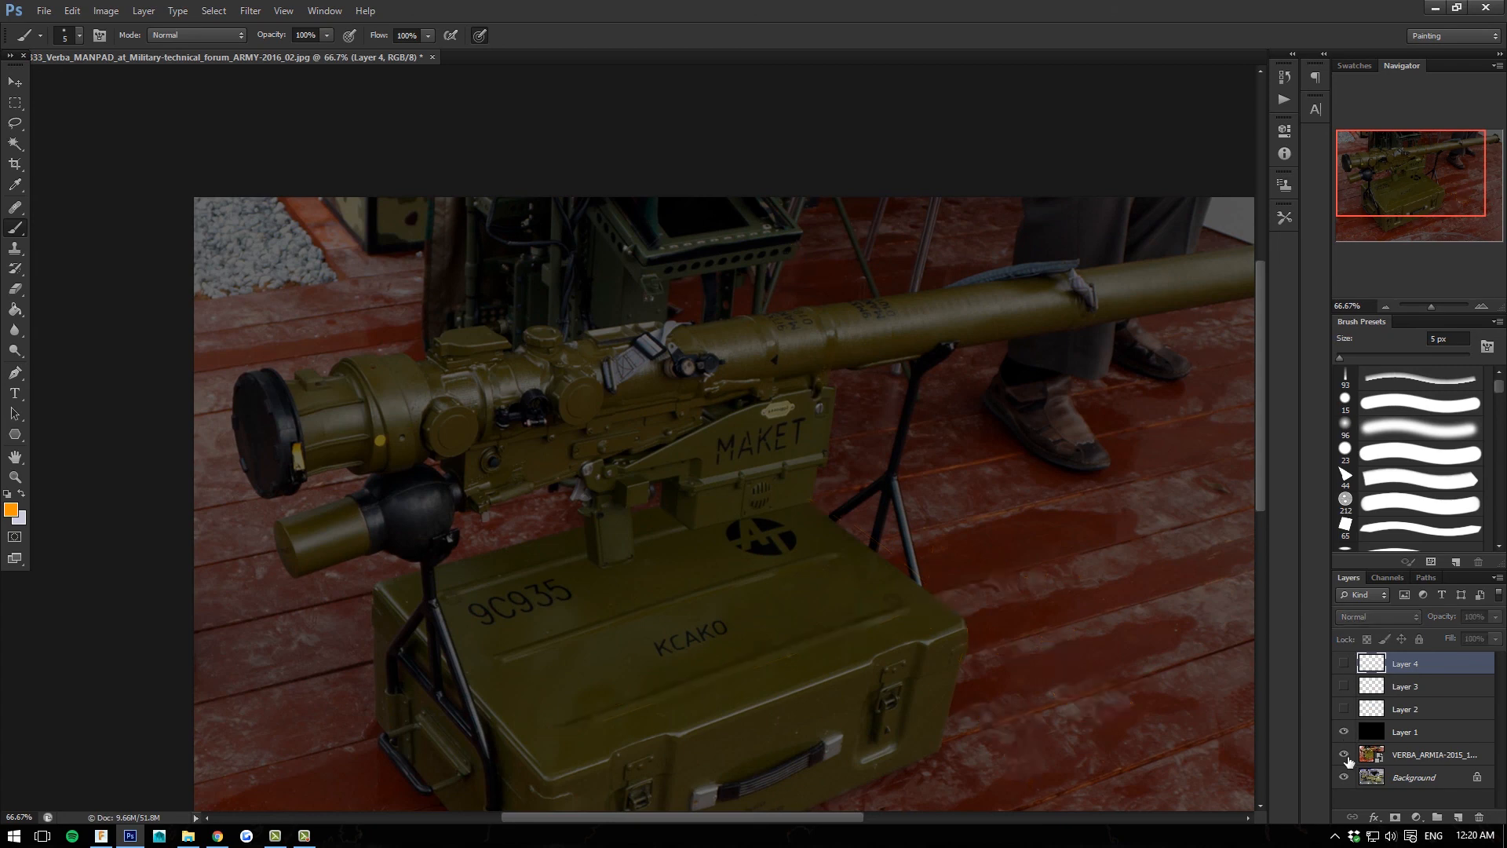
left_click(1344, 731)
left_click(1344, 754)
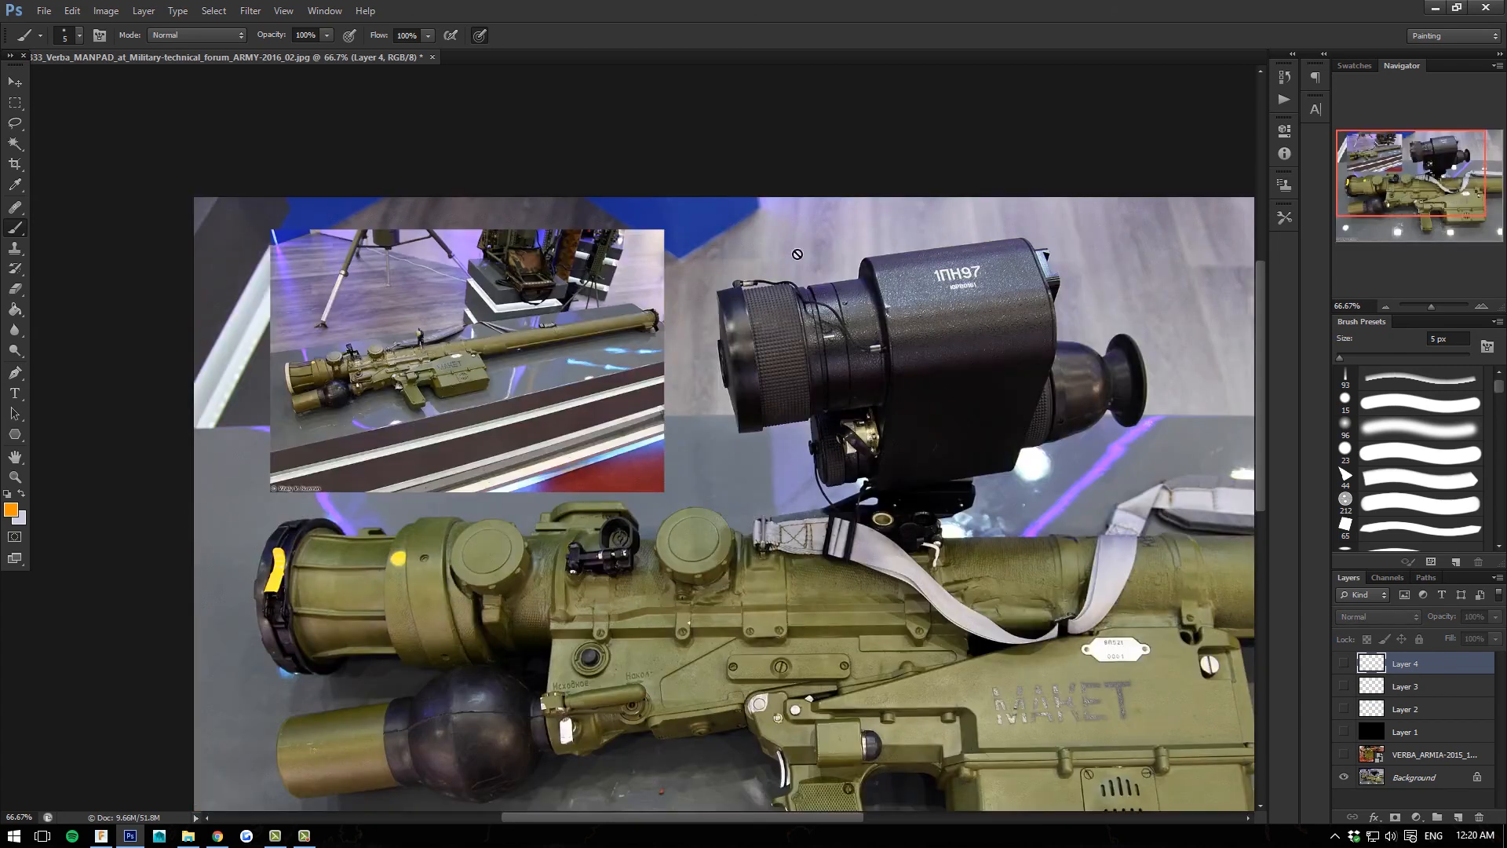